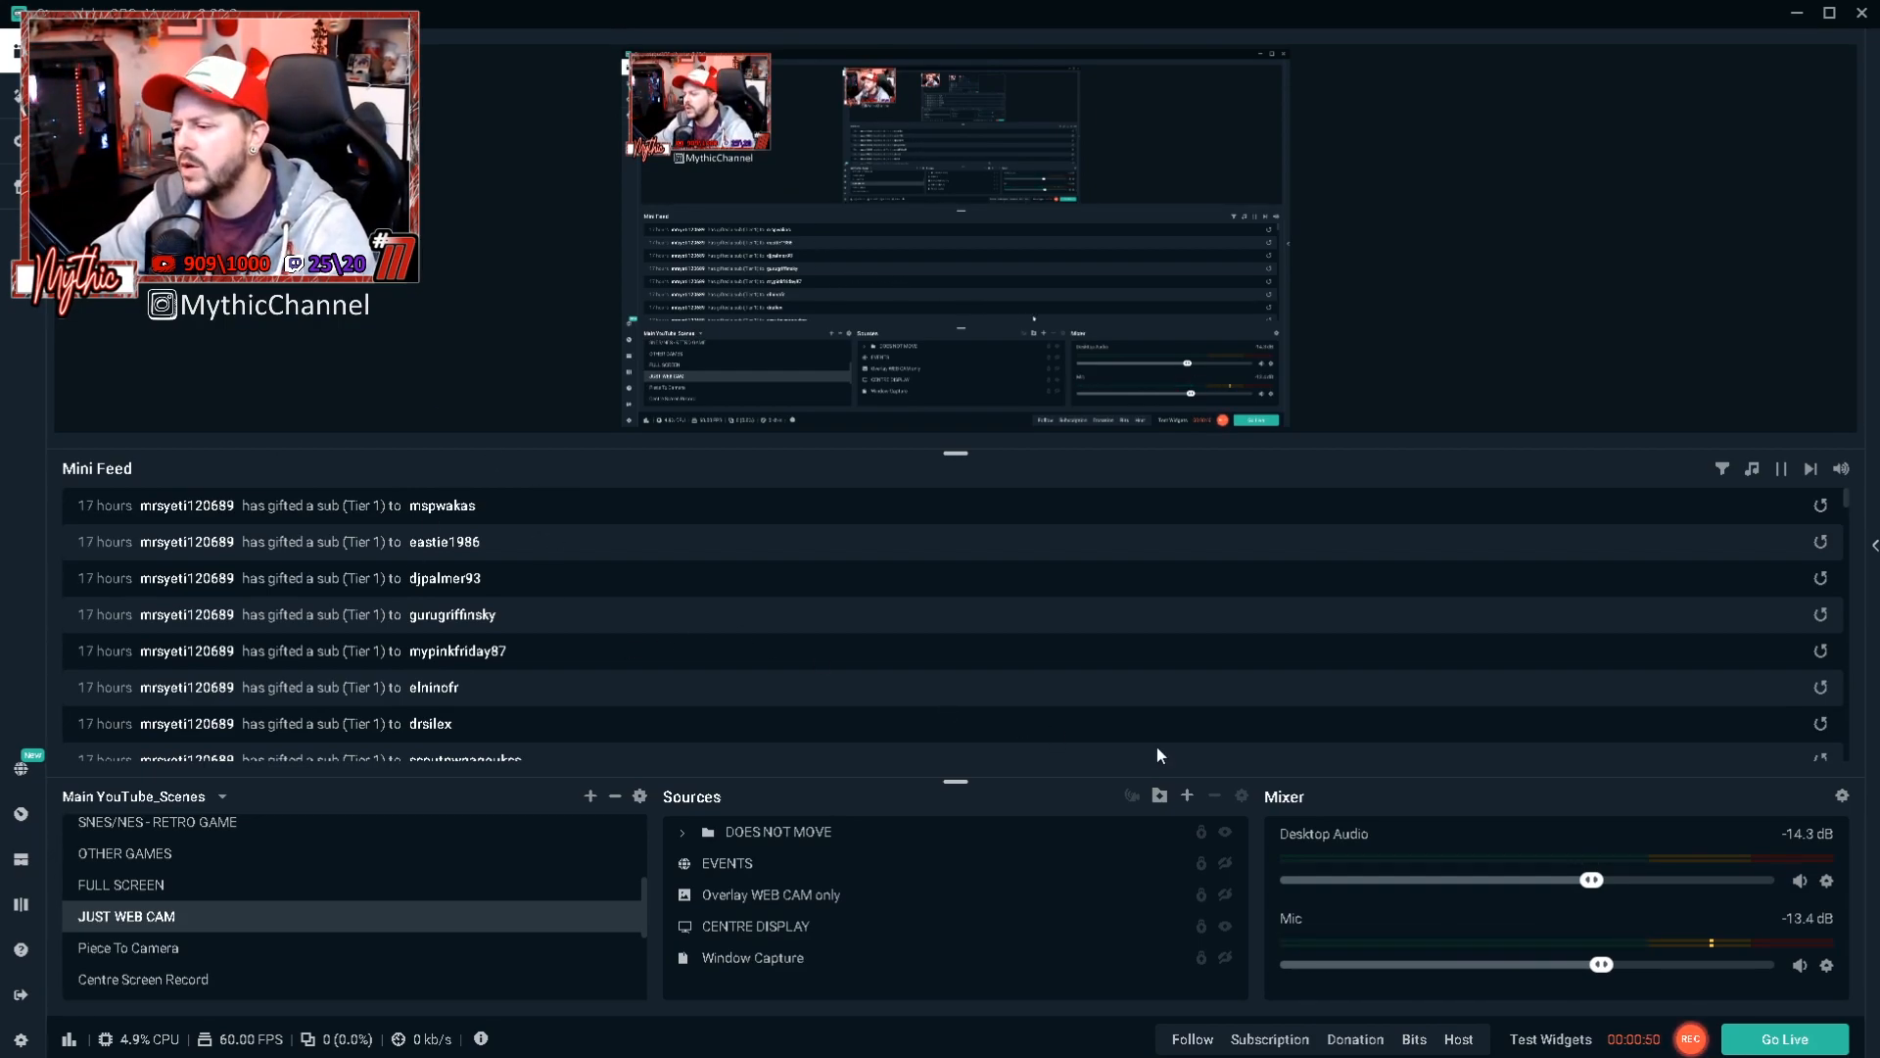
Step: Show the EVENTS and Overlay WEB CAM only sources in the JUST WEB CAM scene, and trigger the Follow and Bits test widgets
click(1193, 1039)
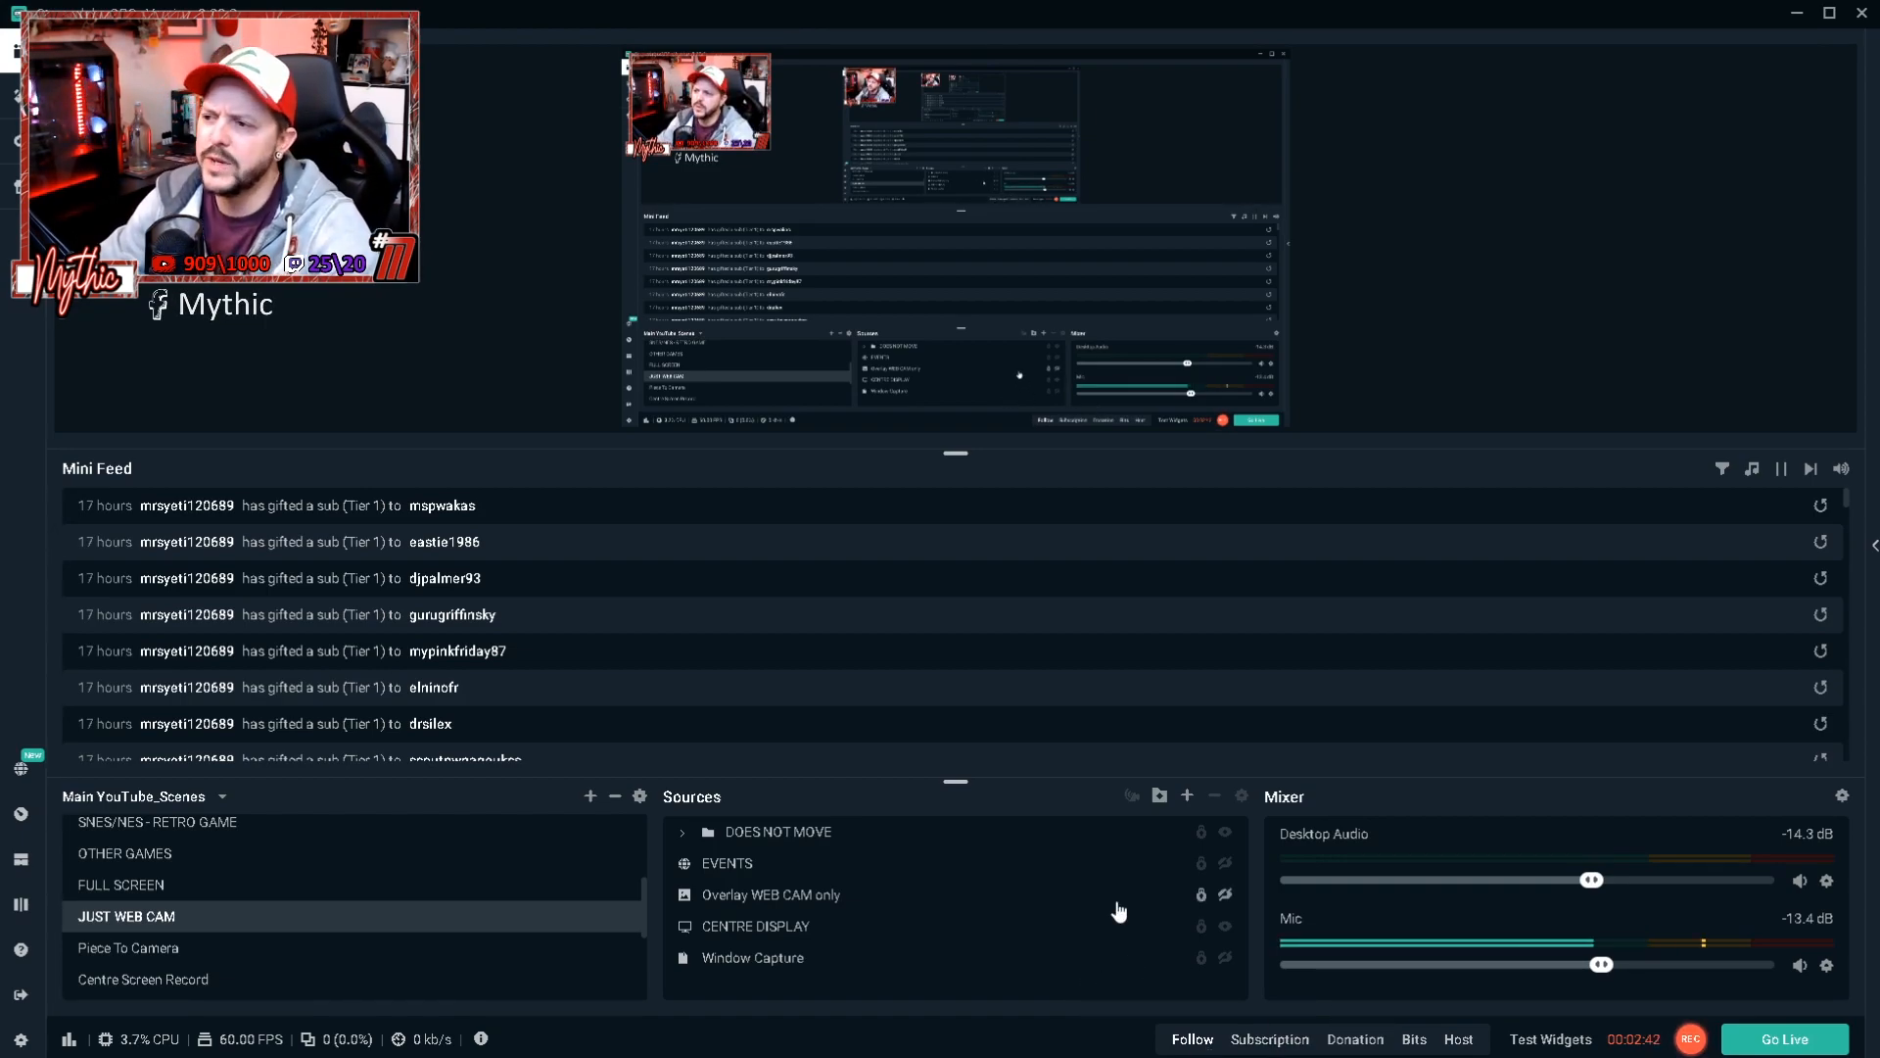
click(1224, 867)
click(1226, 894)
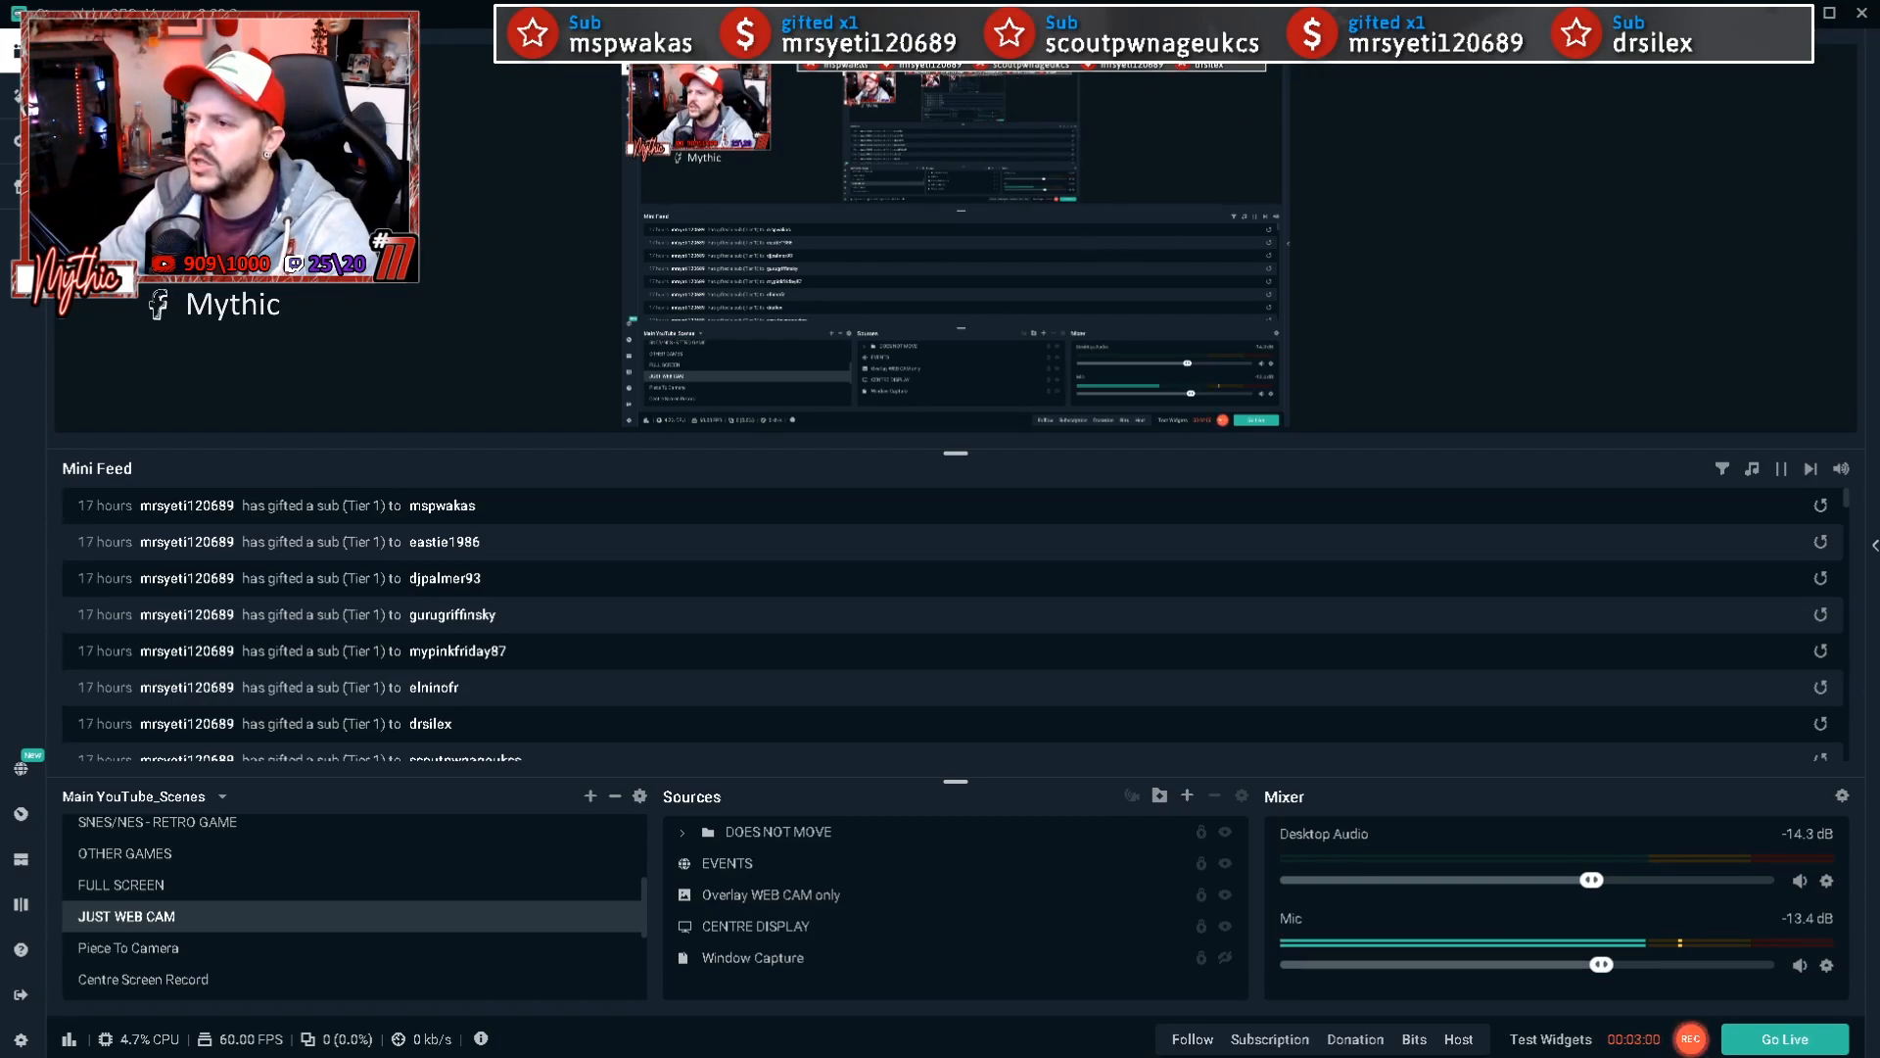
click(1413, 1039)
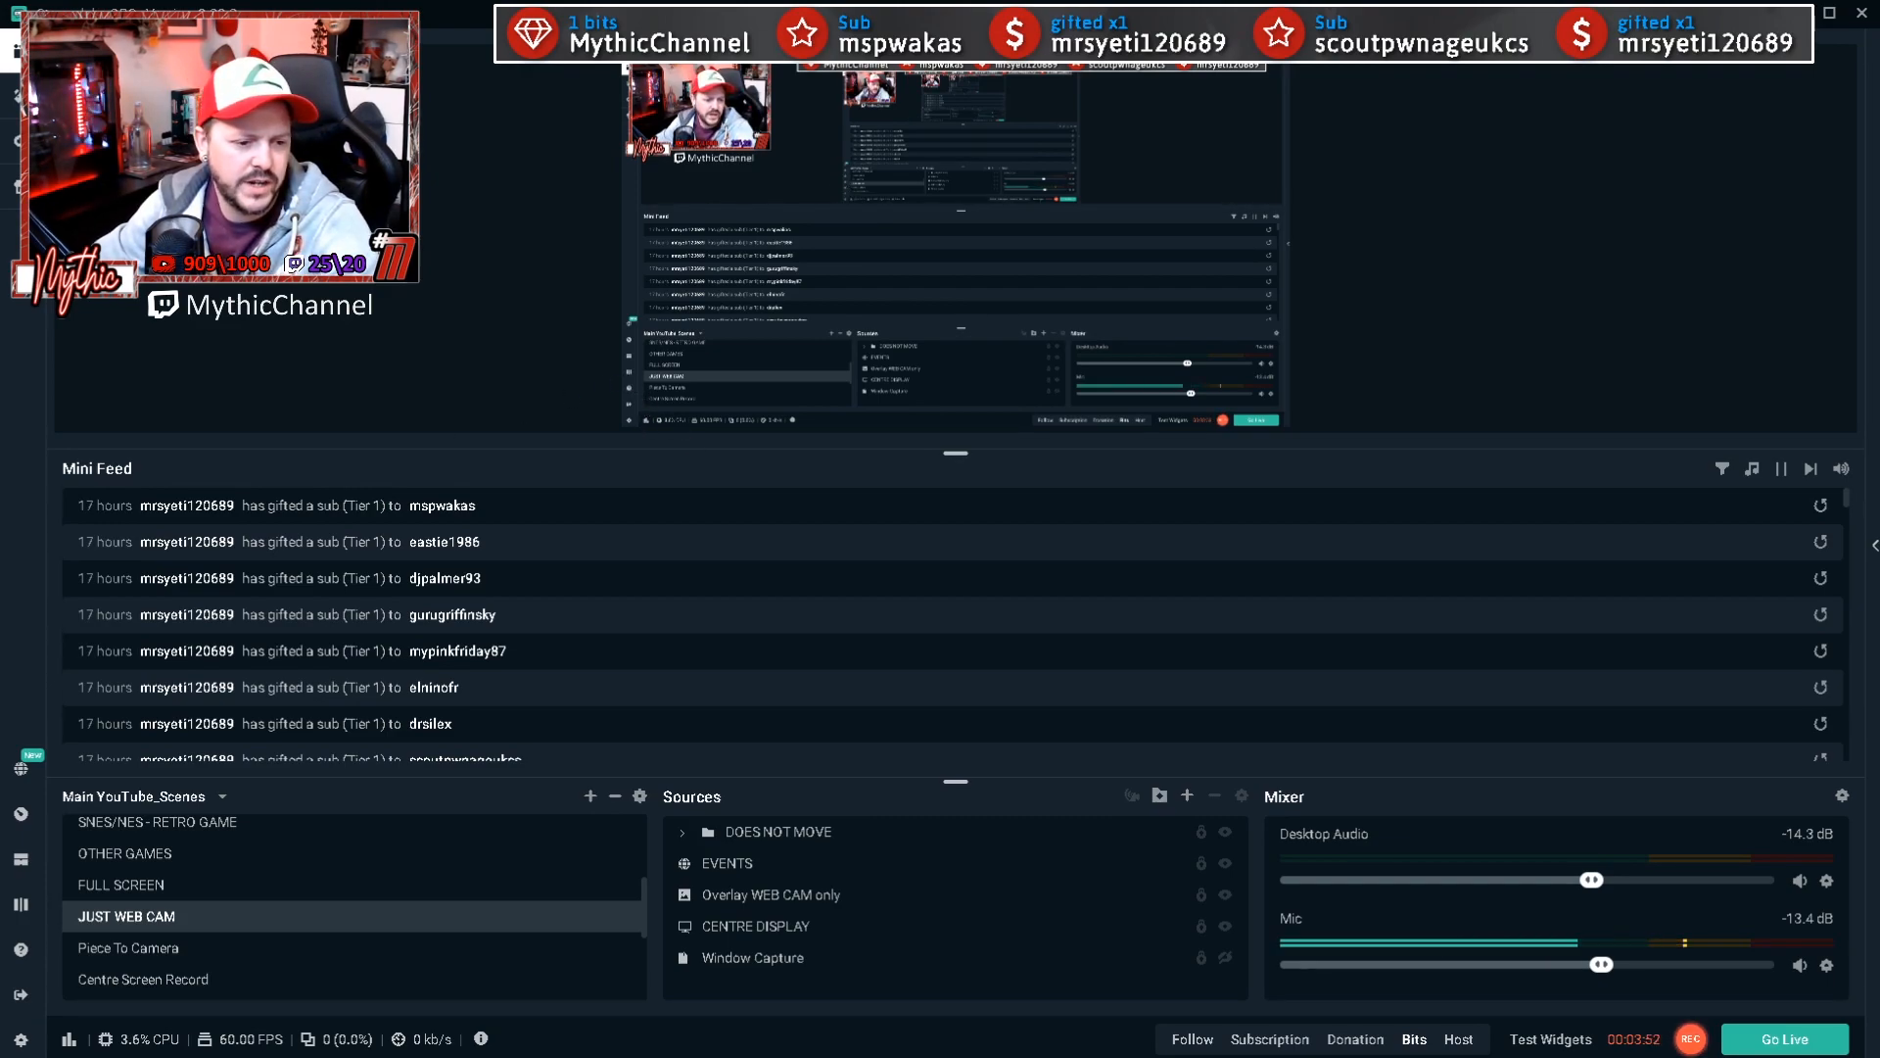
Step: Switch to the Streamlabs dashboard in the browser and examine the Alert Box General Settings, from alert delay to profanity filter
key(alt+Tab)
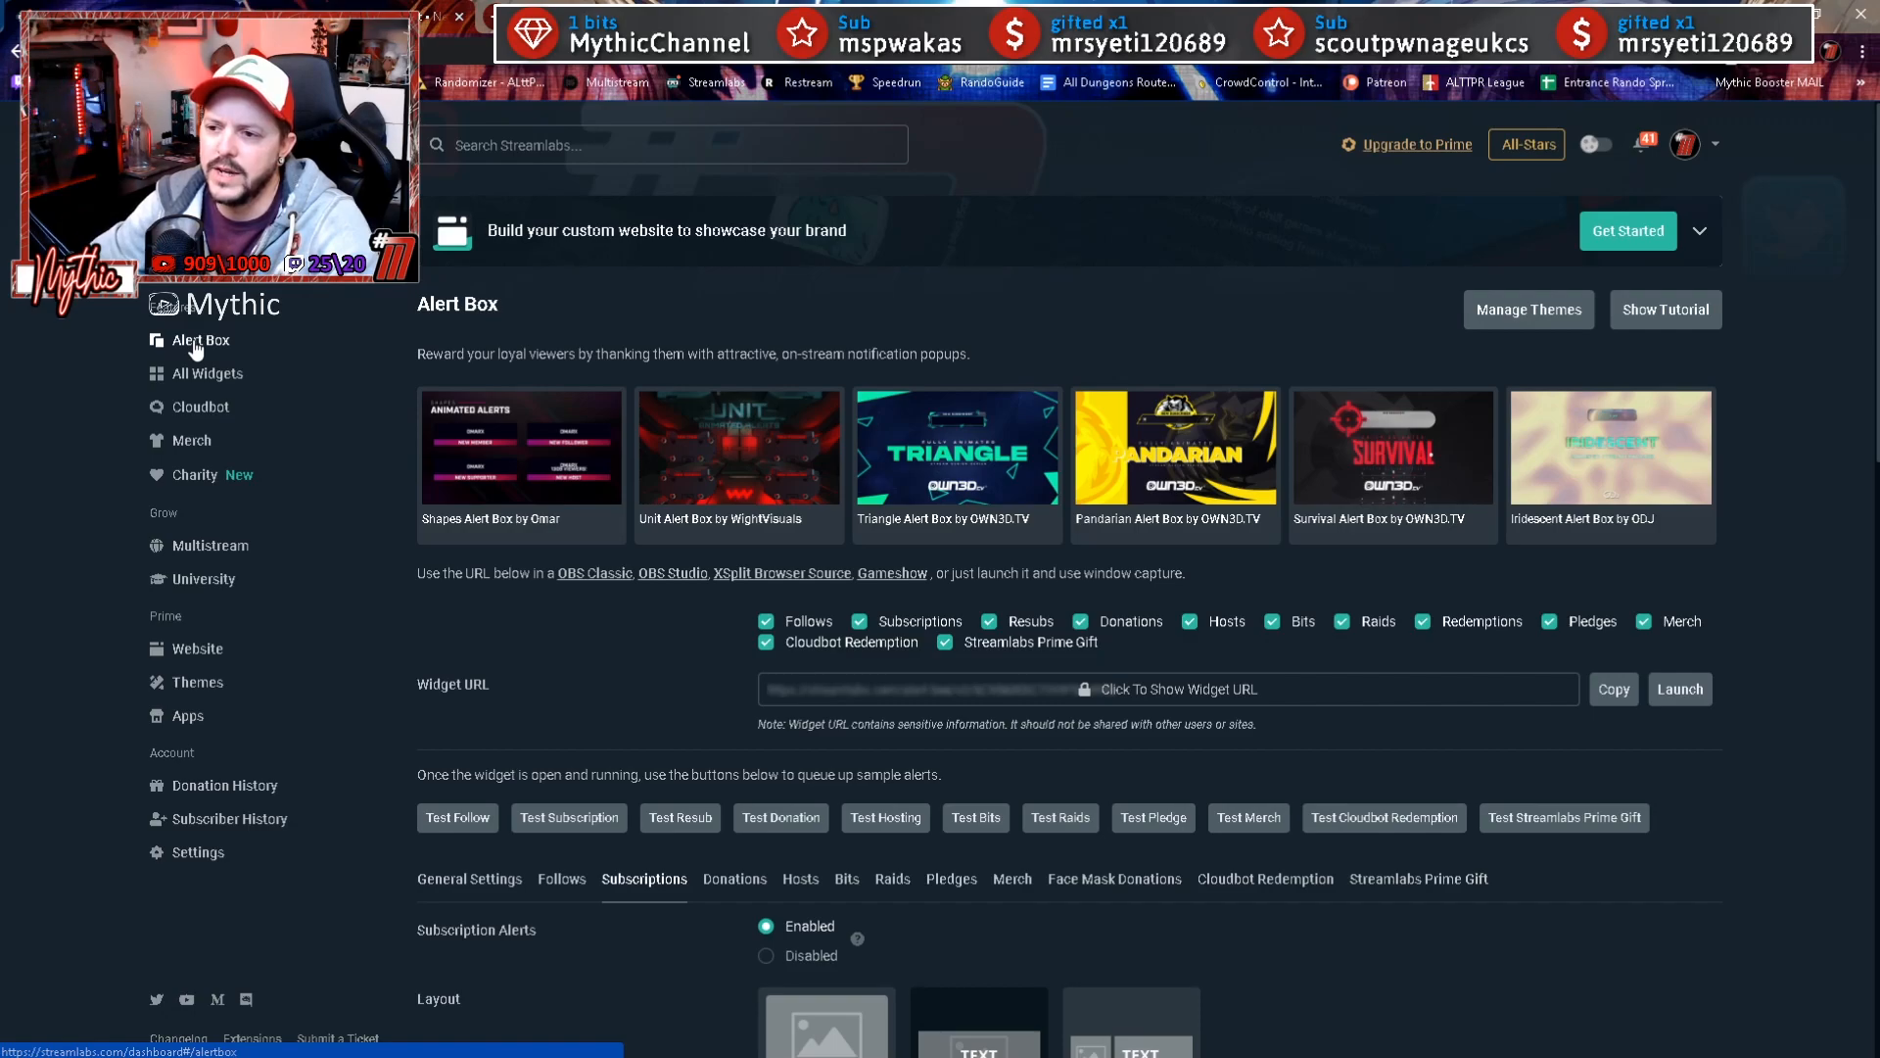
scroll(1738, 833, down, 2)
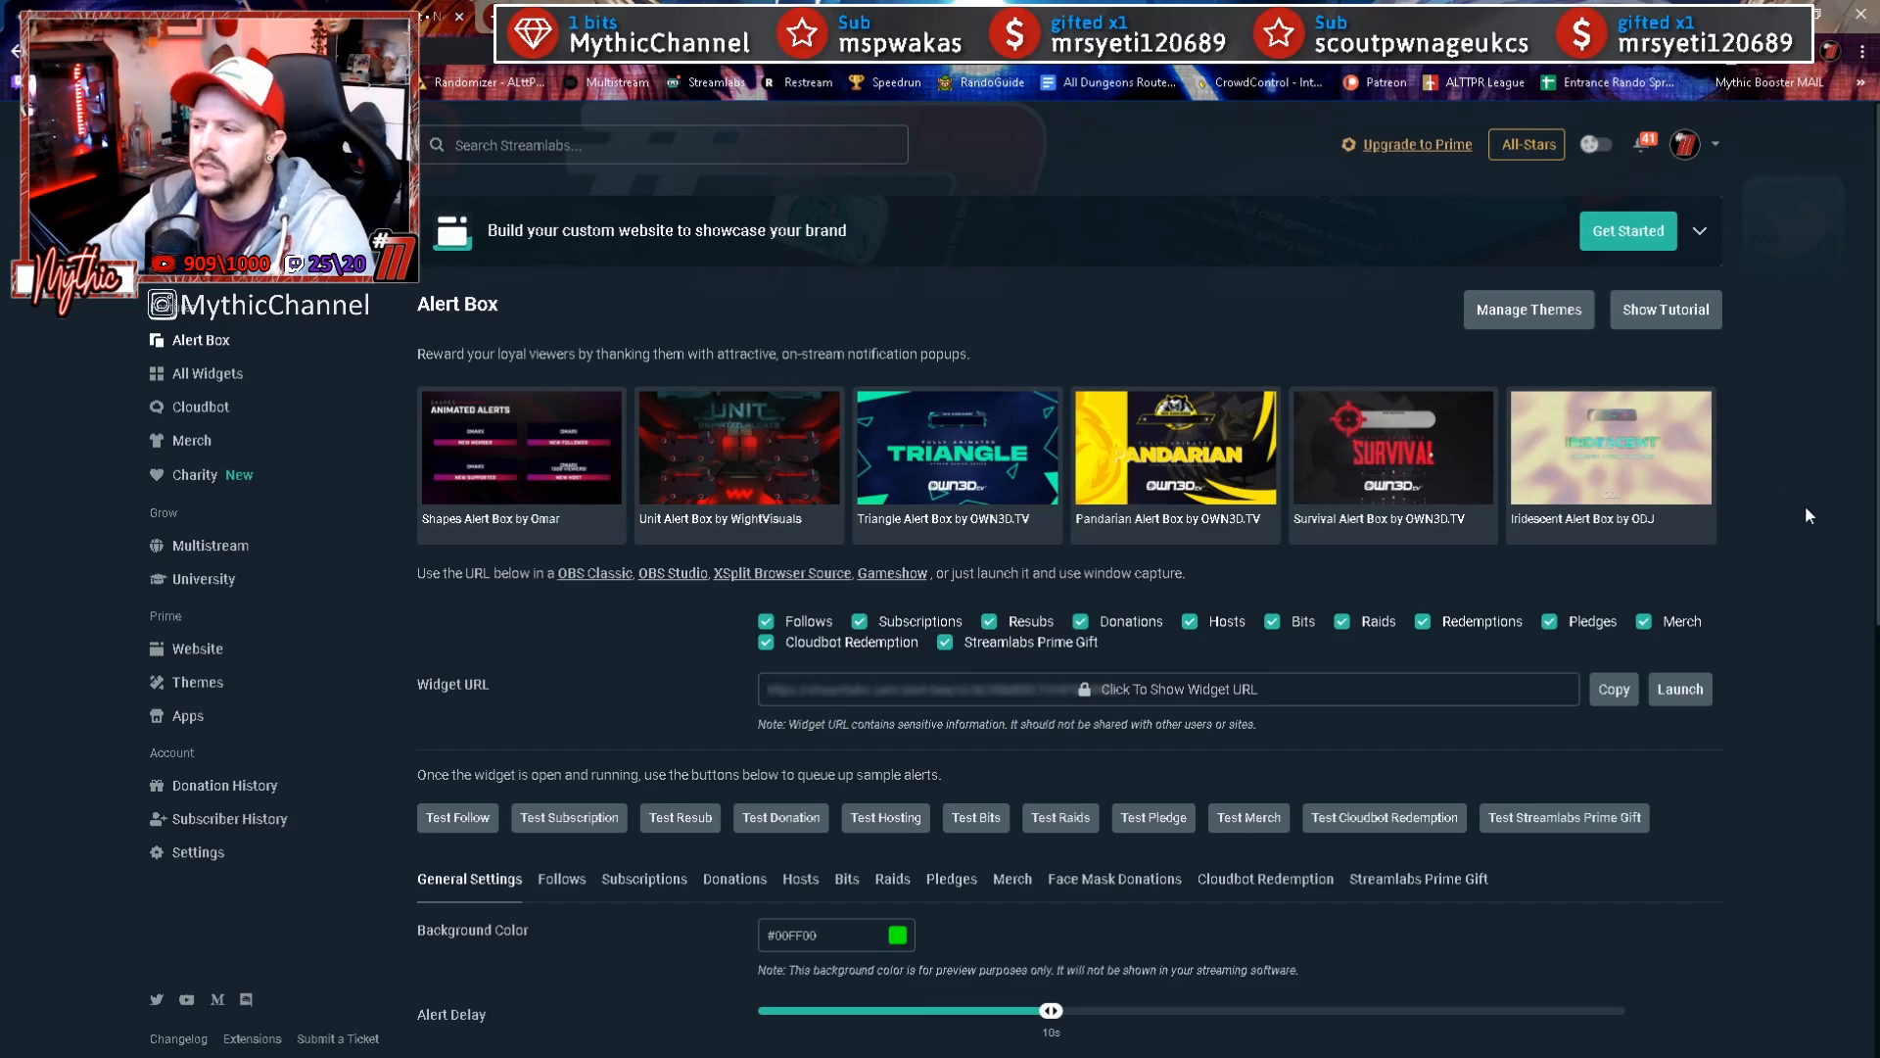
scroll(1808, 517, down, 4)
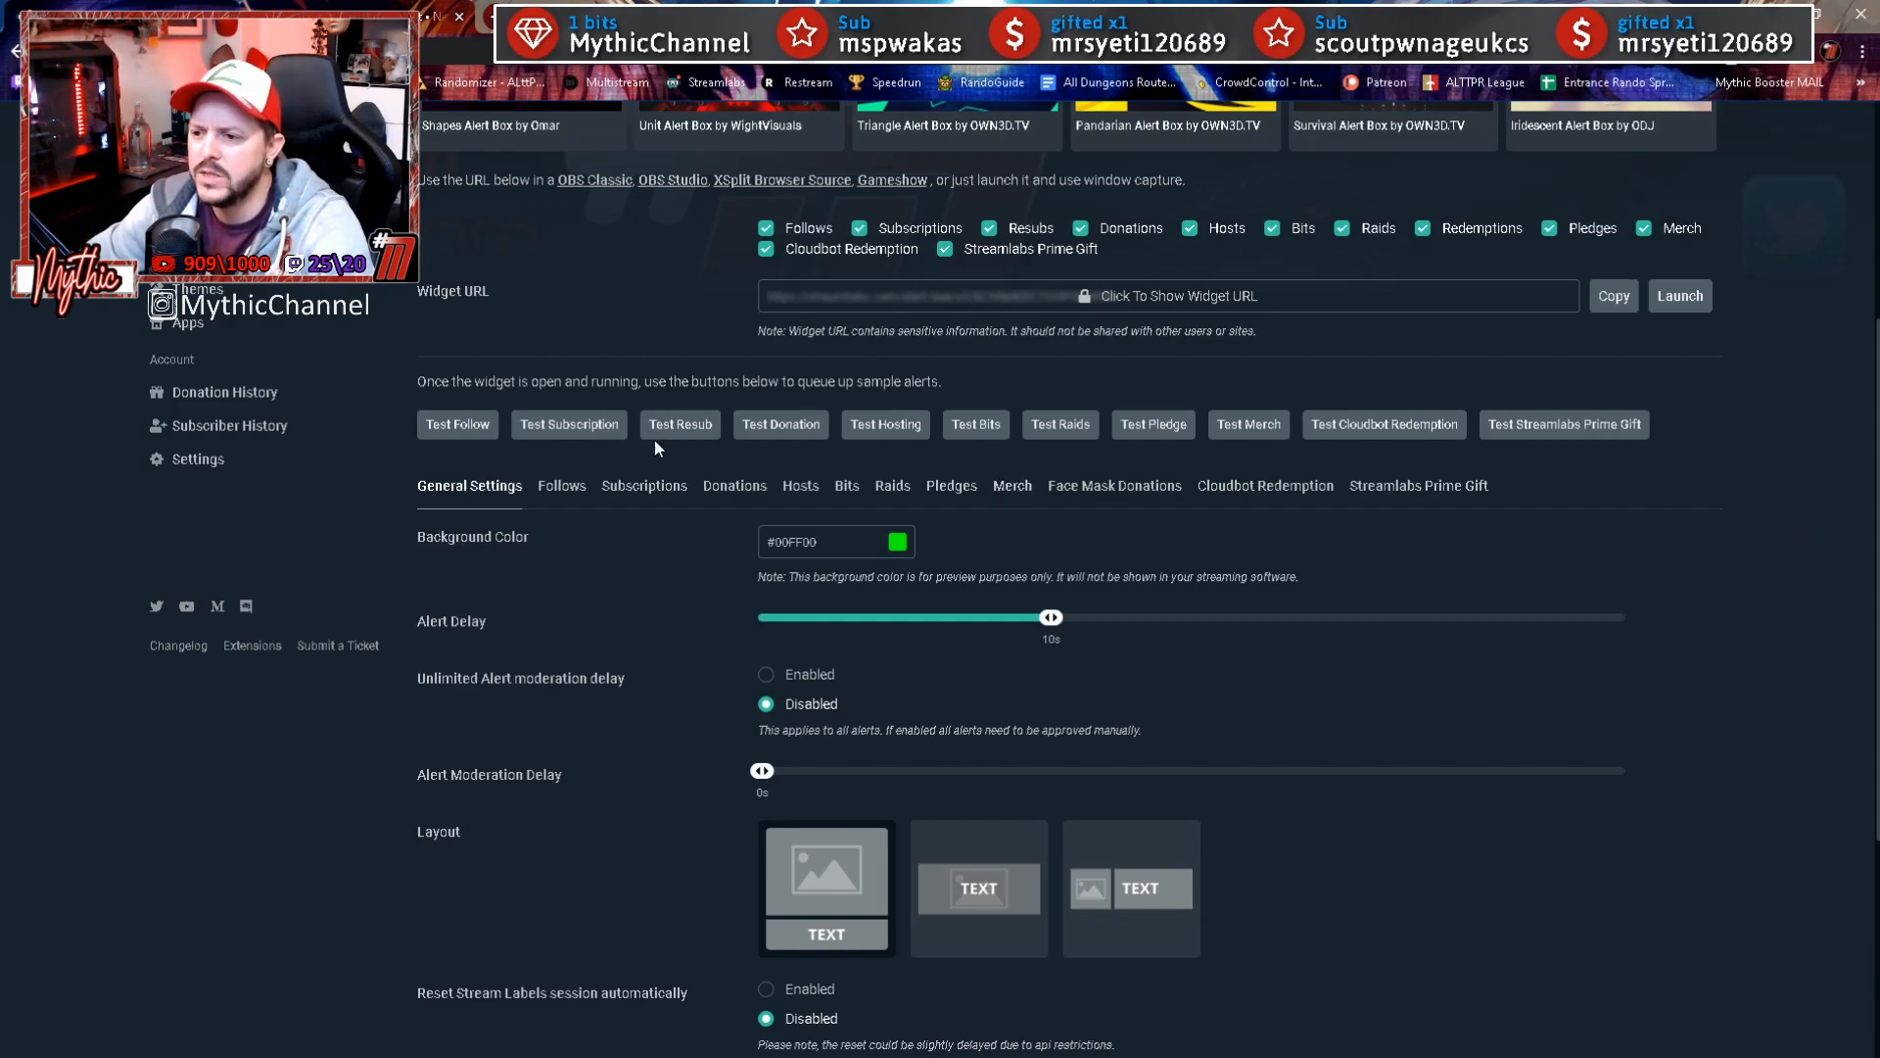
scroll(1679, 632, up, 3)
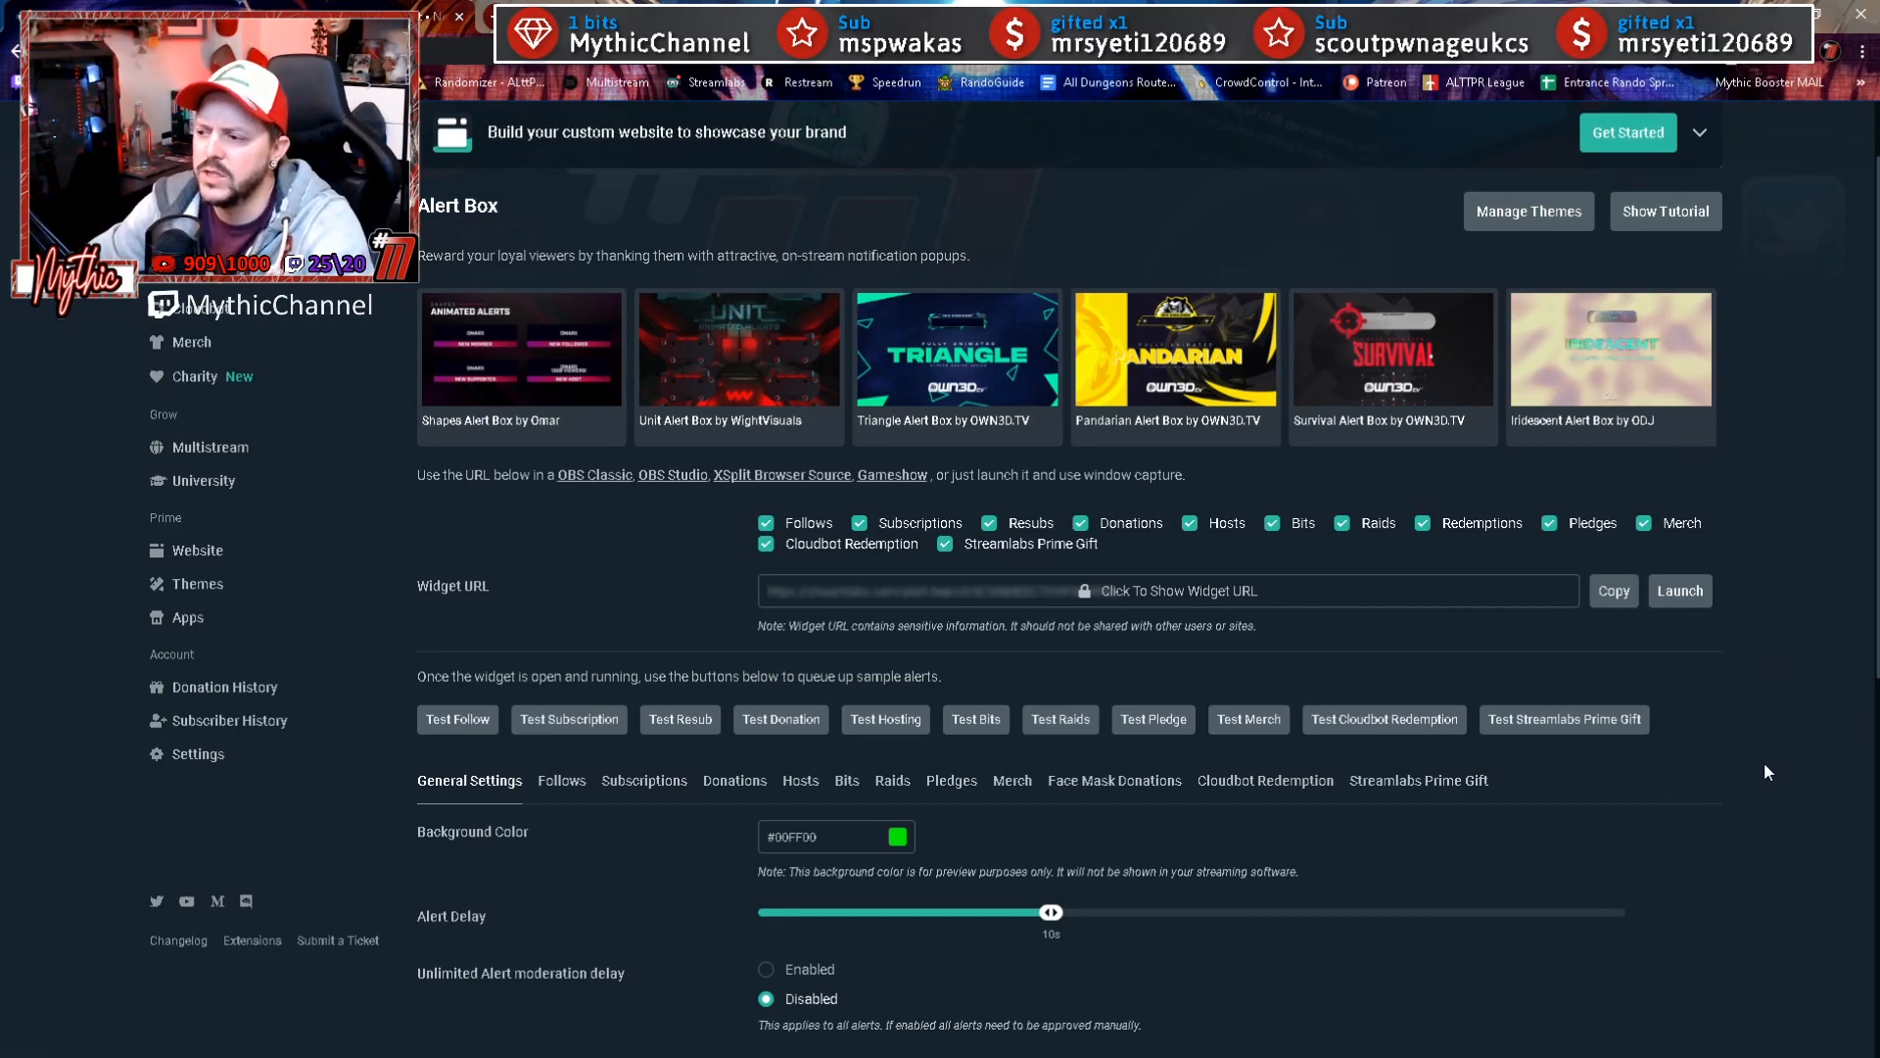
scroll(1768, 774, down, 3)
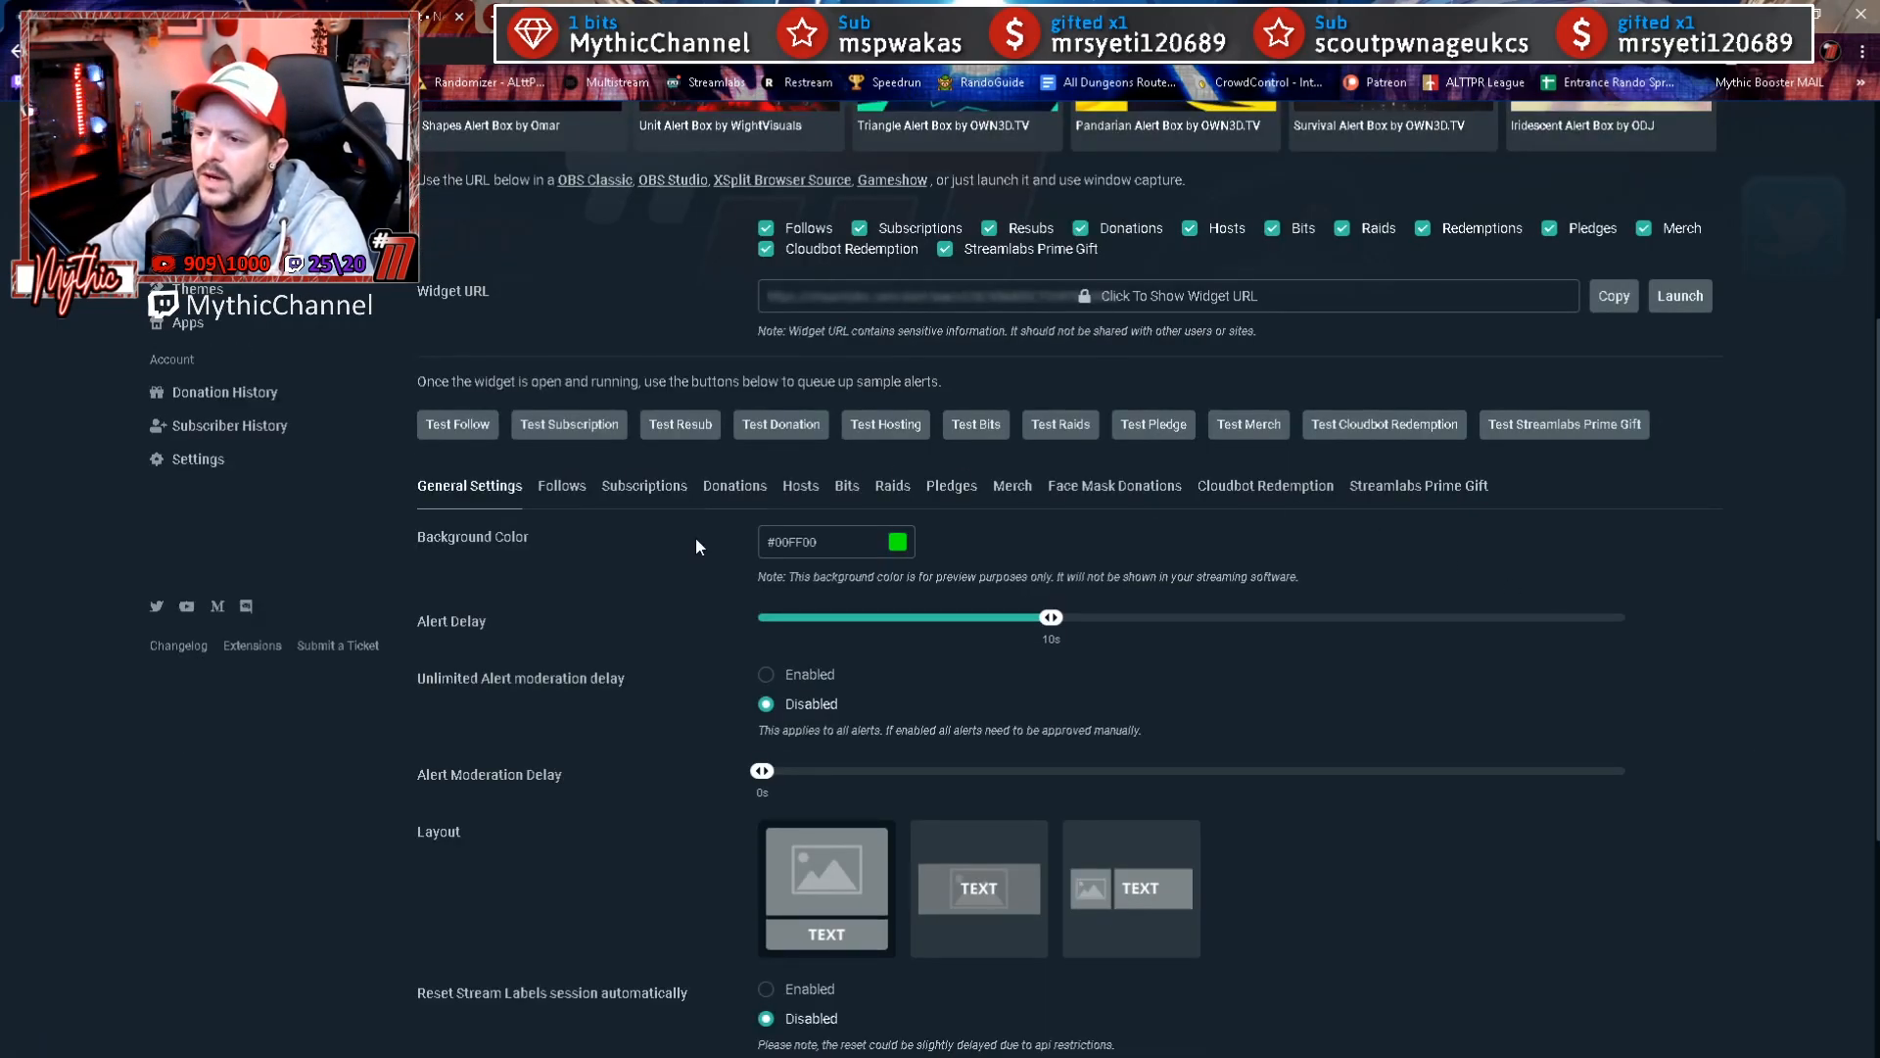
scroll(1024, 465, down, 1)
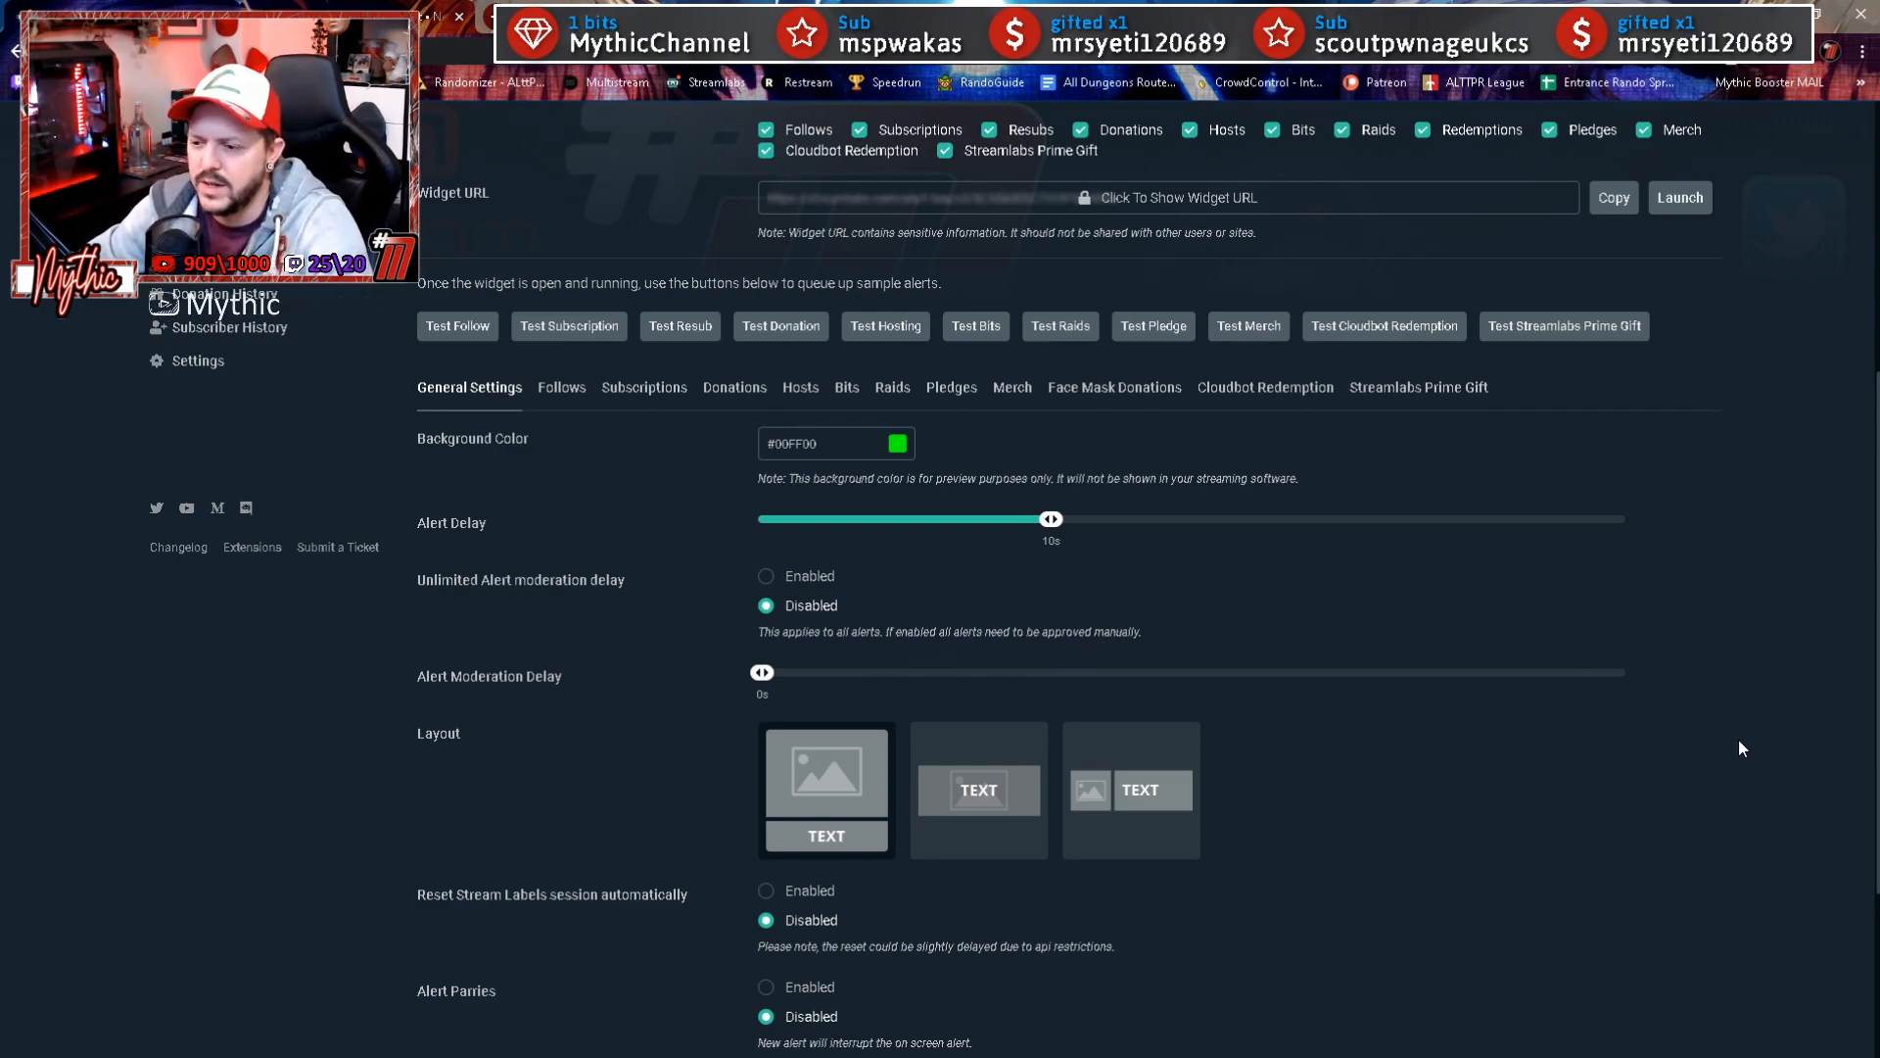
scroll(1739, 742, down, 2)
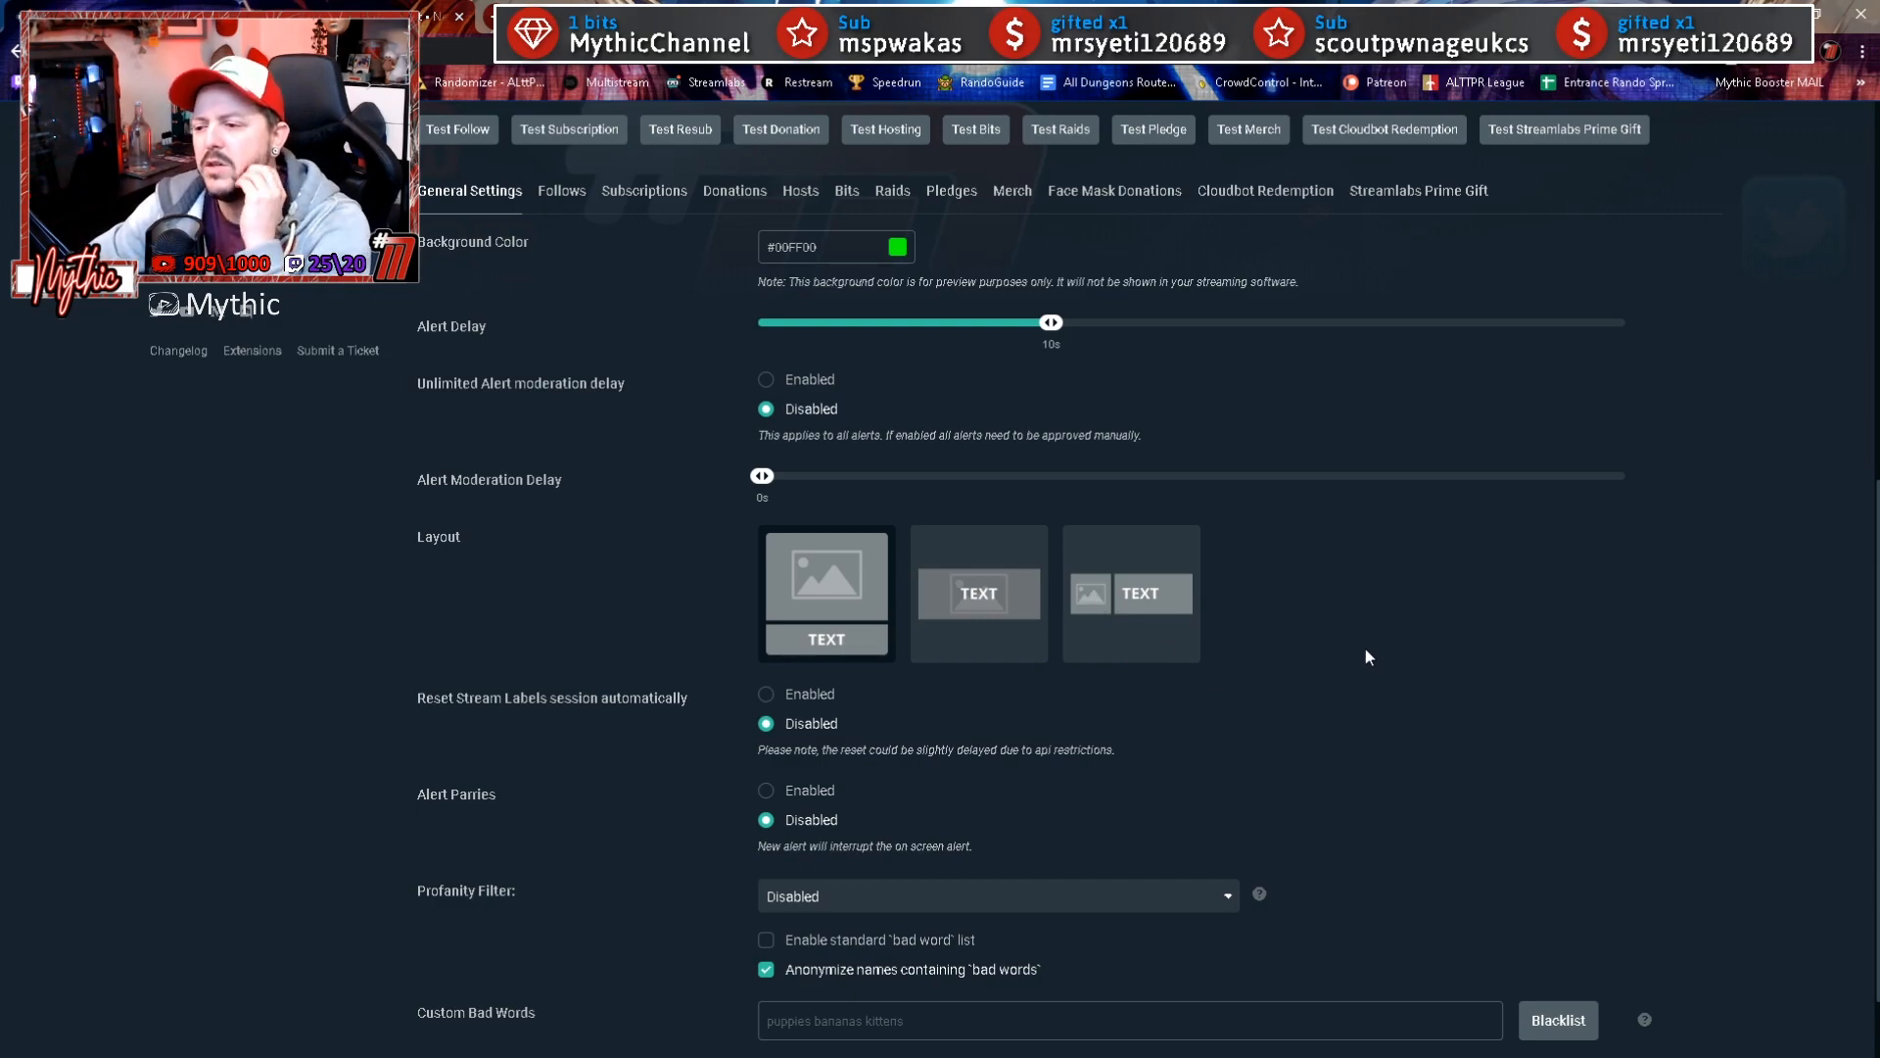
scroll(1440, 665, down, 1)
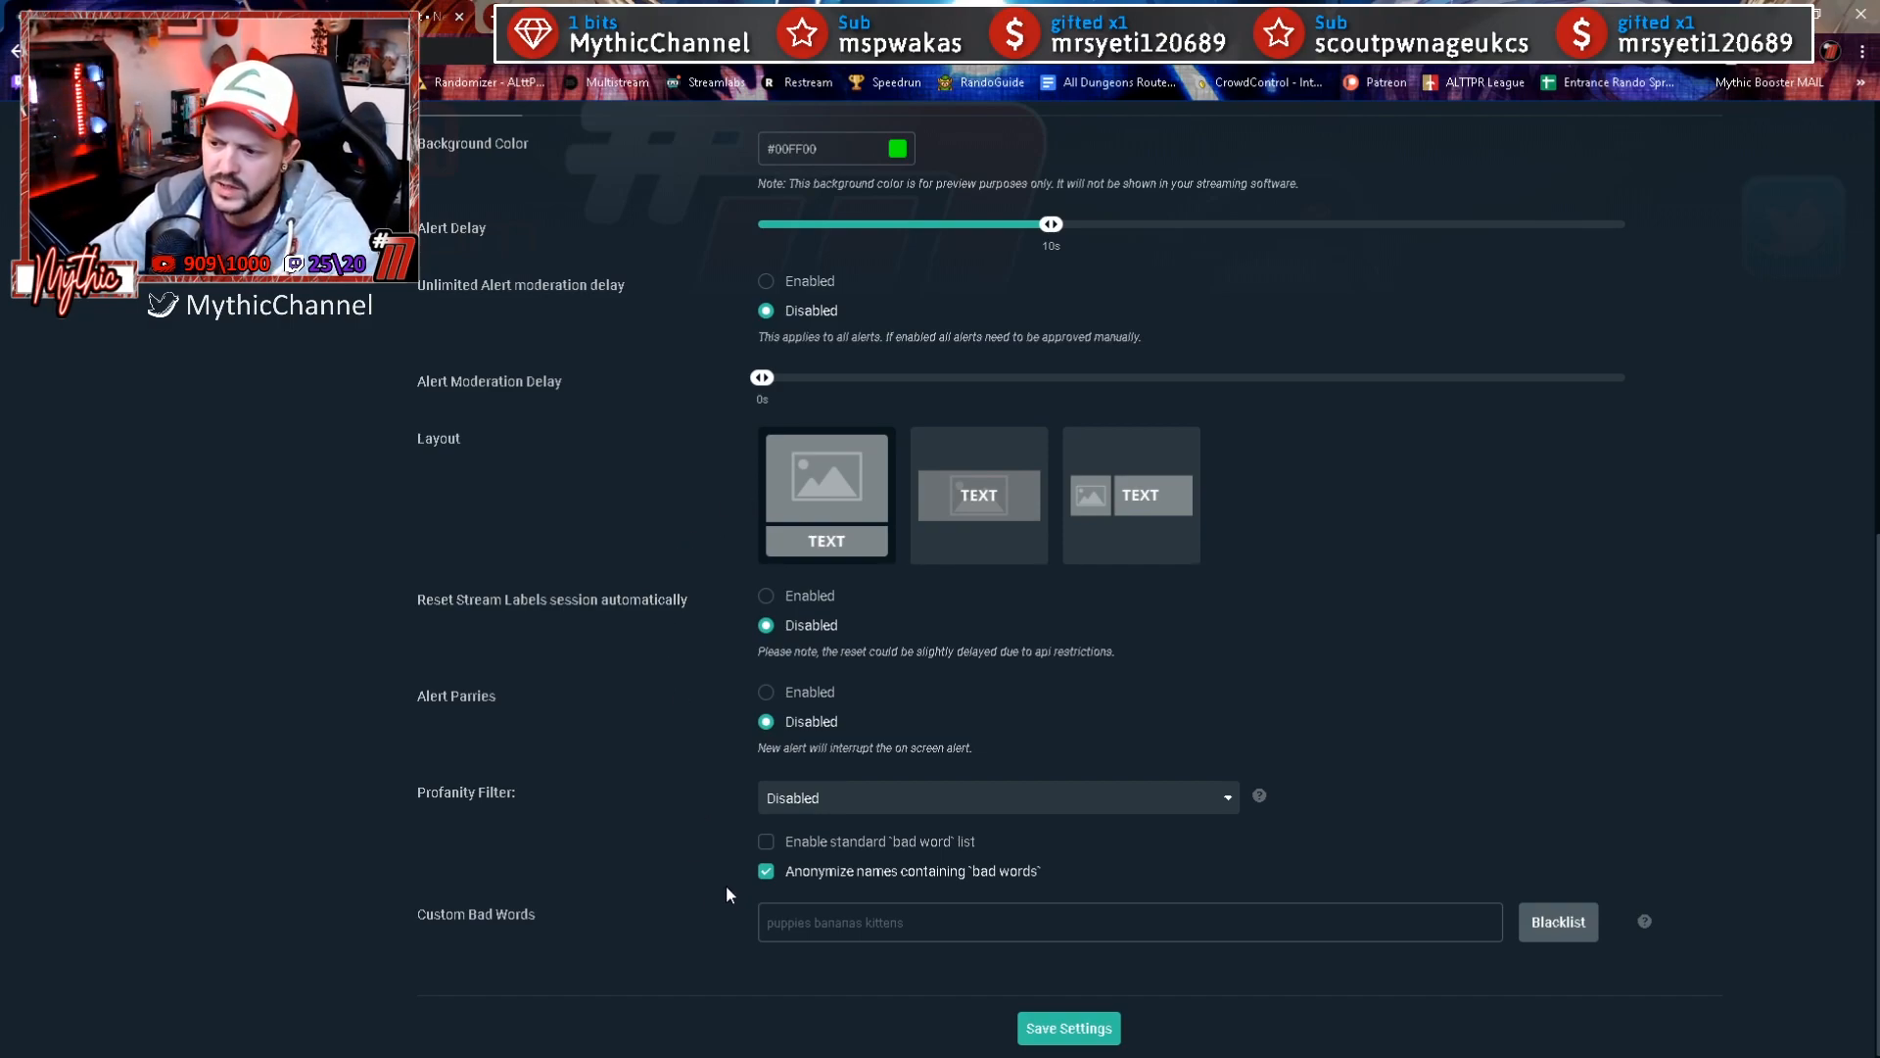
scroll(853, 940, down, 1)
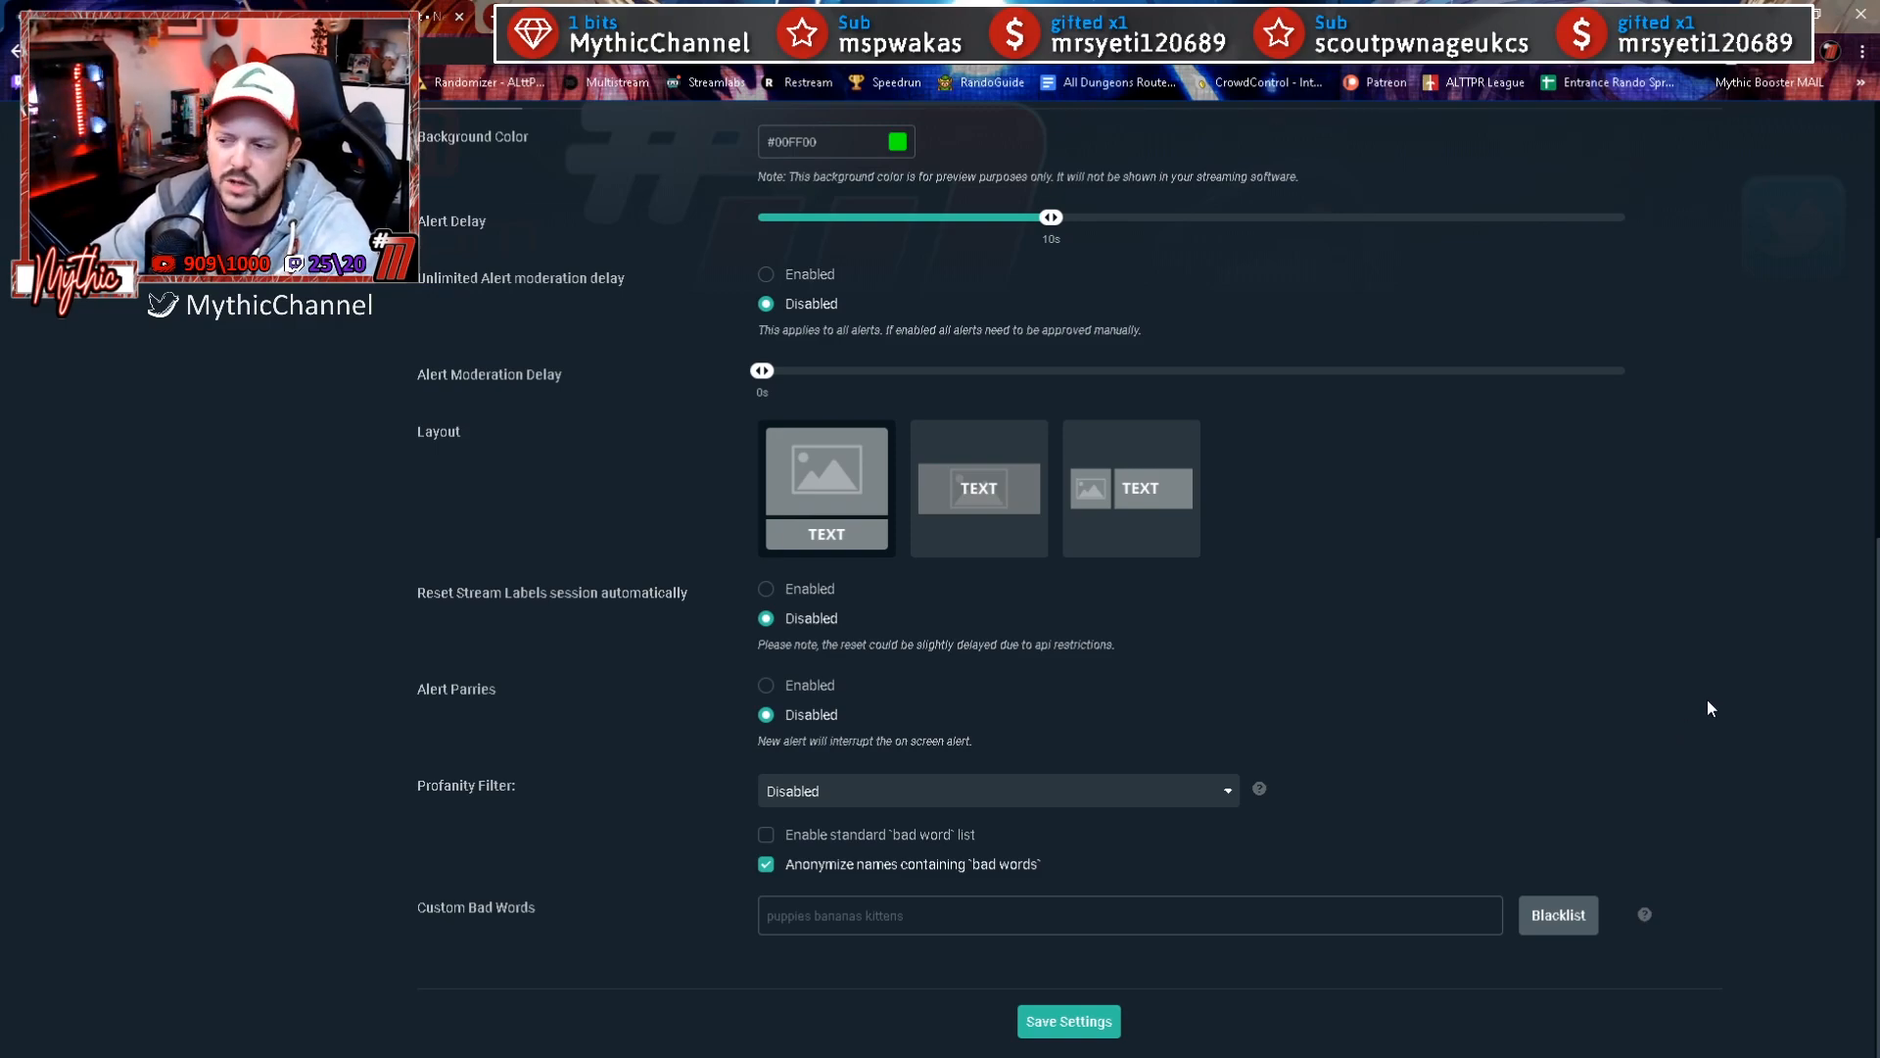
scroll(1725, 707, up, 5)
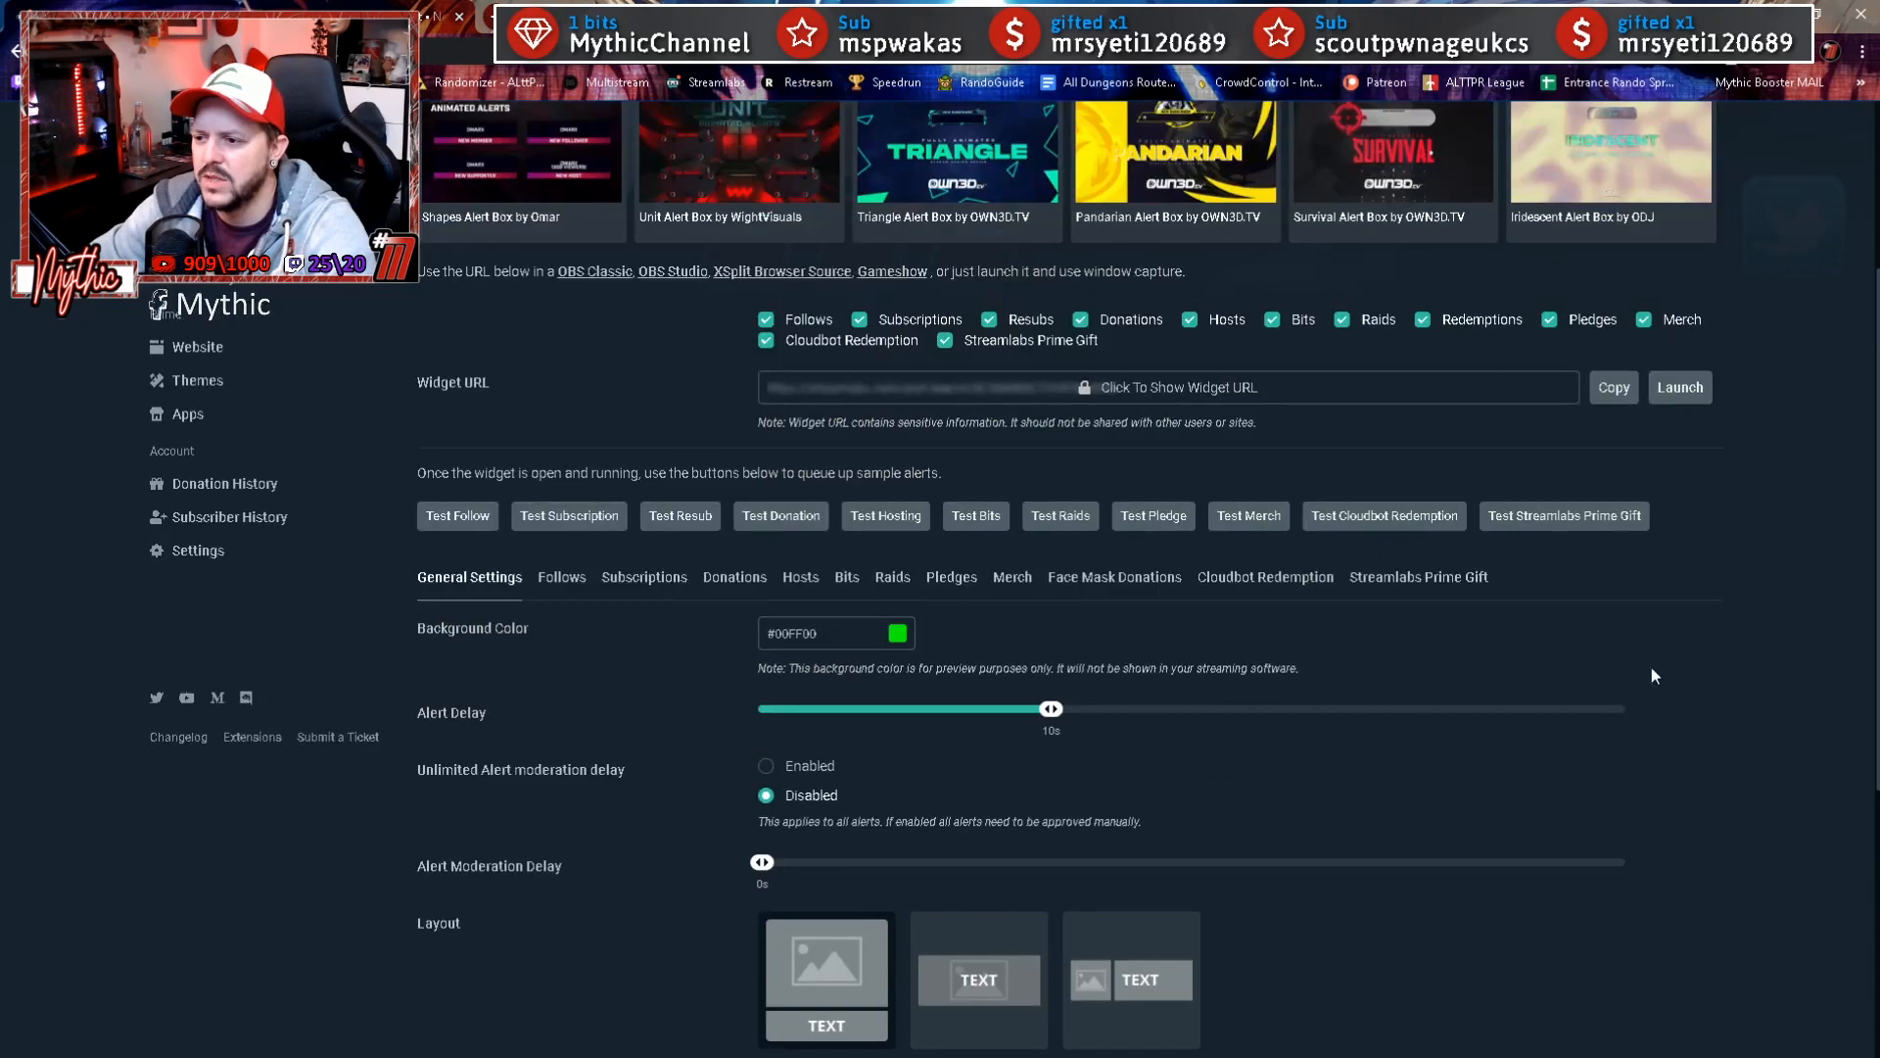
Step: Open the Follows alert settings and send a test follow alert with the browser window temporarily clear of the stream preview
click(554, 583)
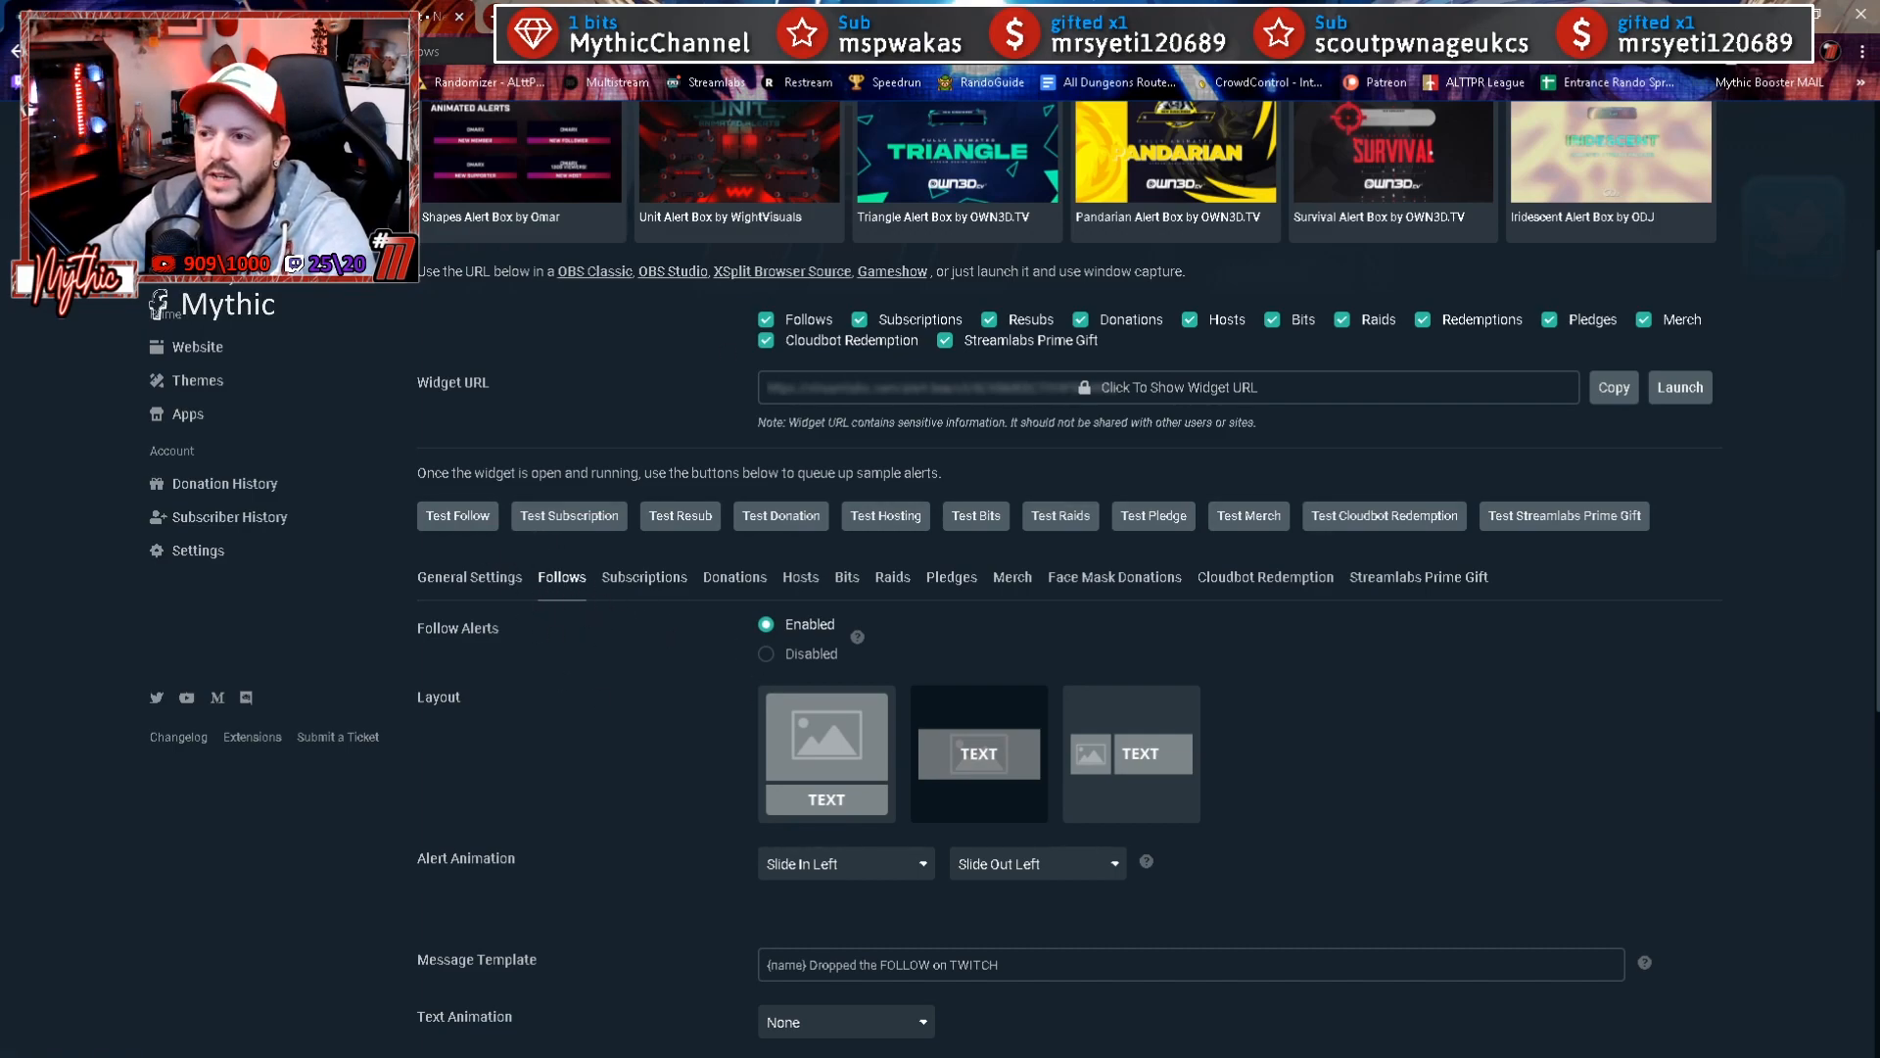
drag(788, 13, 850, 338)
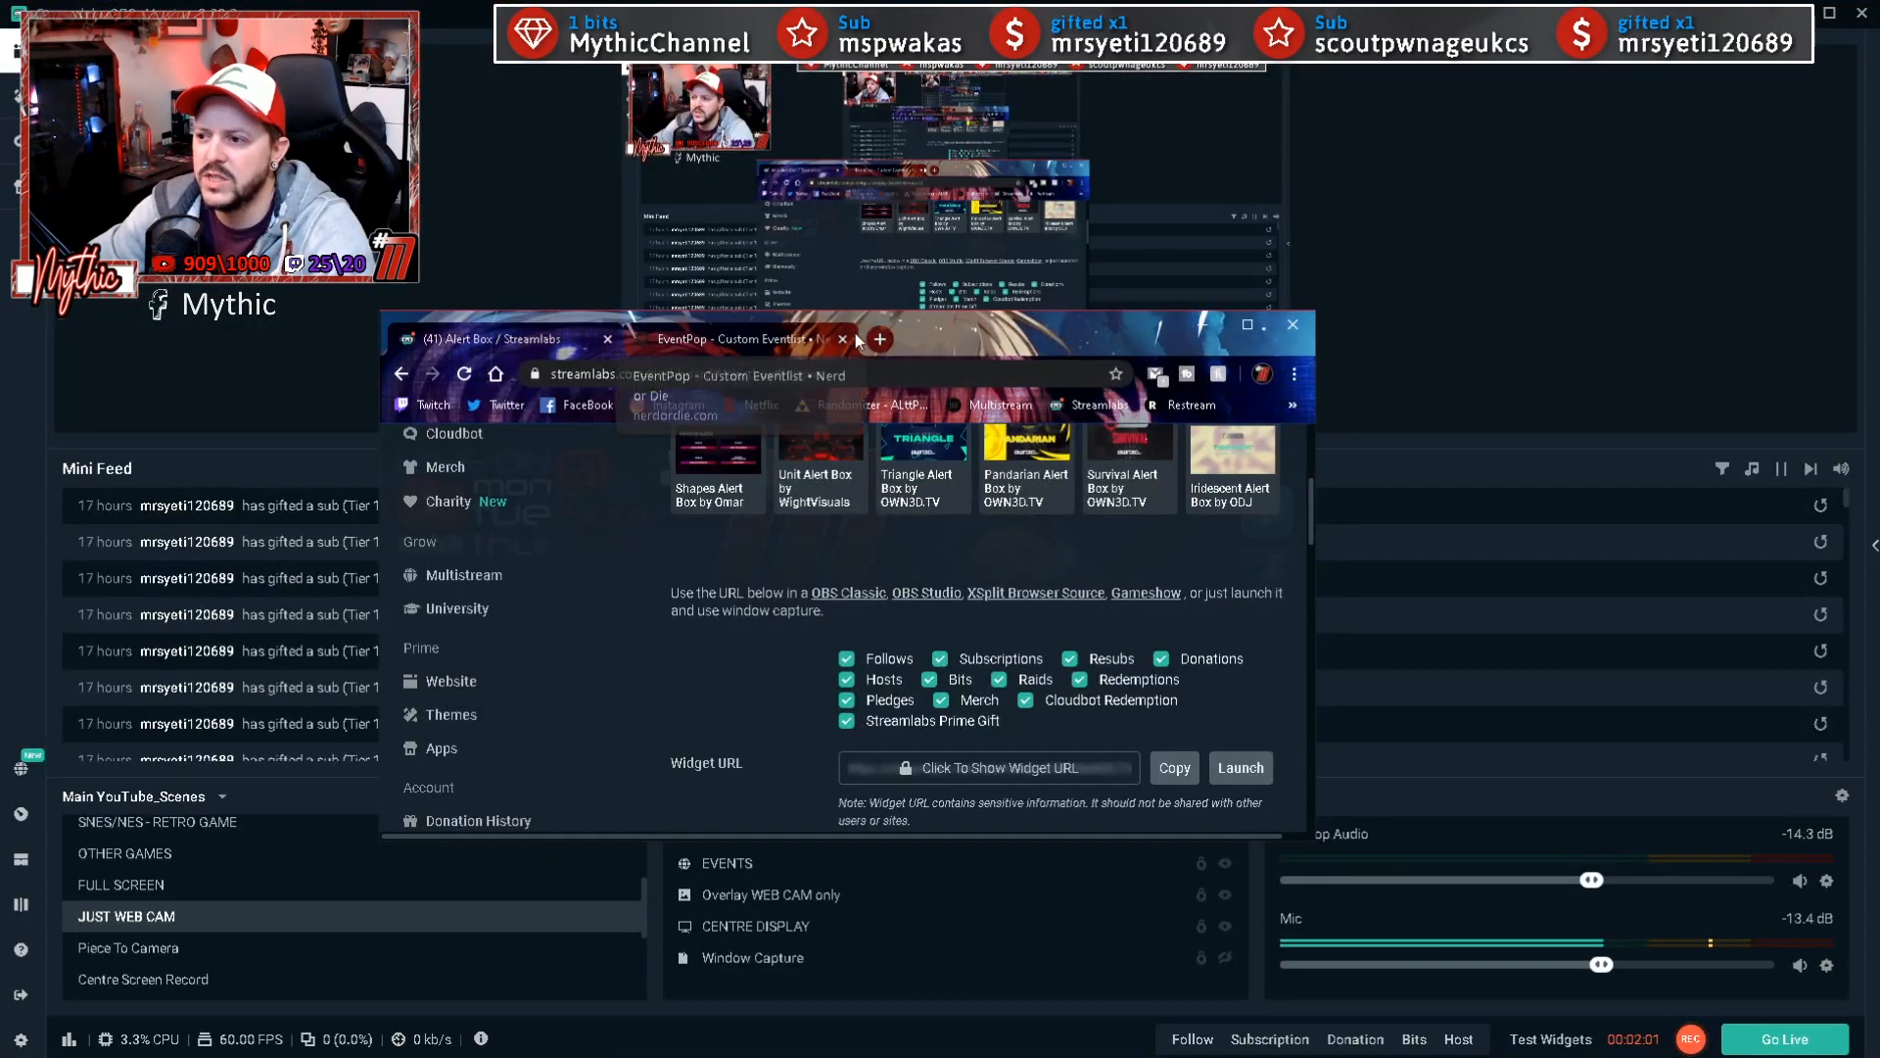
drag(1226, 478, 1354, 703)
scroll(1356, 710, down, 2)
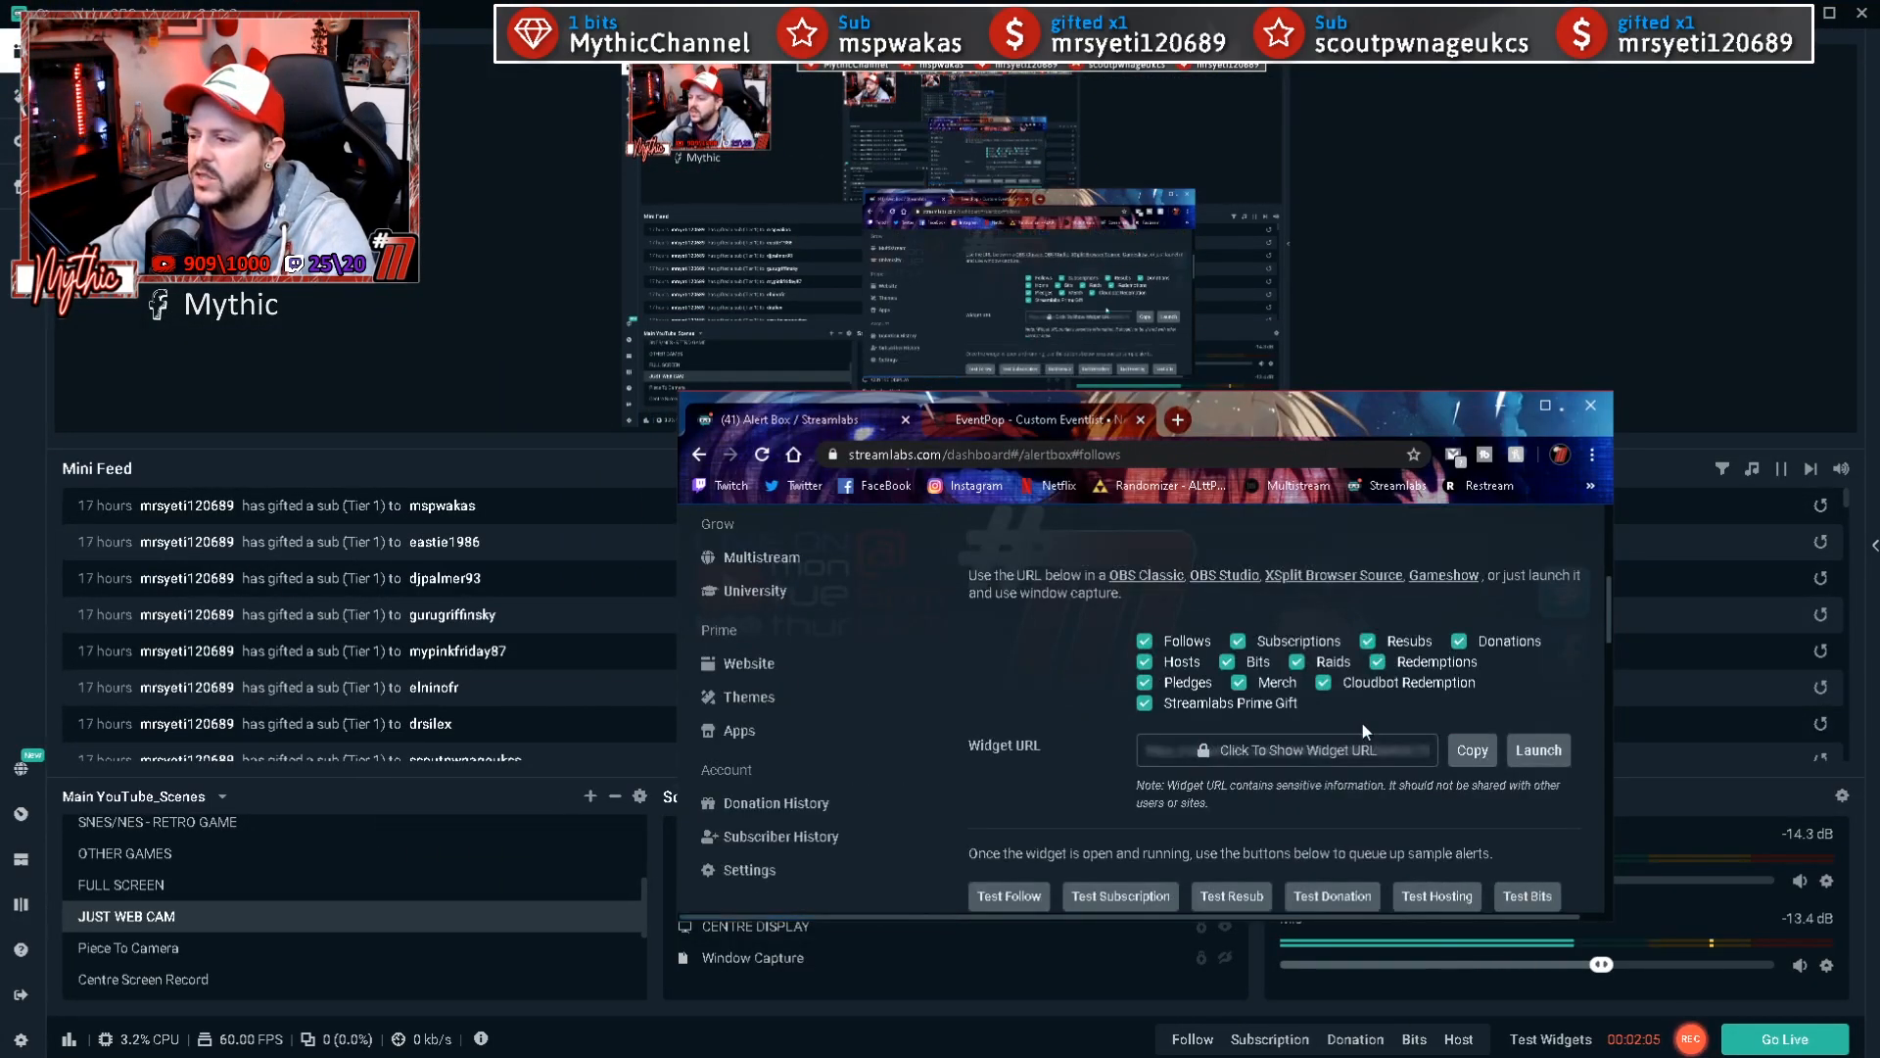
click(1012, 799)
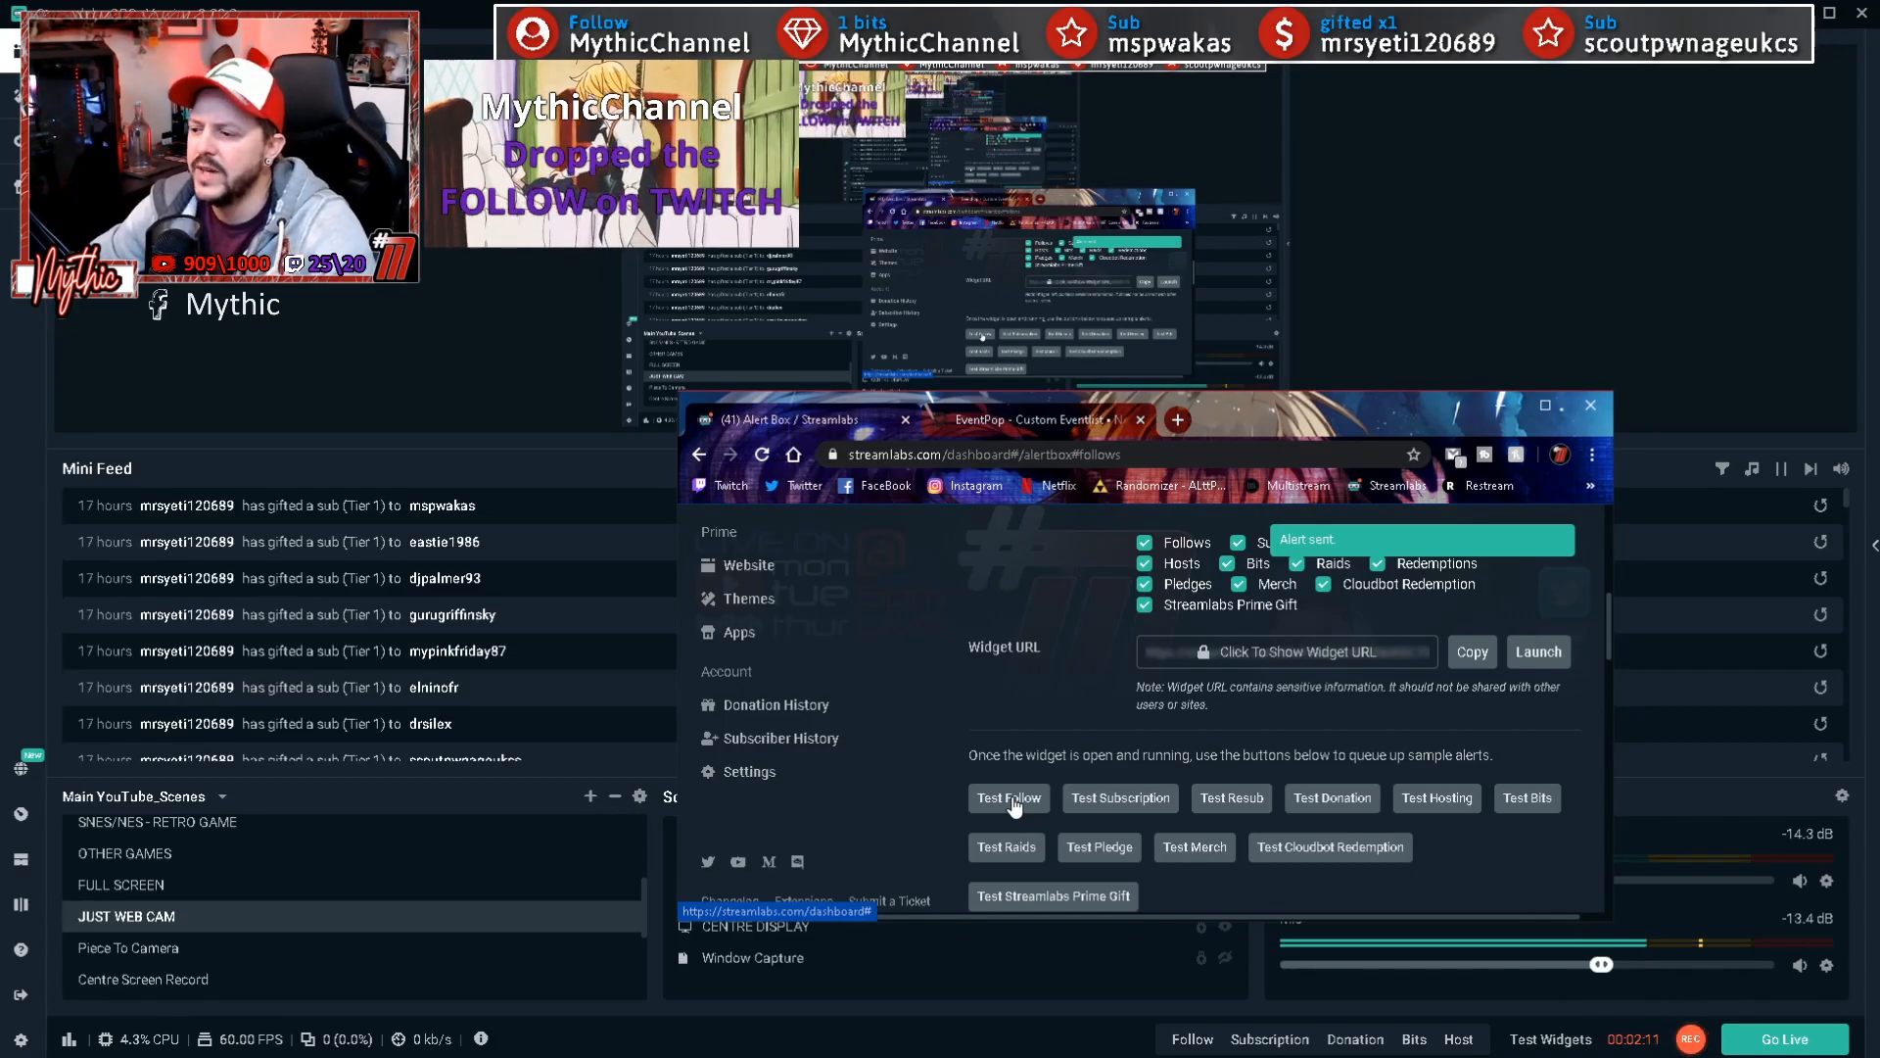
double_click(1278, 416)
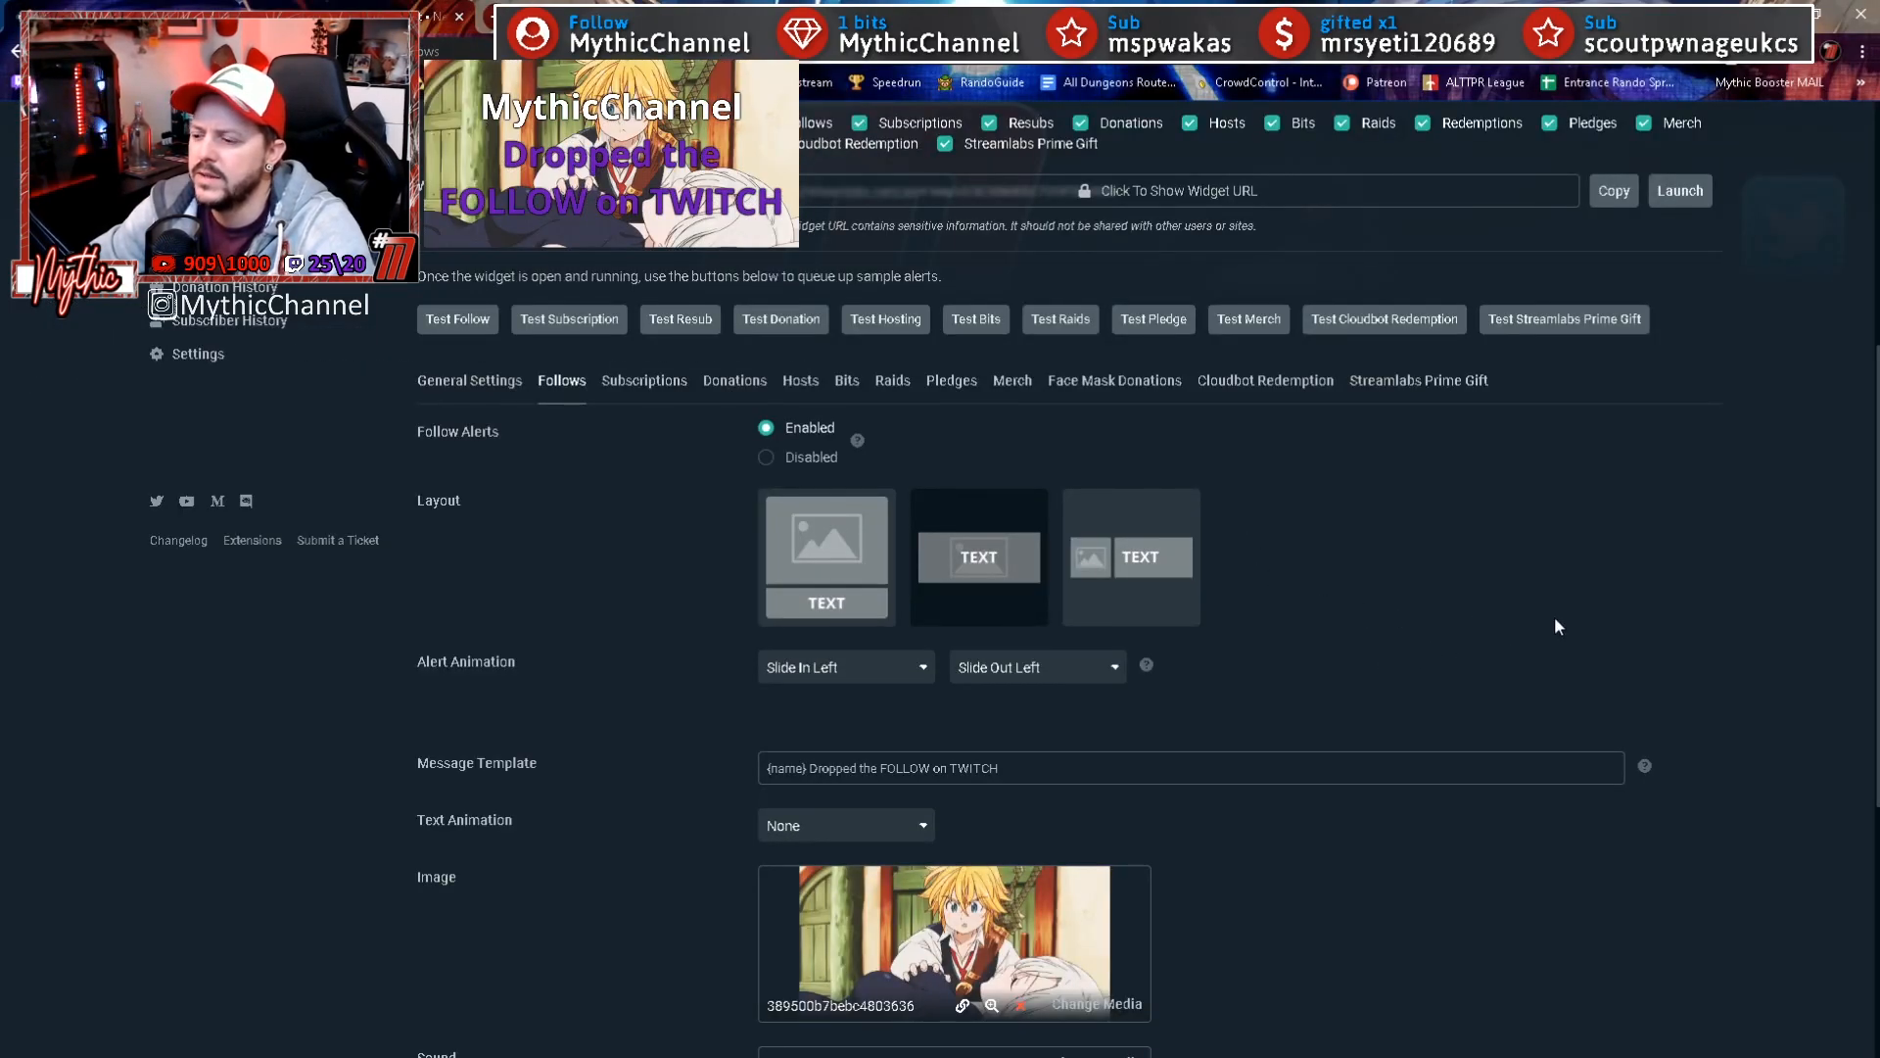
Step: Examine the follow alert's layout, animation choices, text animation, image, sound, volume and duration settings
scroll(1553, 615, down, 1)
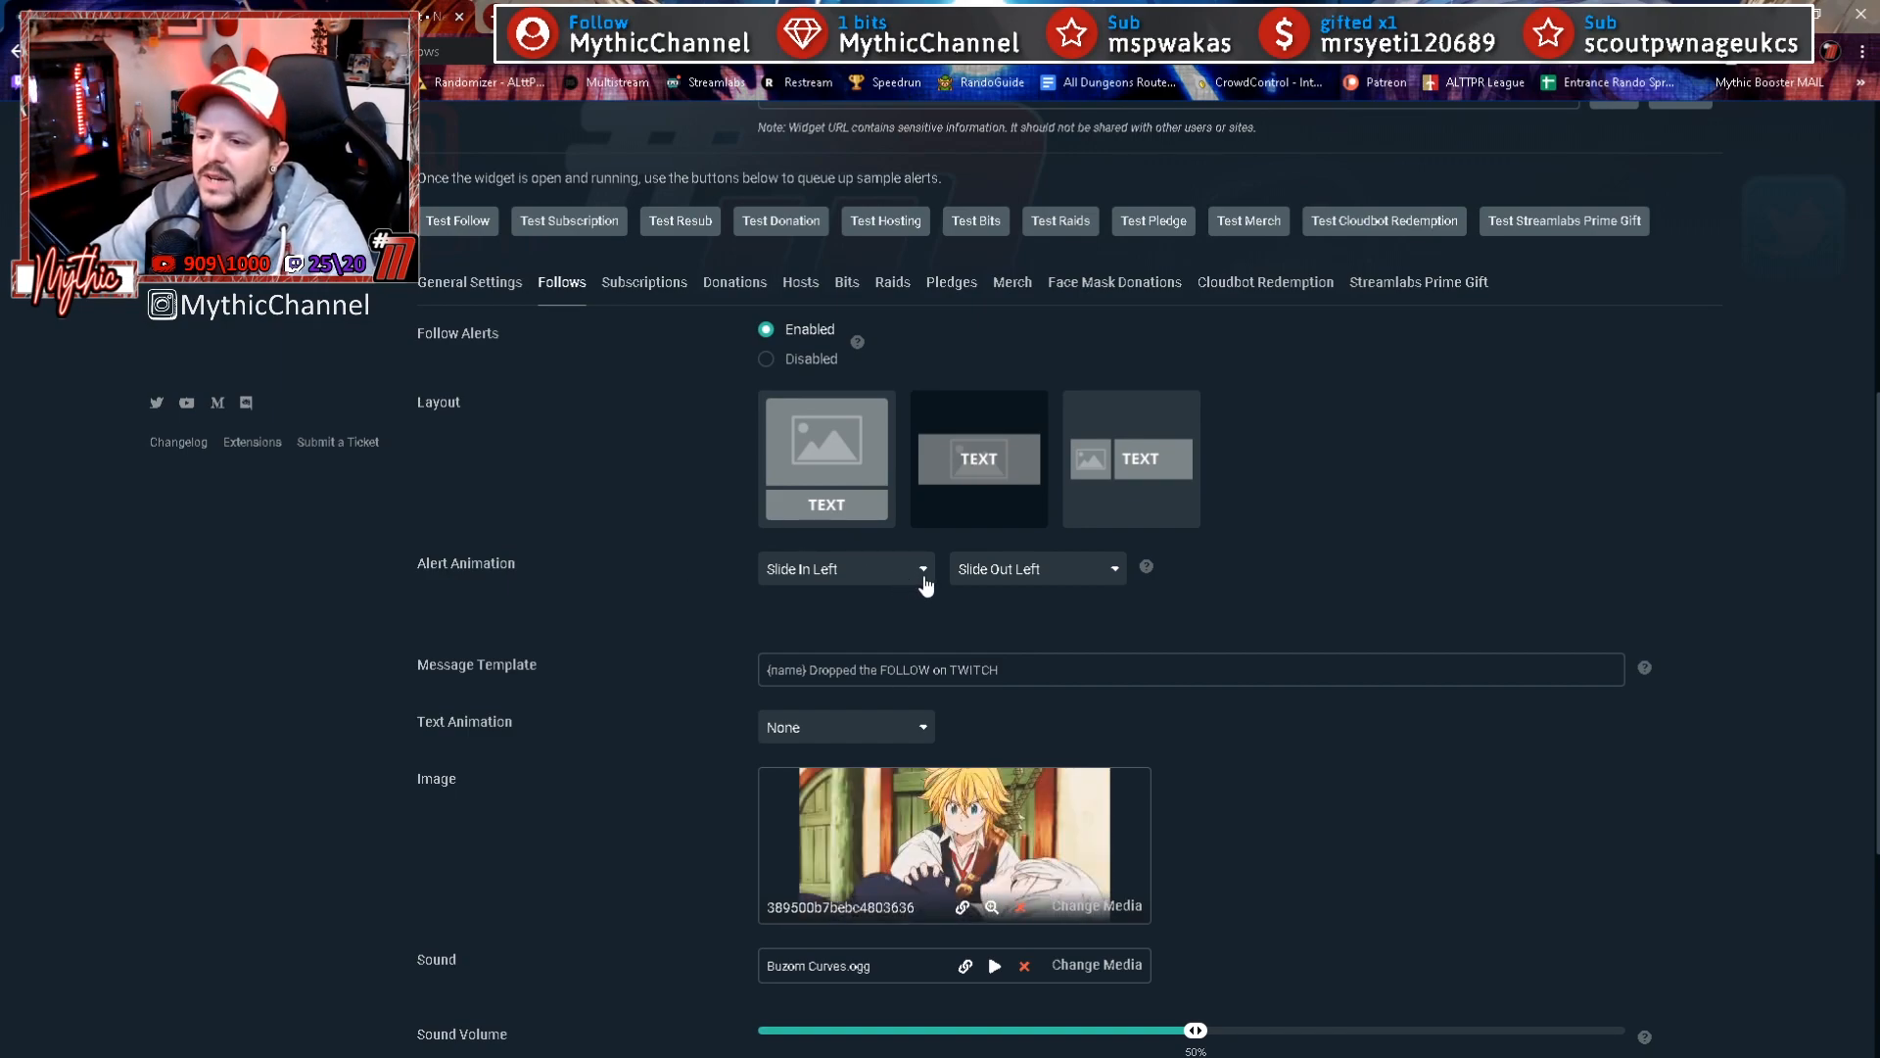
click(923, 570)
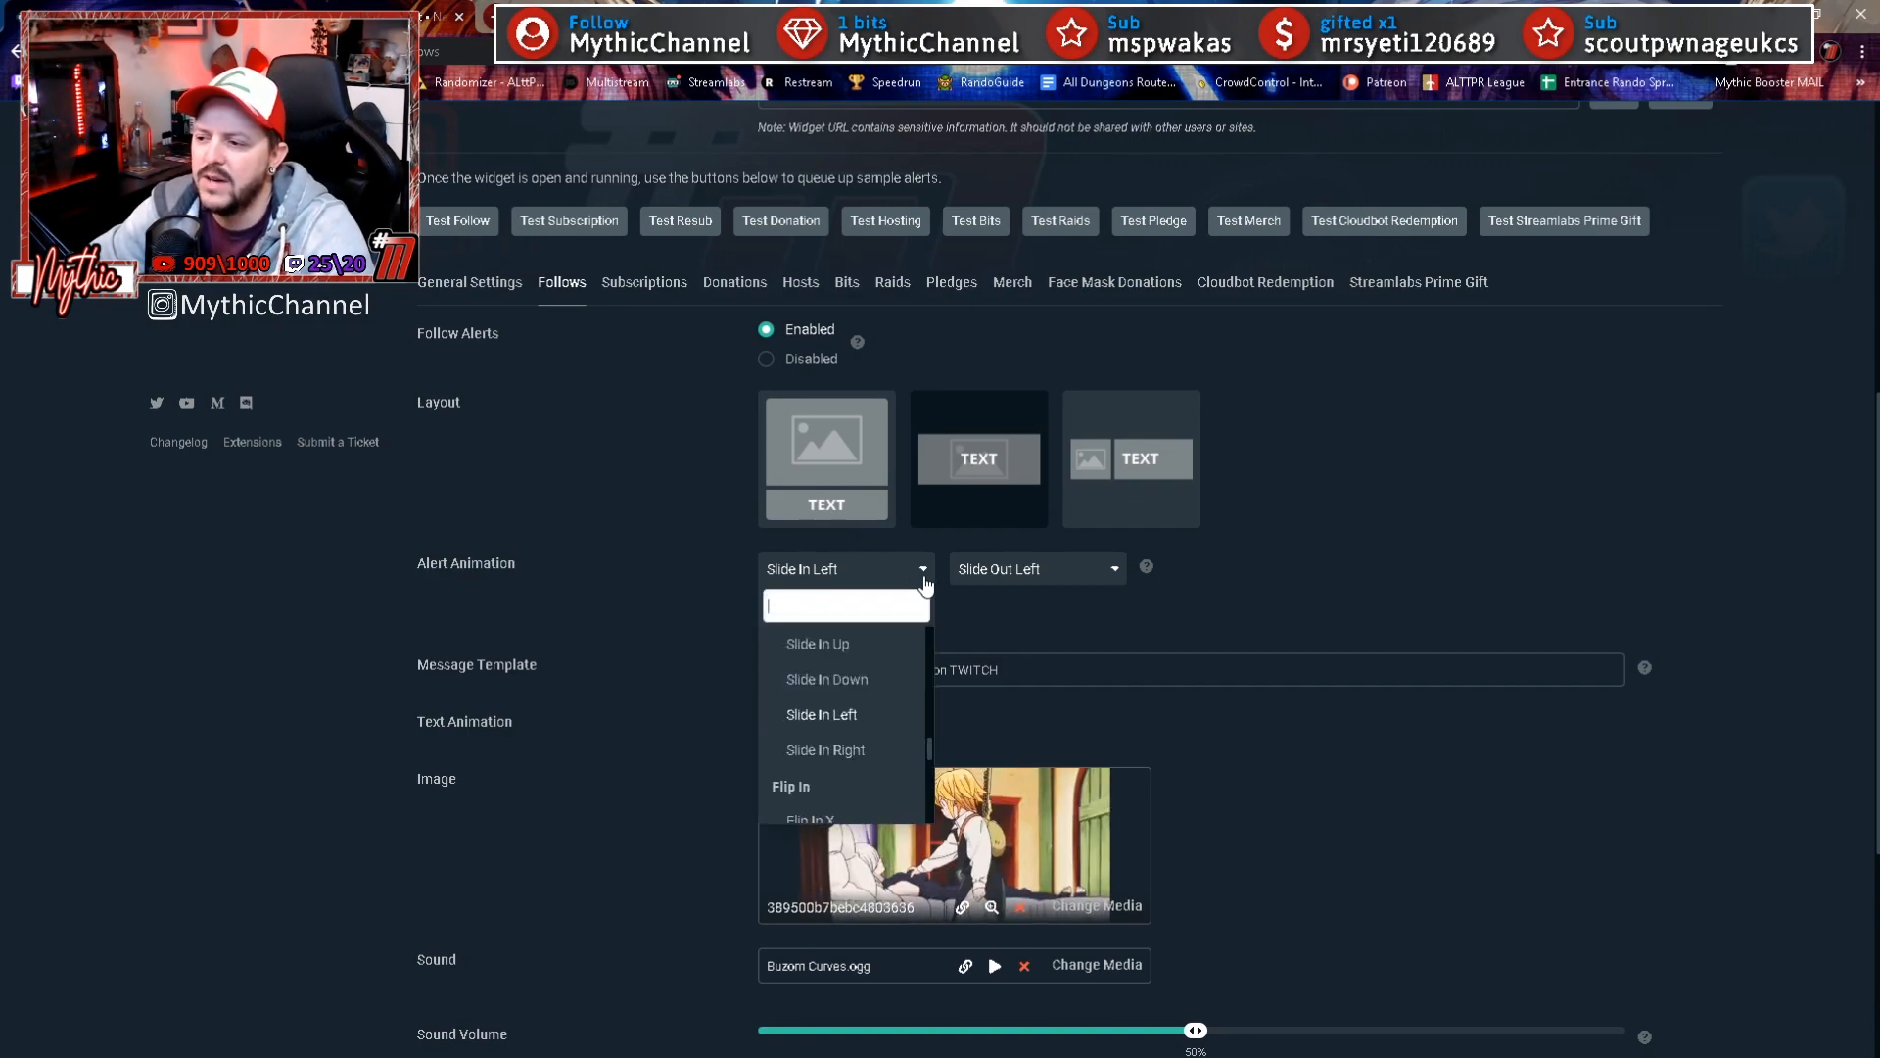
click(924, 577)
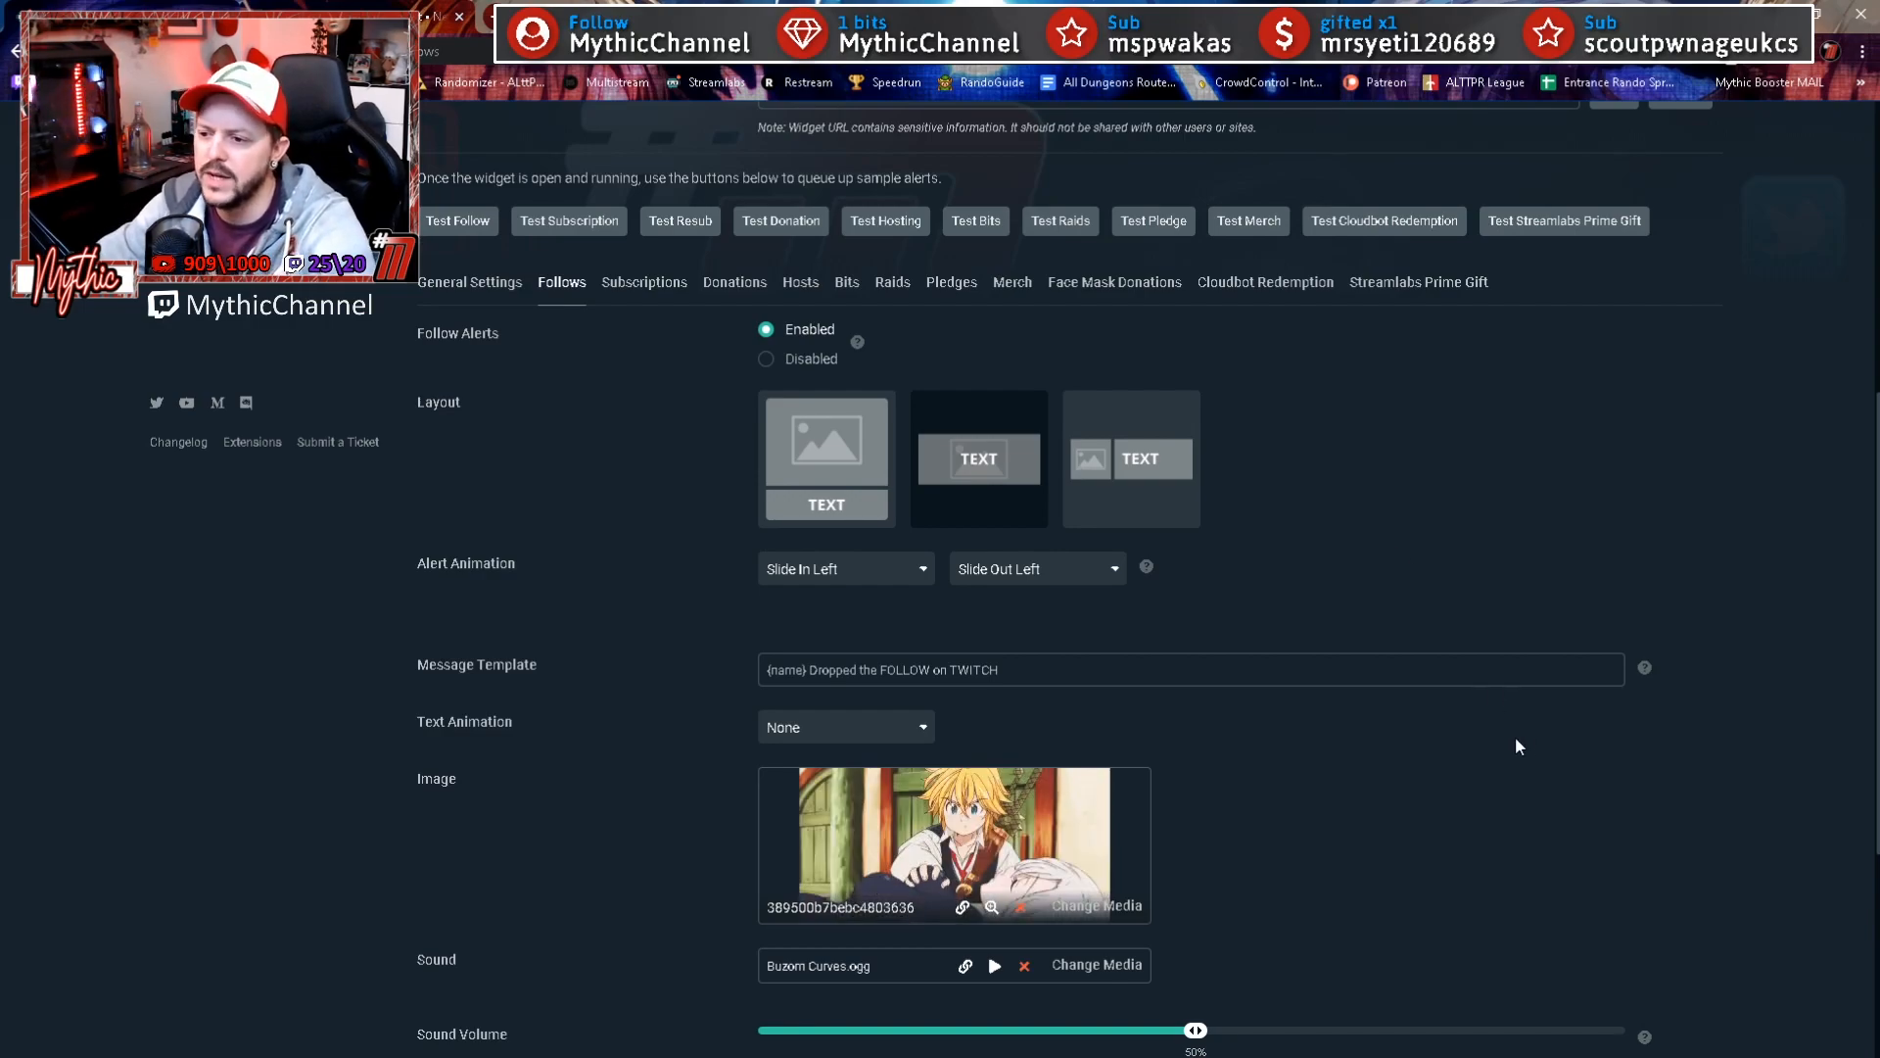
scroll(1503, 746, down, 1)
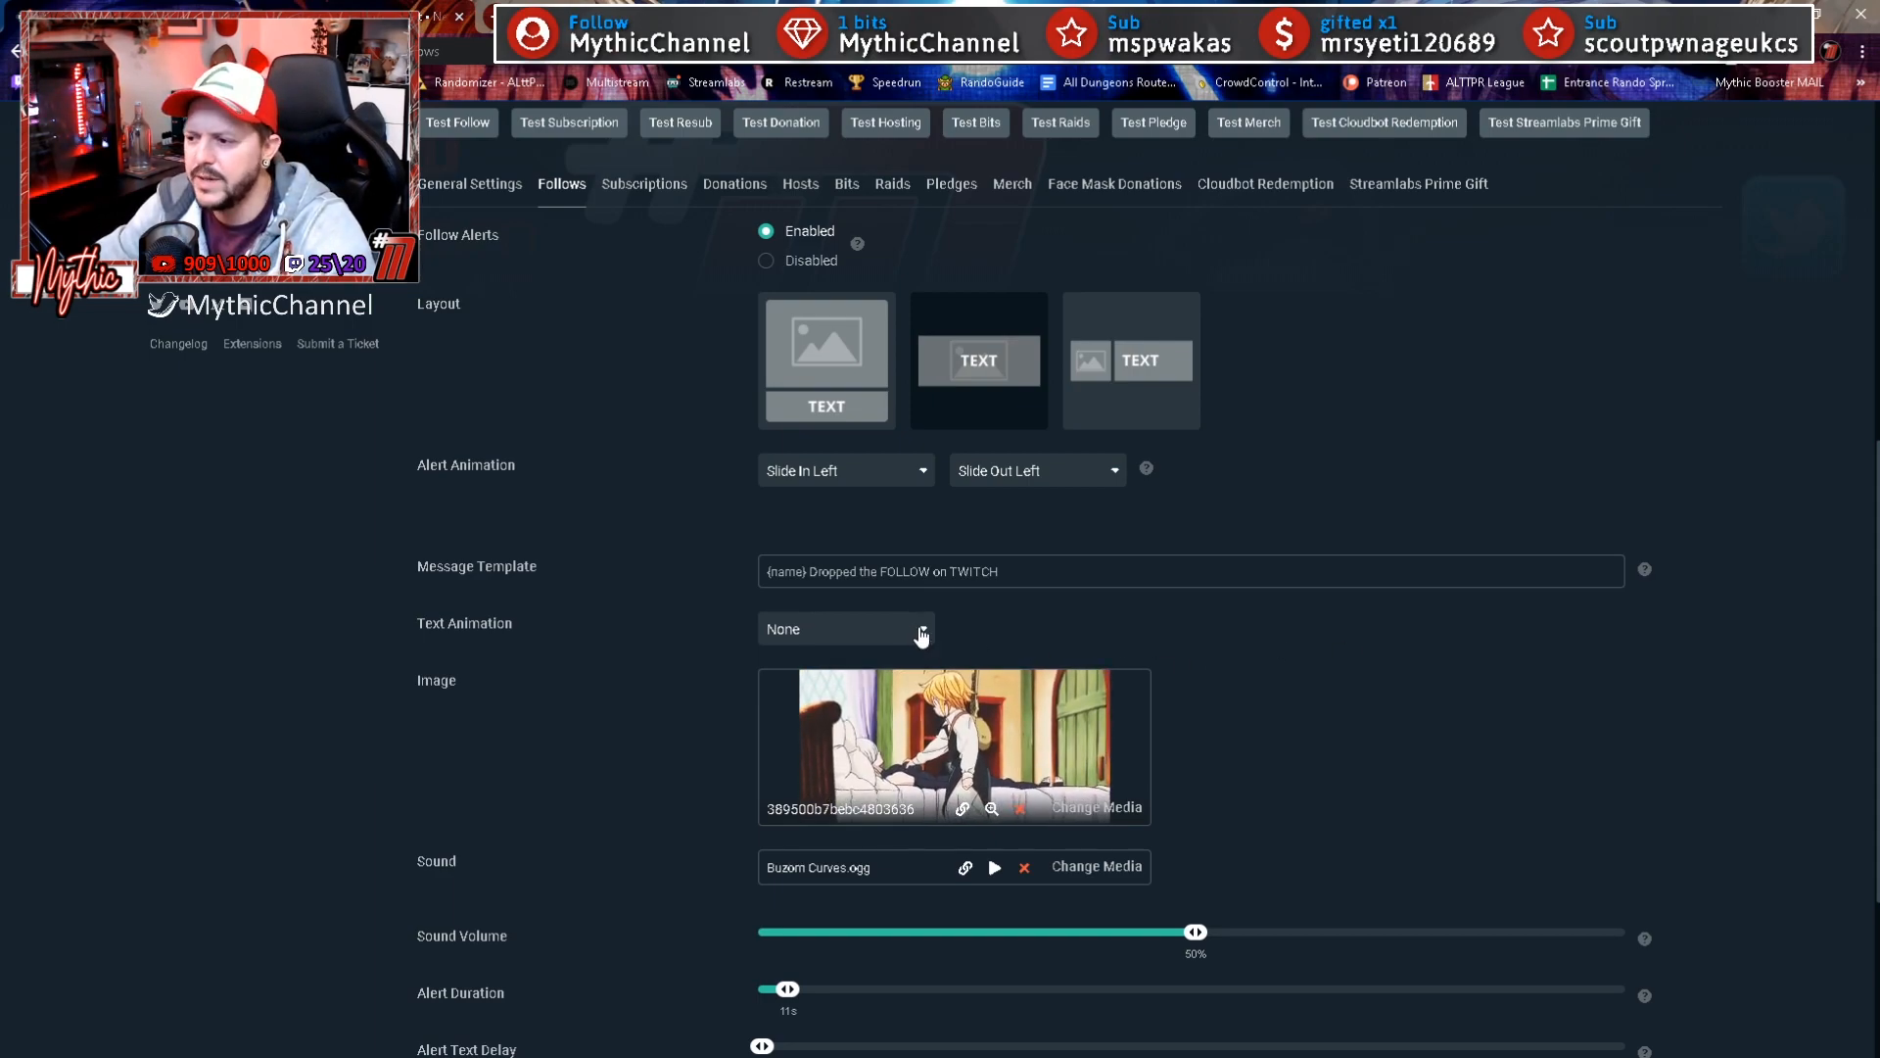
click(922, 635)
click(922, 635)
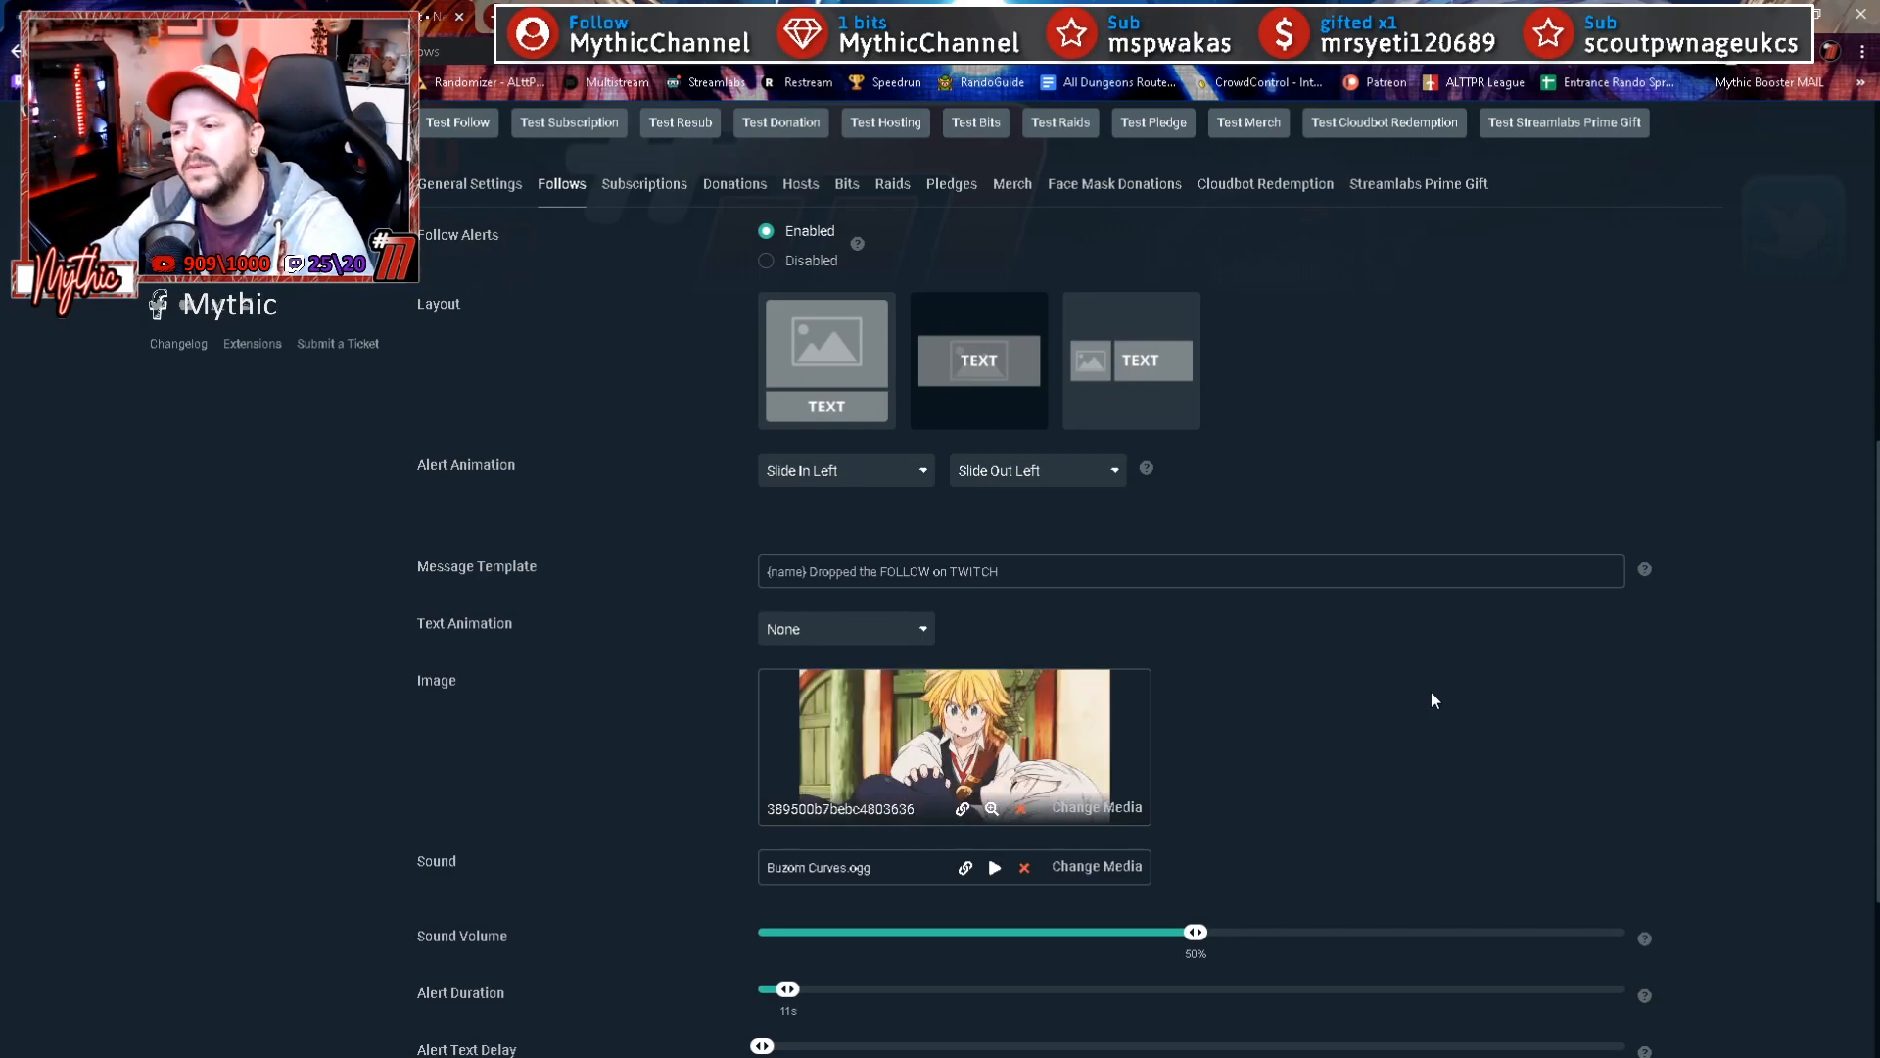
scroll(1713, 773, down, 2)
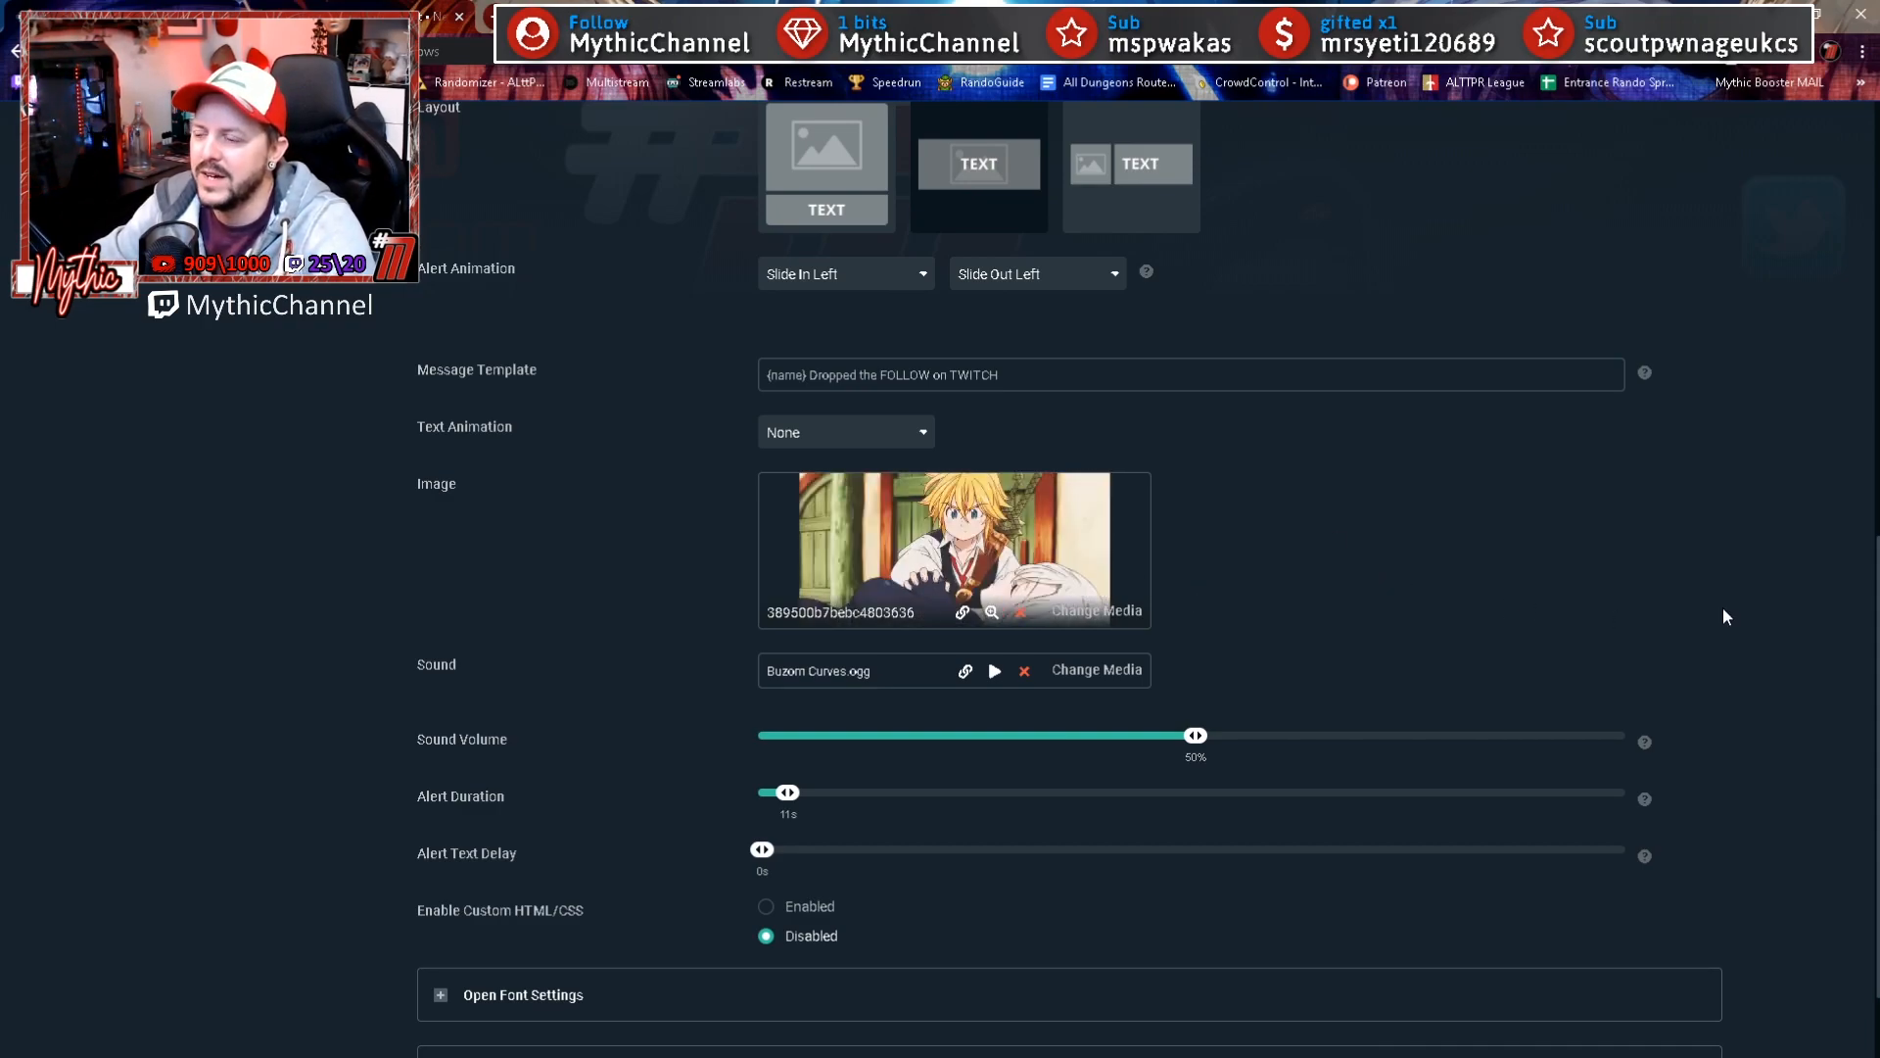
Step: Open the Subscriptions alert settings, examine their message, image and timing options, and preview the SDS Intro.ogg sound
scroll(1724, 607, up, 5)
click(646, 479)
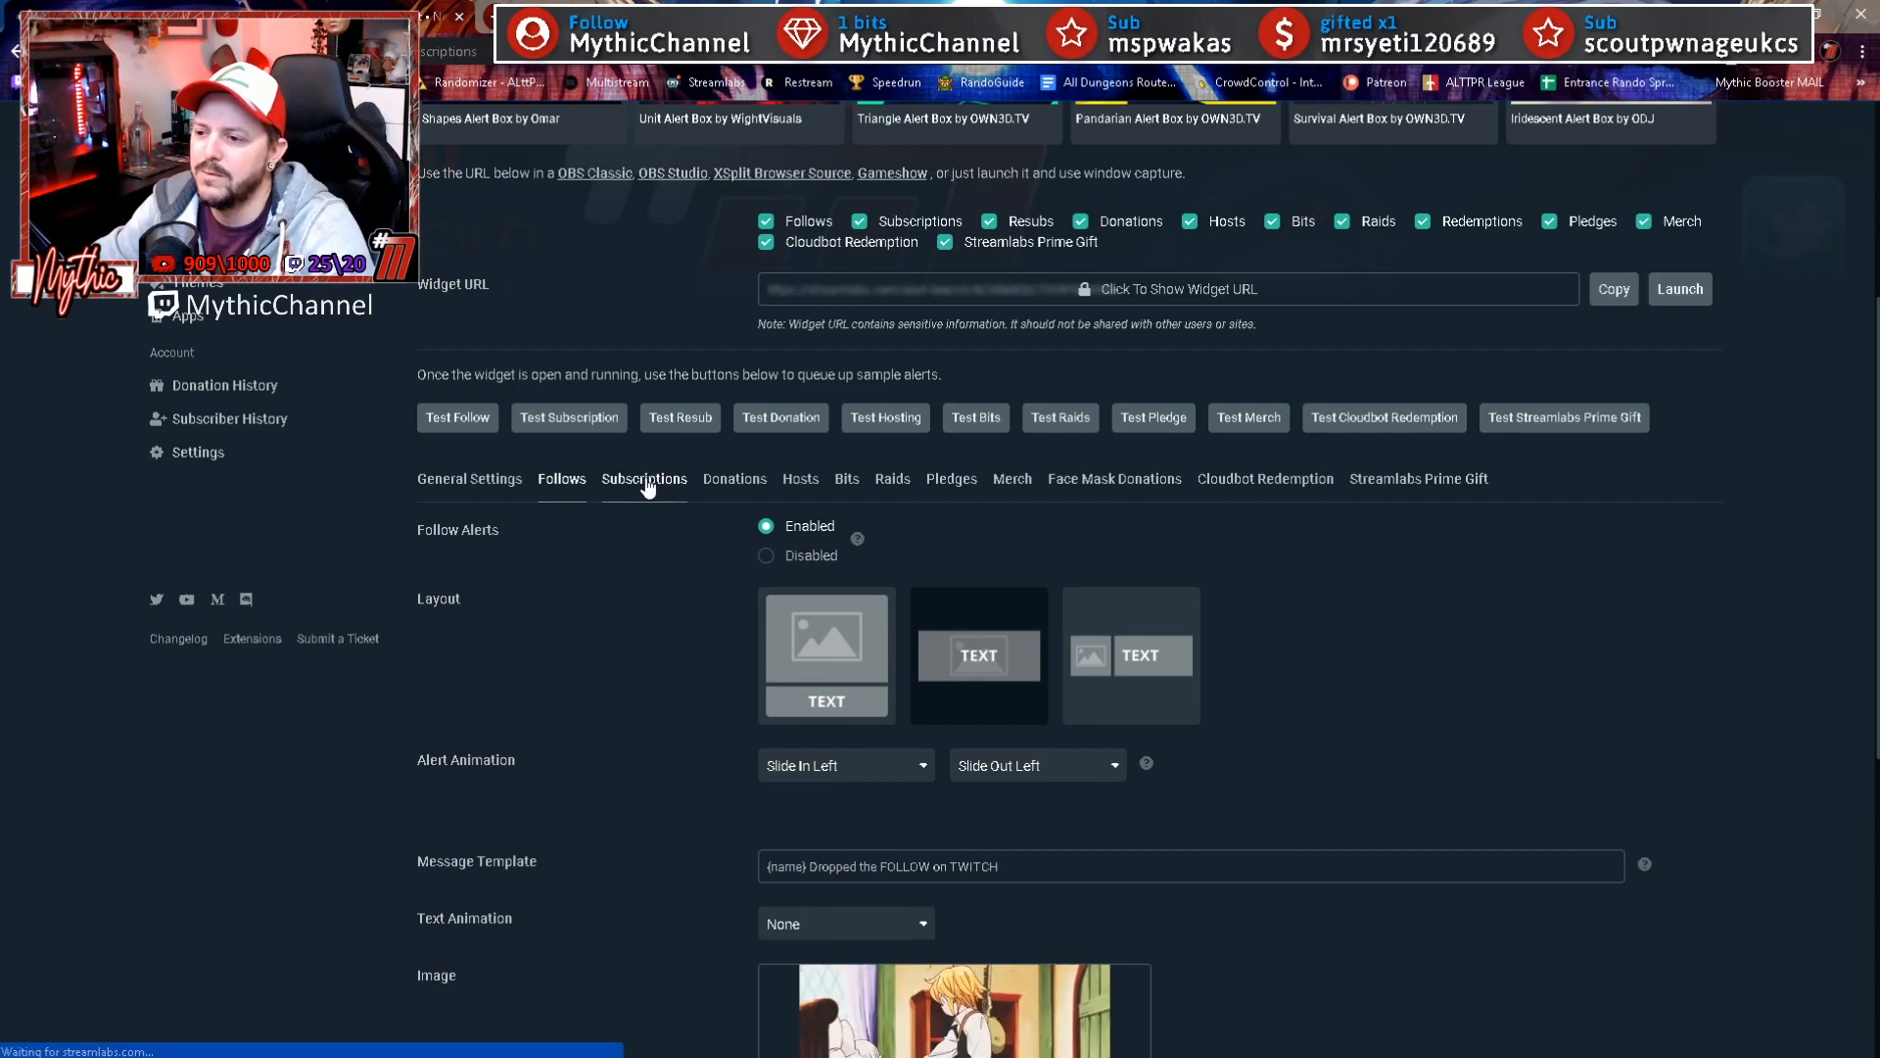
scroll(1671, 770, down, 2)
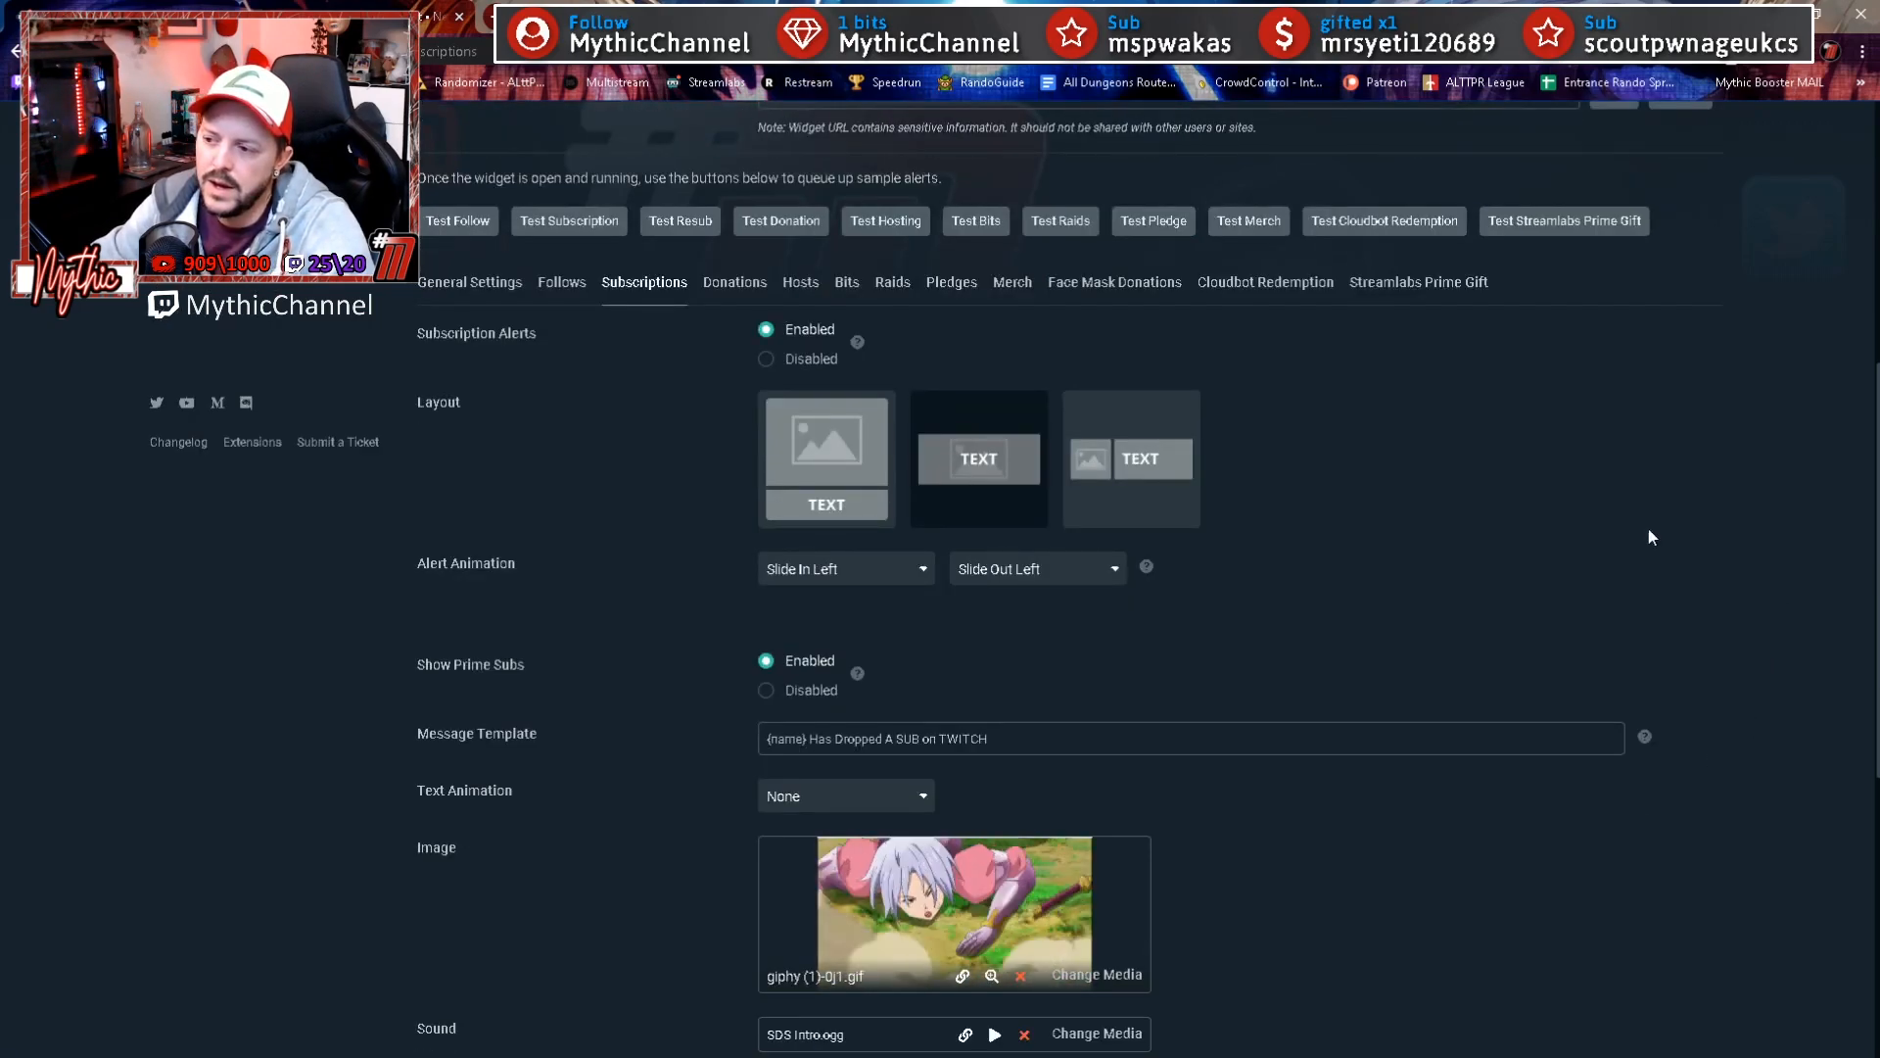
scroll(1700, 672, down, 3)
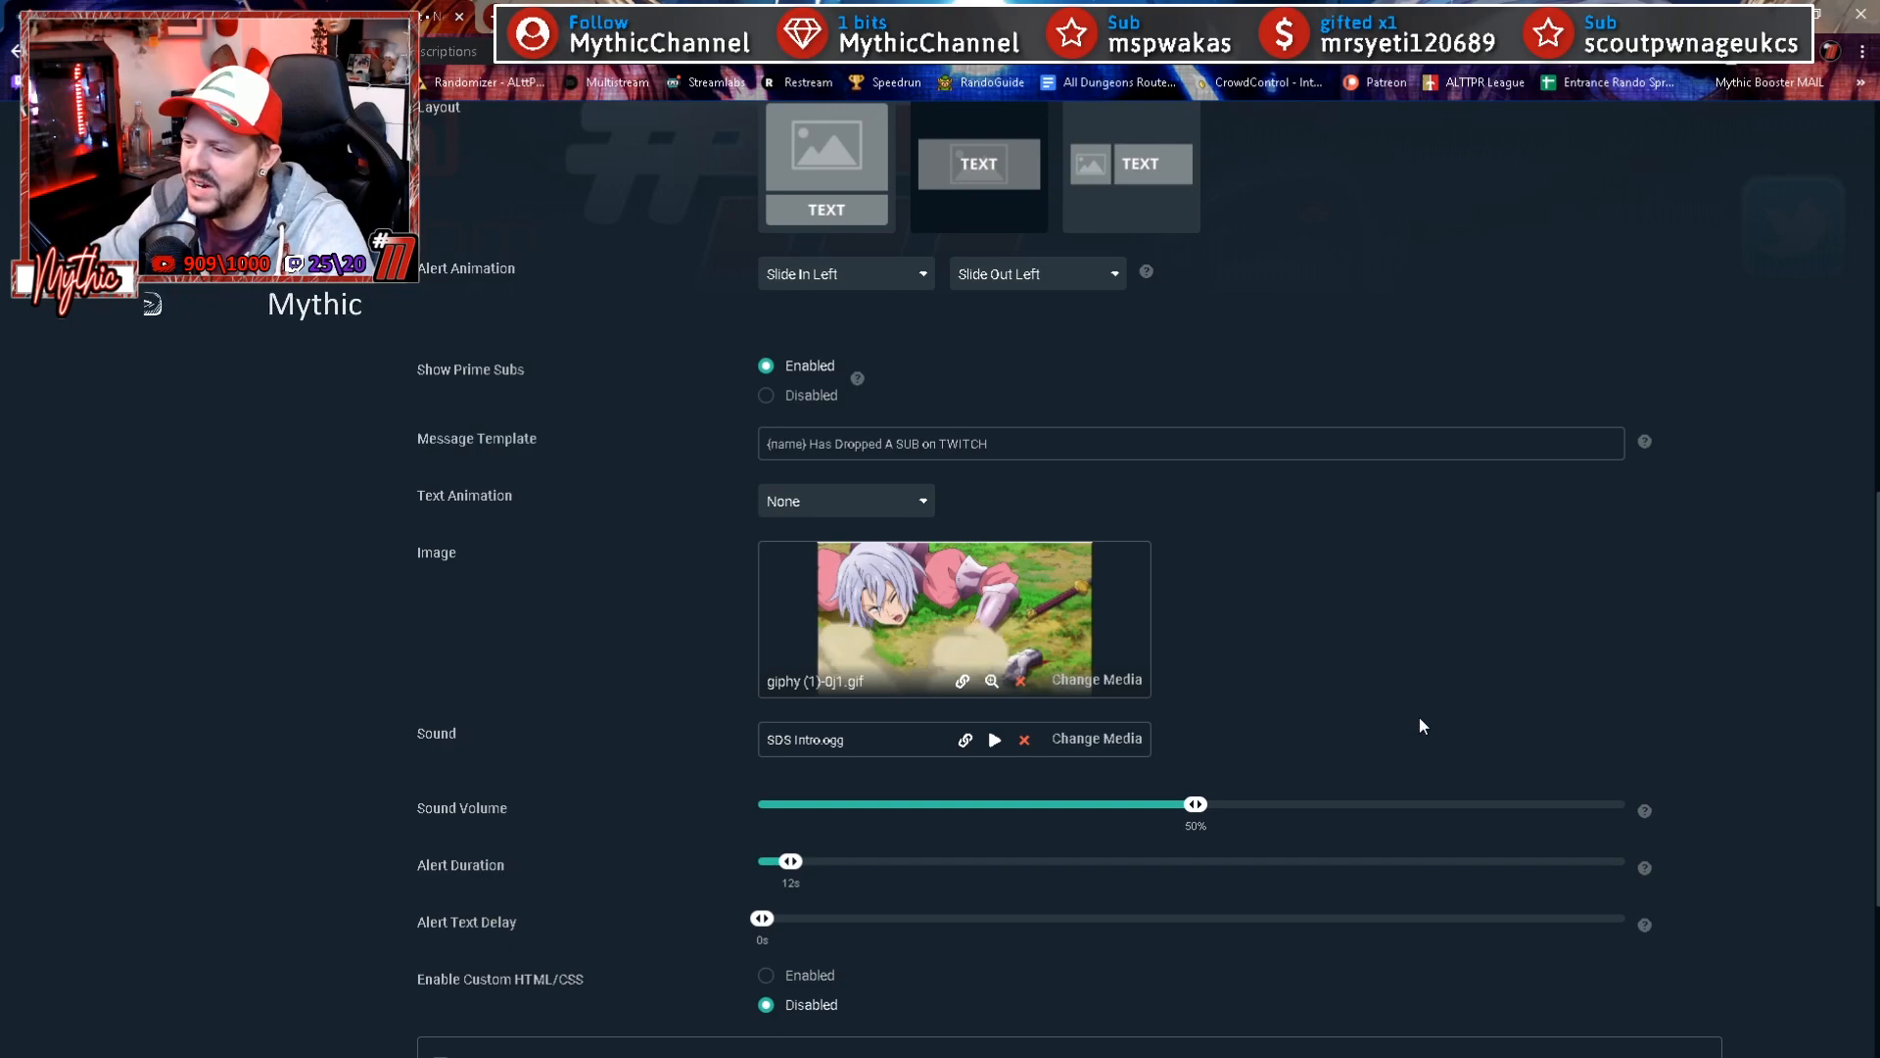
click(995, 741)
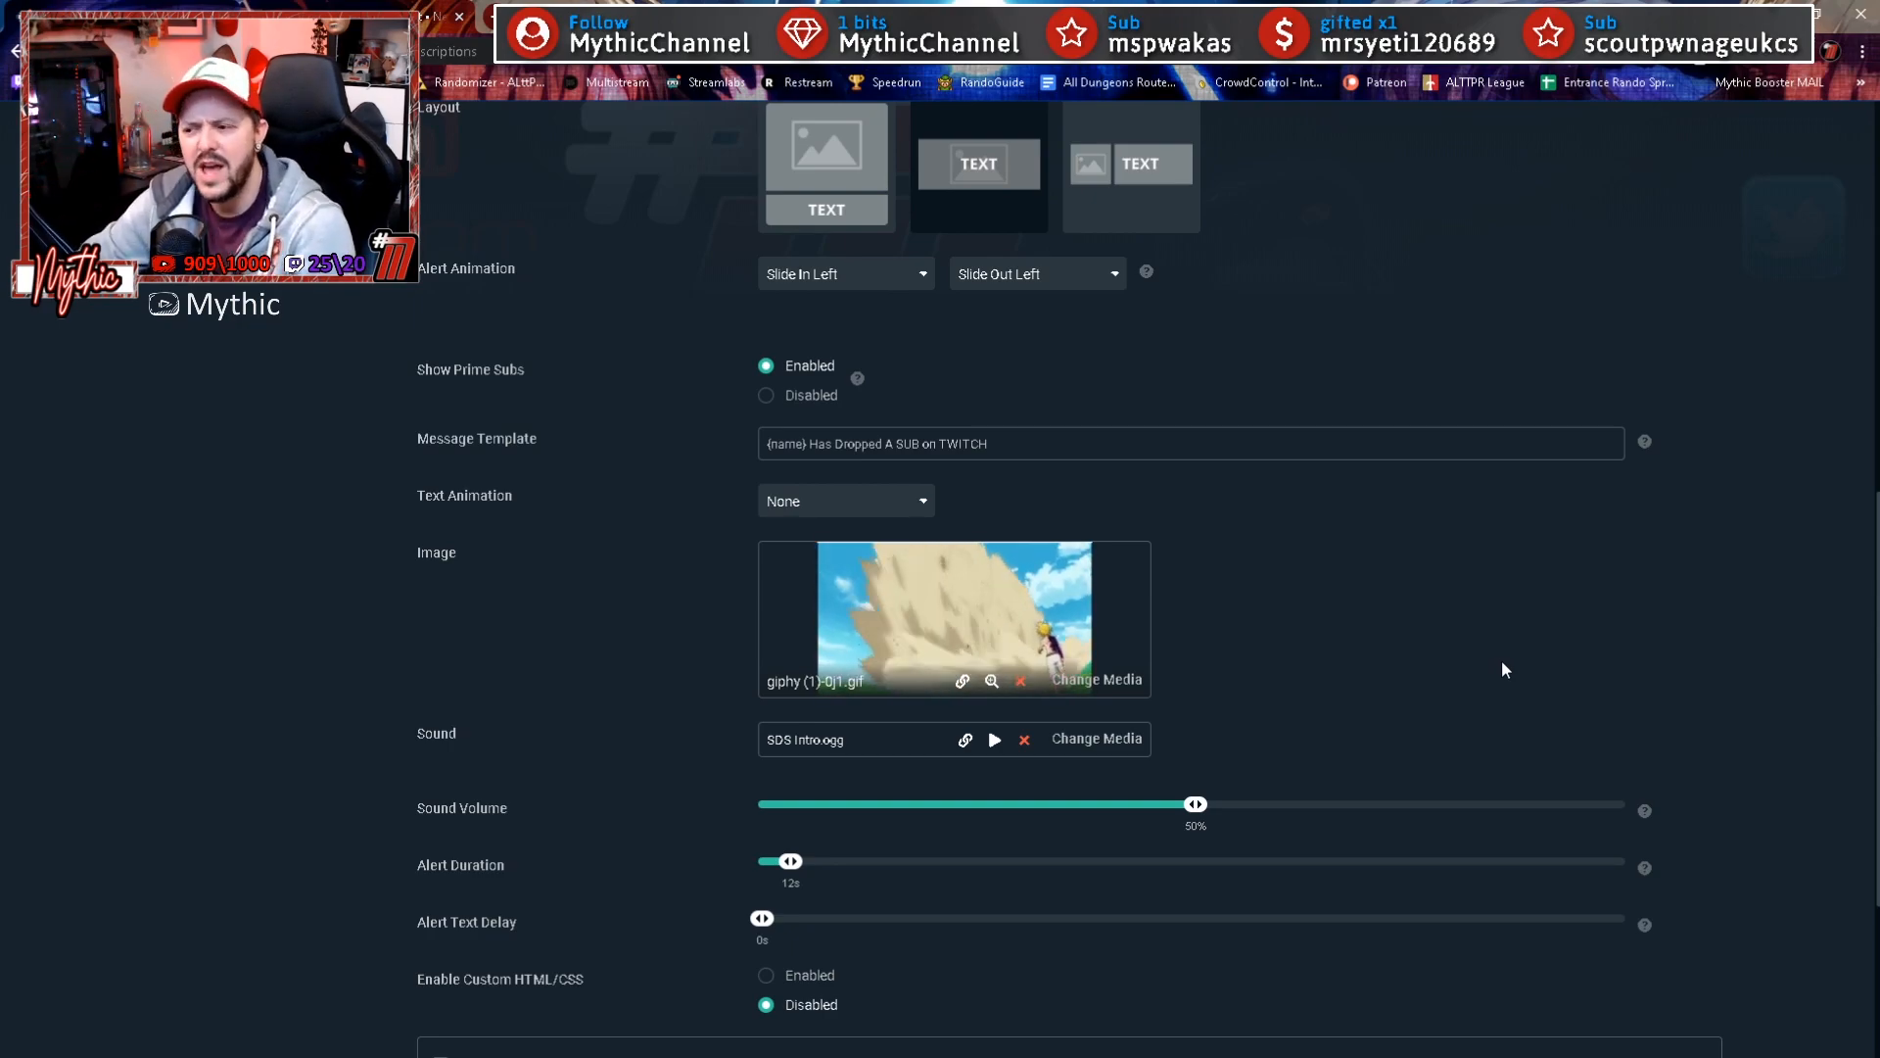
scroll(1637, 764, down, 3)
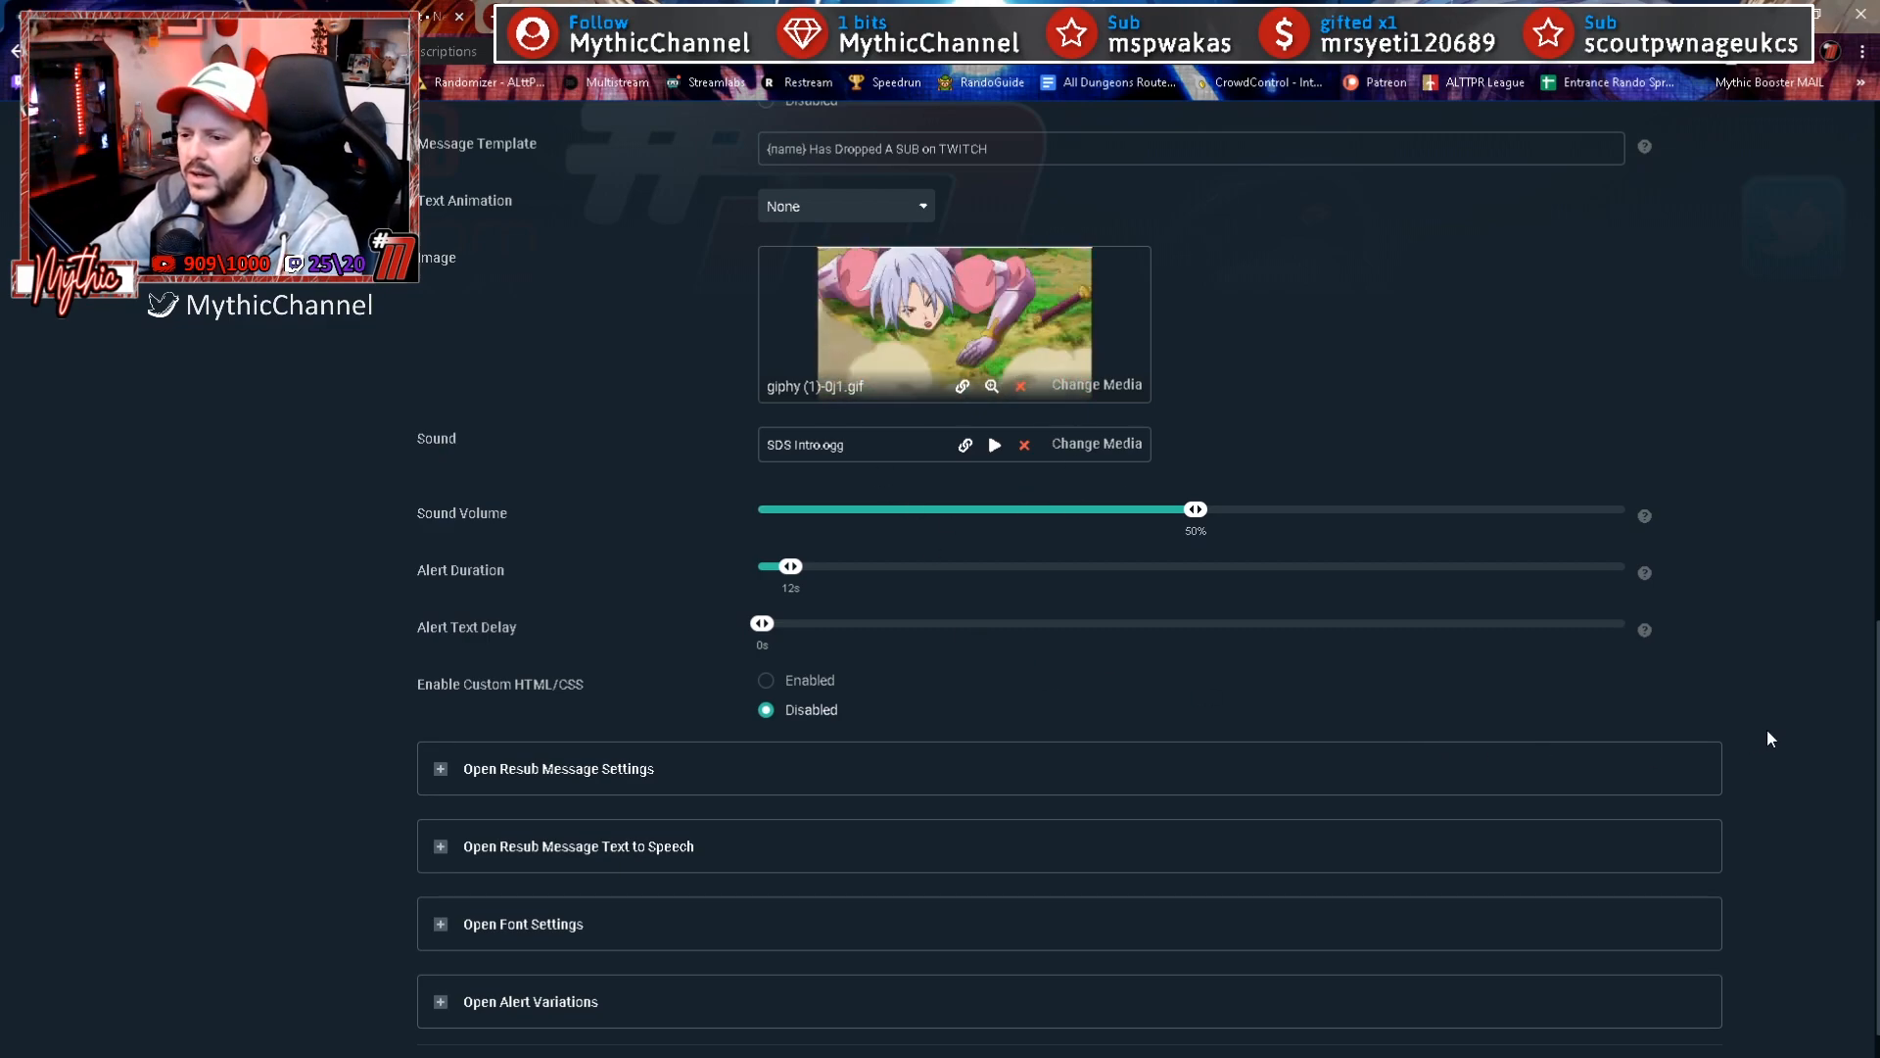
scroll(1762, 730, down, 1)
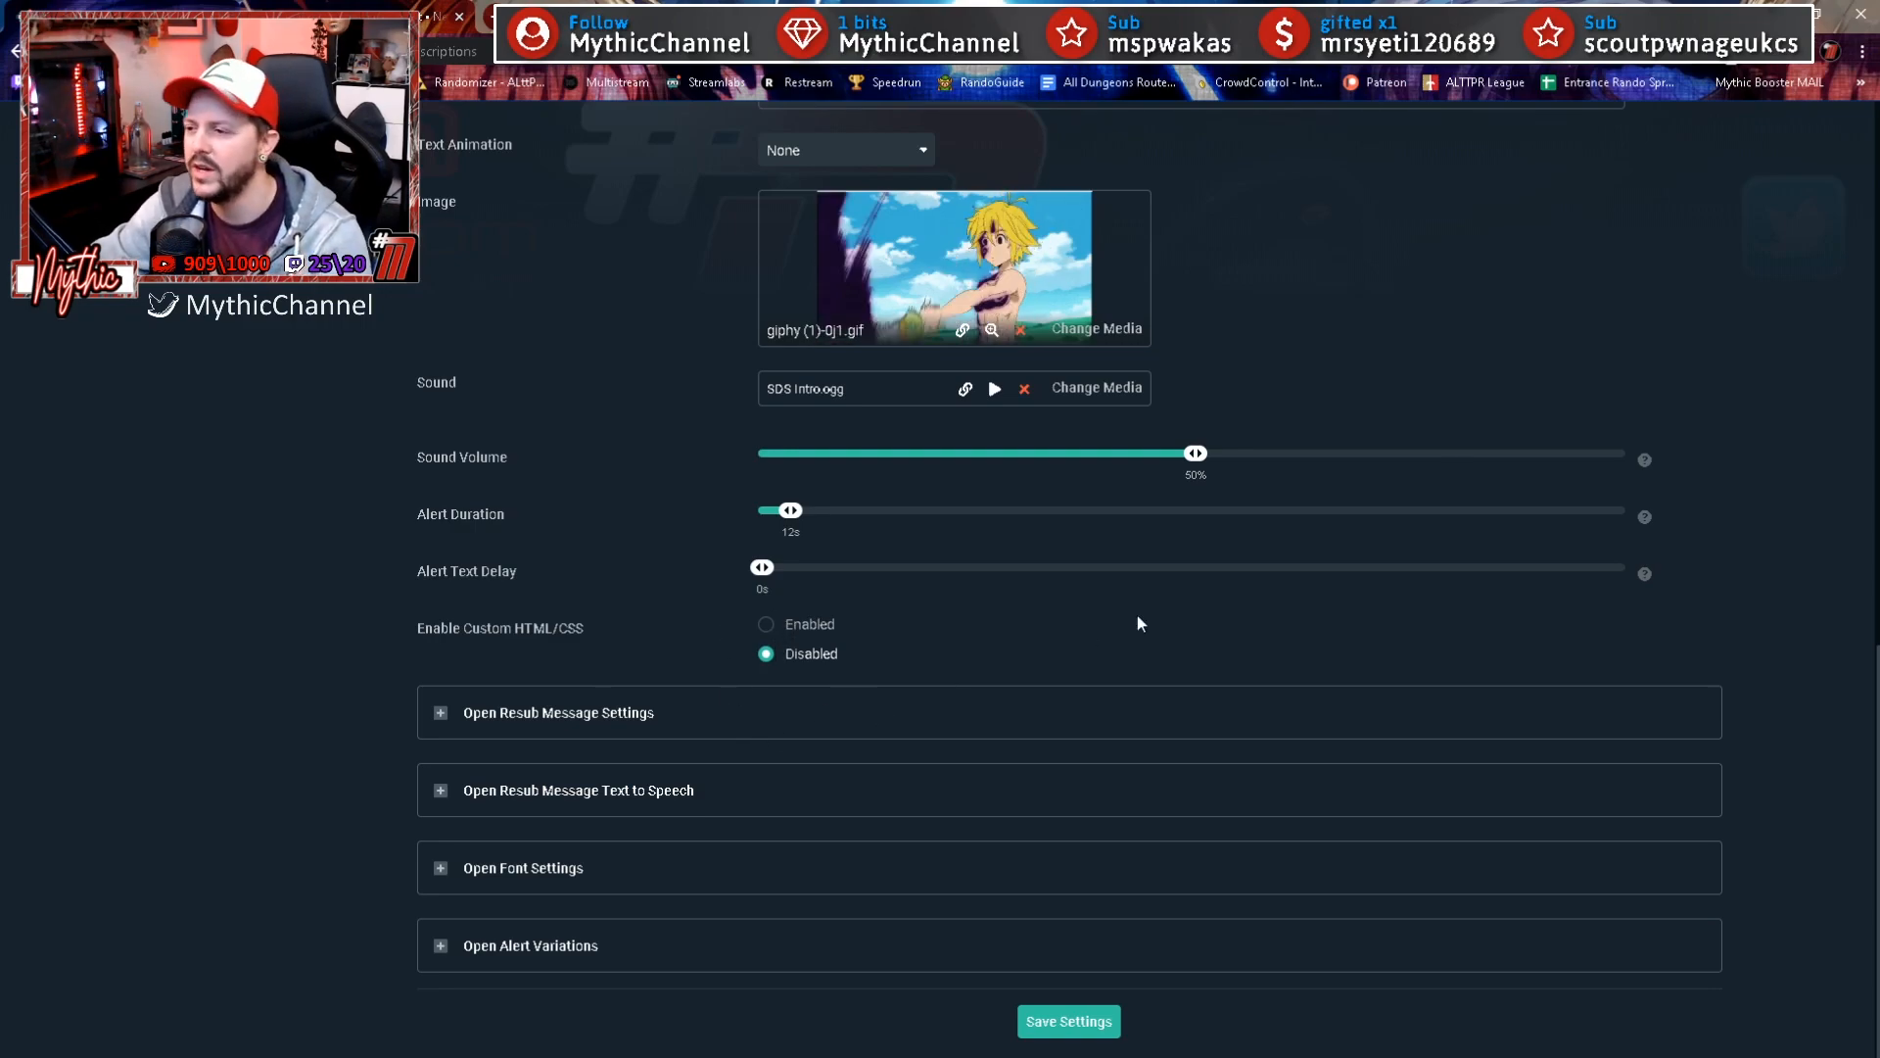
Step: Expand the Resub Message Settings and Resub Message Text to Speech sections of the subscription alert and examine their options
click(441, 712)
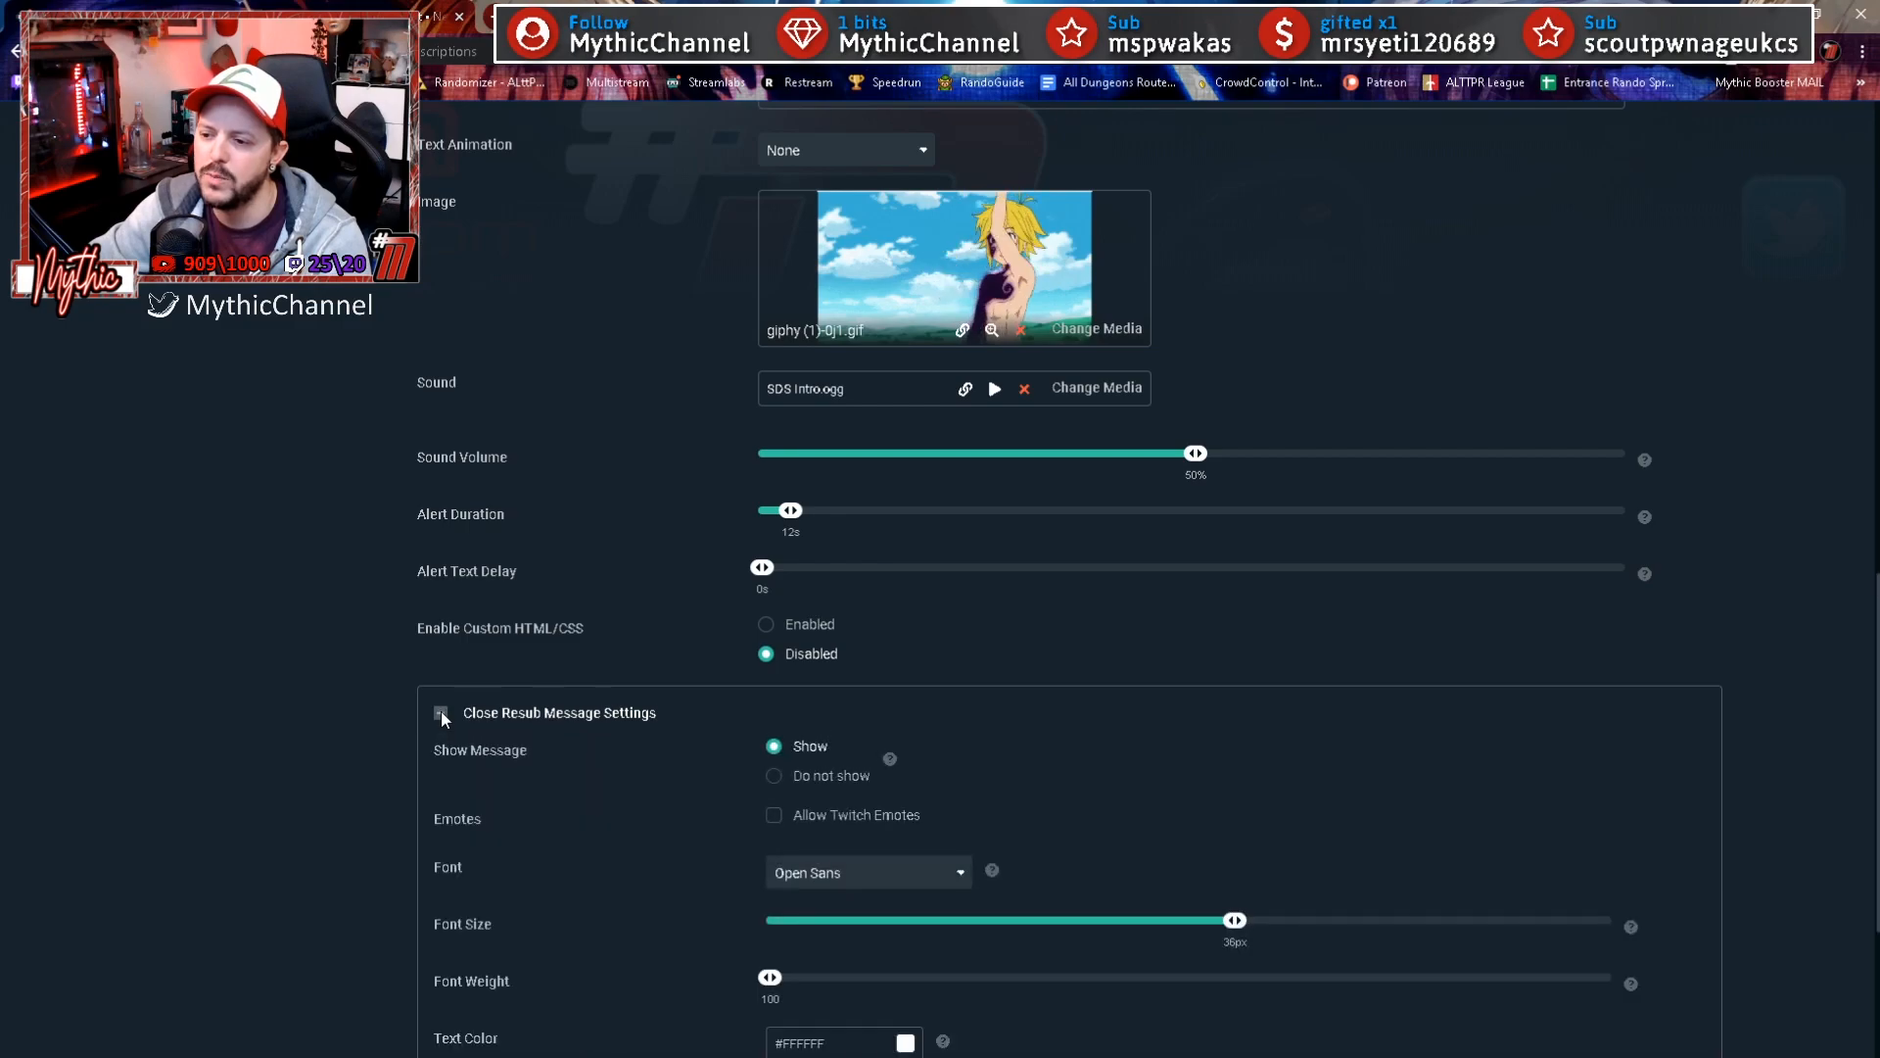
scroll(333, 708, down, 2)
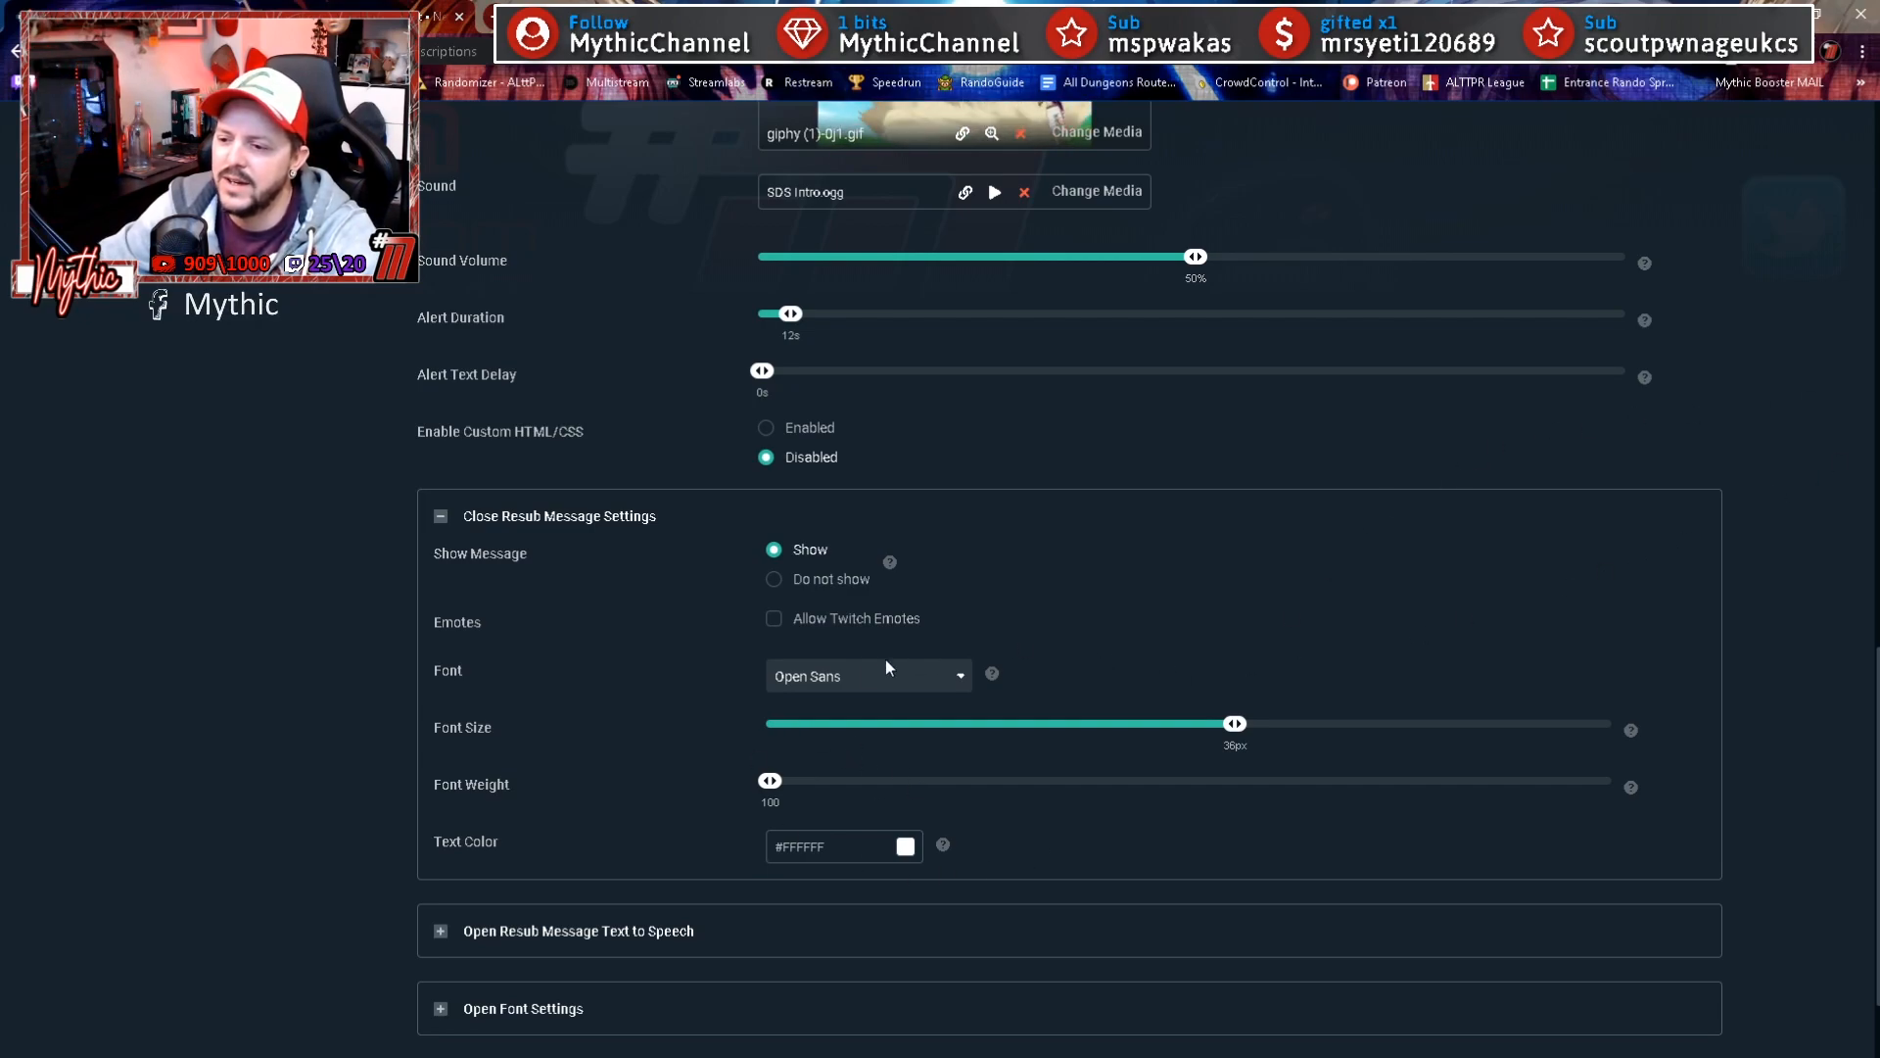
scroll(1778, 586, up, 8)
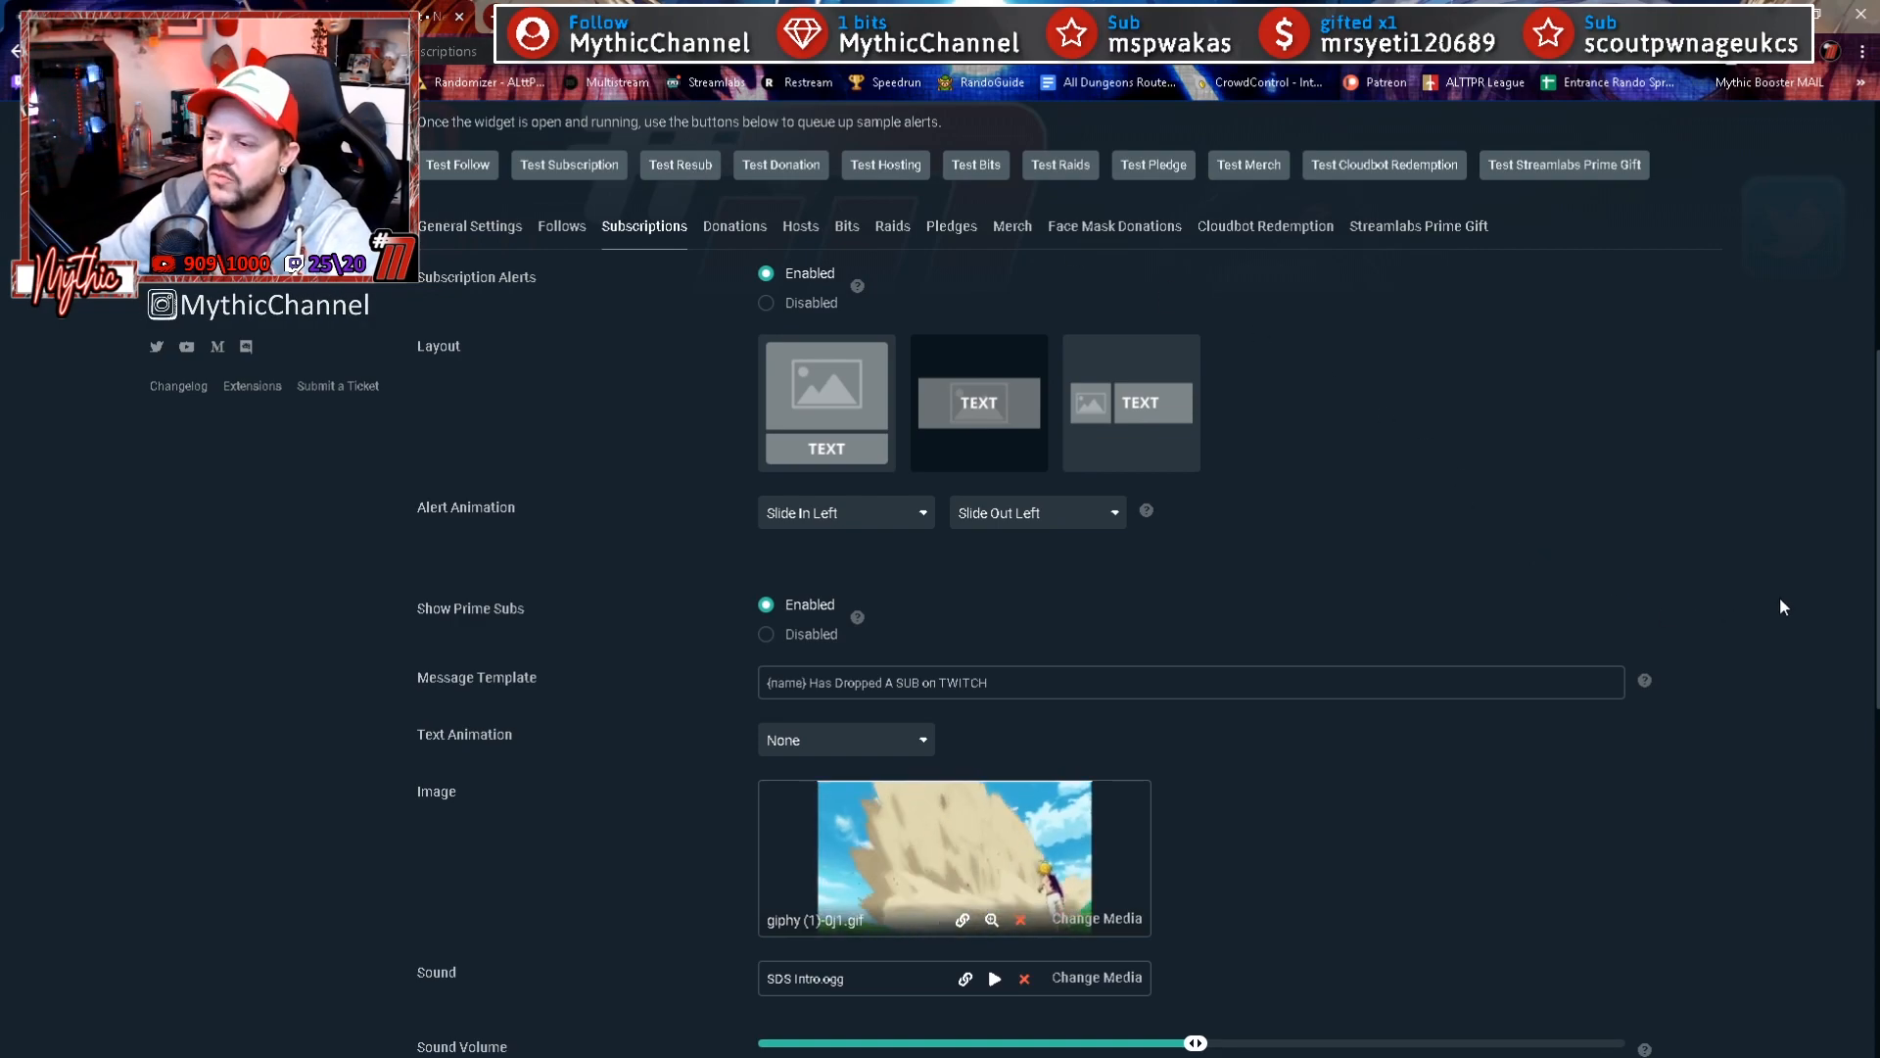
scroll(1778, 599, down, 4)
scroll(1778, 601, down, 5)
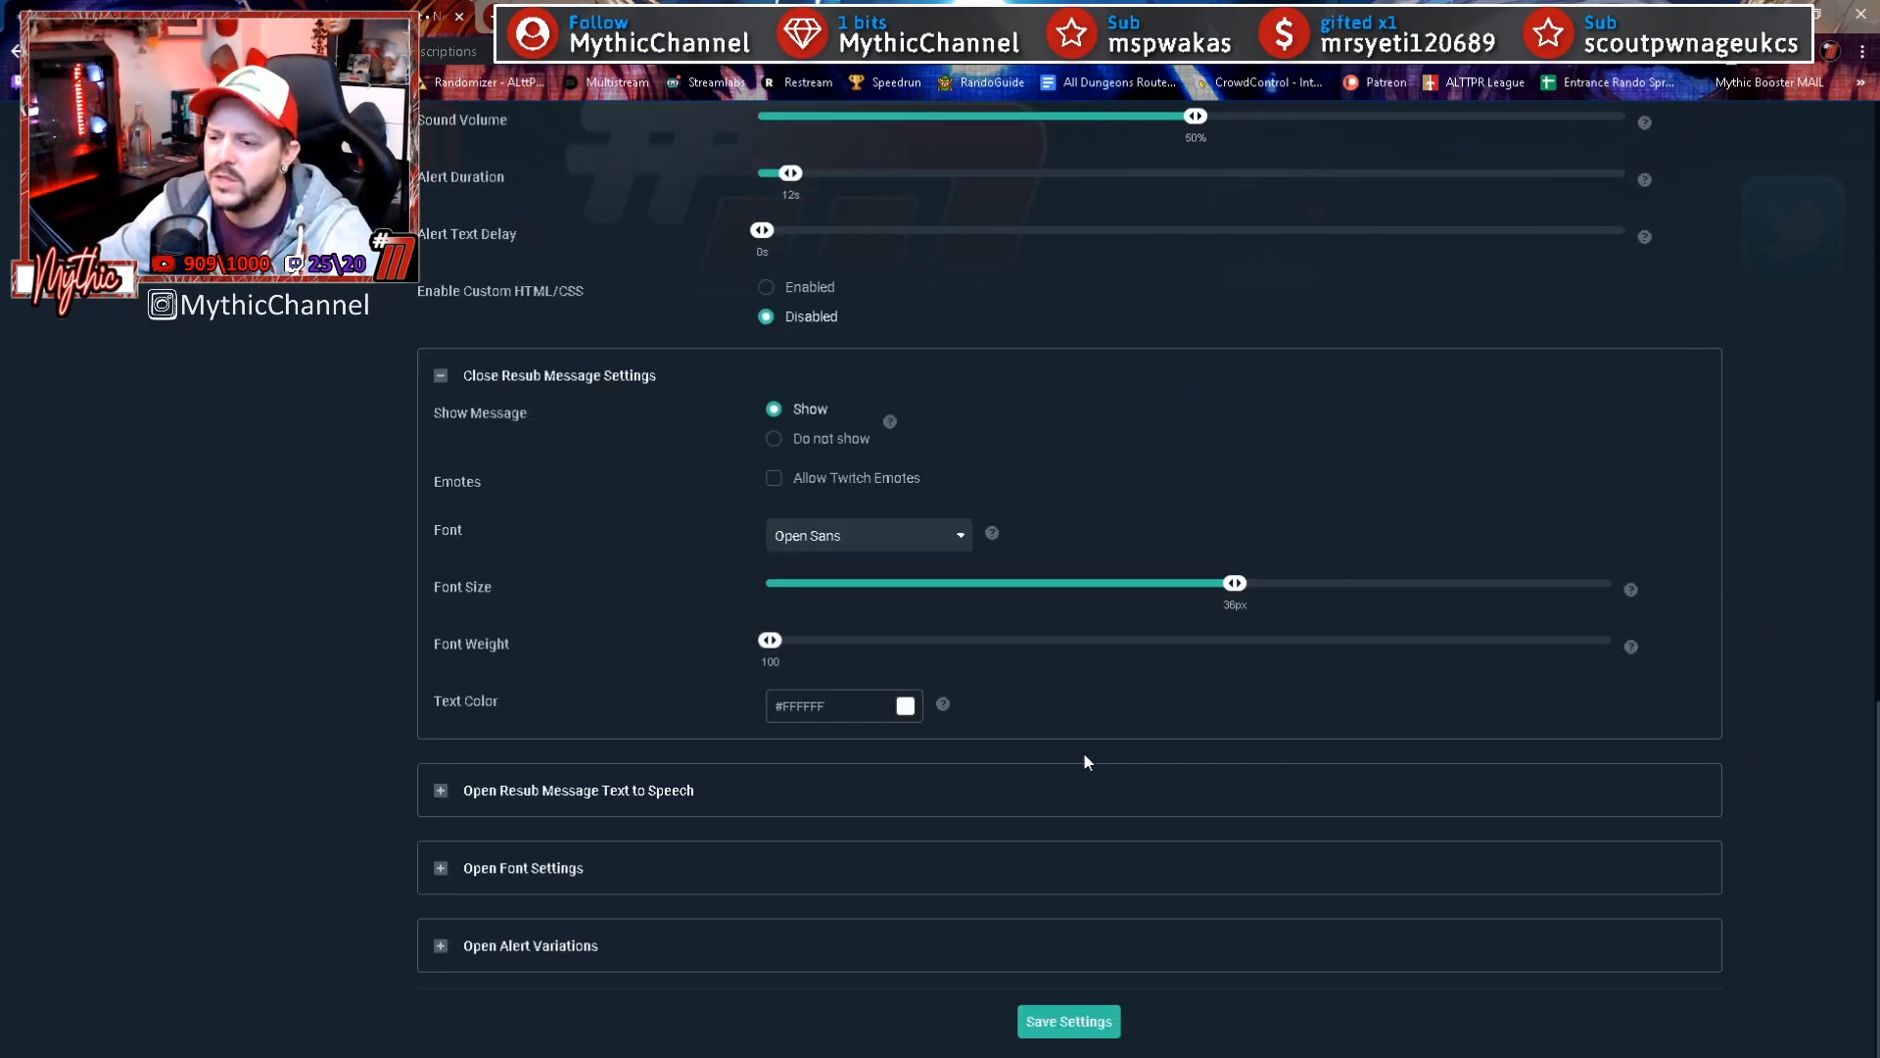
click(440, 794)
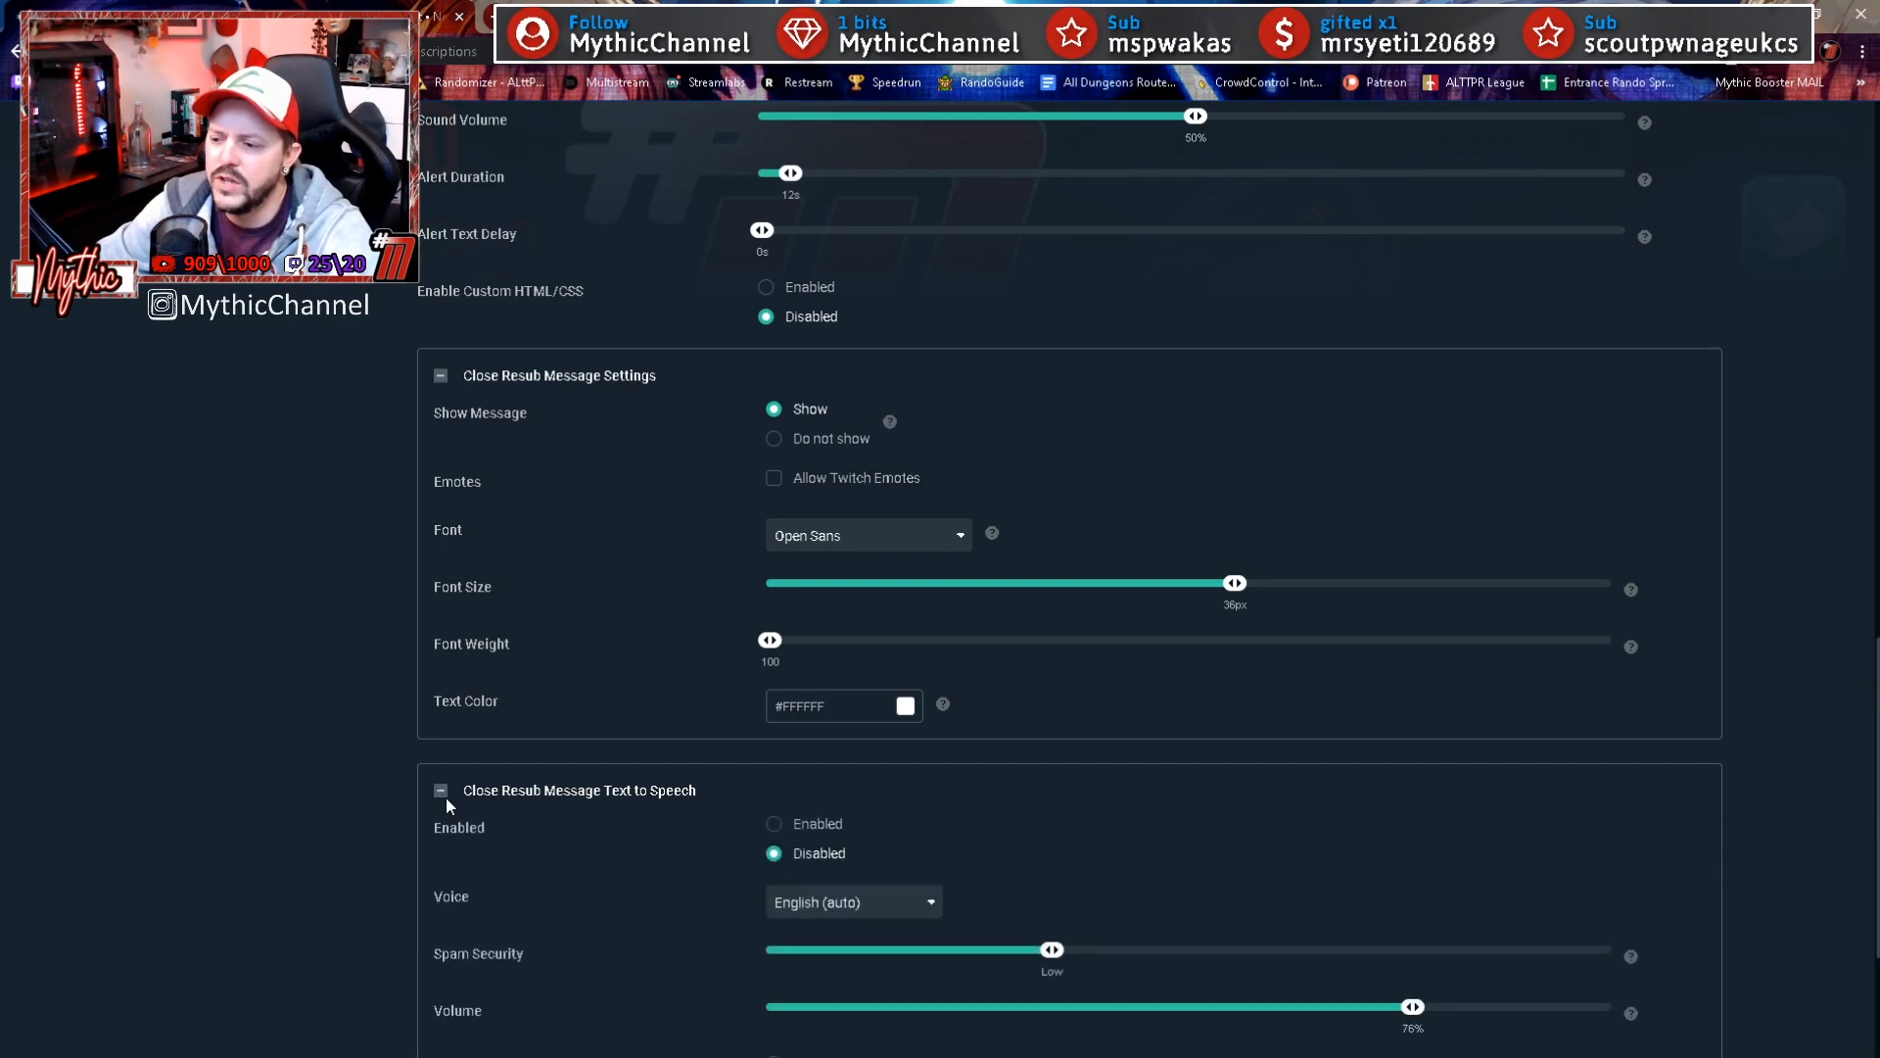
Step: Collapse the Resub Message Text to Speech section, expand Font Settings and Alert Variations, and examine their options for the subscription alert
scroll(1873, 840, down, 2)
scroll(1873, 840, down, 1)
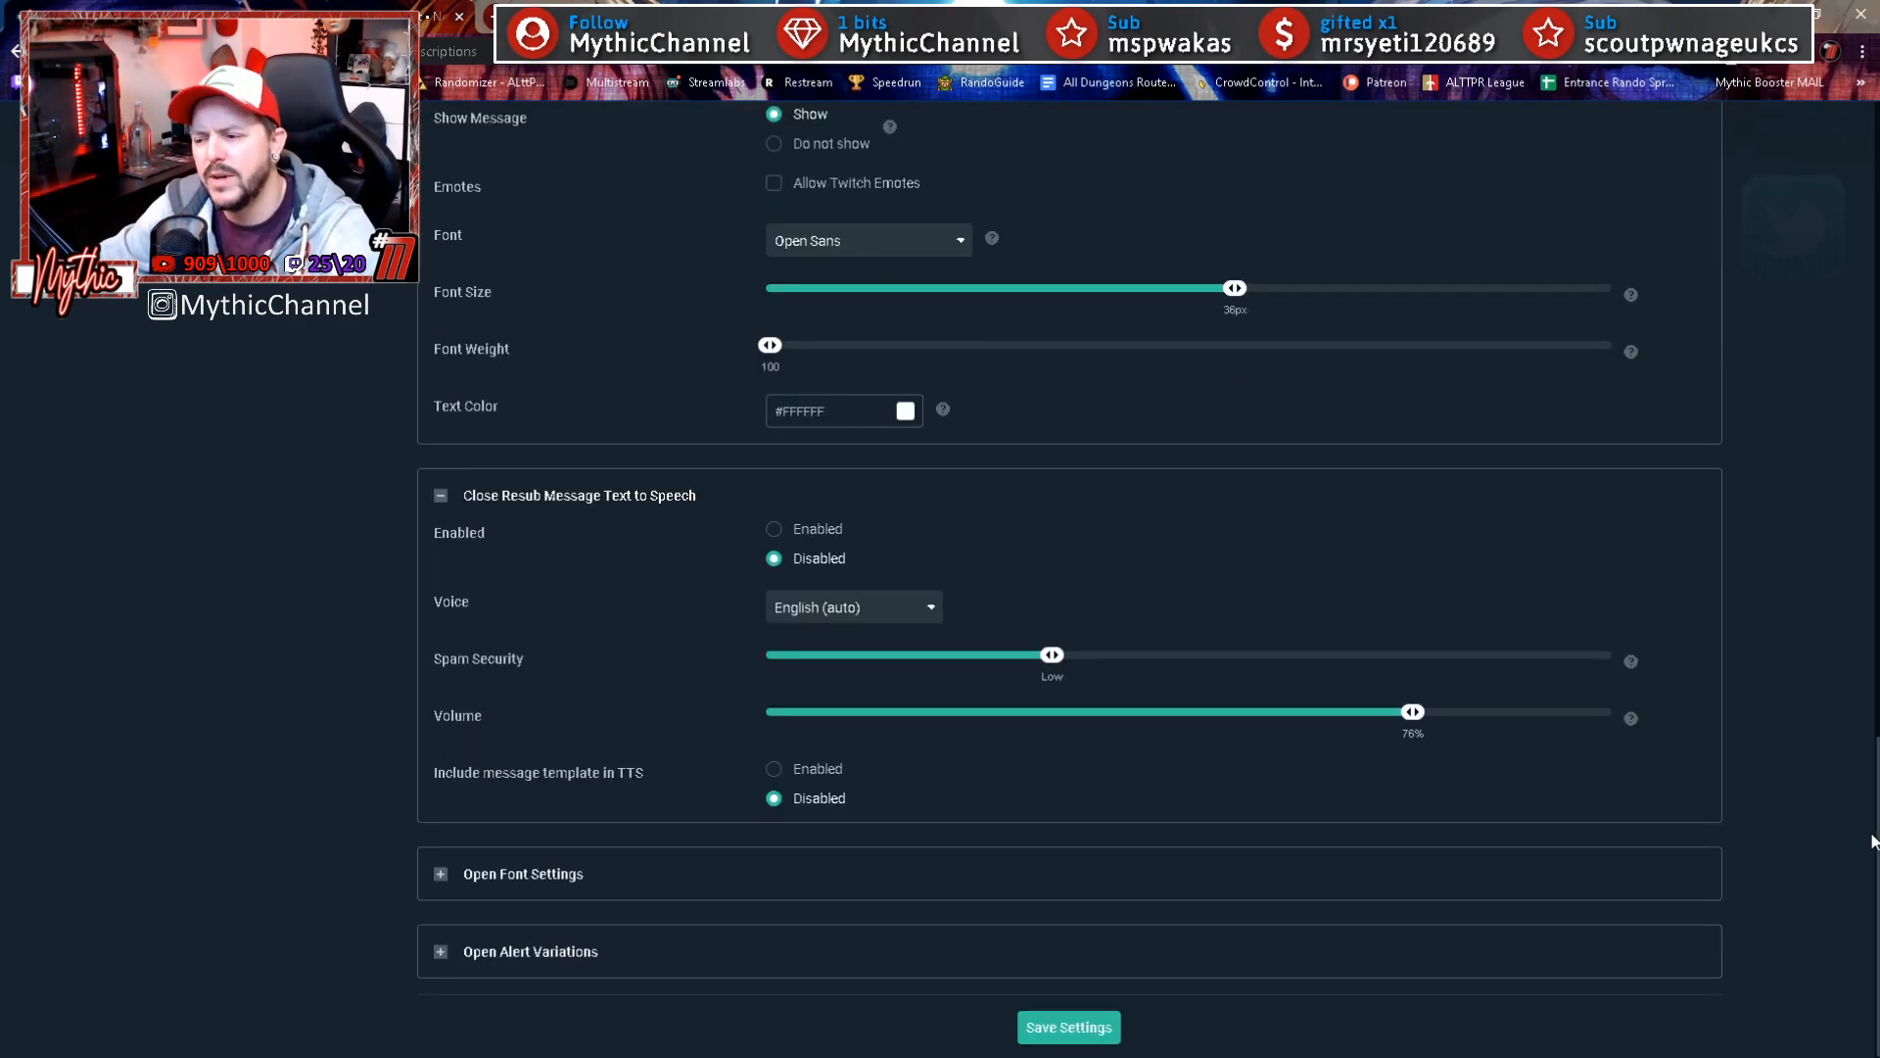
click(439, 496)
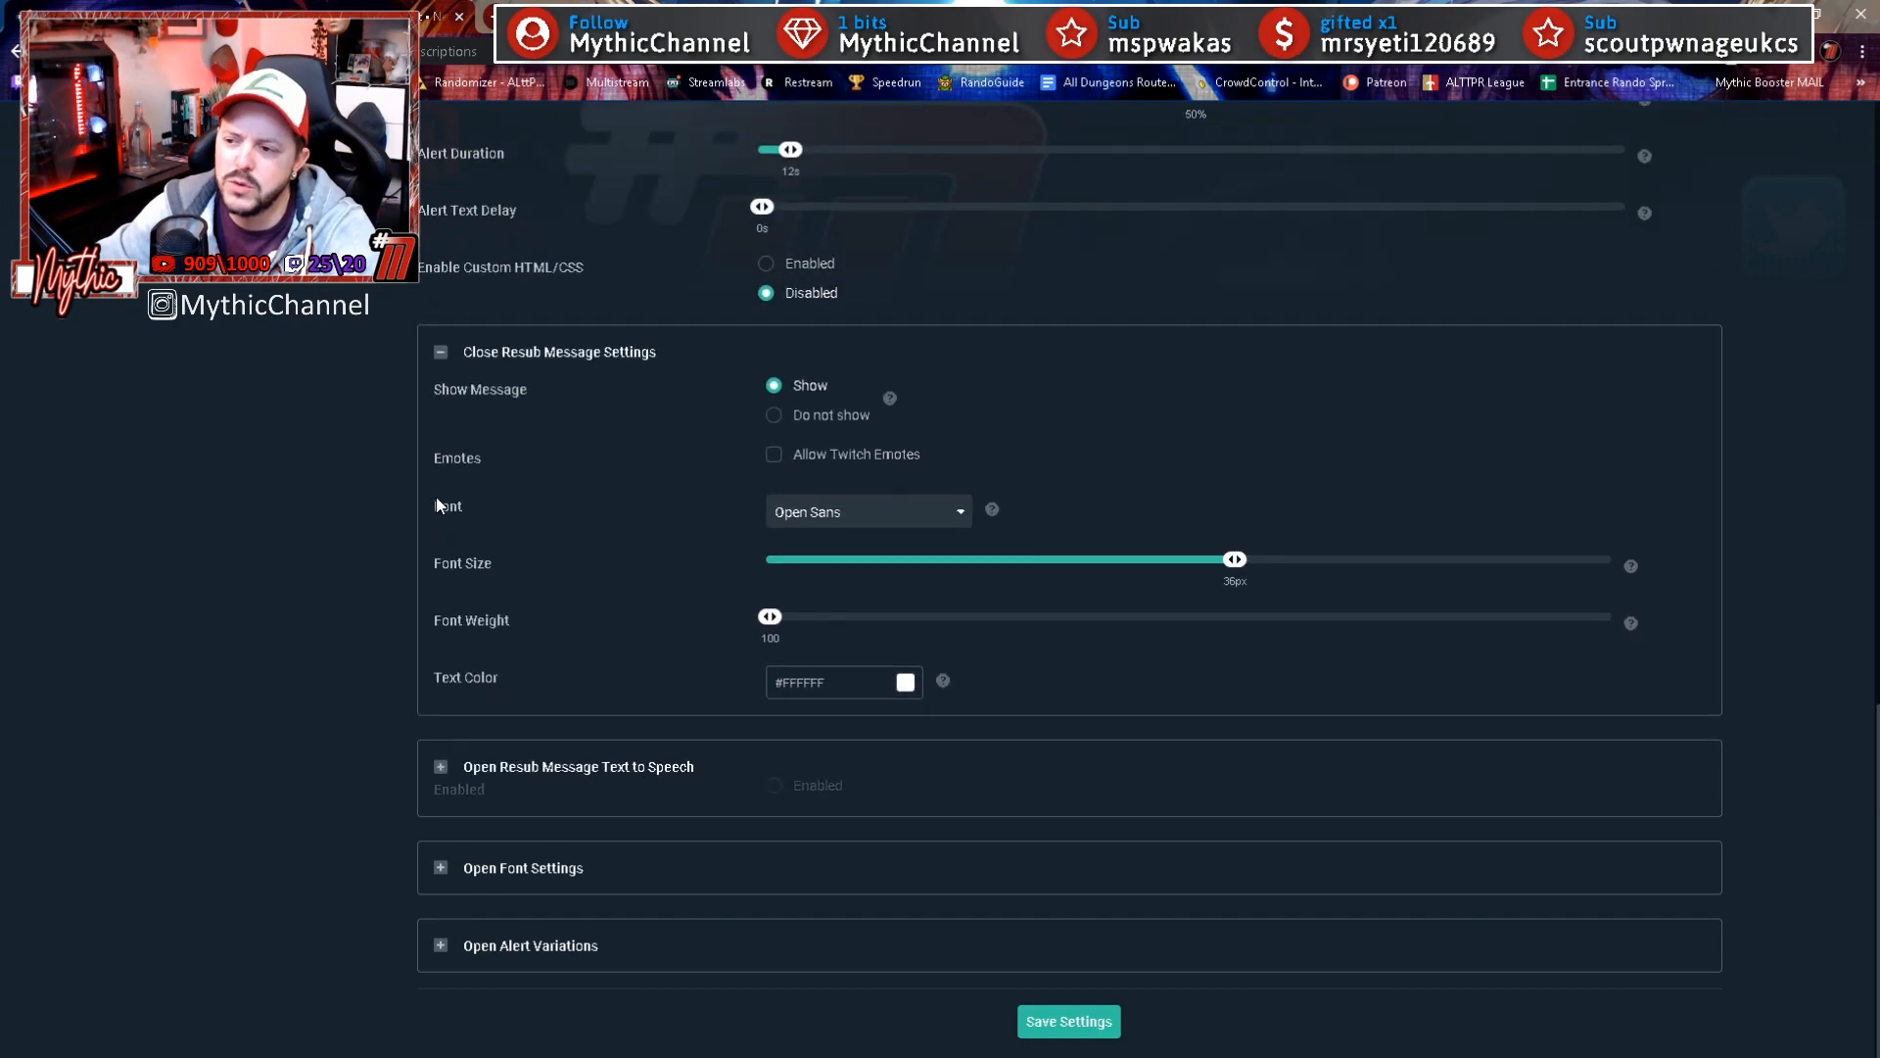
click(443, 872)
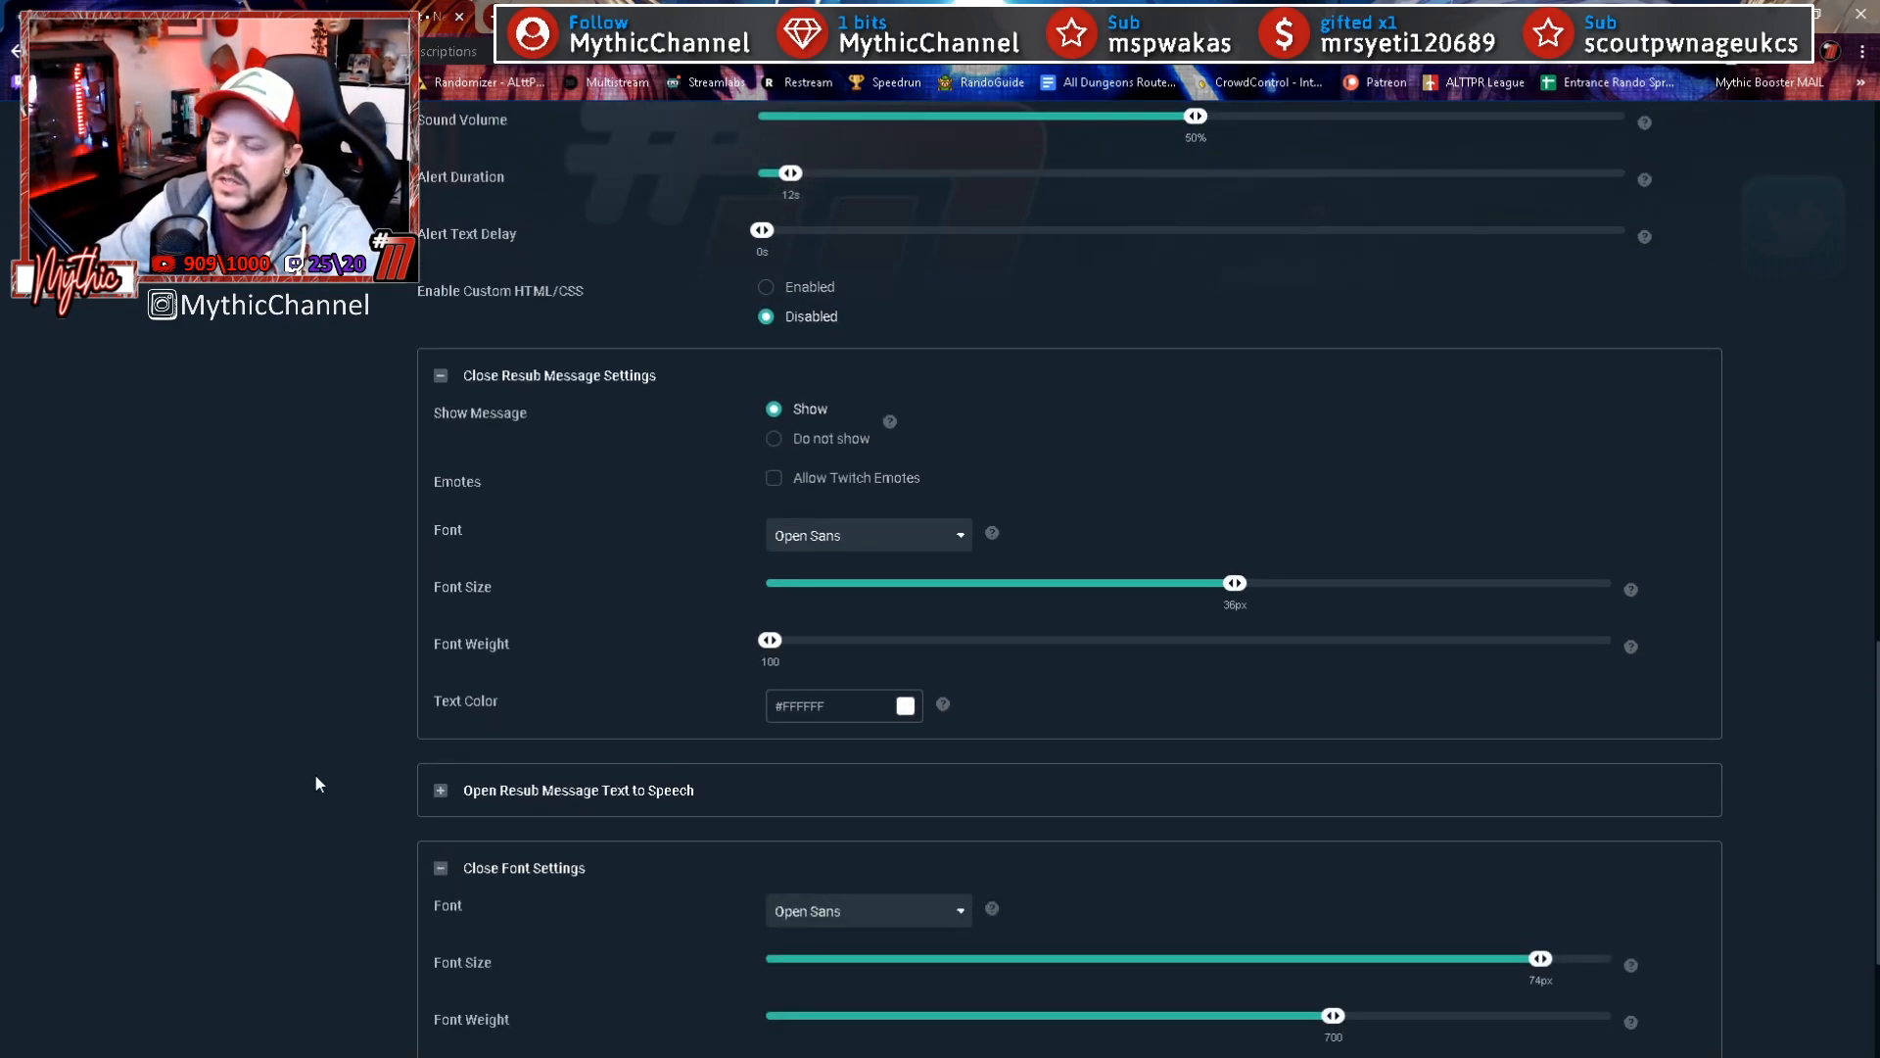
scroll(311, 754, down, 3)
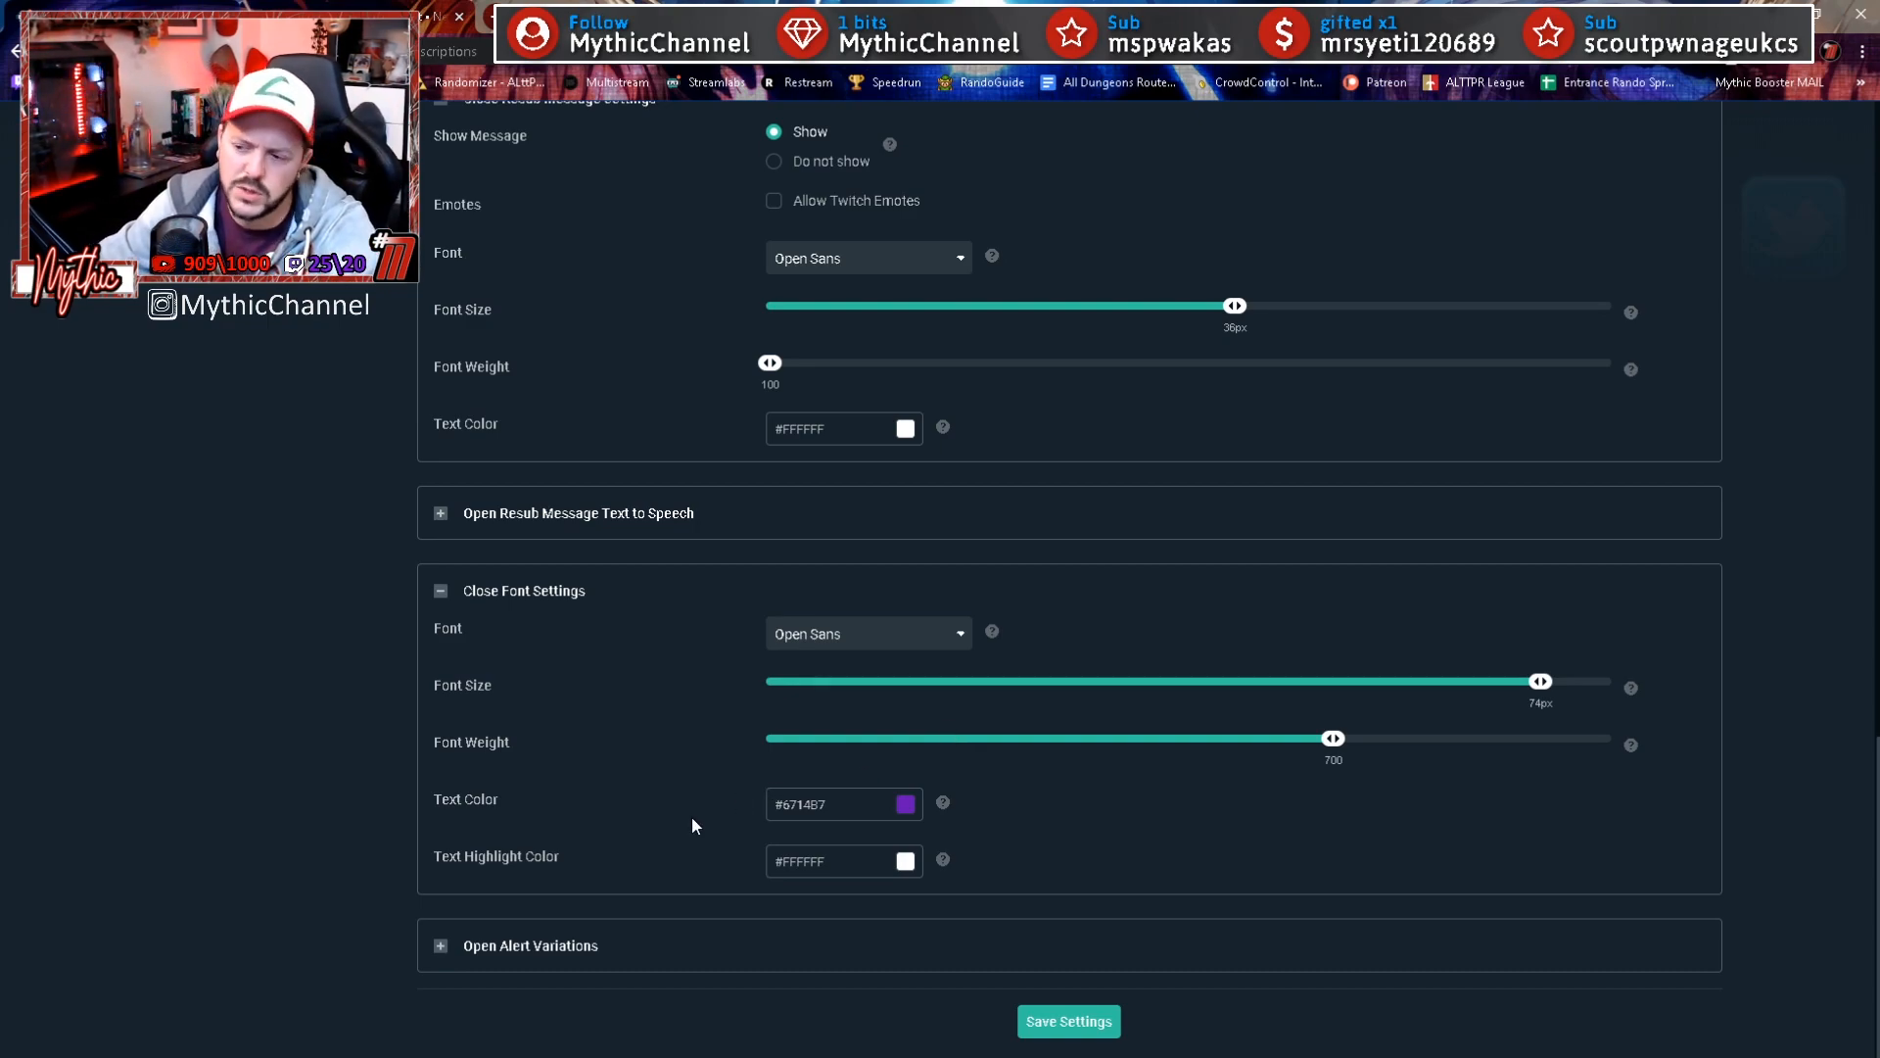
click(439, 946)
scroll(349, 861, down, 2)
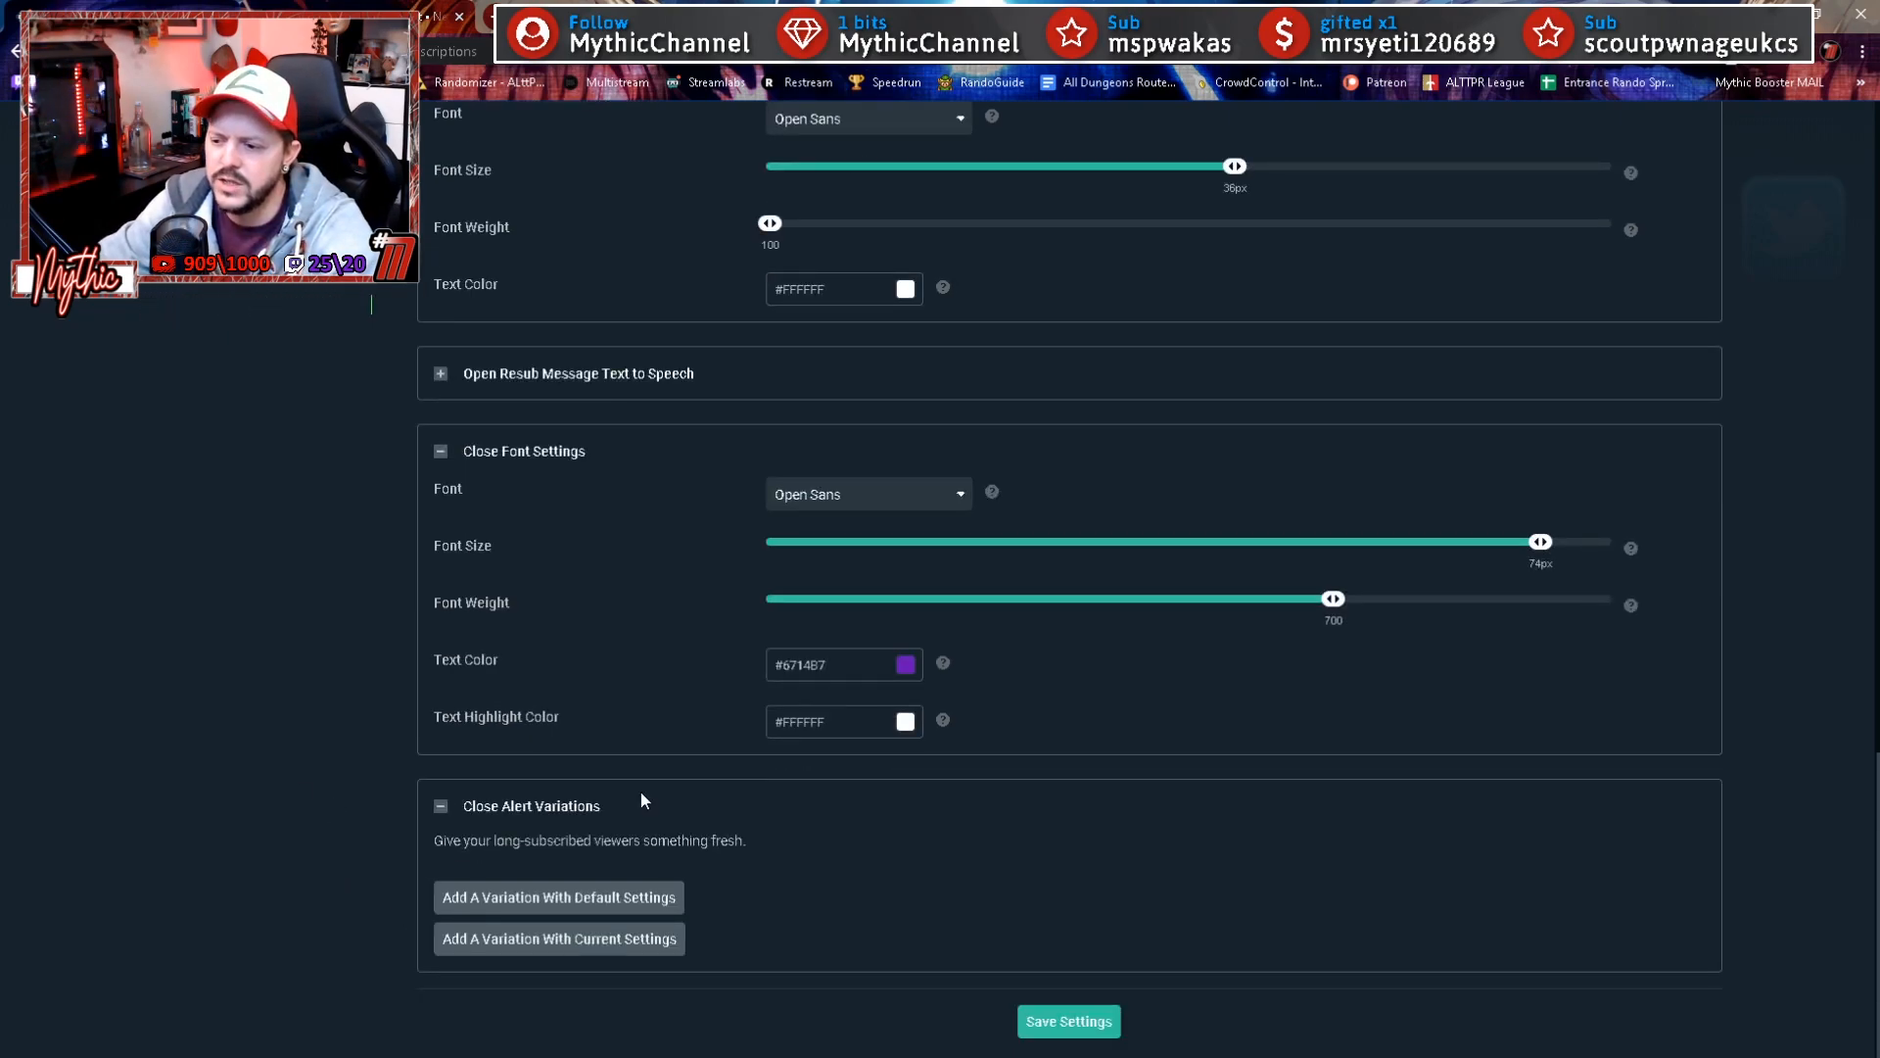
scroll(1766, 769, up, 15)
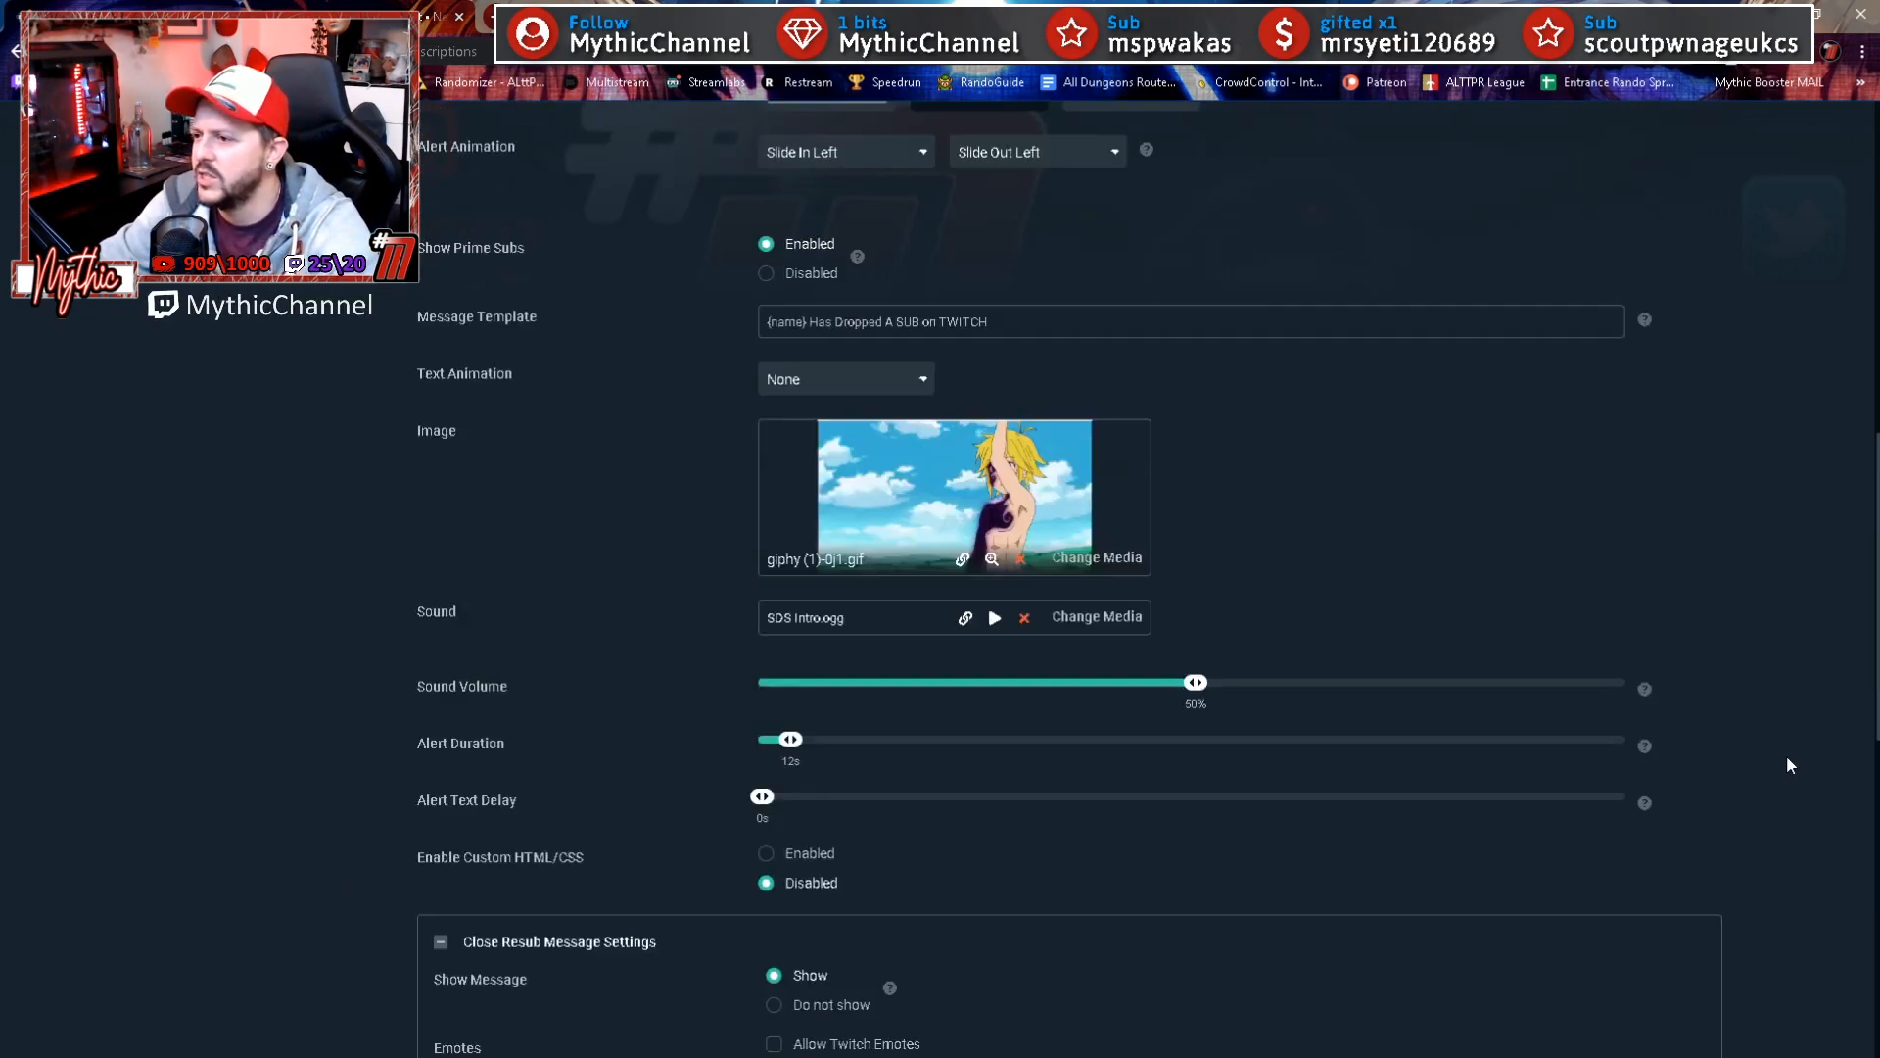
scroll(1808, 682, up, 5)
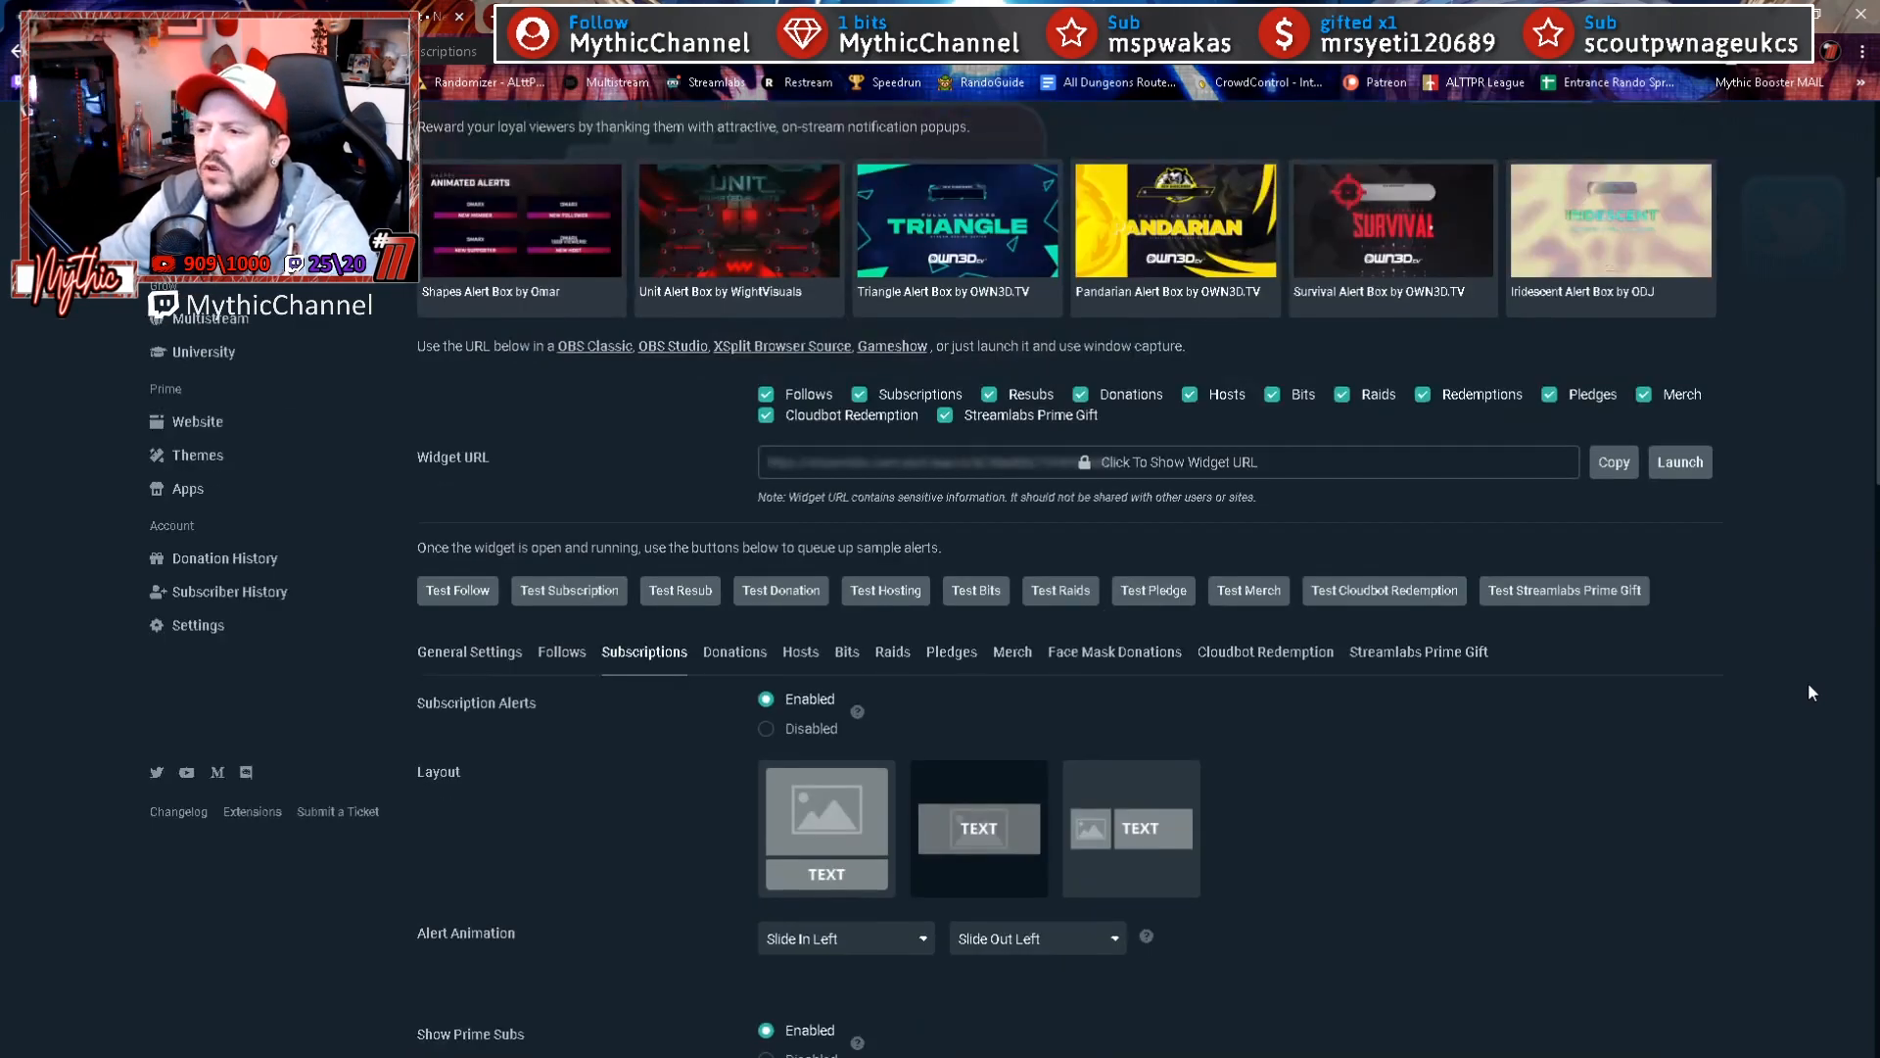
scroll(1469, 774, down, 1)
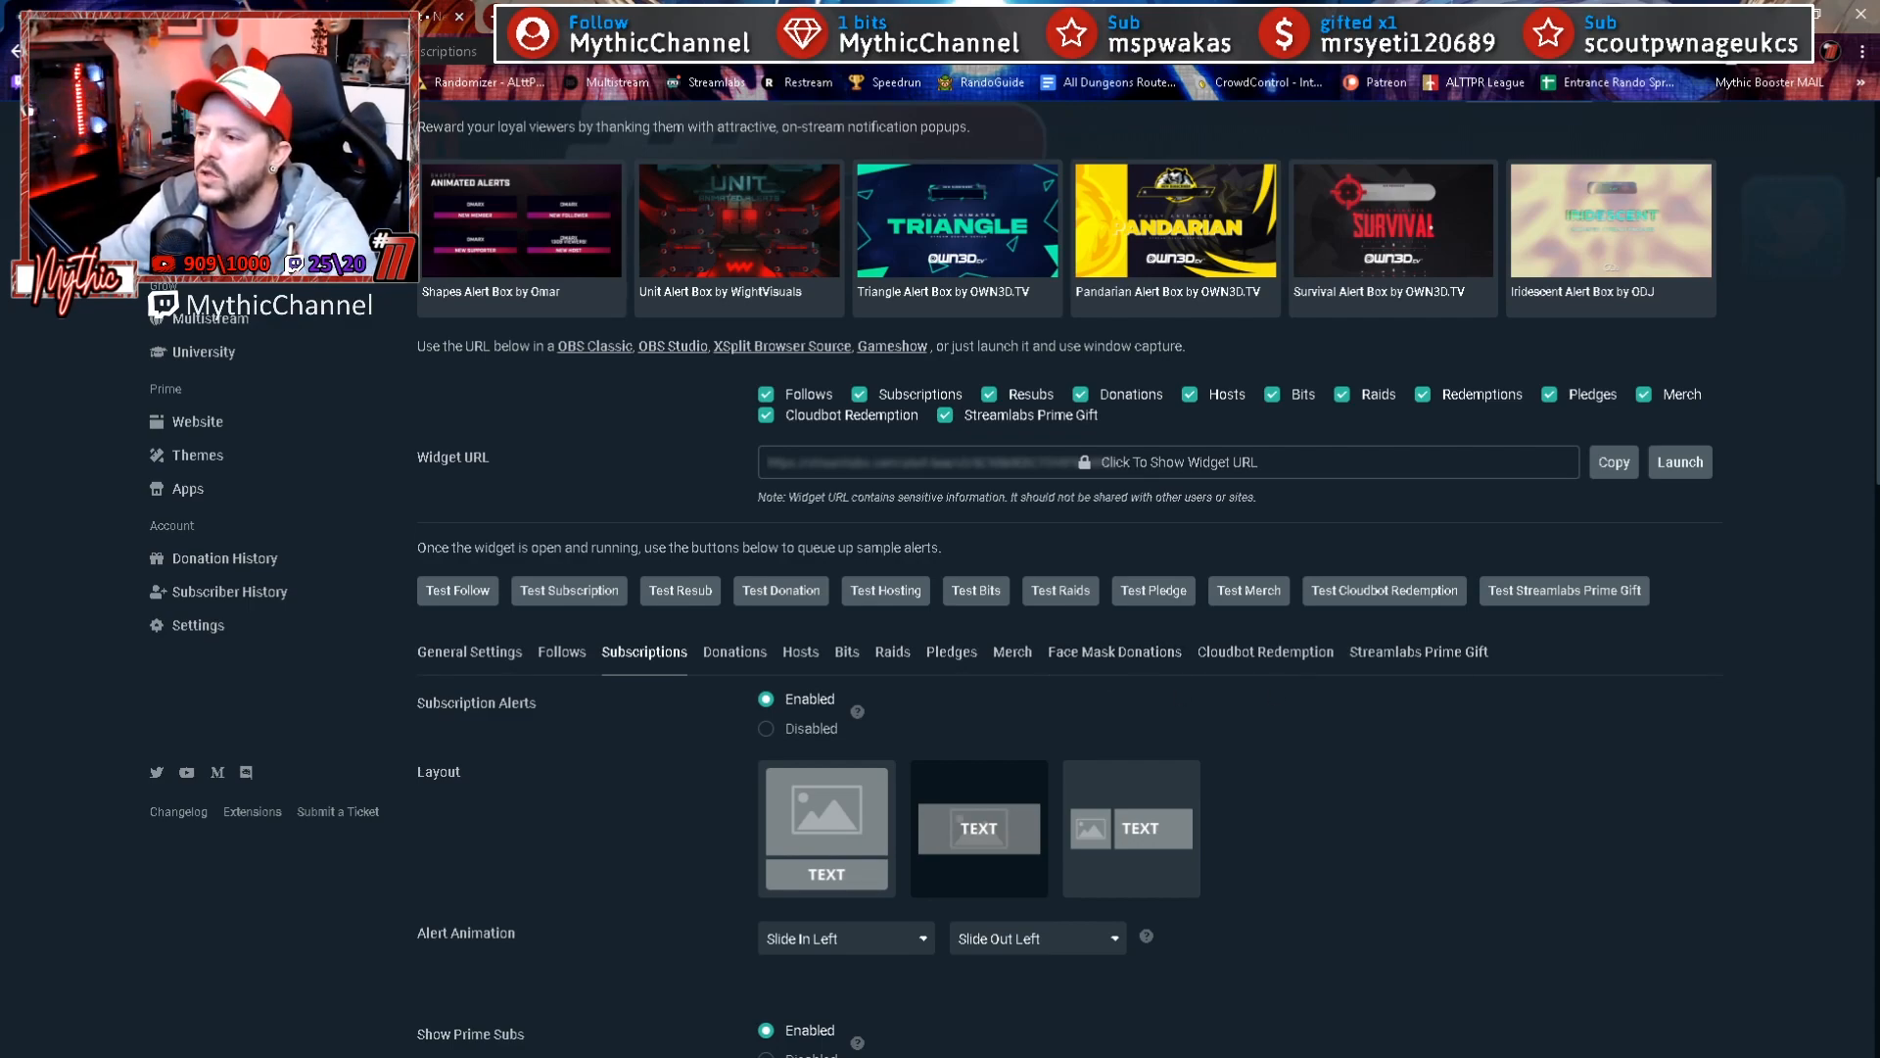
Step: Move the browser window aside to reveal the stream preview, and maximize the window again
drag(1018, 1, 1244, 438)
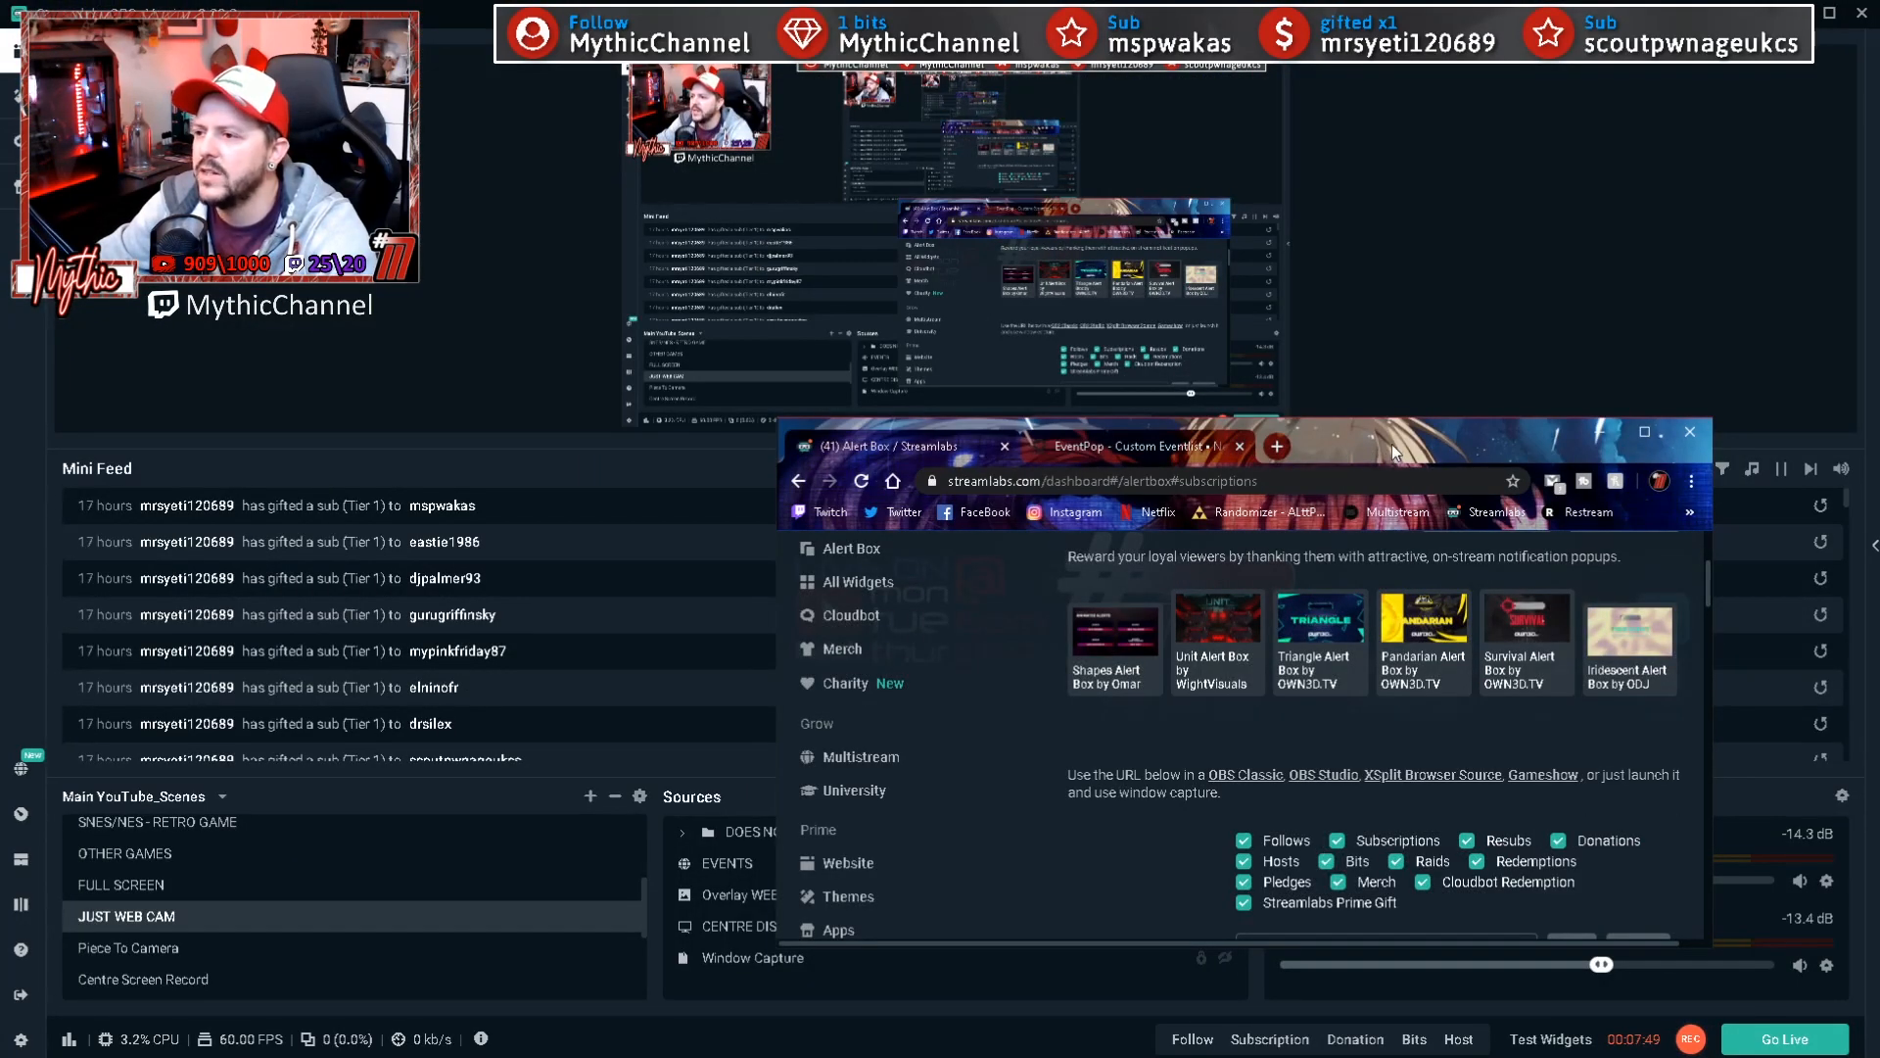
drag(1430, 453, 1329, 250)
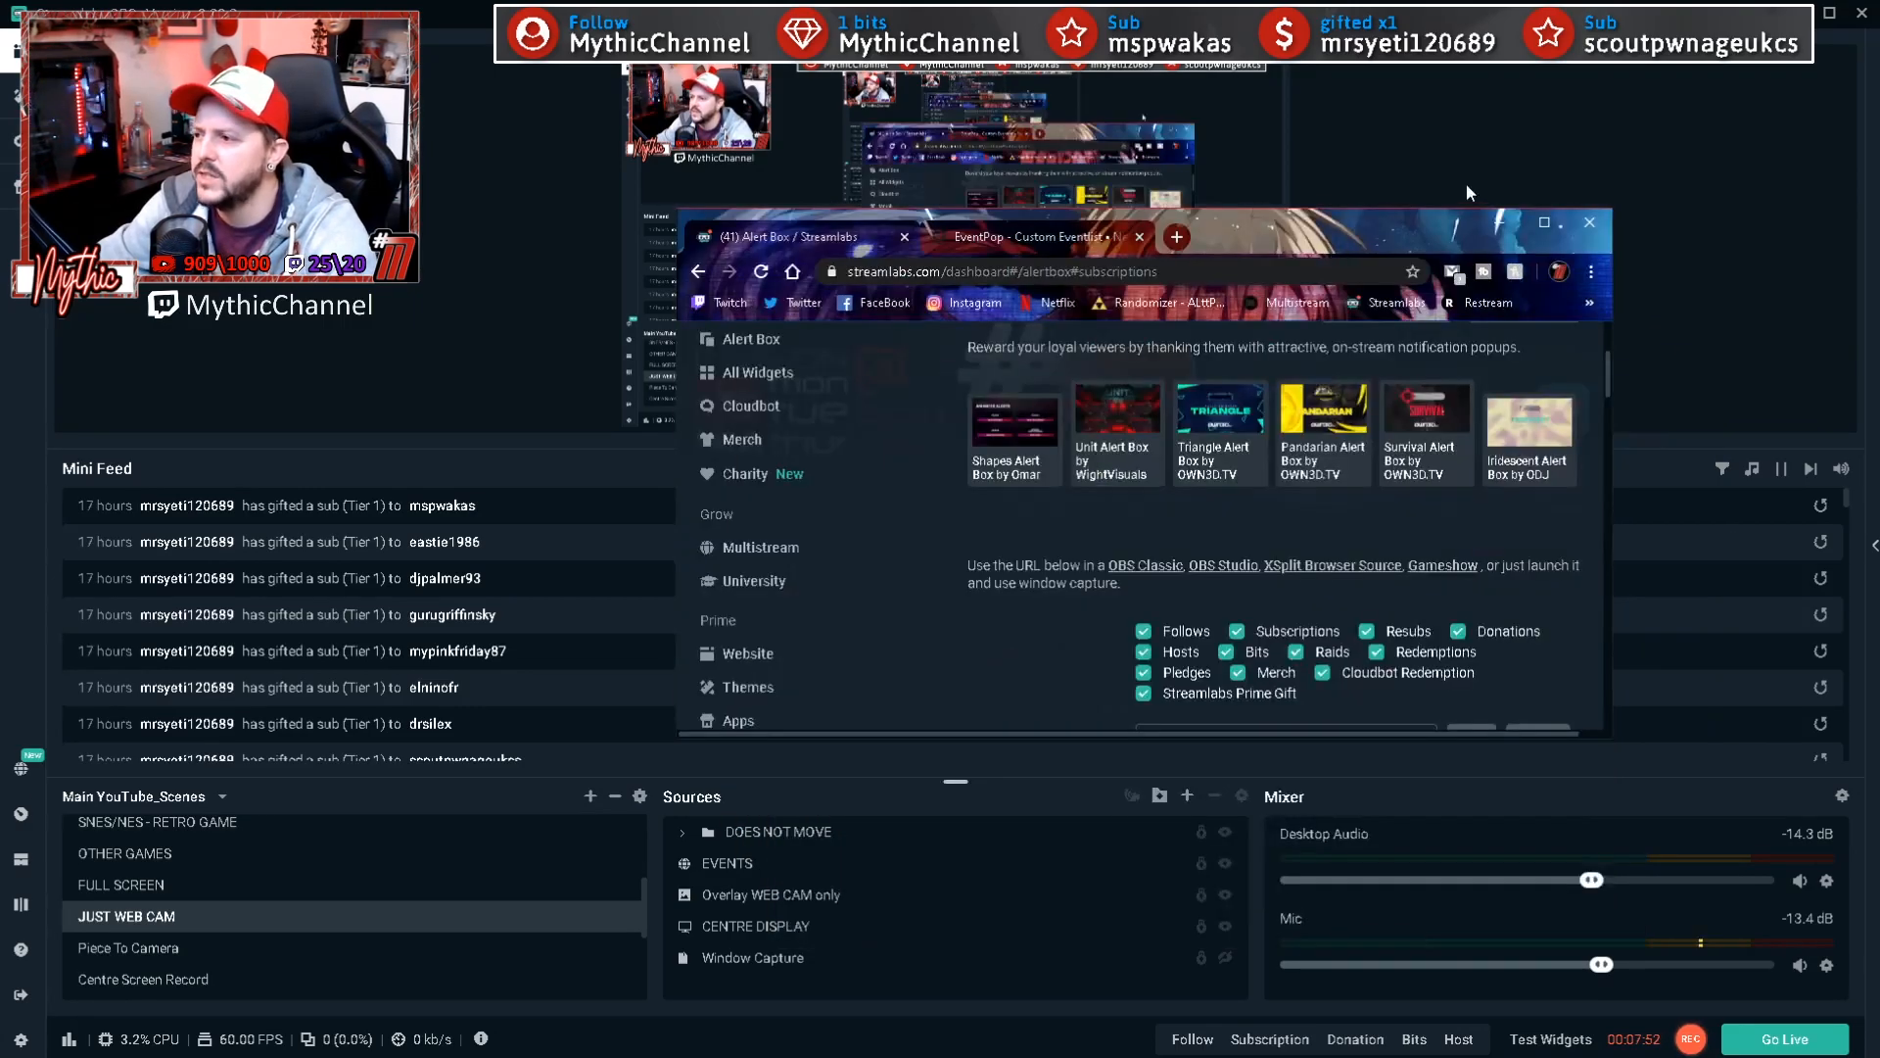
double_click(1365, 226)
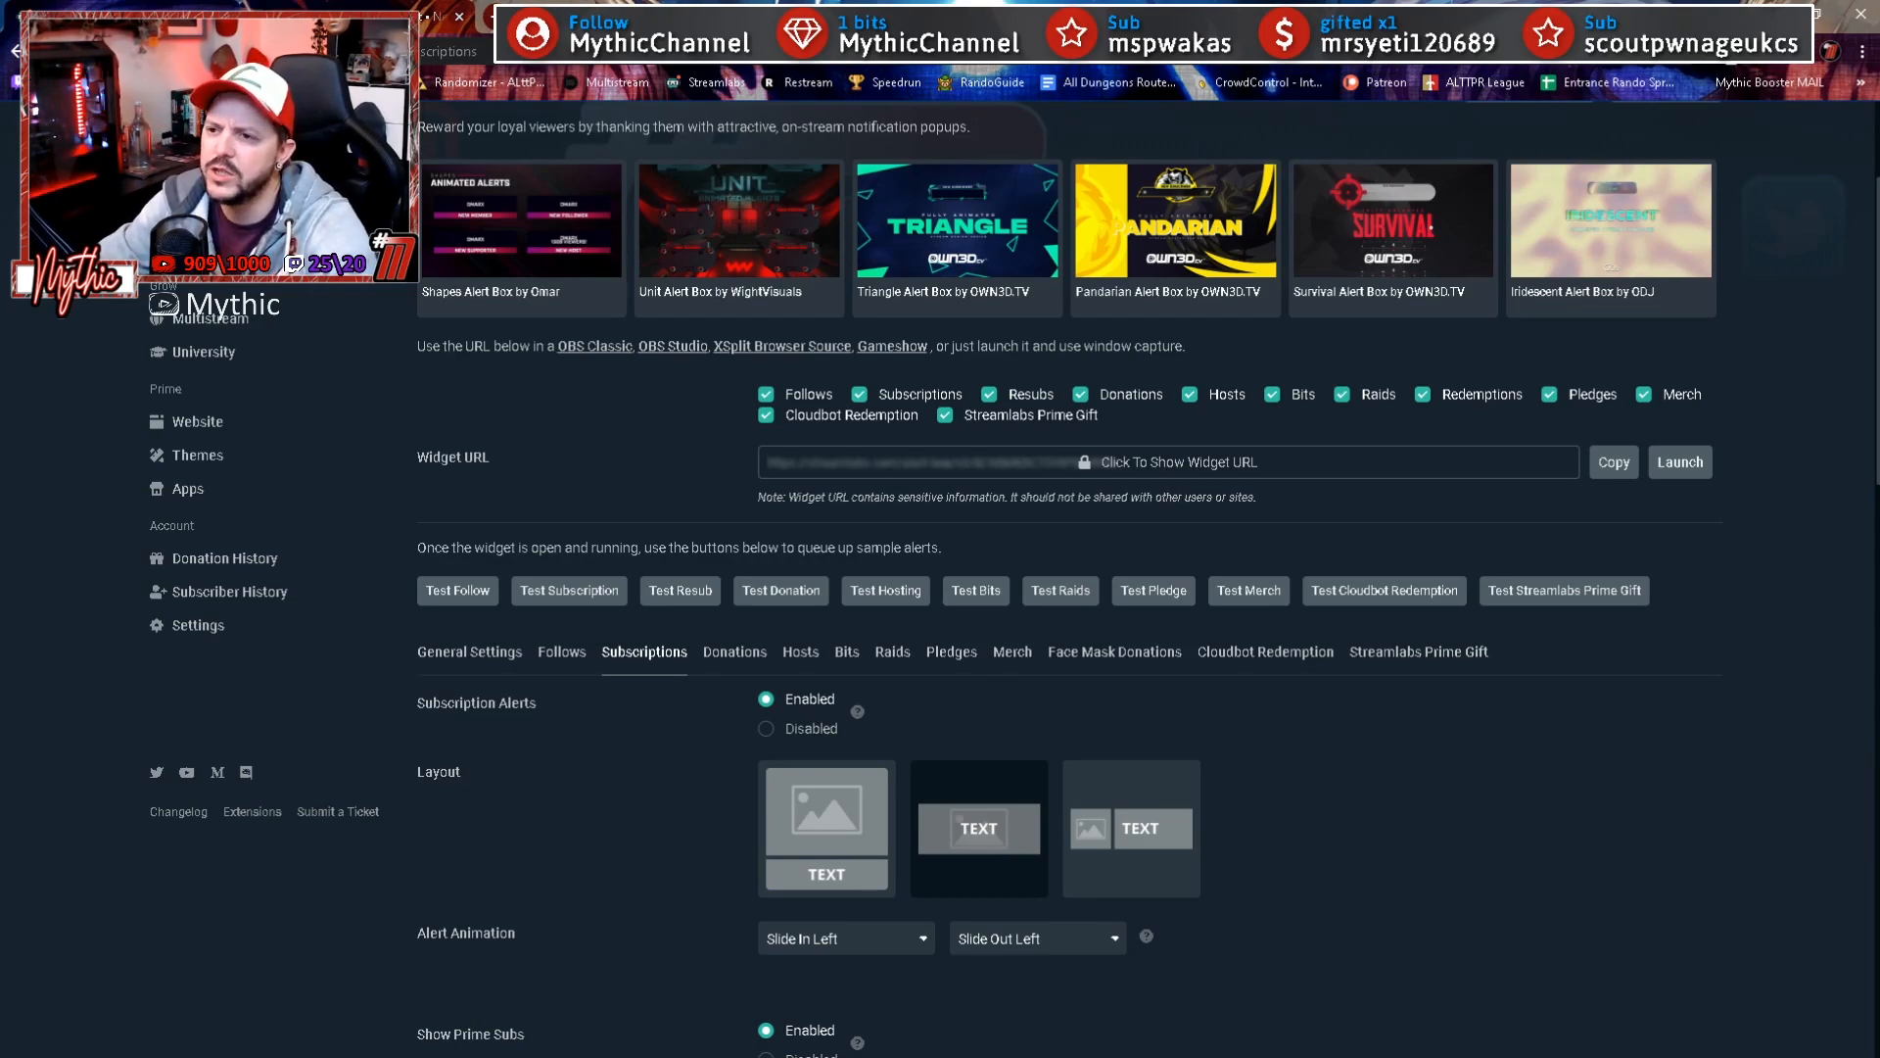
Step: Switch to Streamlabs OBS, expand the DOES NOT MOVE source folder and select the ALERTS source inside it
key(alt+Tab)
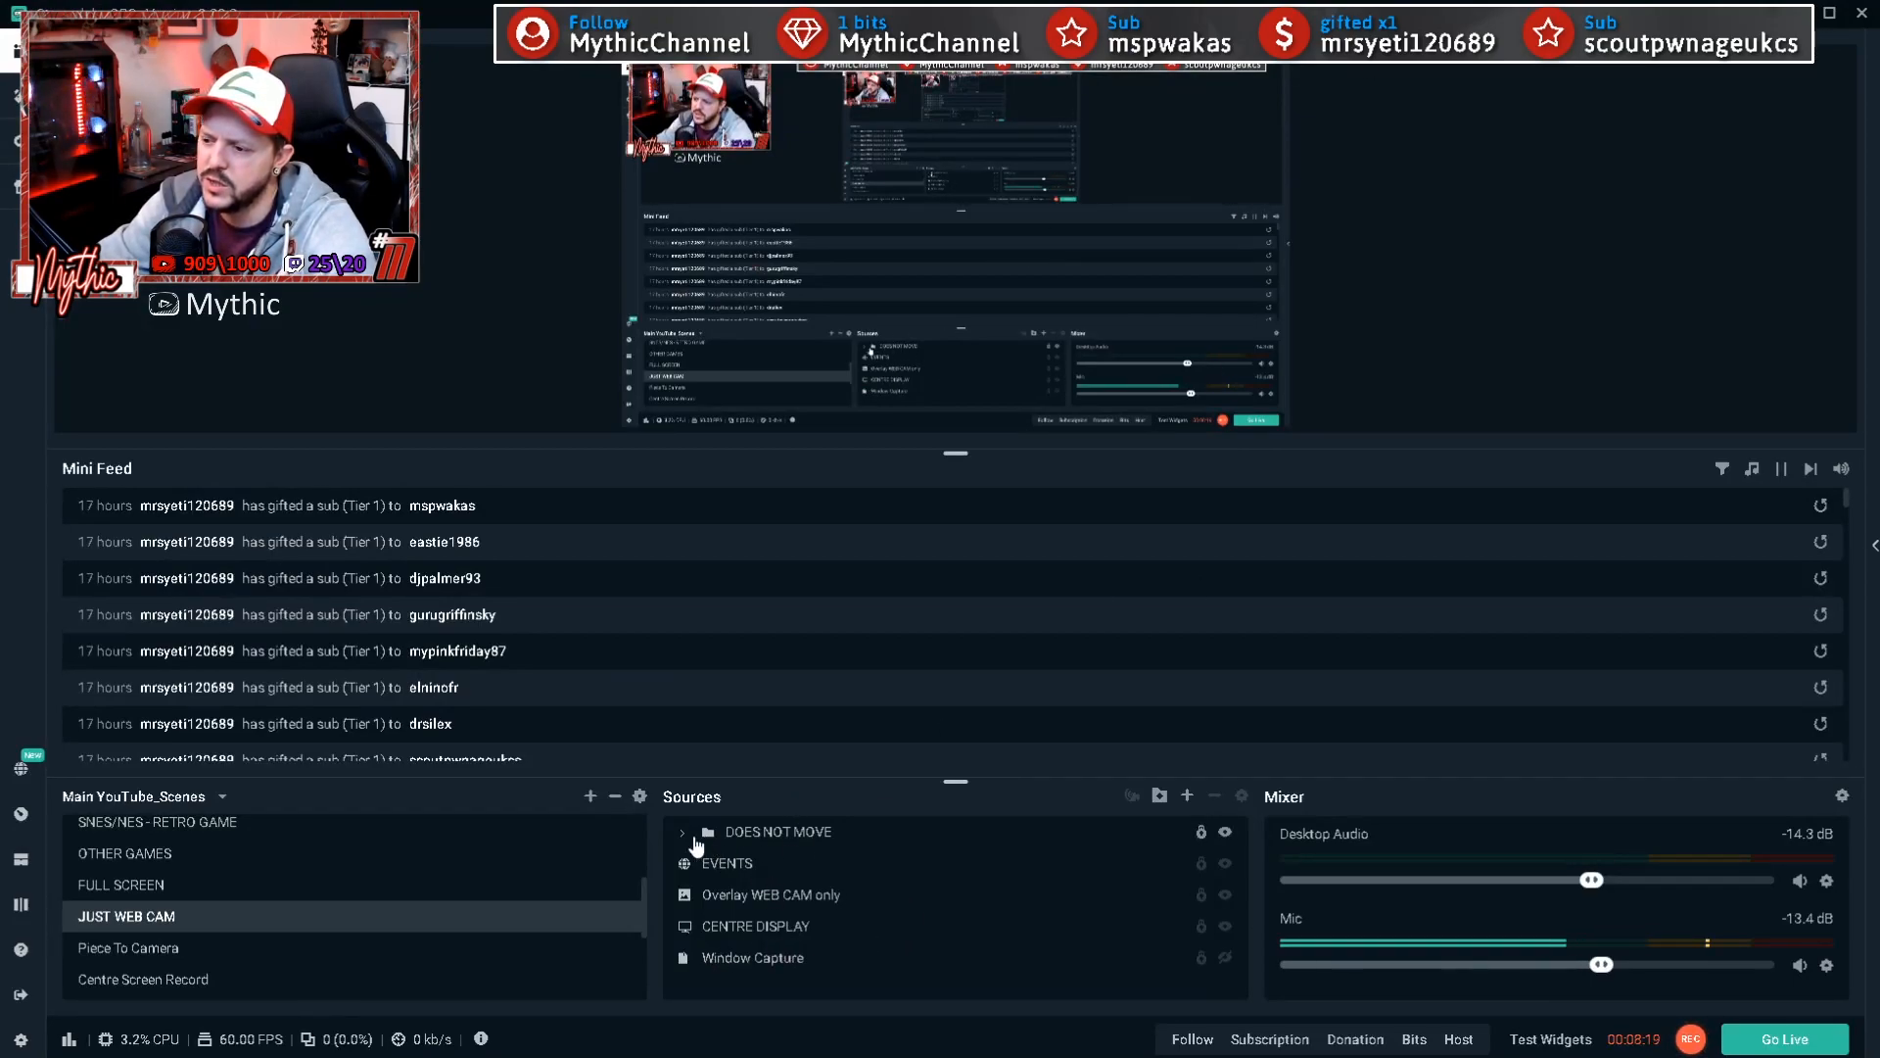
click(682, 831)
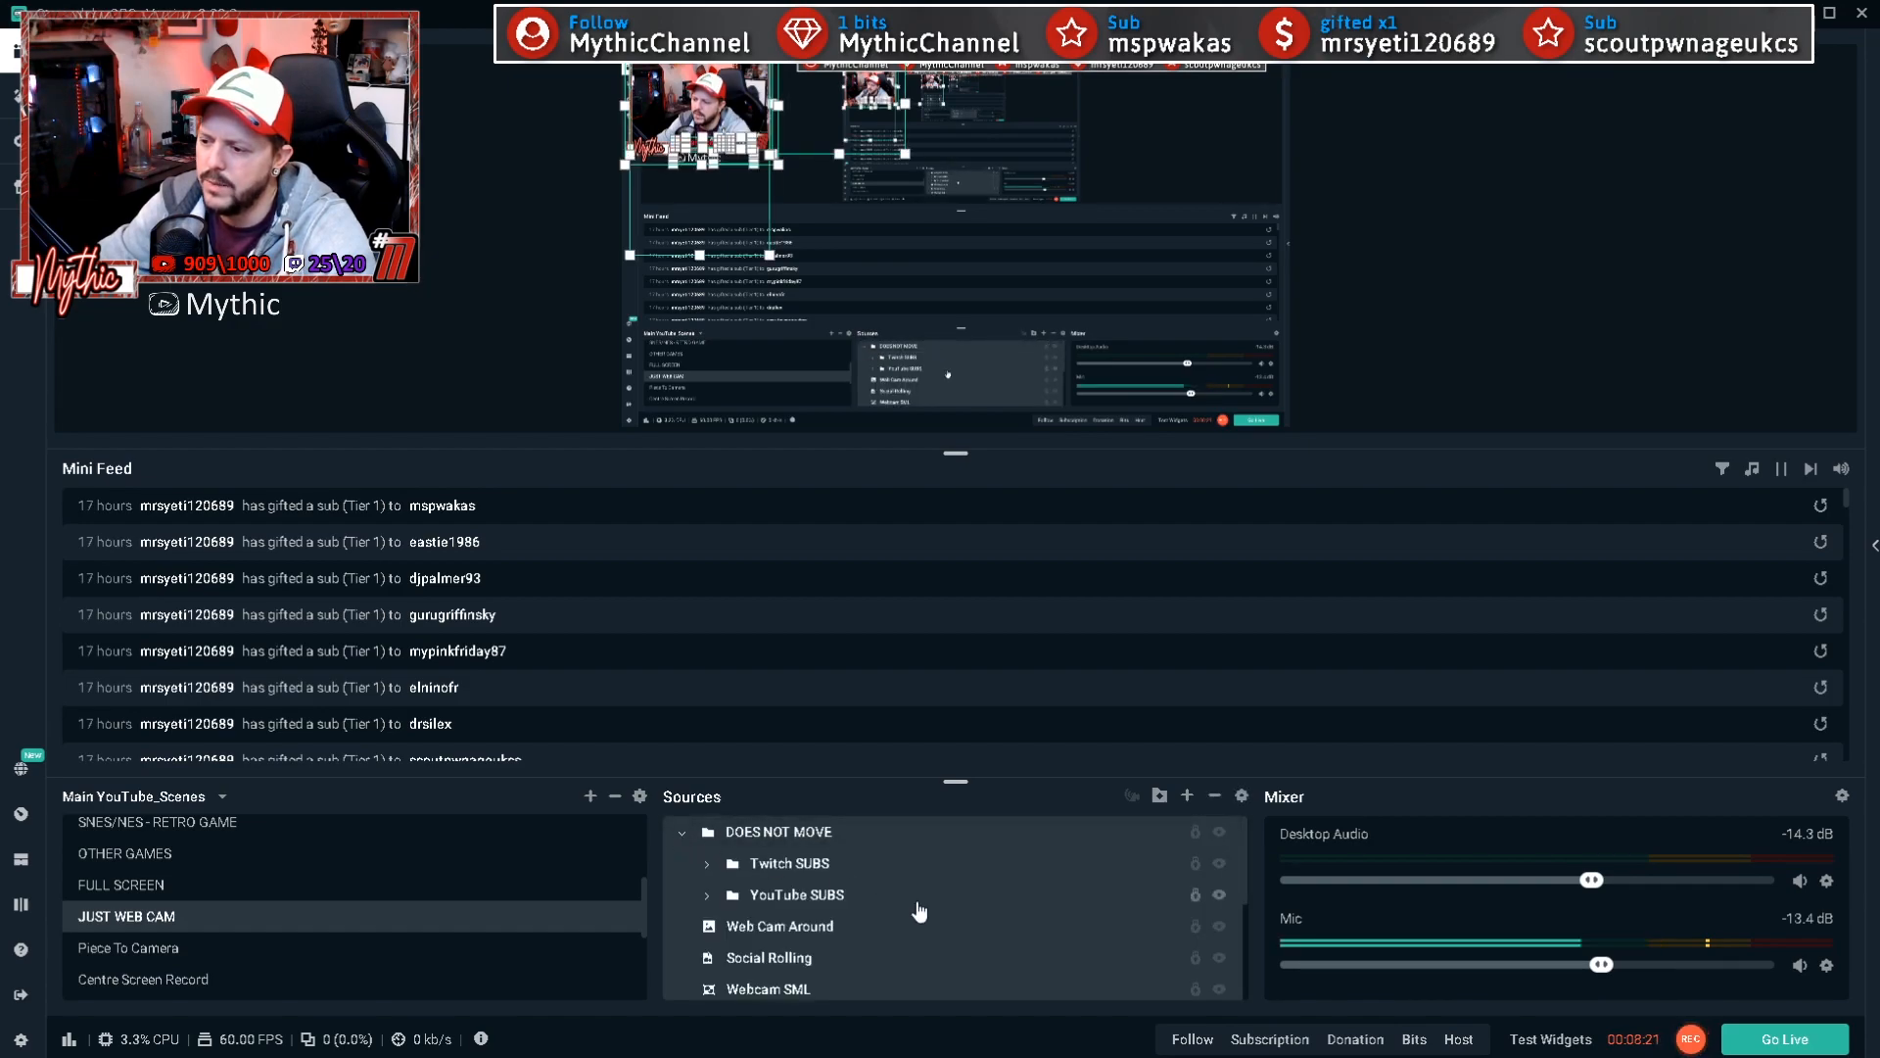
scroll(915, 910, down, 1)
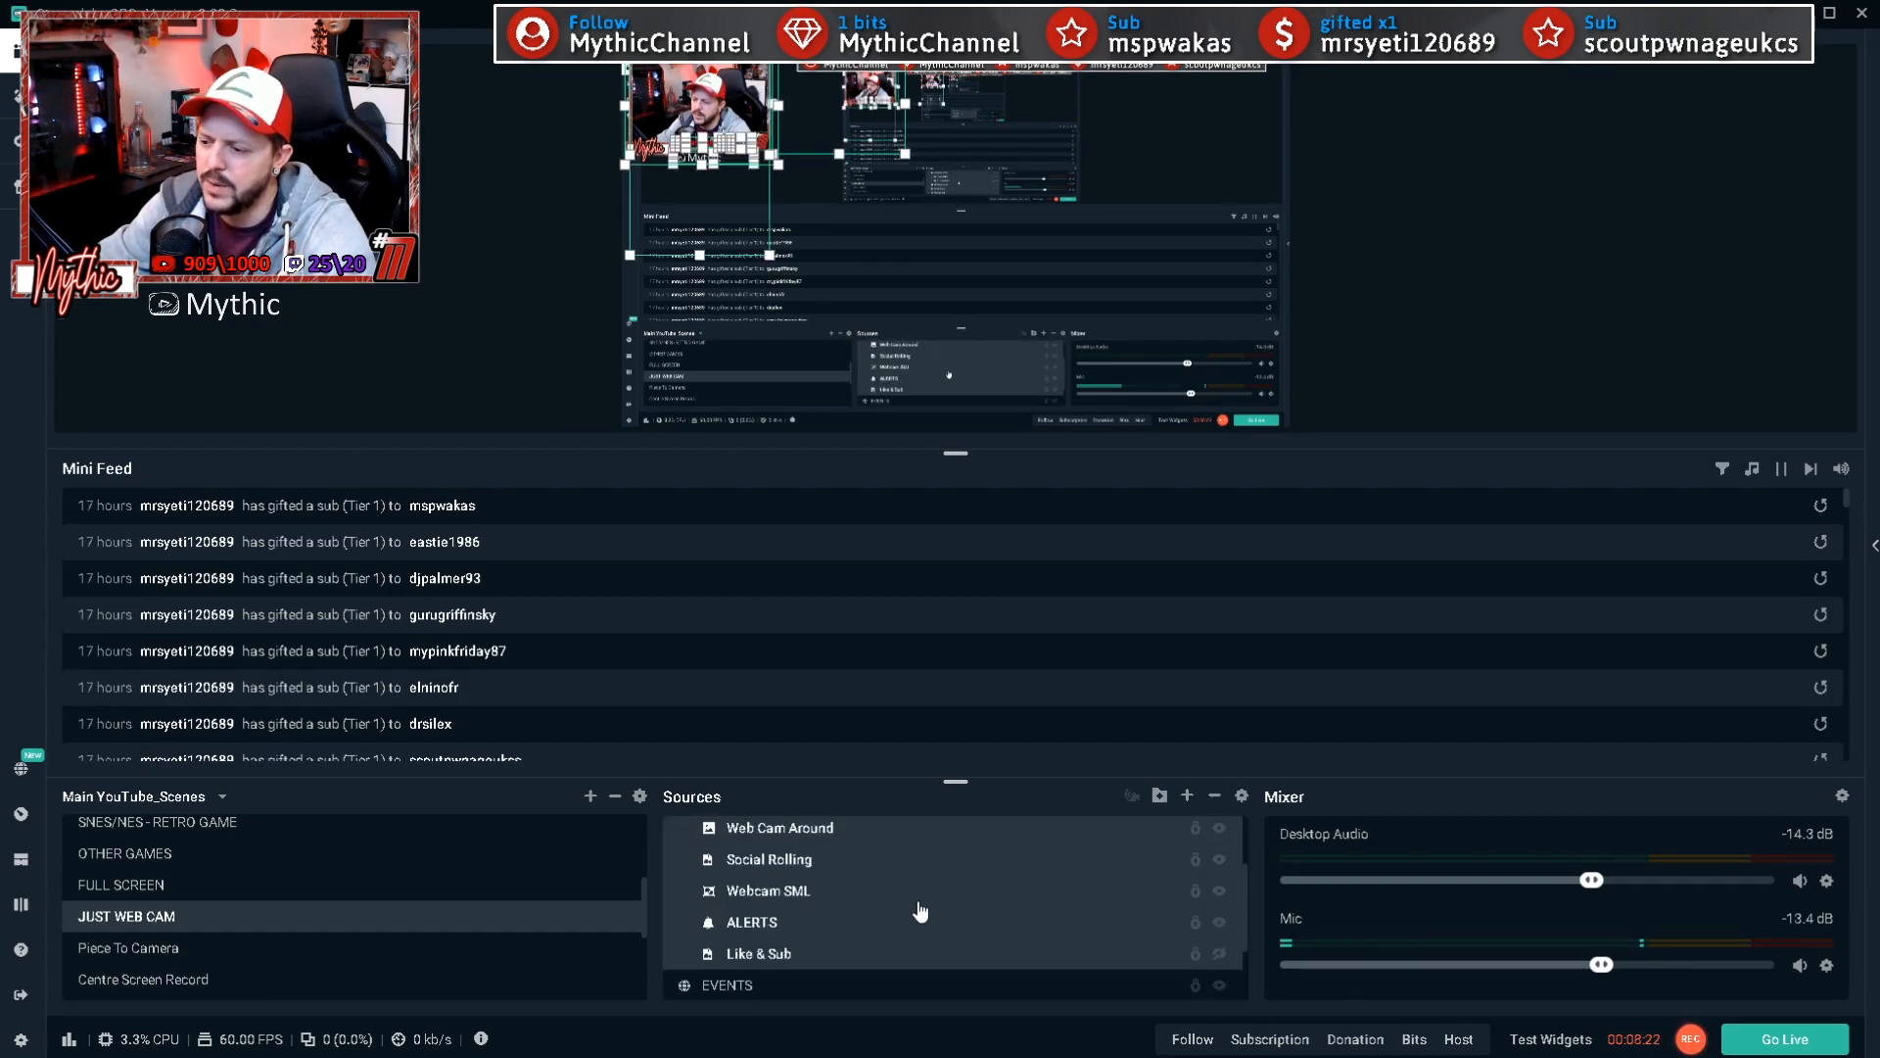
click(752, 928)
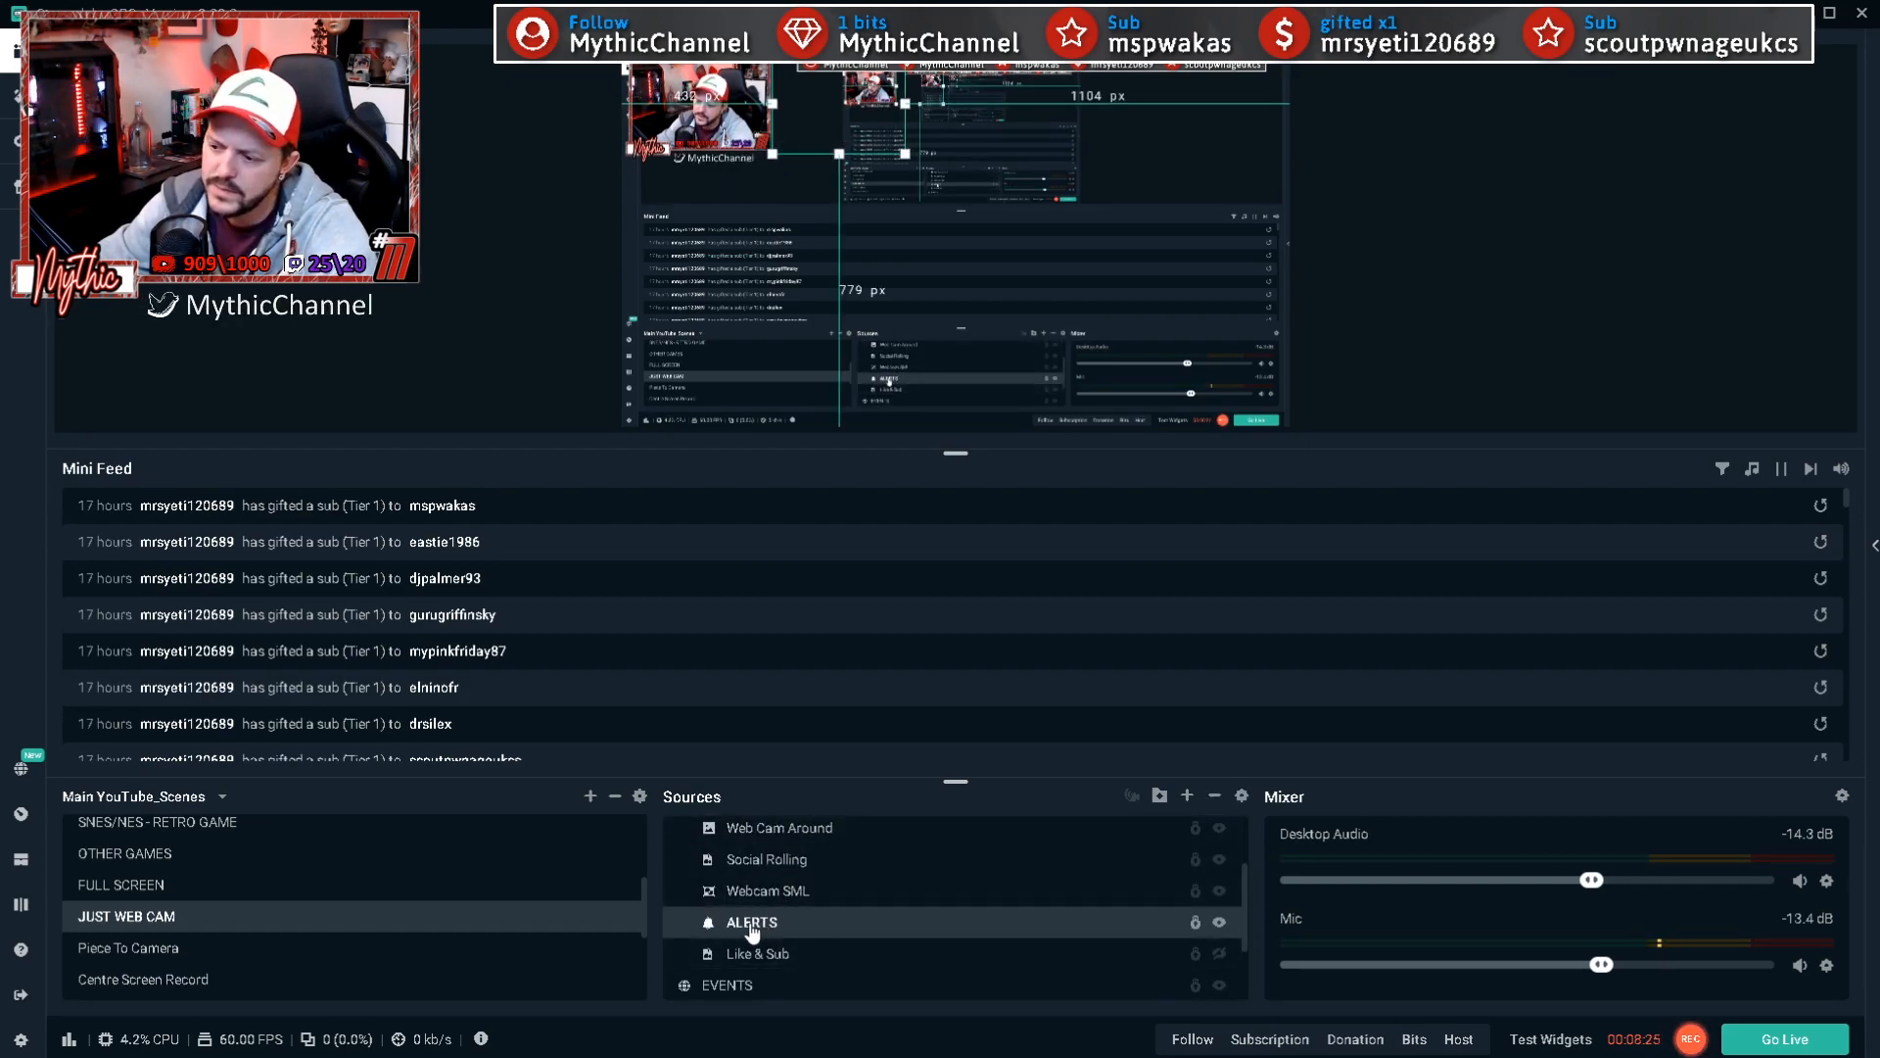
Step: Examine the Alertbox entry among the available source types and the widget settings of the existing ALERTS source
click(1186, 797)
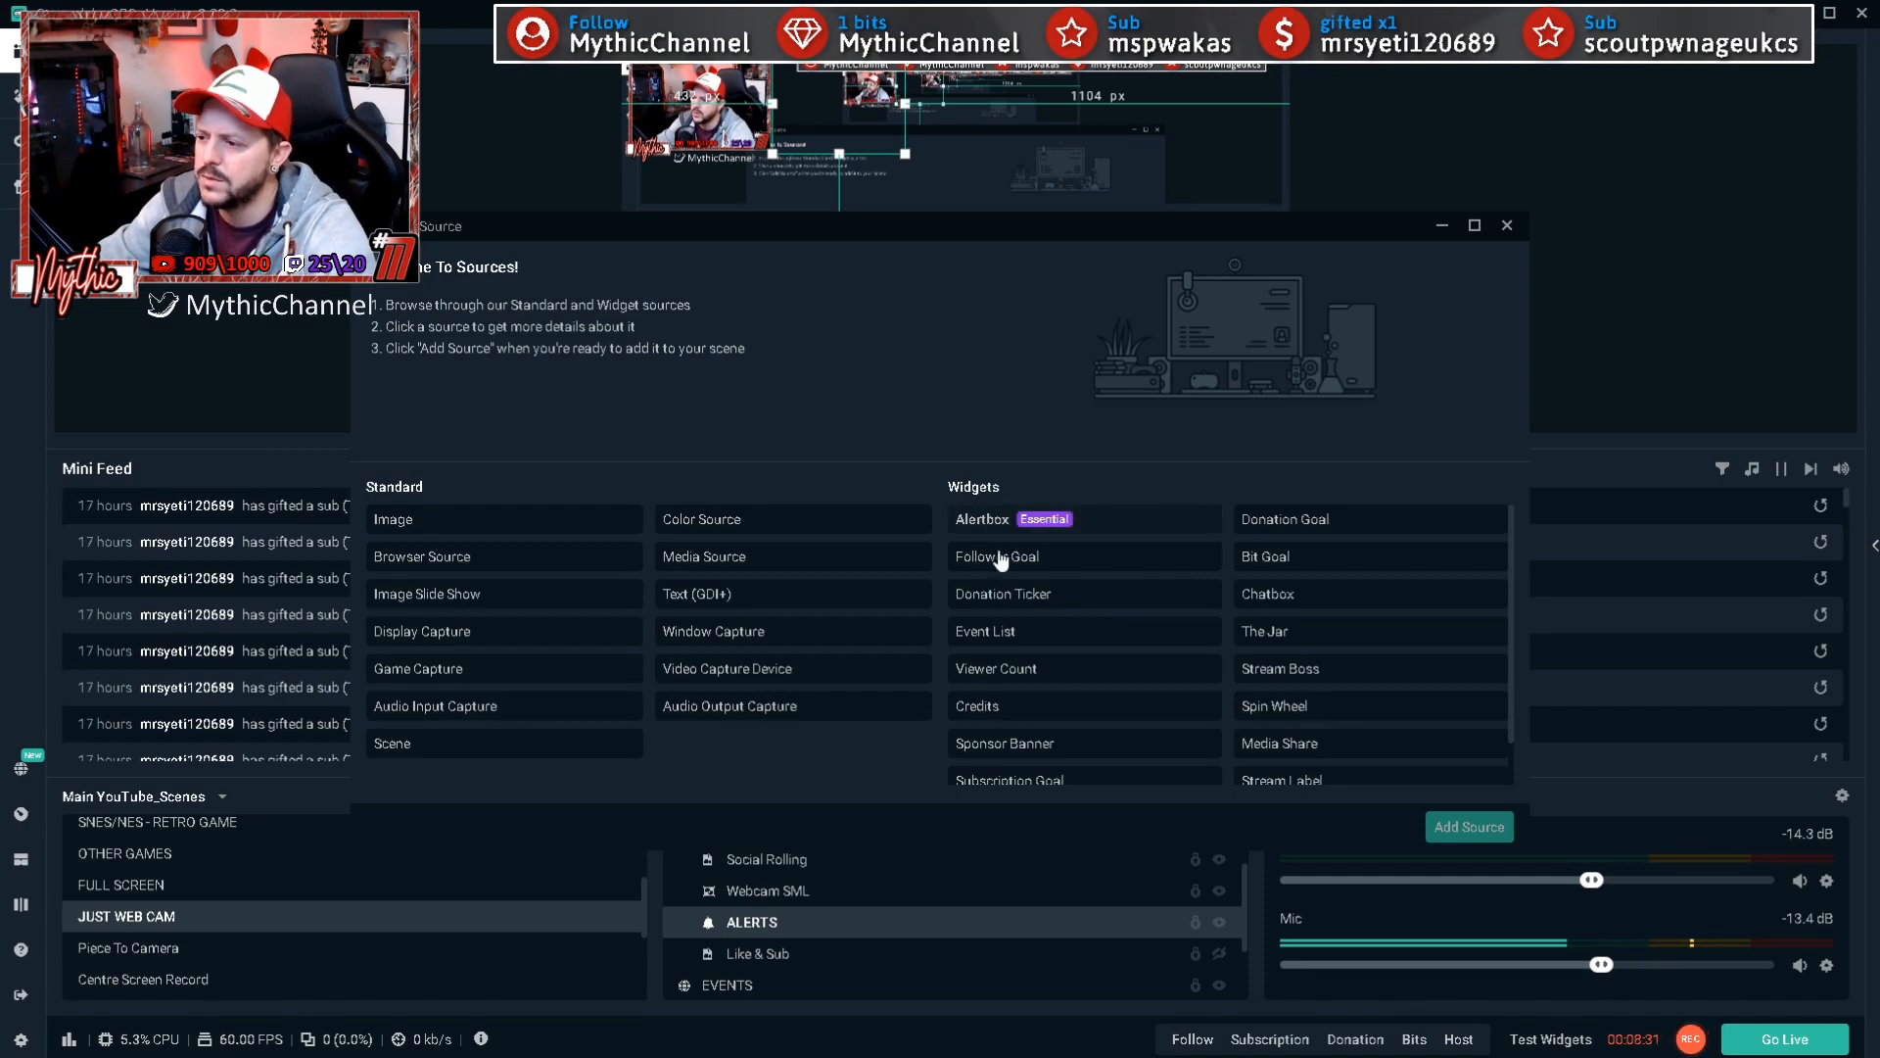
click(1507, 225)
double_click(768, 924)
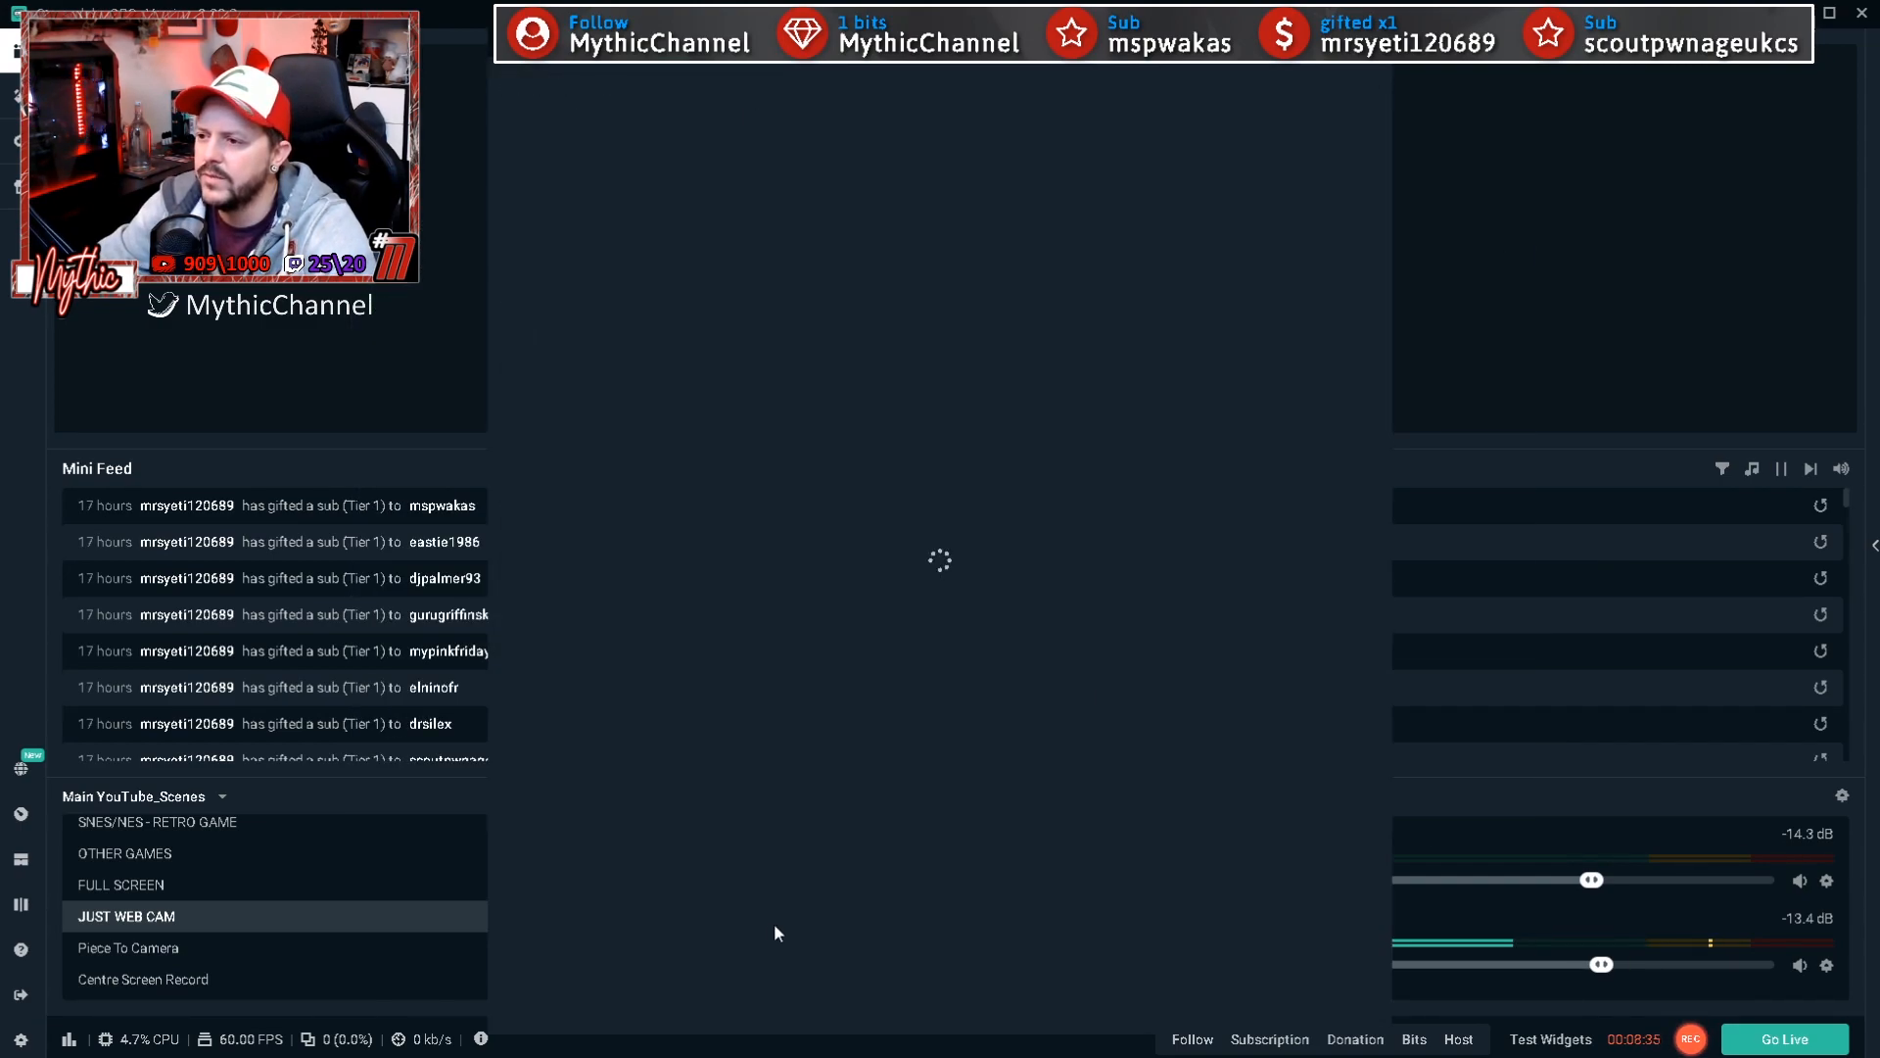
drag(780, 151, 997, 140)
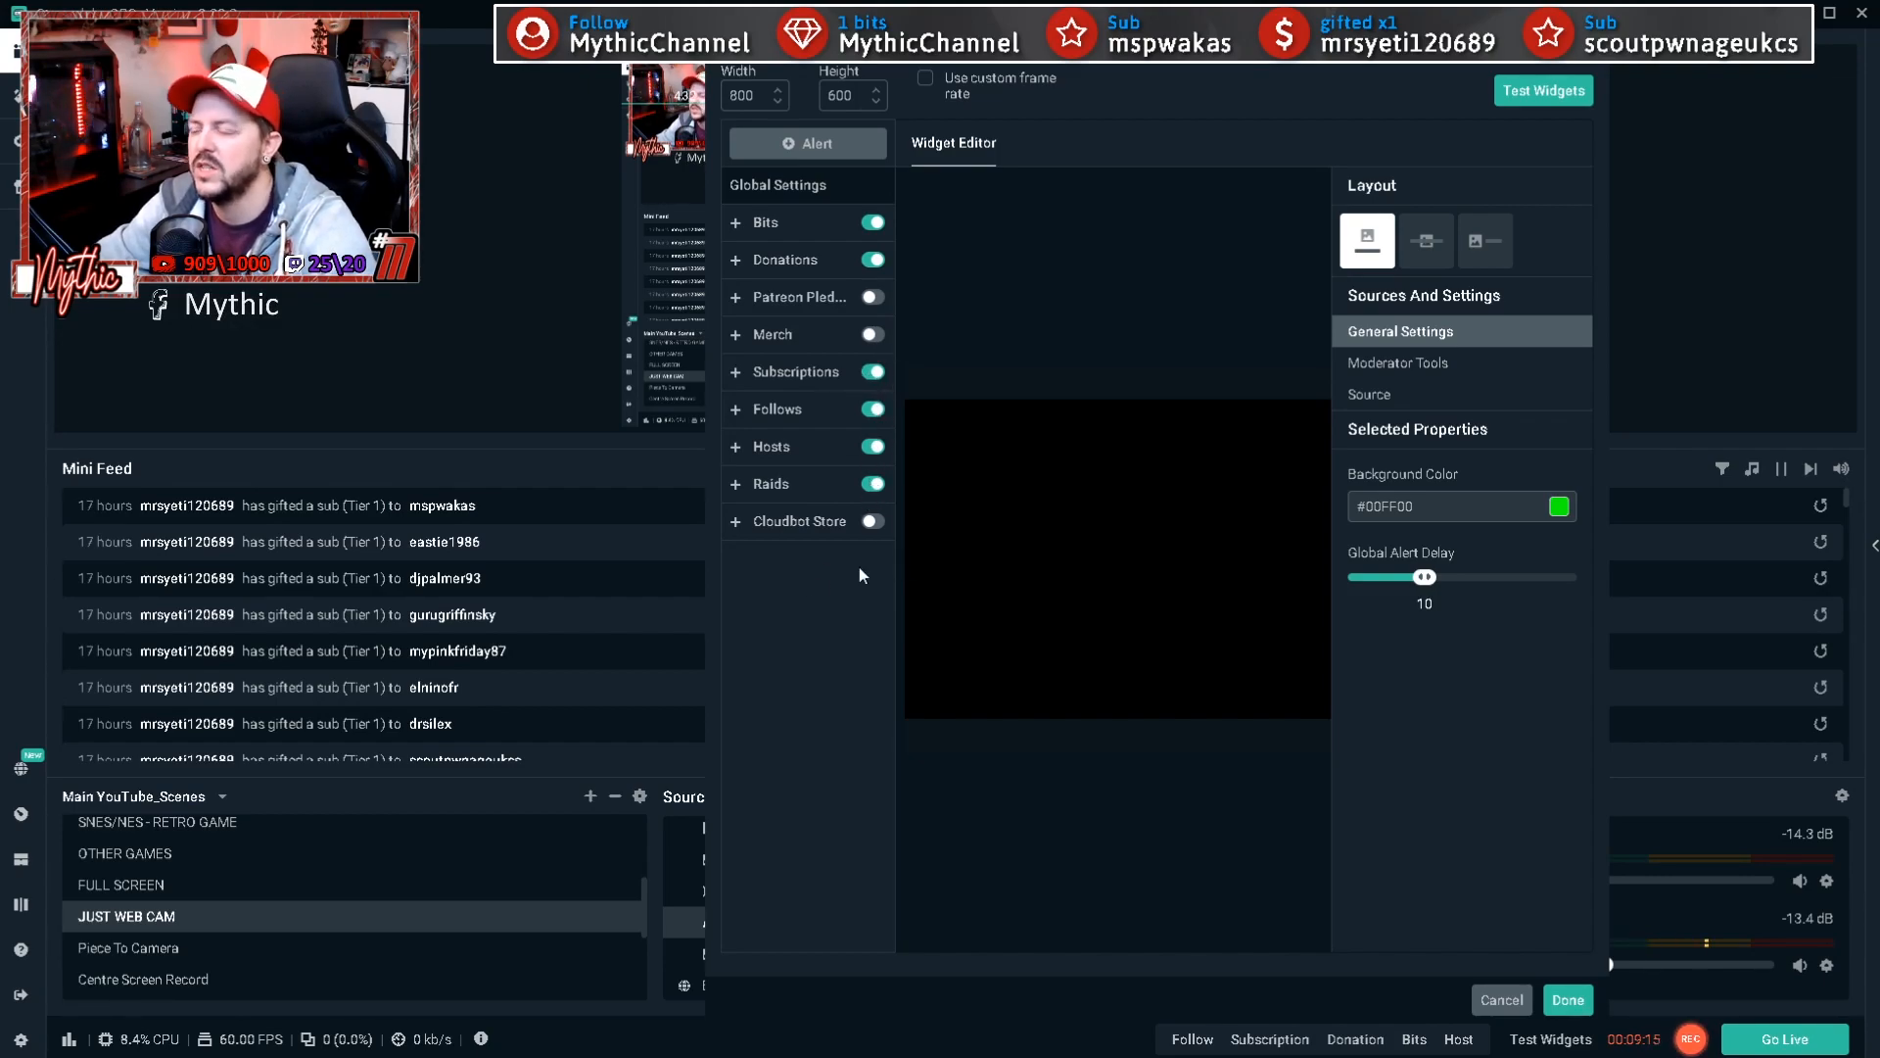
click(1568, 1000)
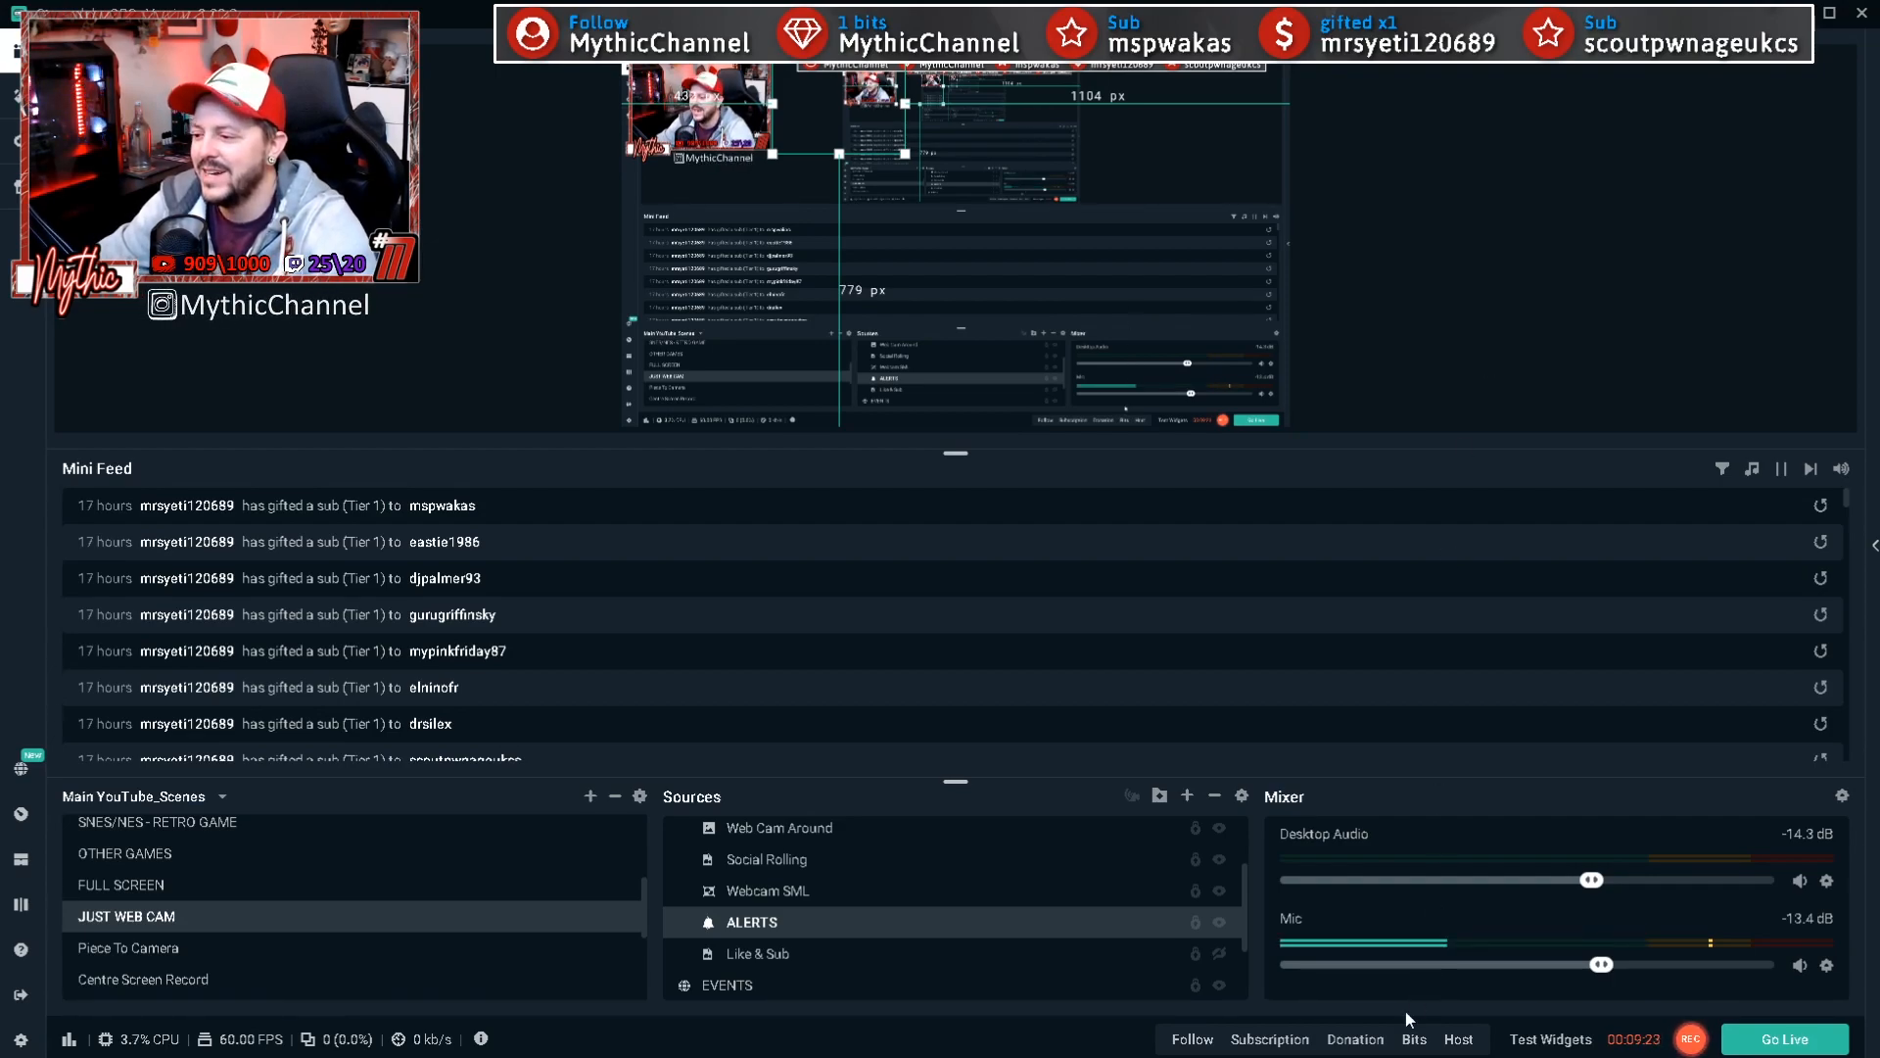
Step: Send a test host alert to the stream preview and deselect the ALERTS source
click(1456, 1040)
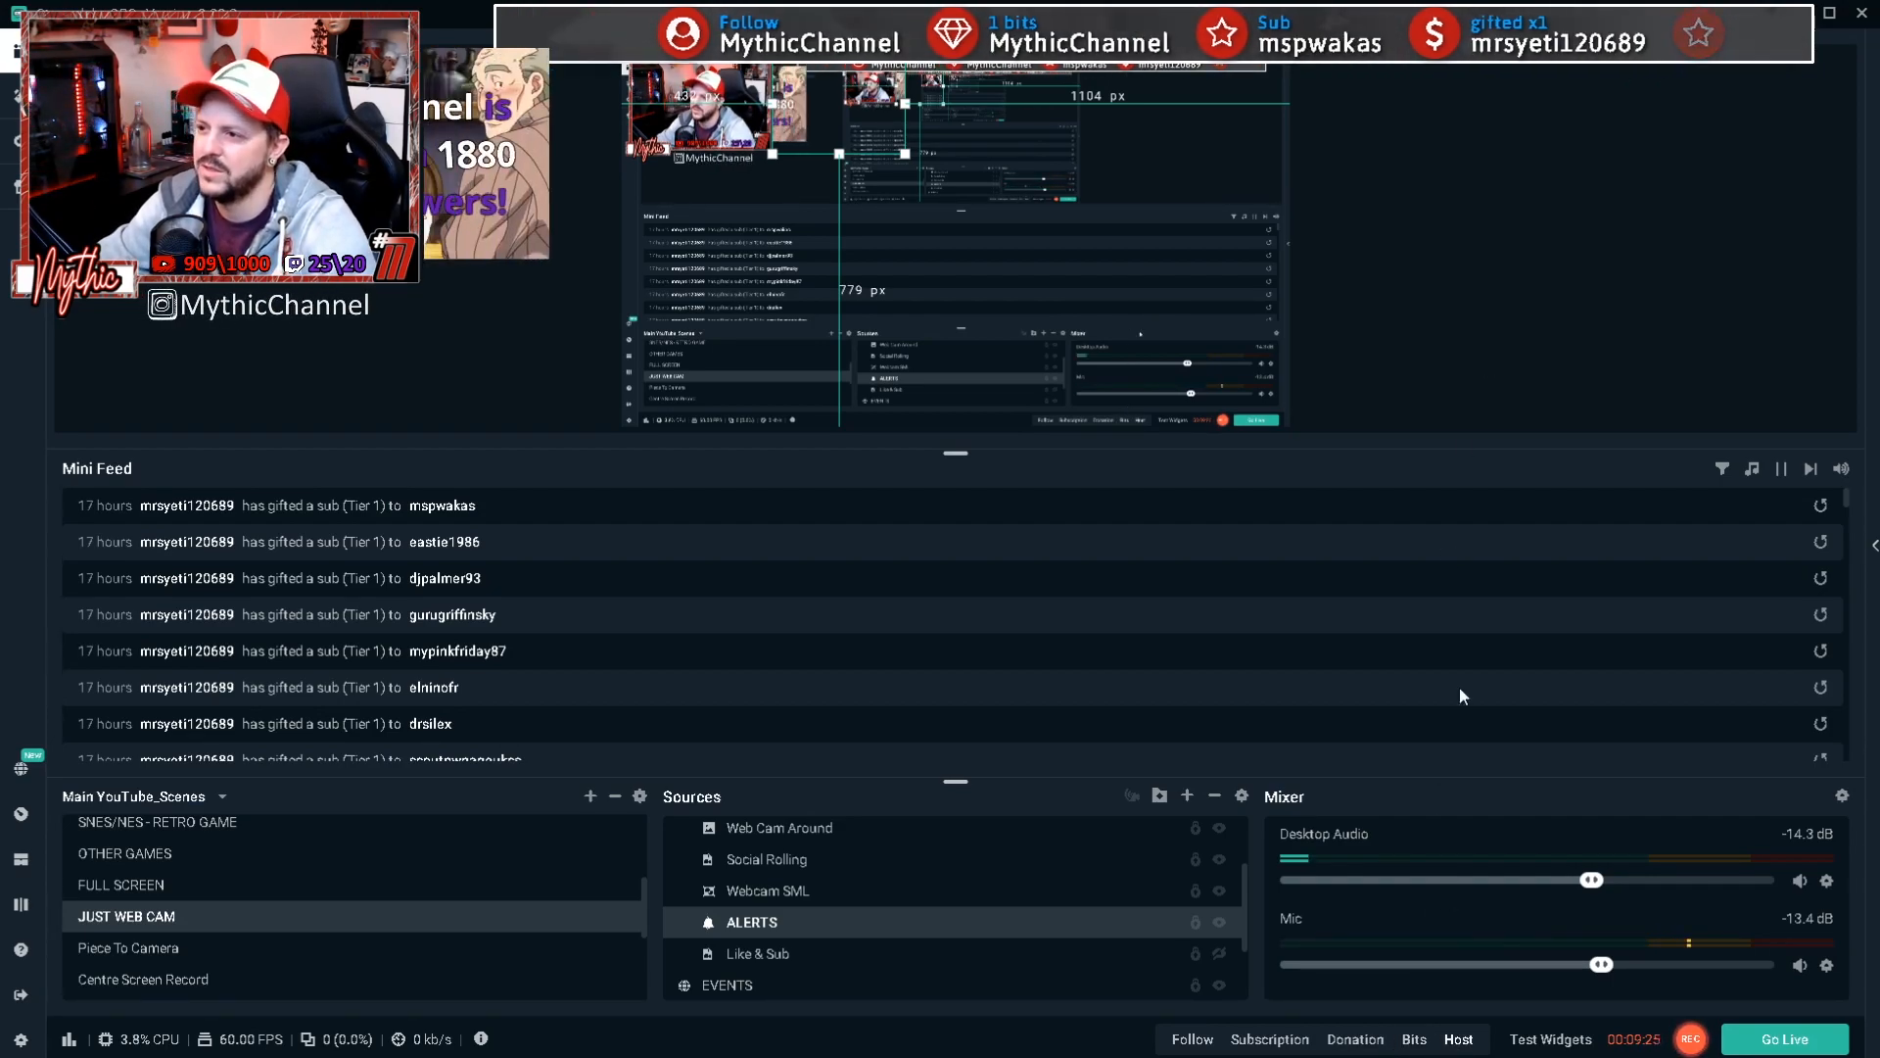
click(1496, 256)
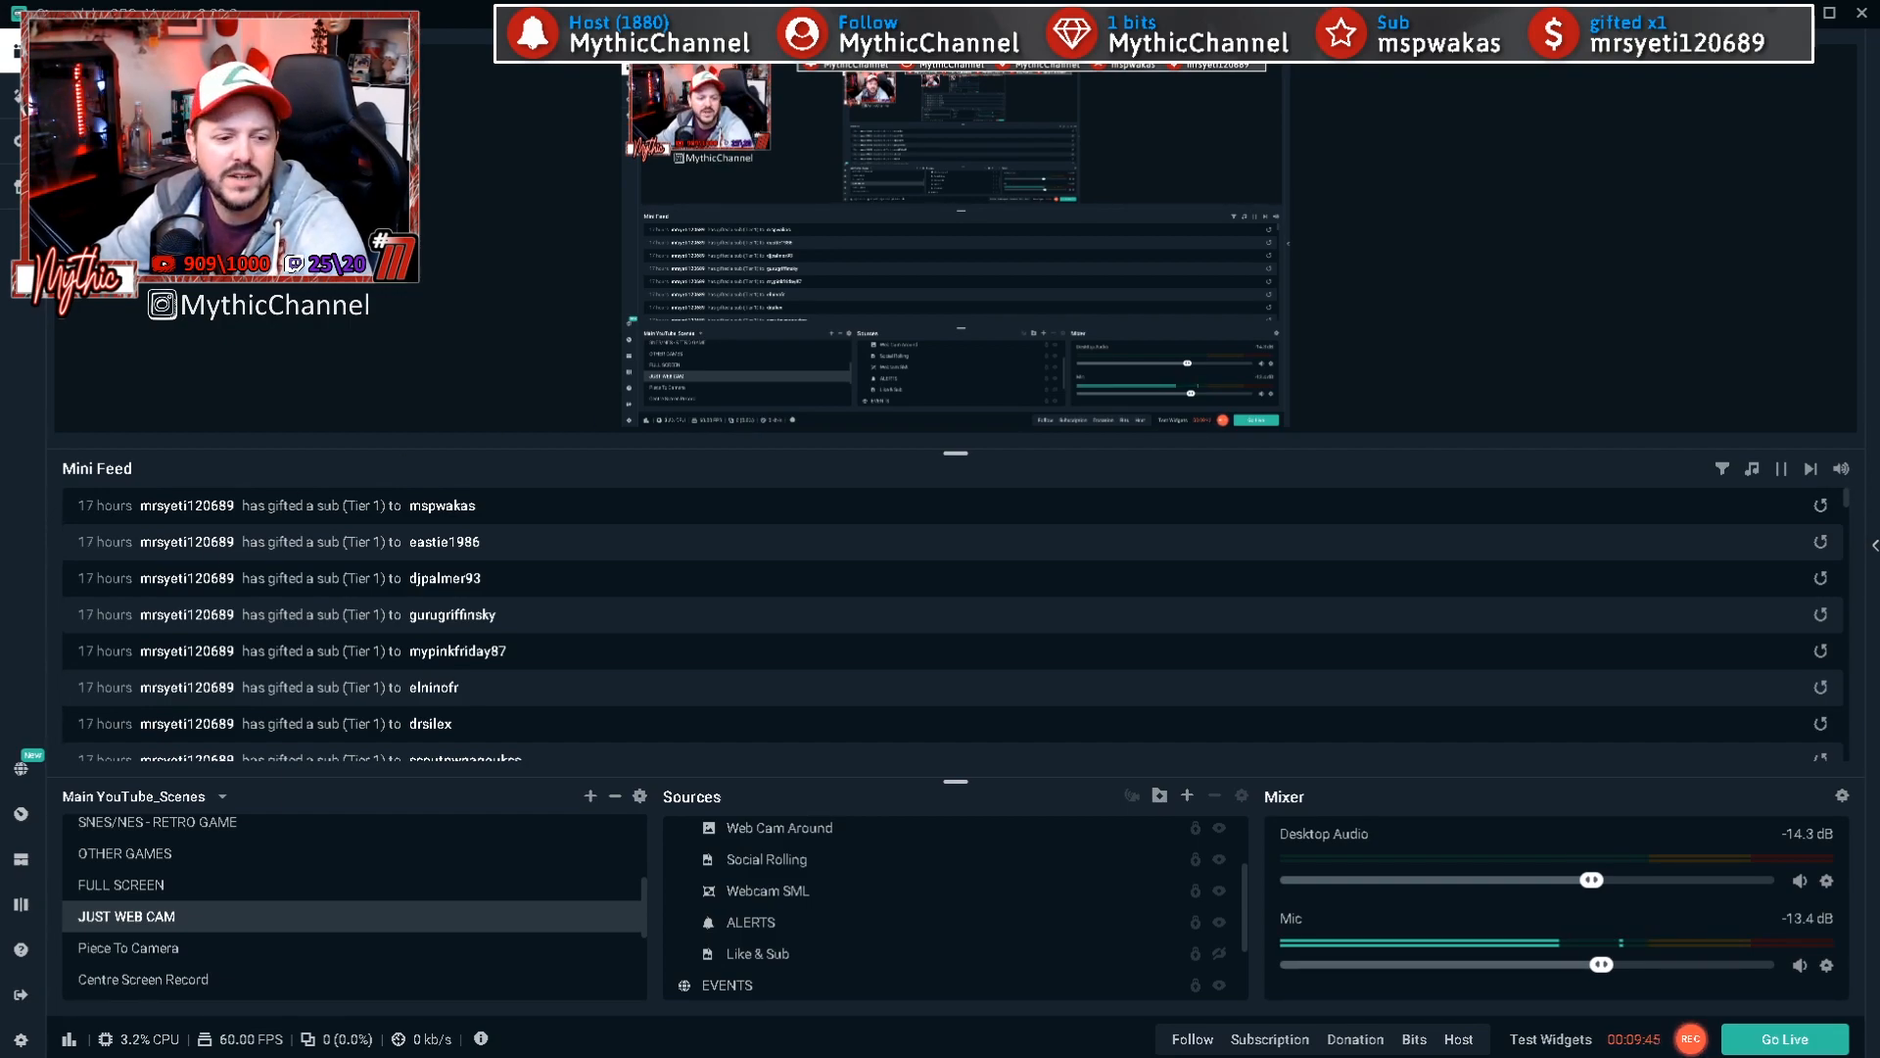
Step: Return to the browser and switch the Streamlabs dashboard's platform from Twitch to YouTube
key(alt+Tab)
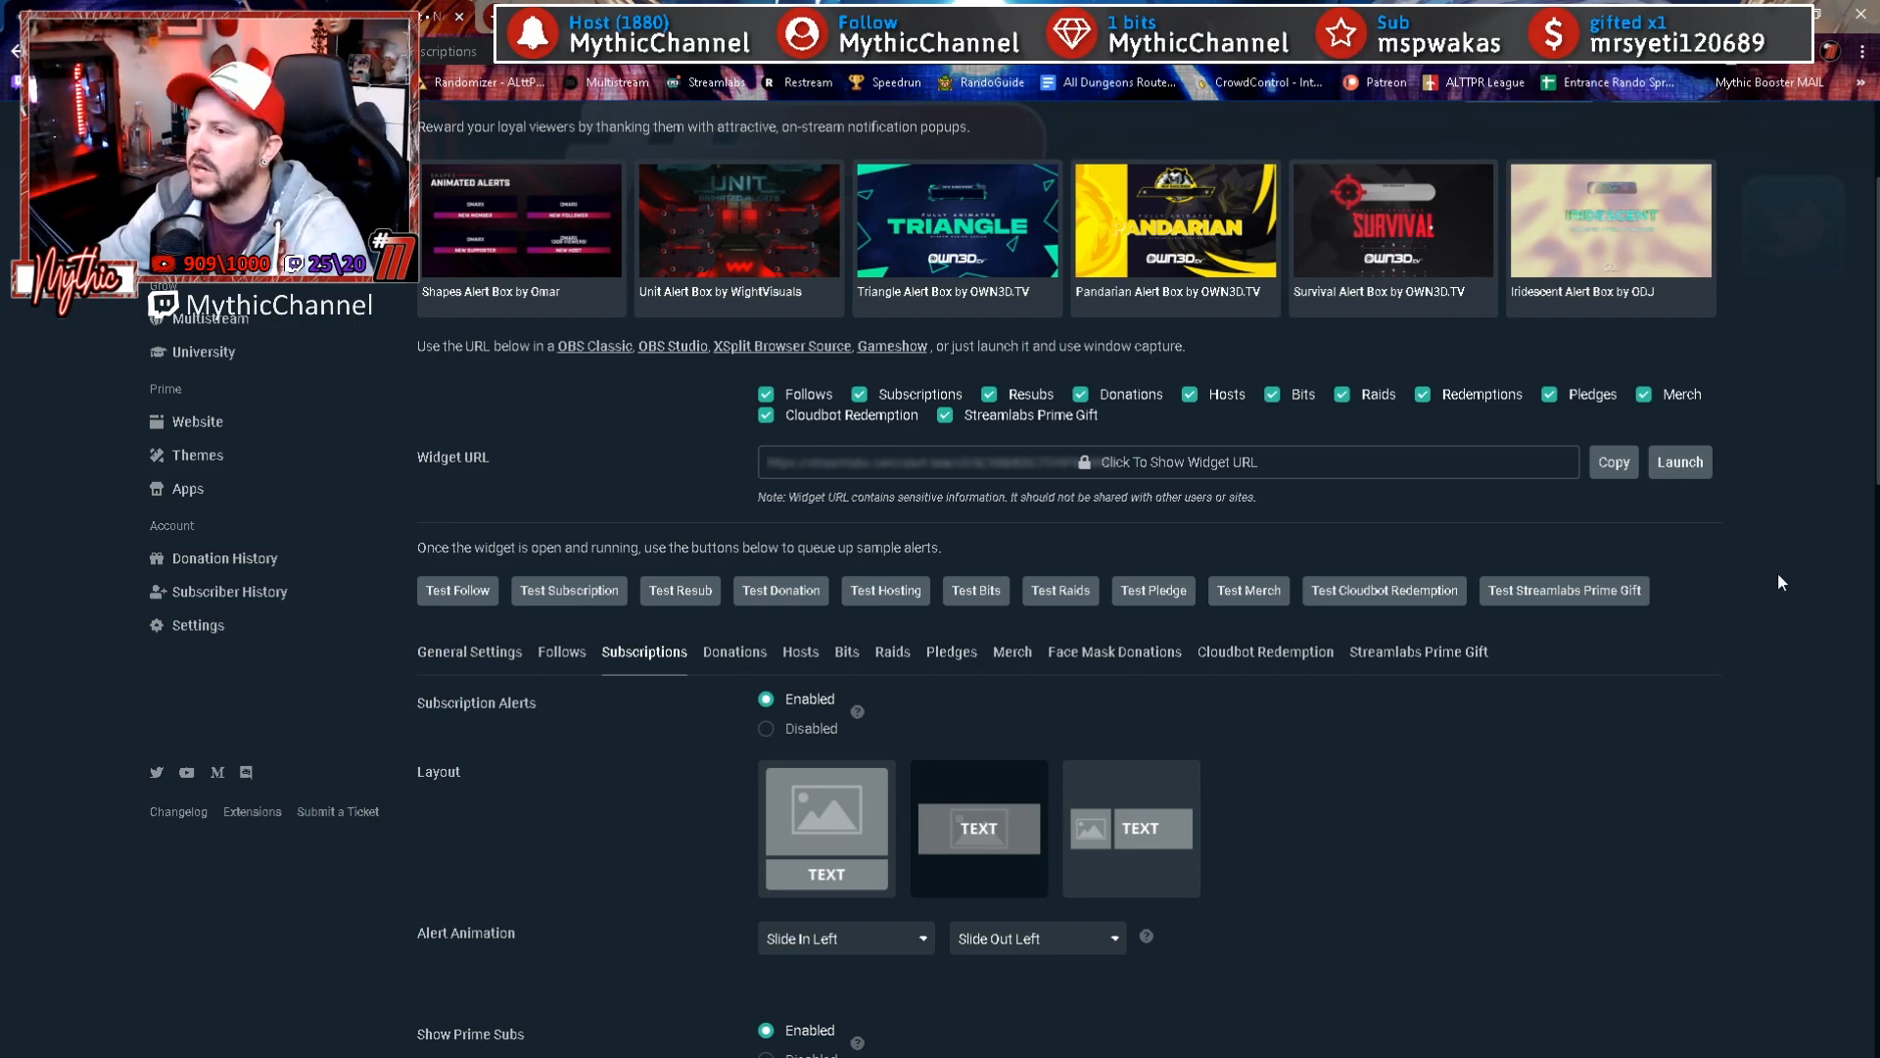
scroll(1777, 582, up, 3)
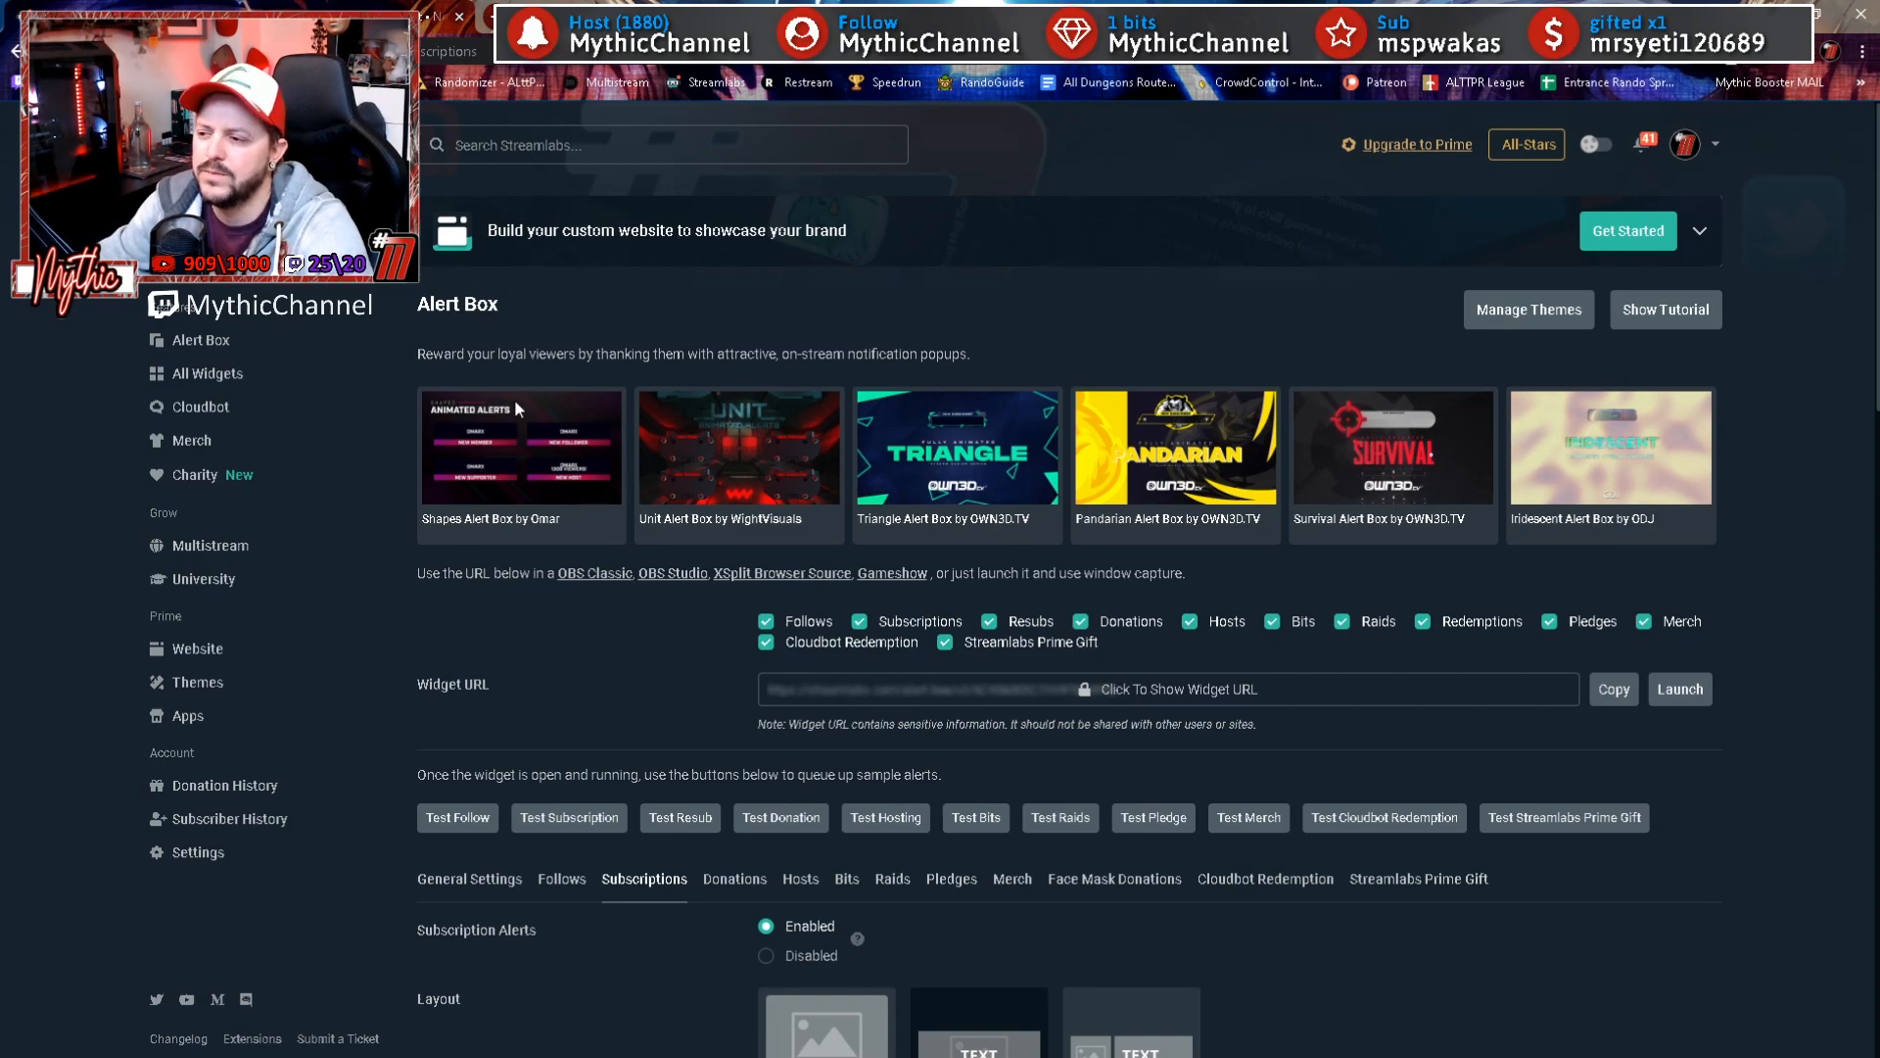
click(1716, 147)
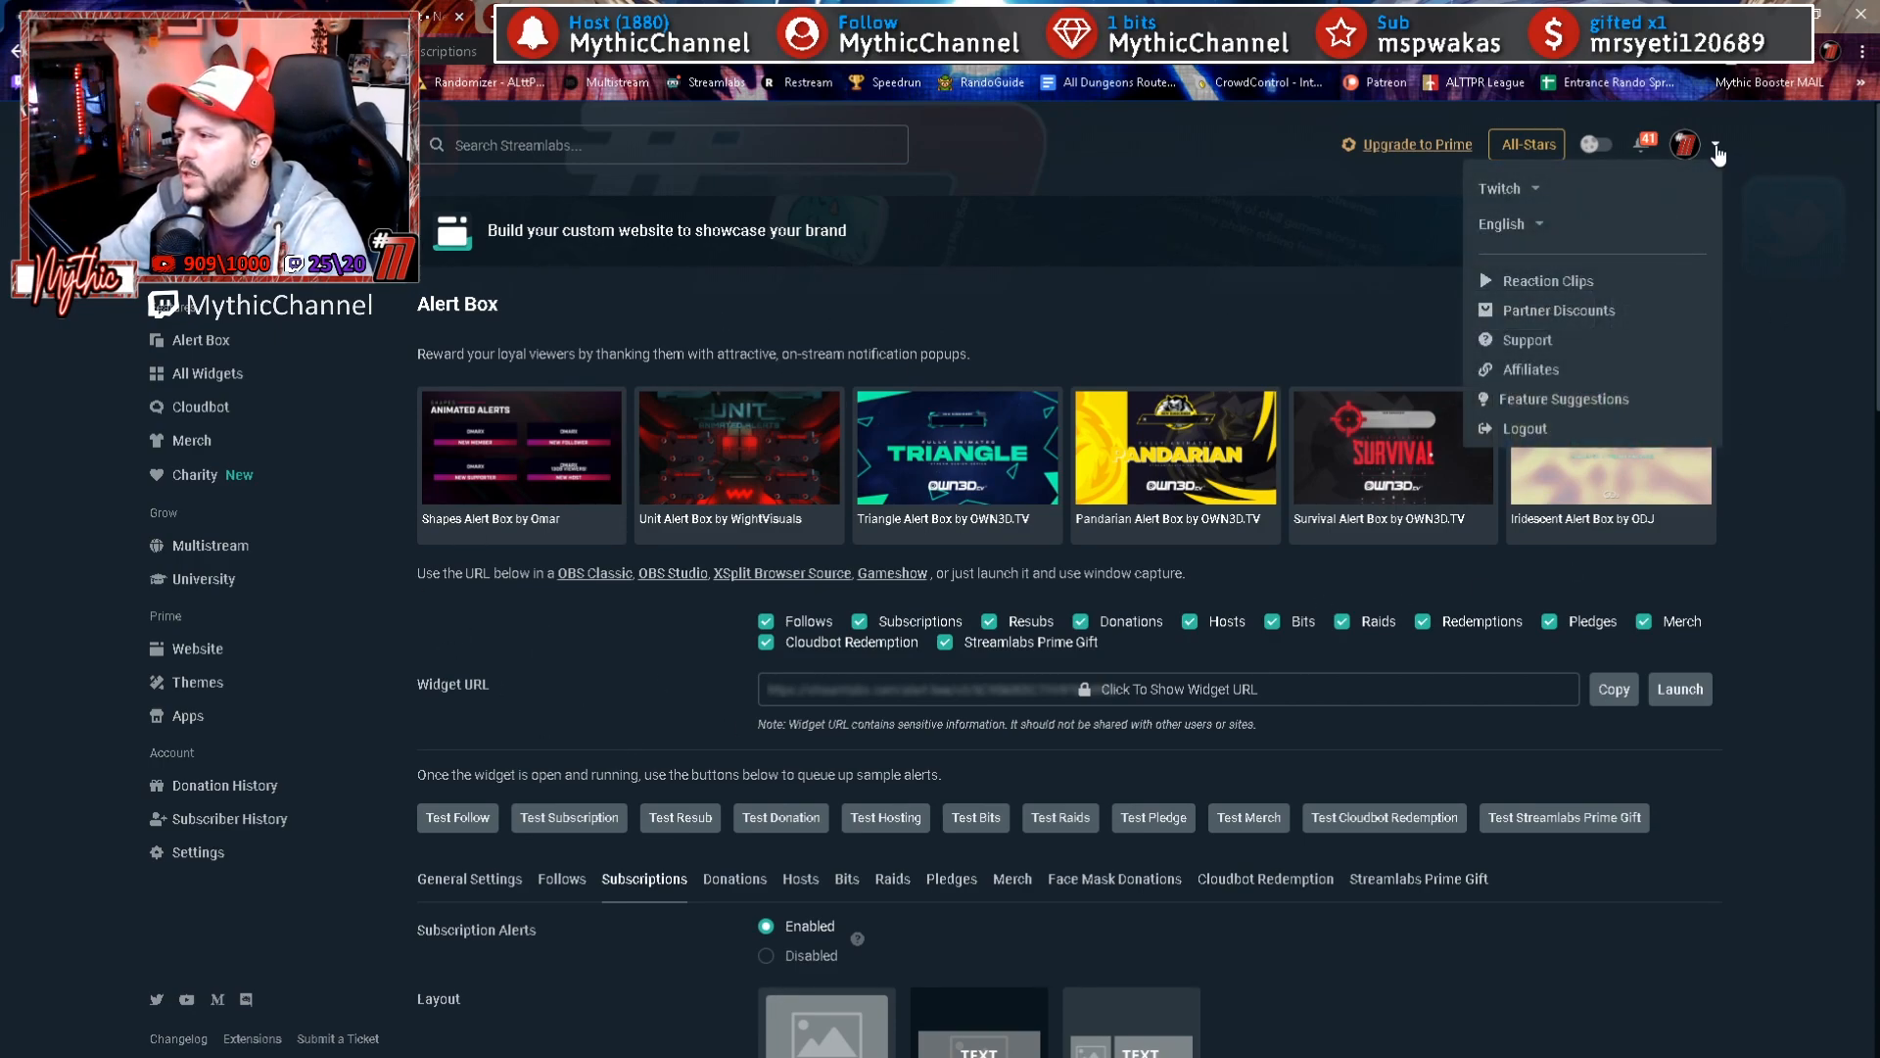
click(1524, 192)
click(1524, 219)
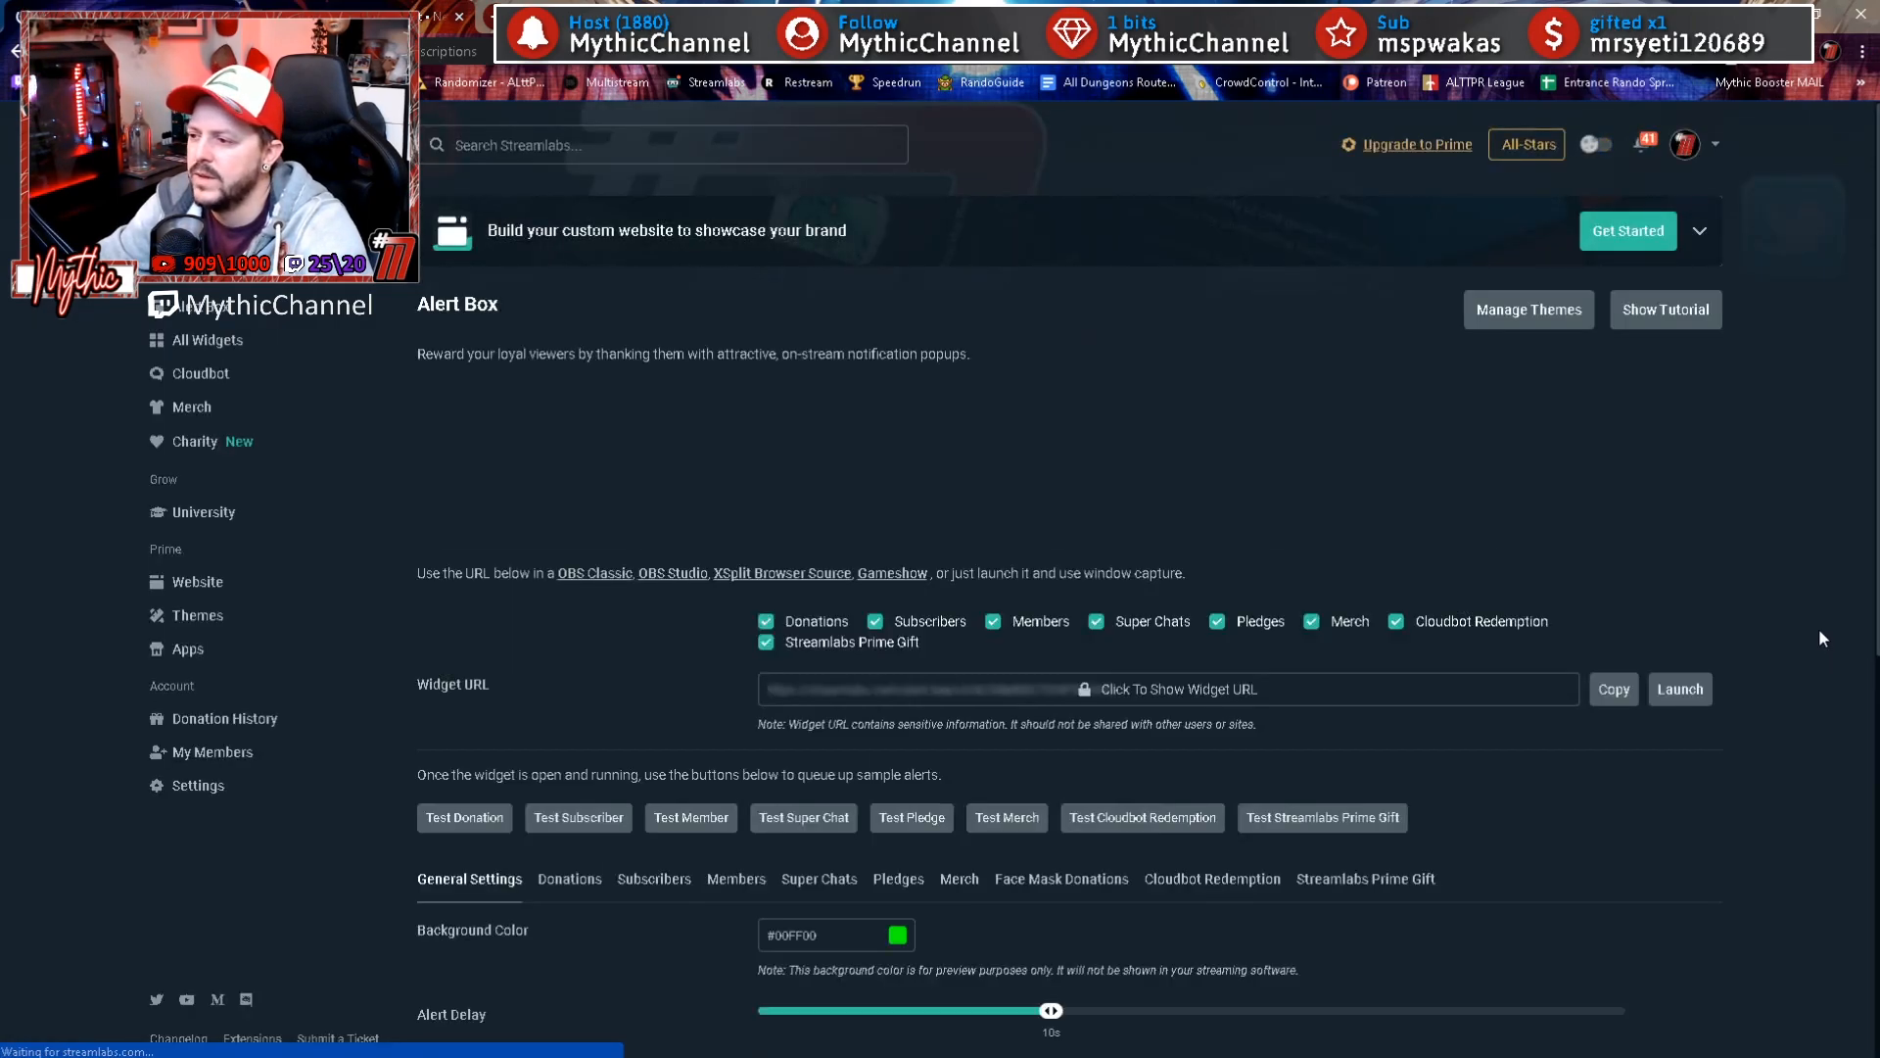
scroll(1819, 627, down, 3)
scroll(1804, 617, up, 3)
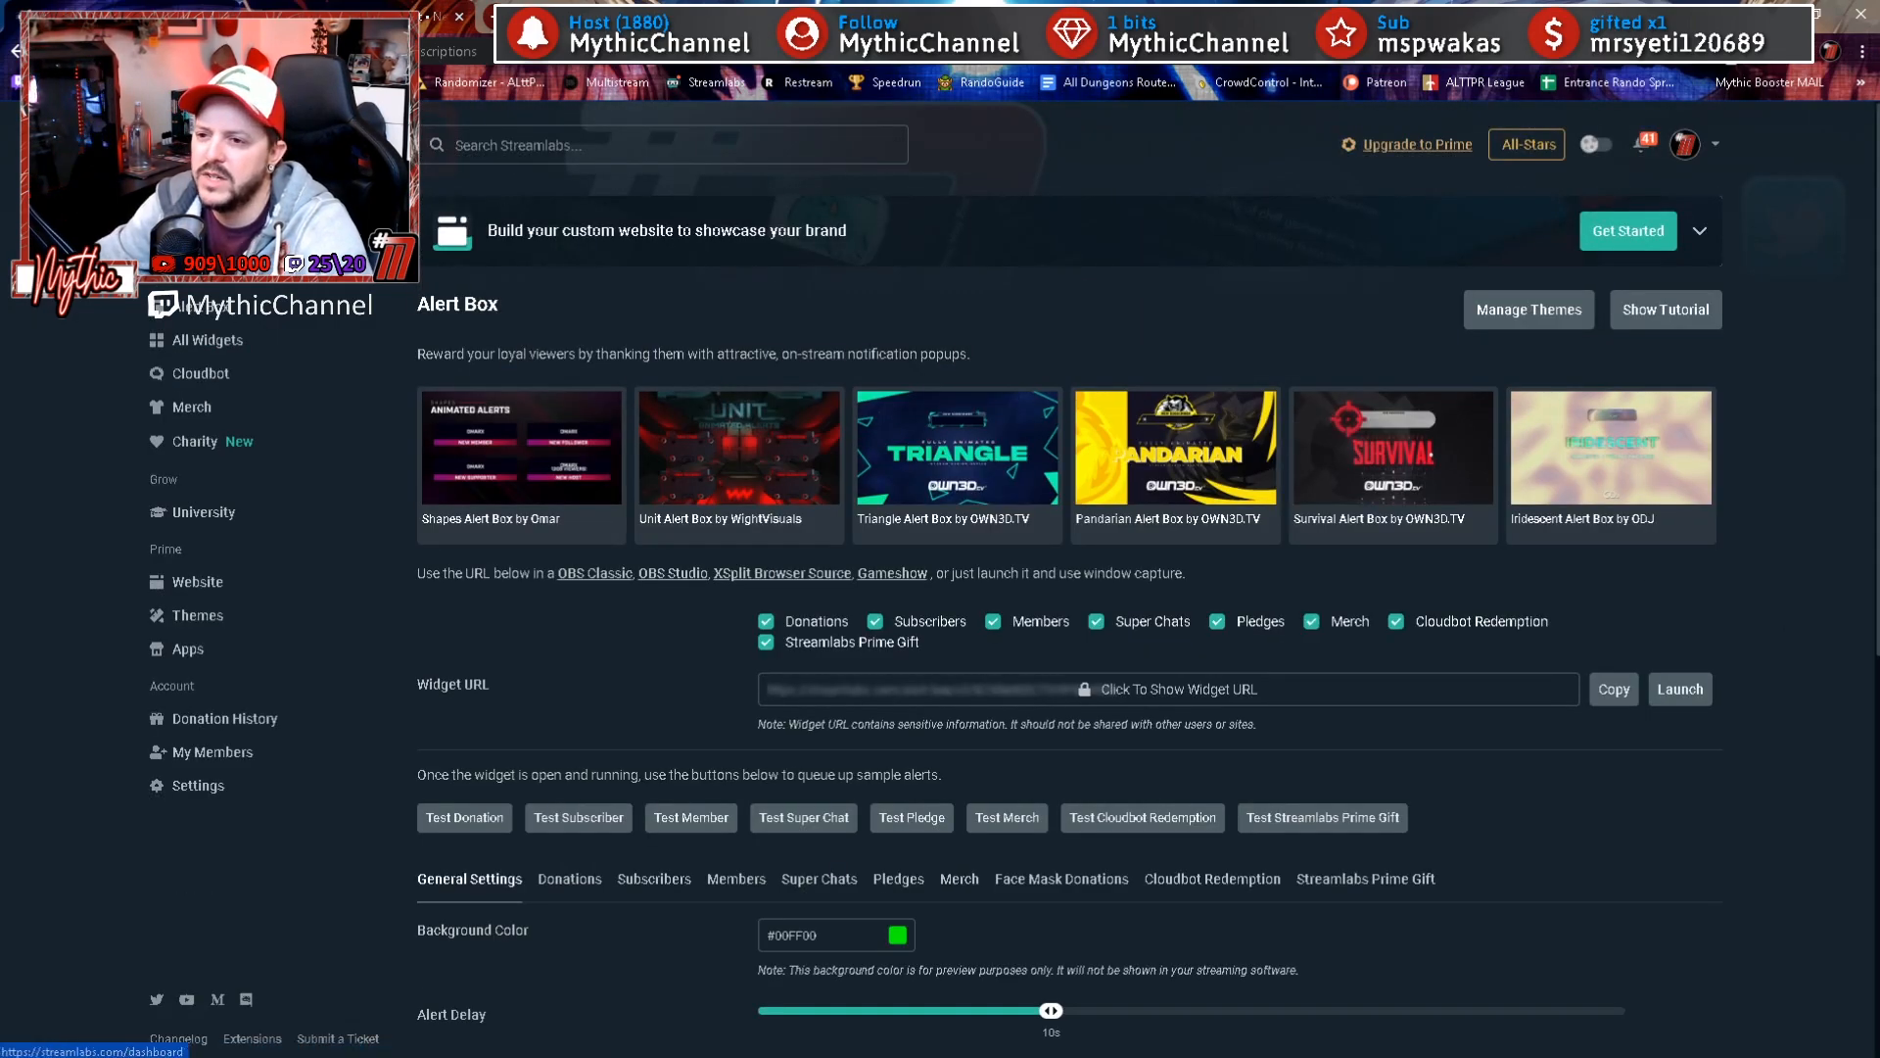
Step: Open the YouTube Alert Box and examine the Donations and Subscribers alert settings
click(210, 312)
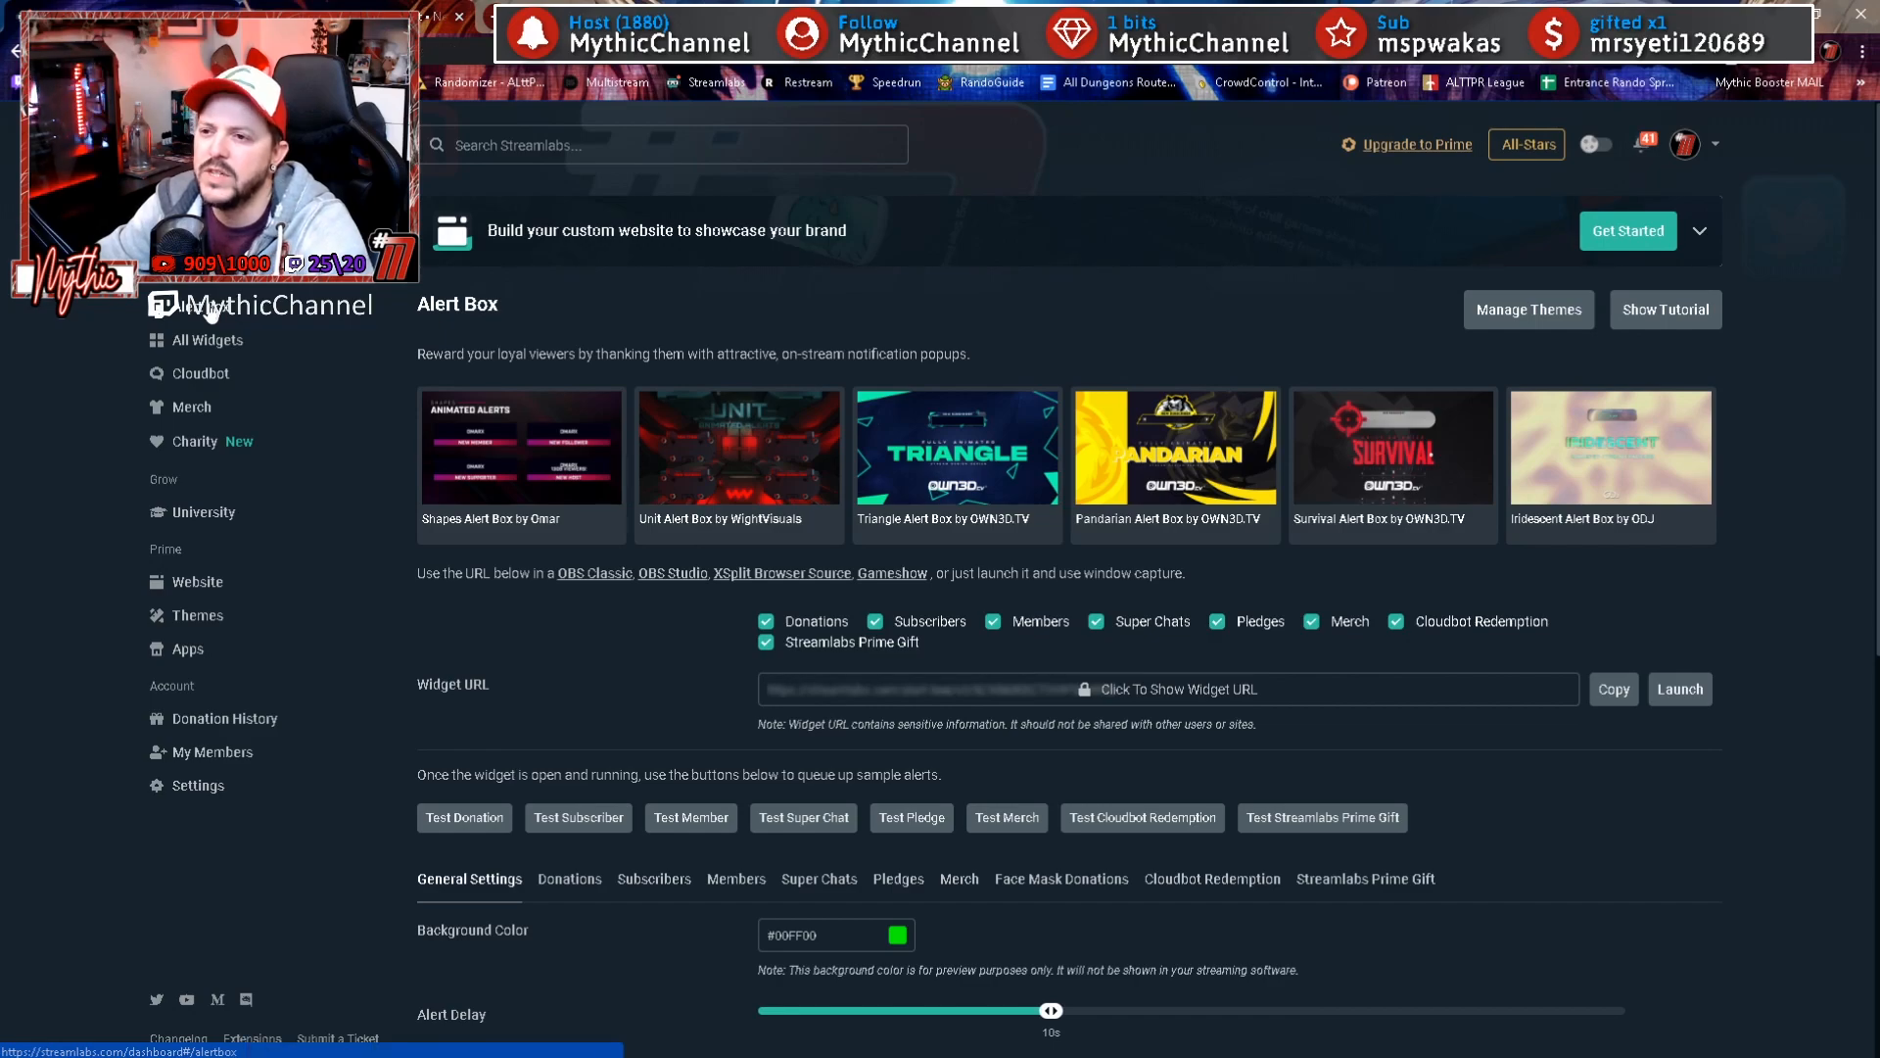
scroll(1774, 789, down, 4)
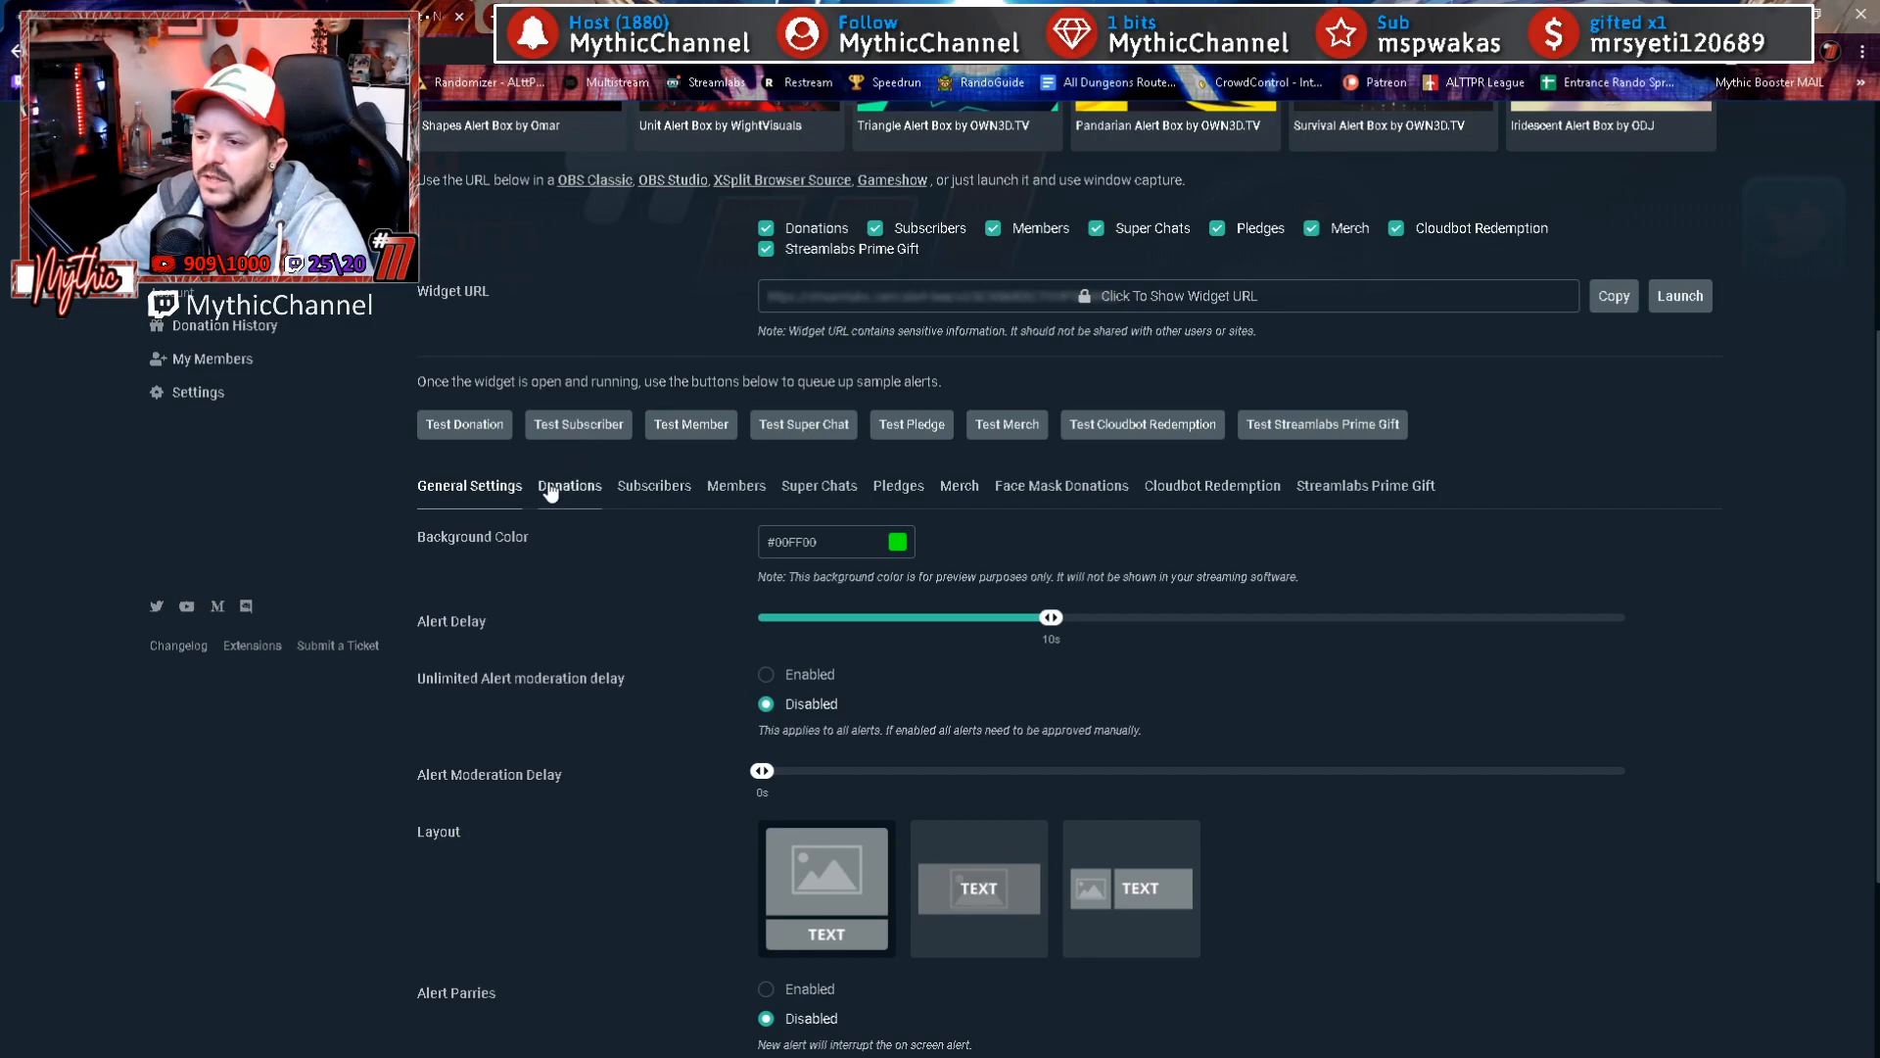
click(591, 492)
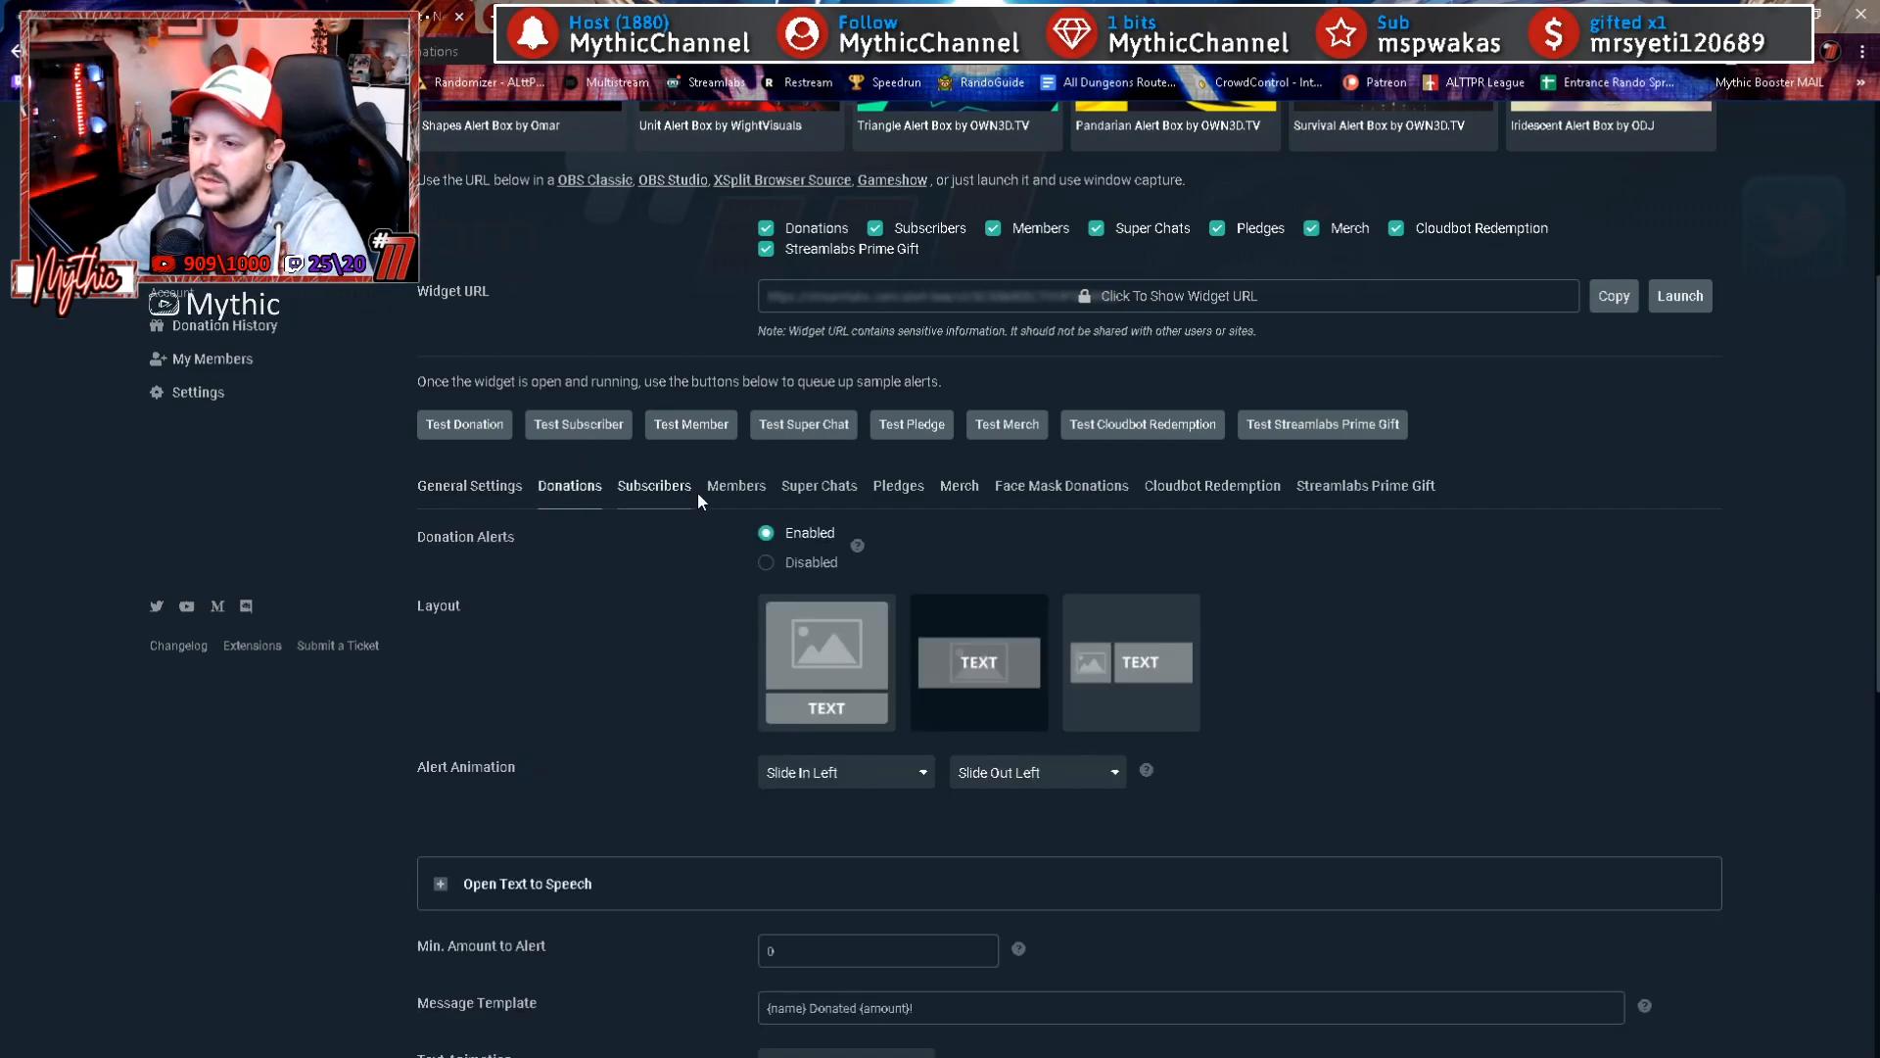
click(670, 497)
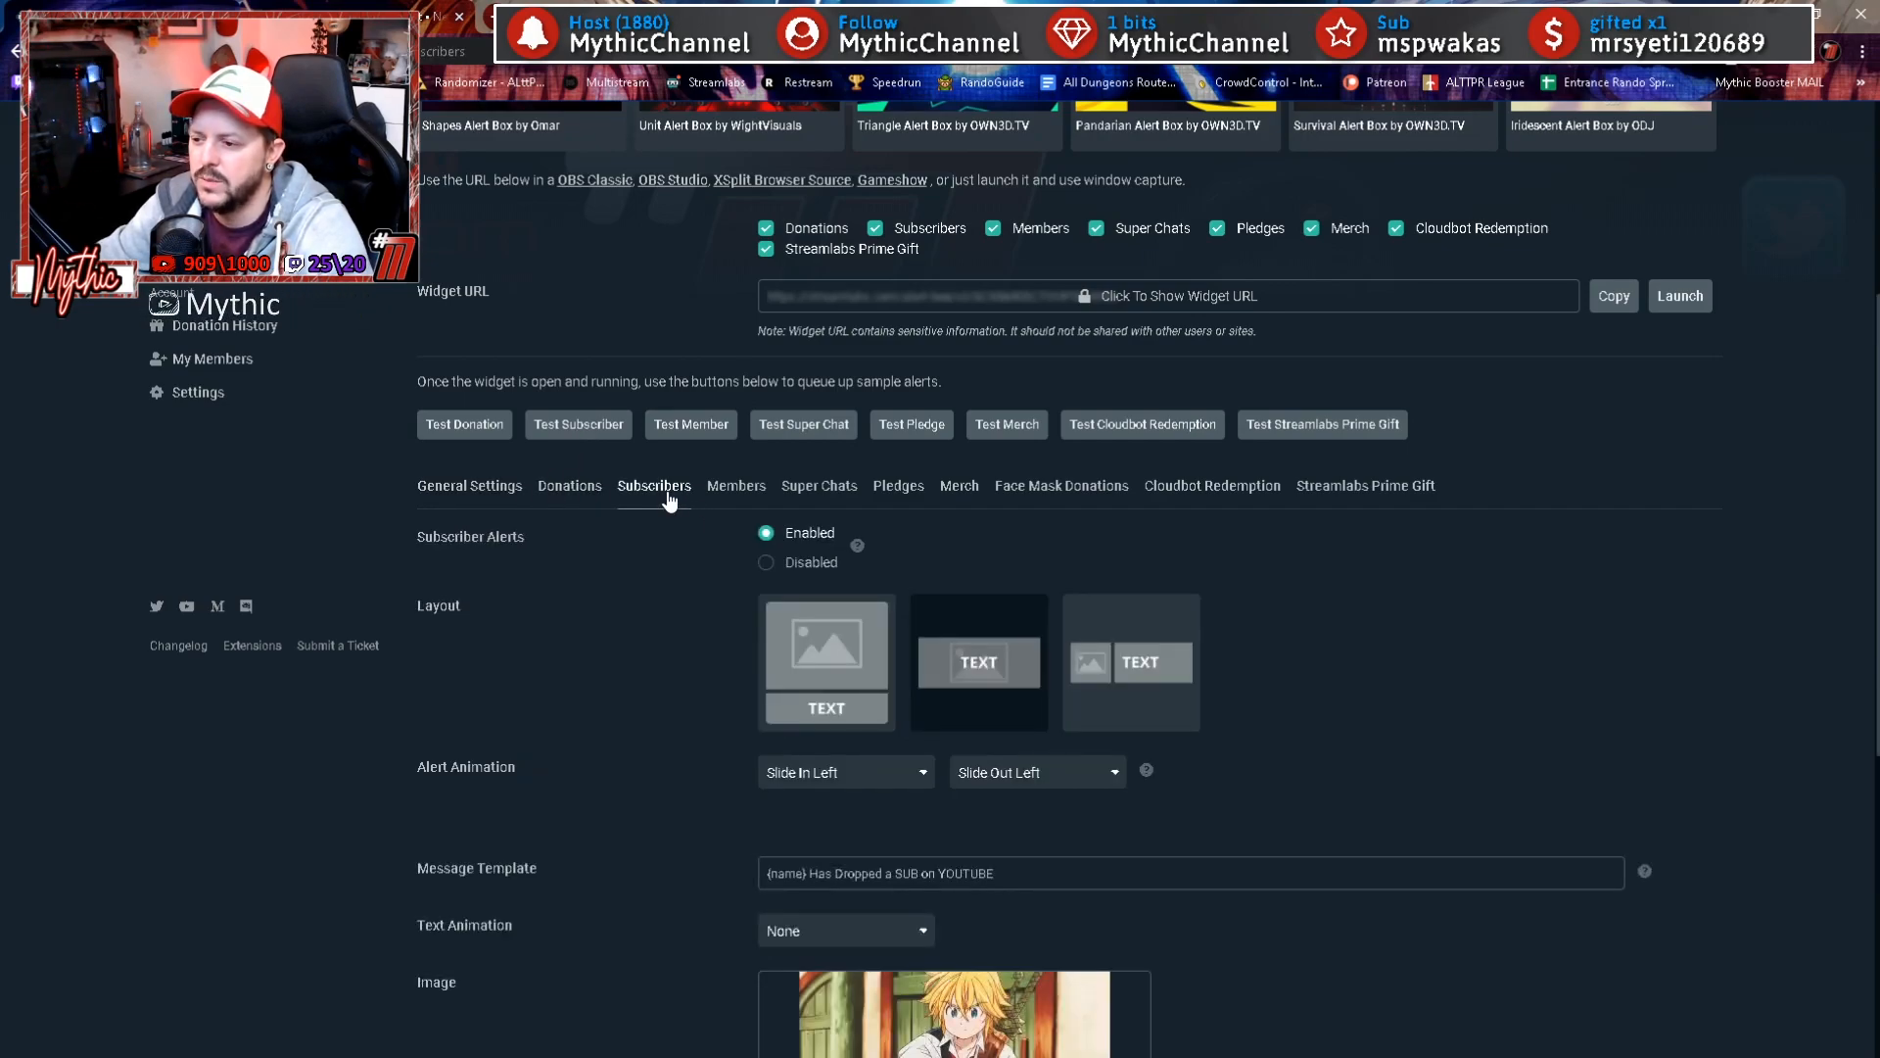
scroll(1436, 628, down, 4)
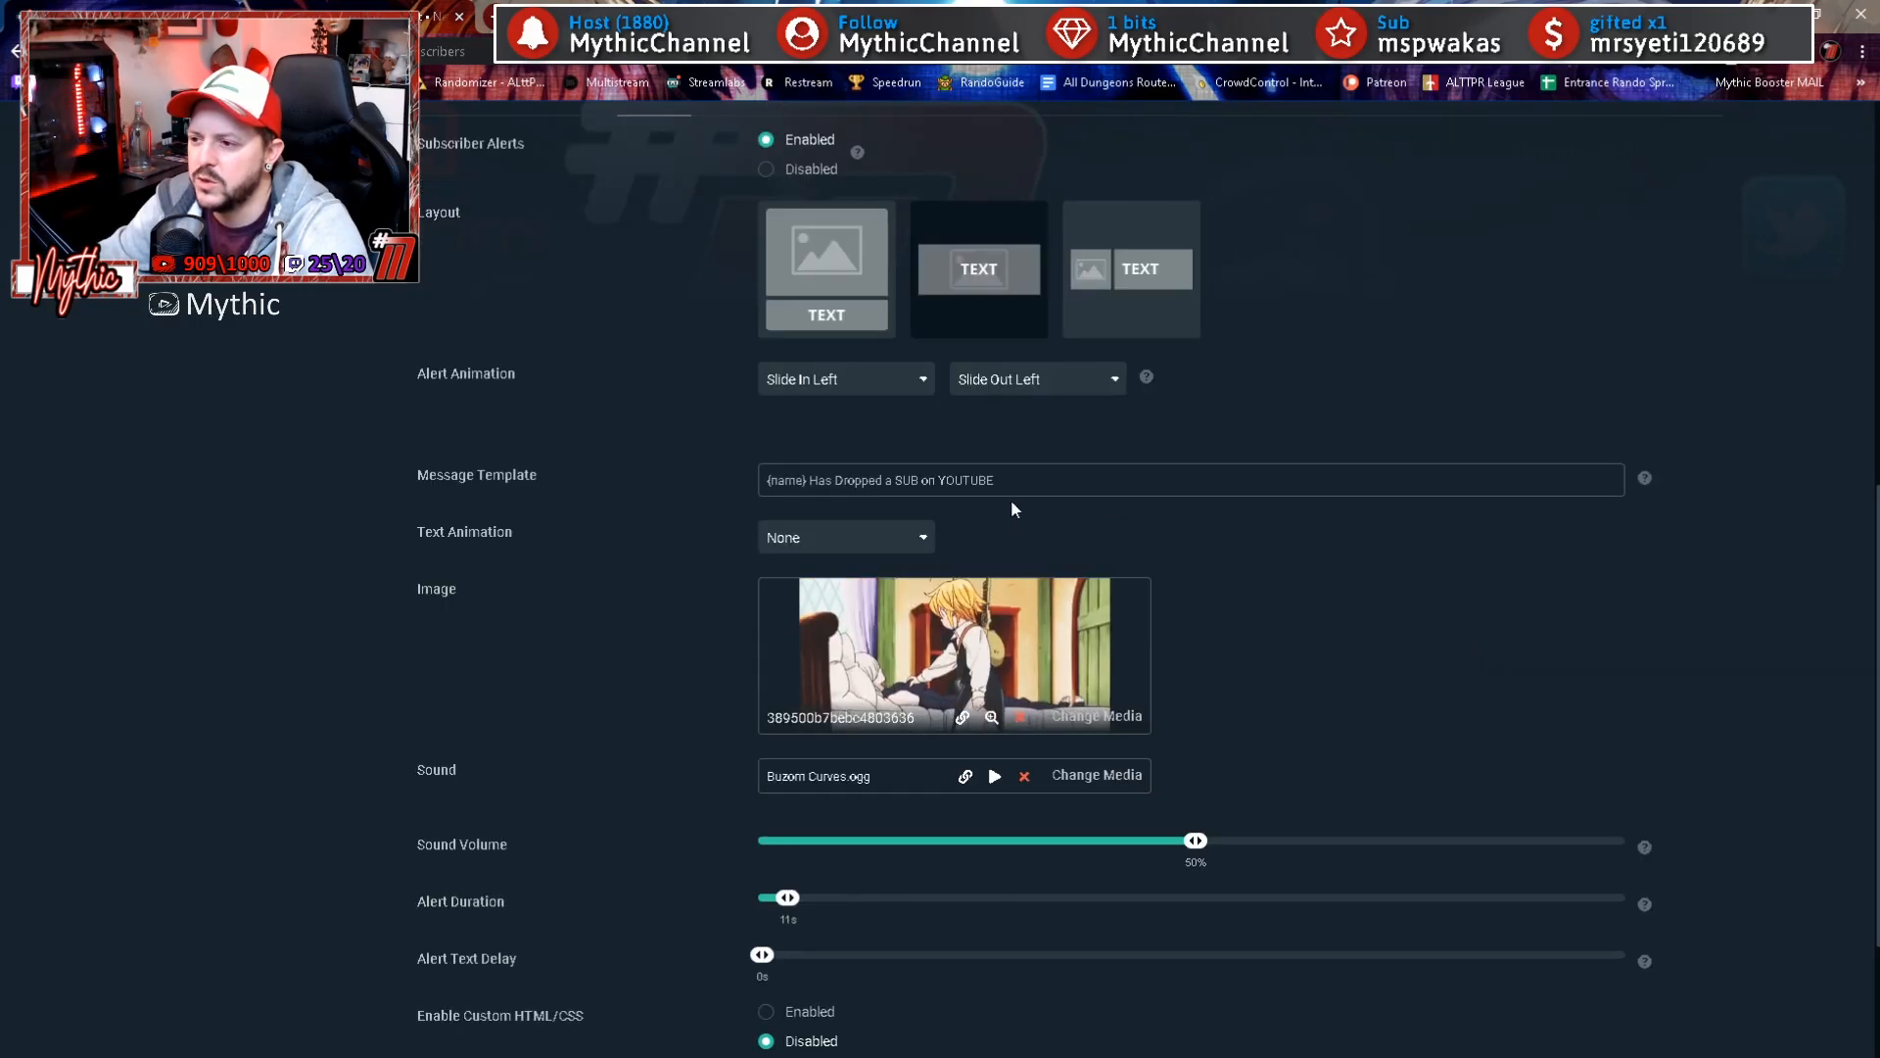
scroll(1231, 367, up, 2)
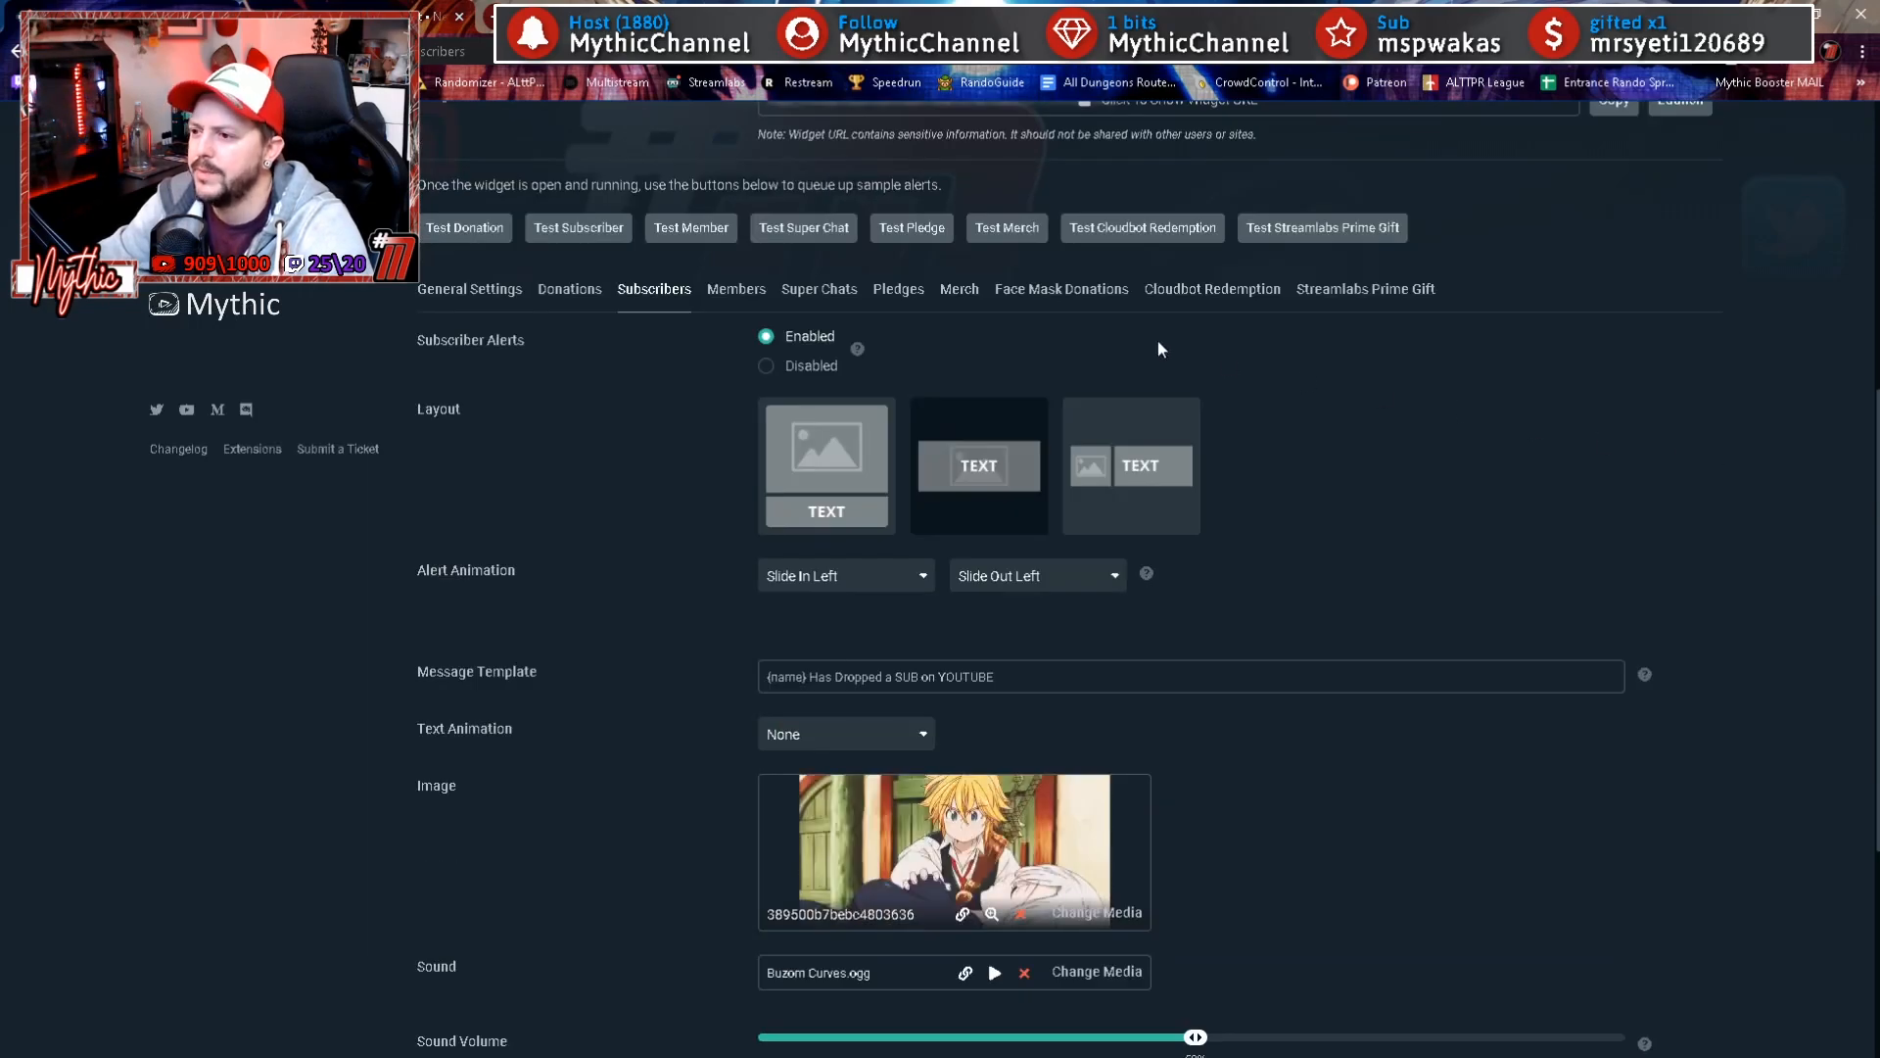
Step: Examine the Members and Super Chats alert settings, including their message templates, images and sounds
click(732, 291)
scroll(844, 602, down, 1)
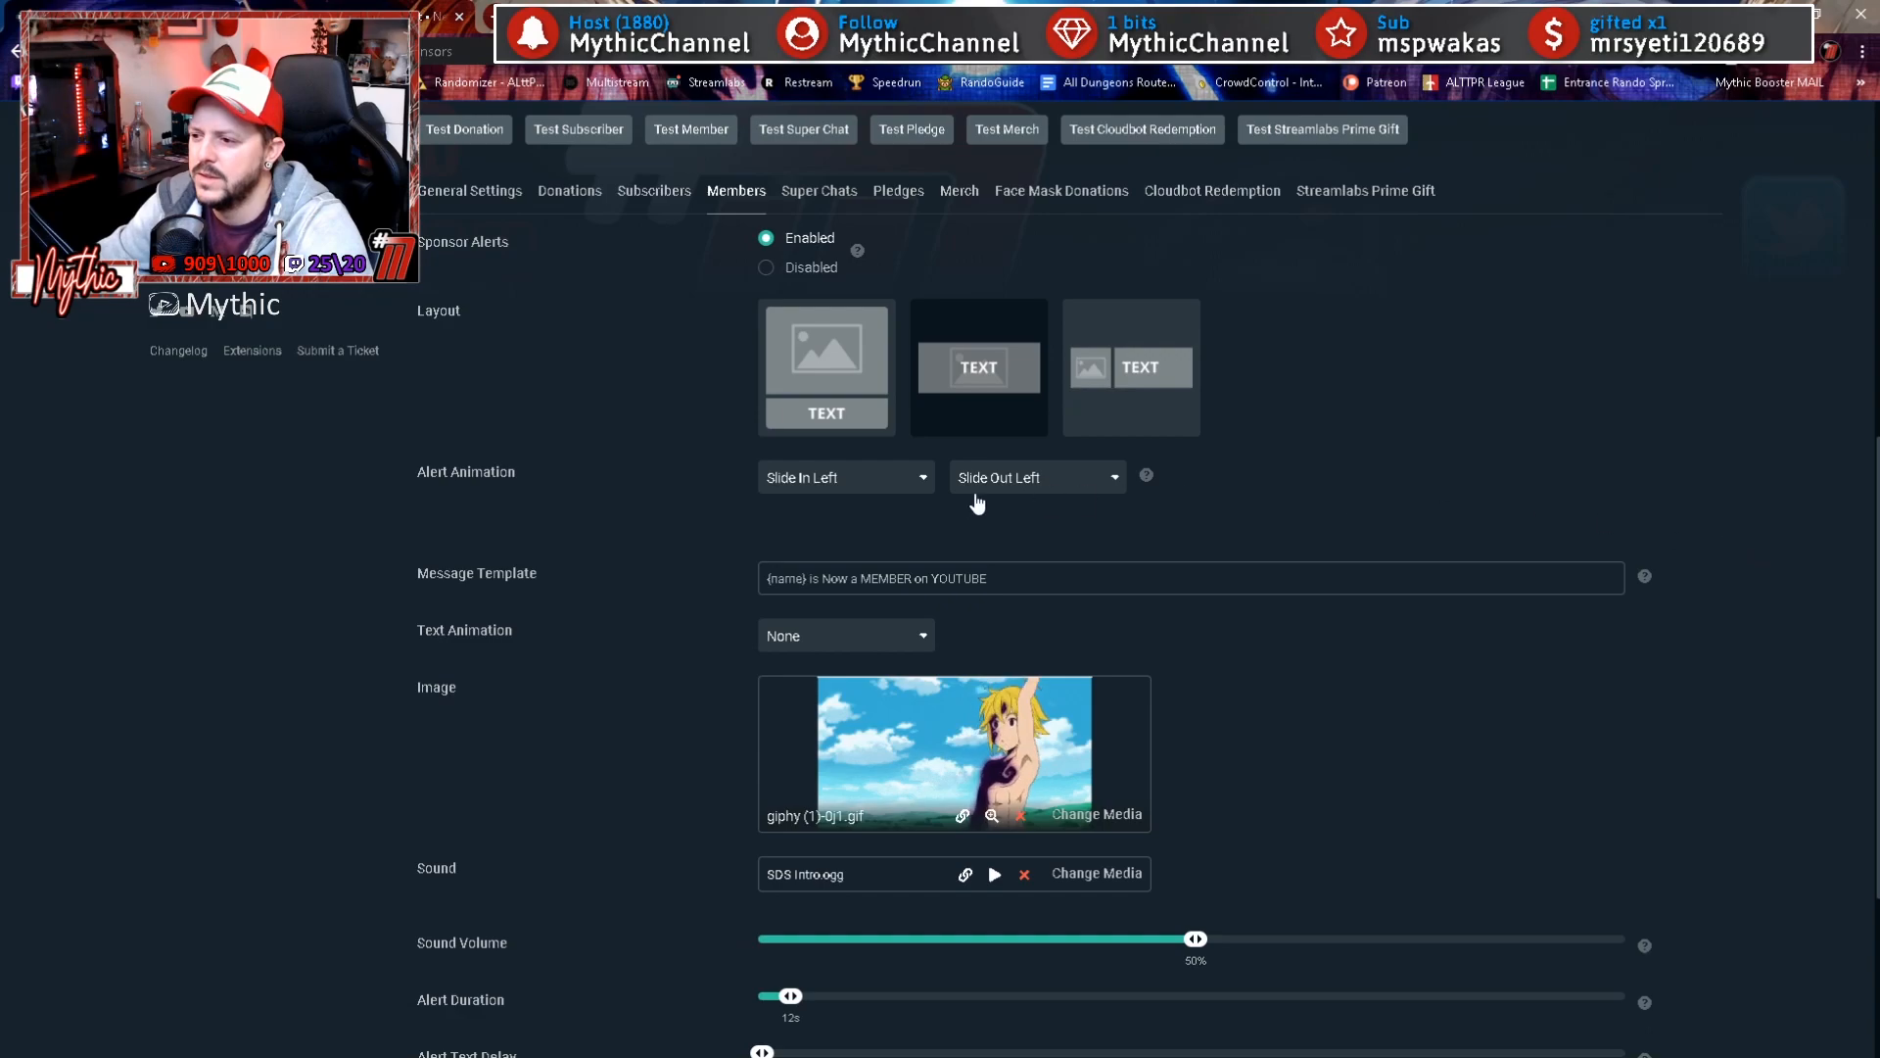
scroll(846, 609, up, 2)
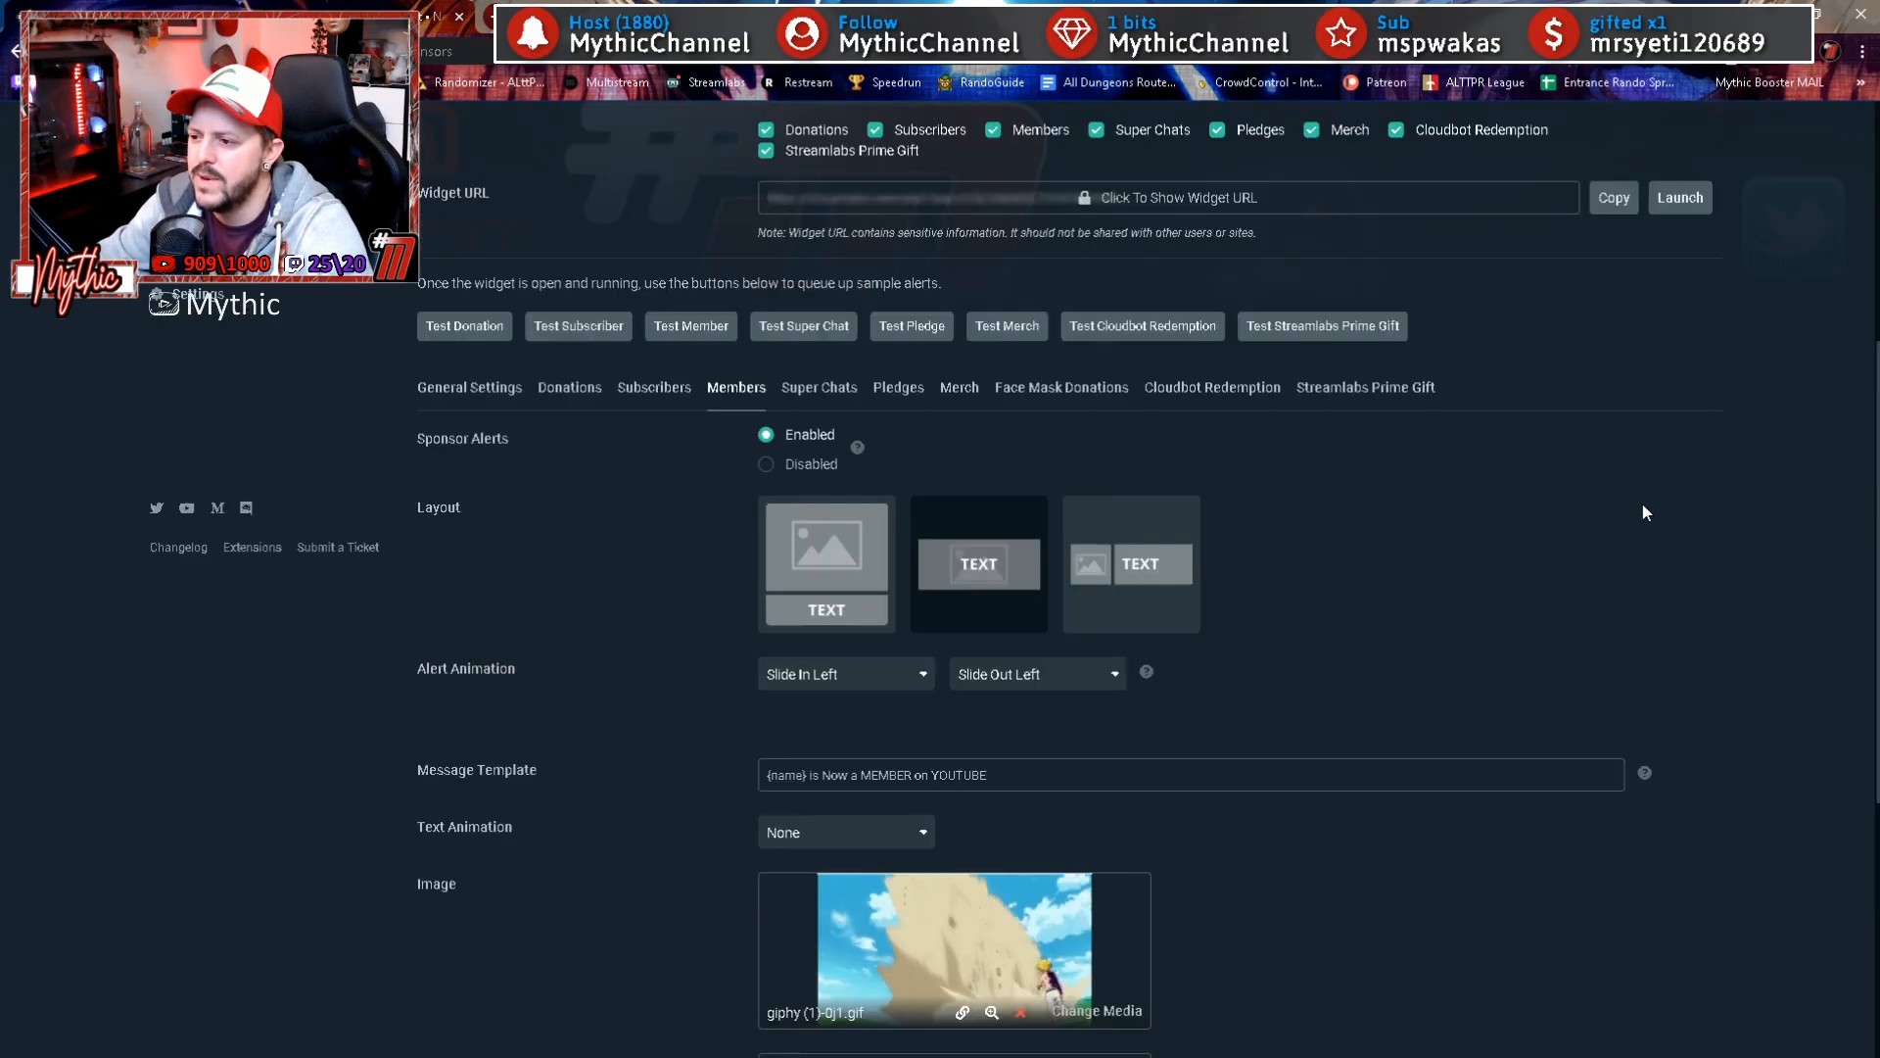
click(822, 391)
scroll(1763, 620, down, 2)
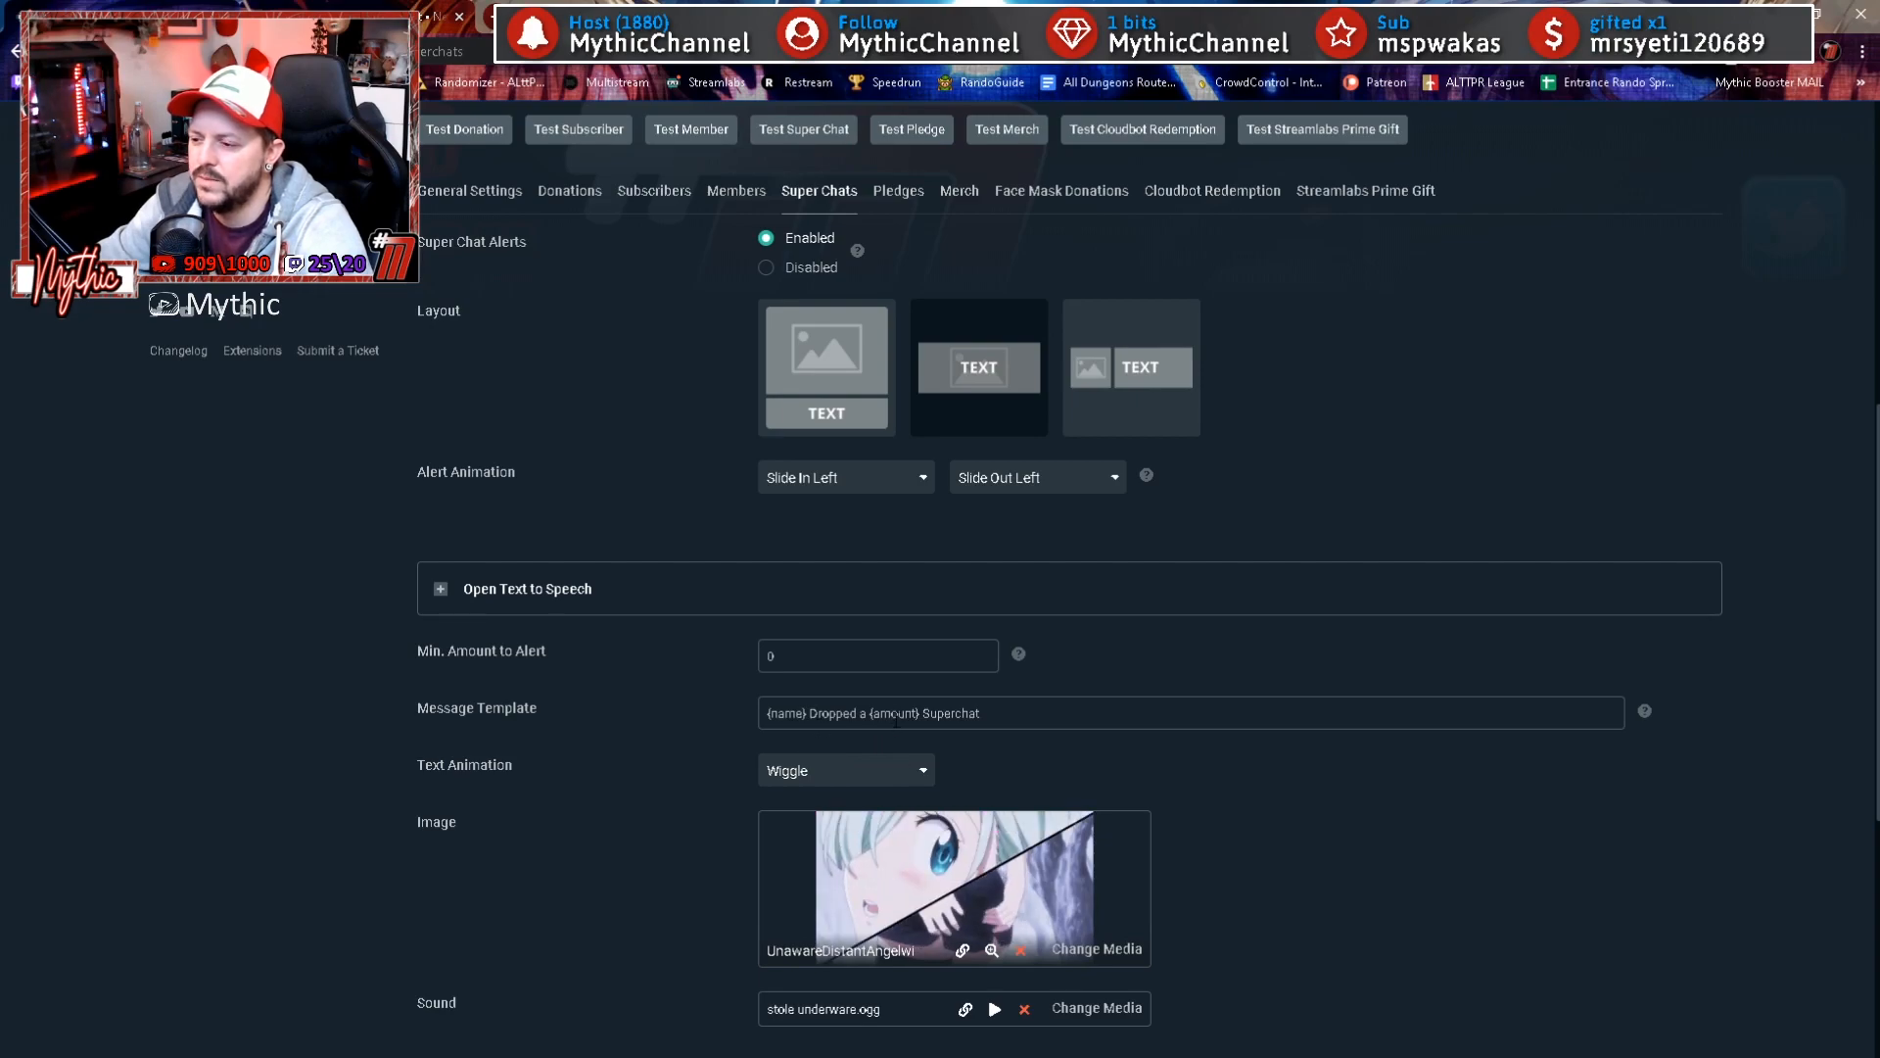
Step: Review the Super Chats alert settings, from layout and animation to message template, media, sound volume and duration
scroll(1540, 524, up, 2)
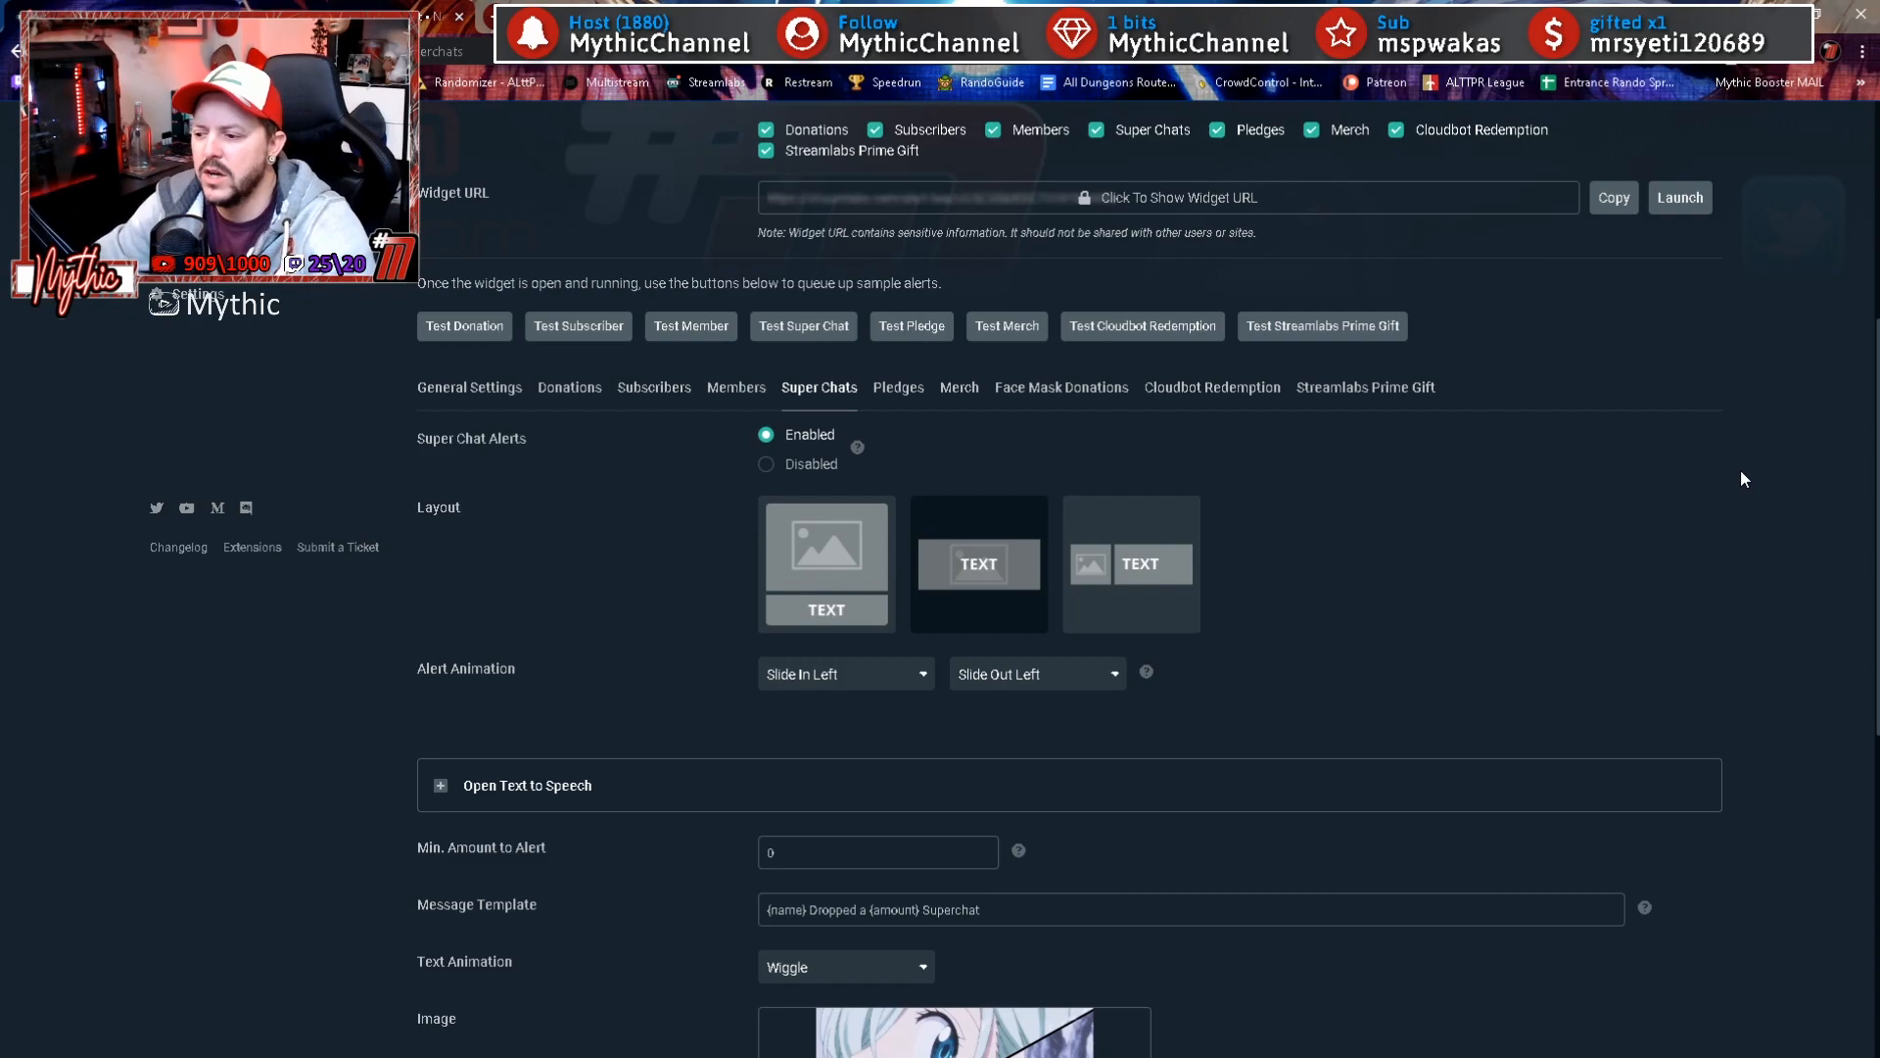
scroll(1739, 480, down, 3)
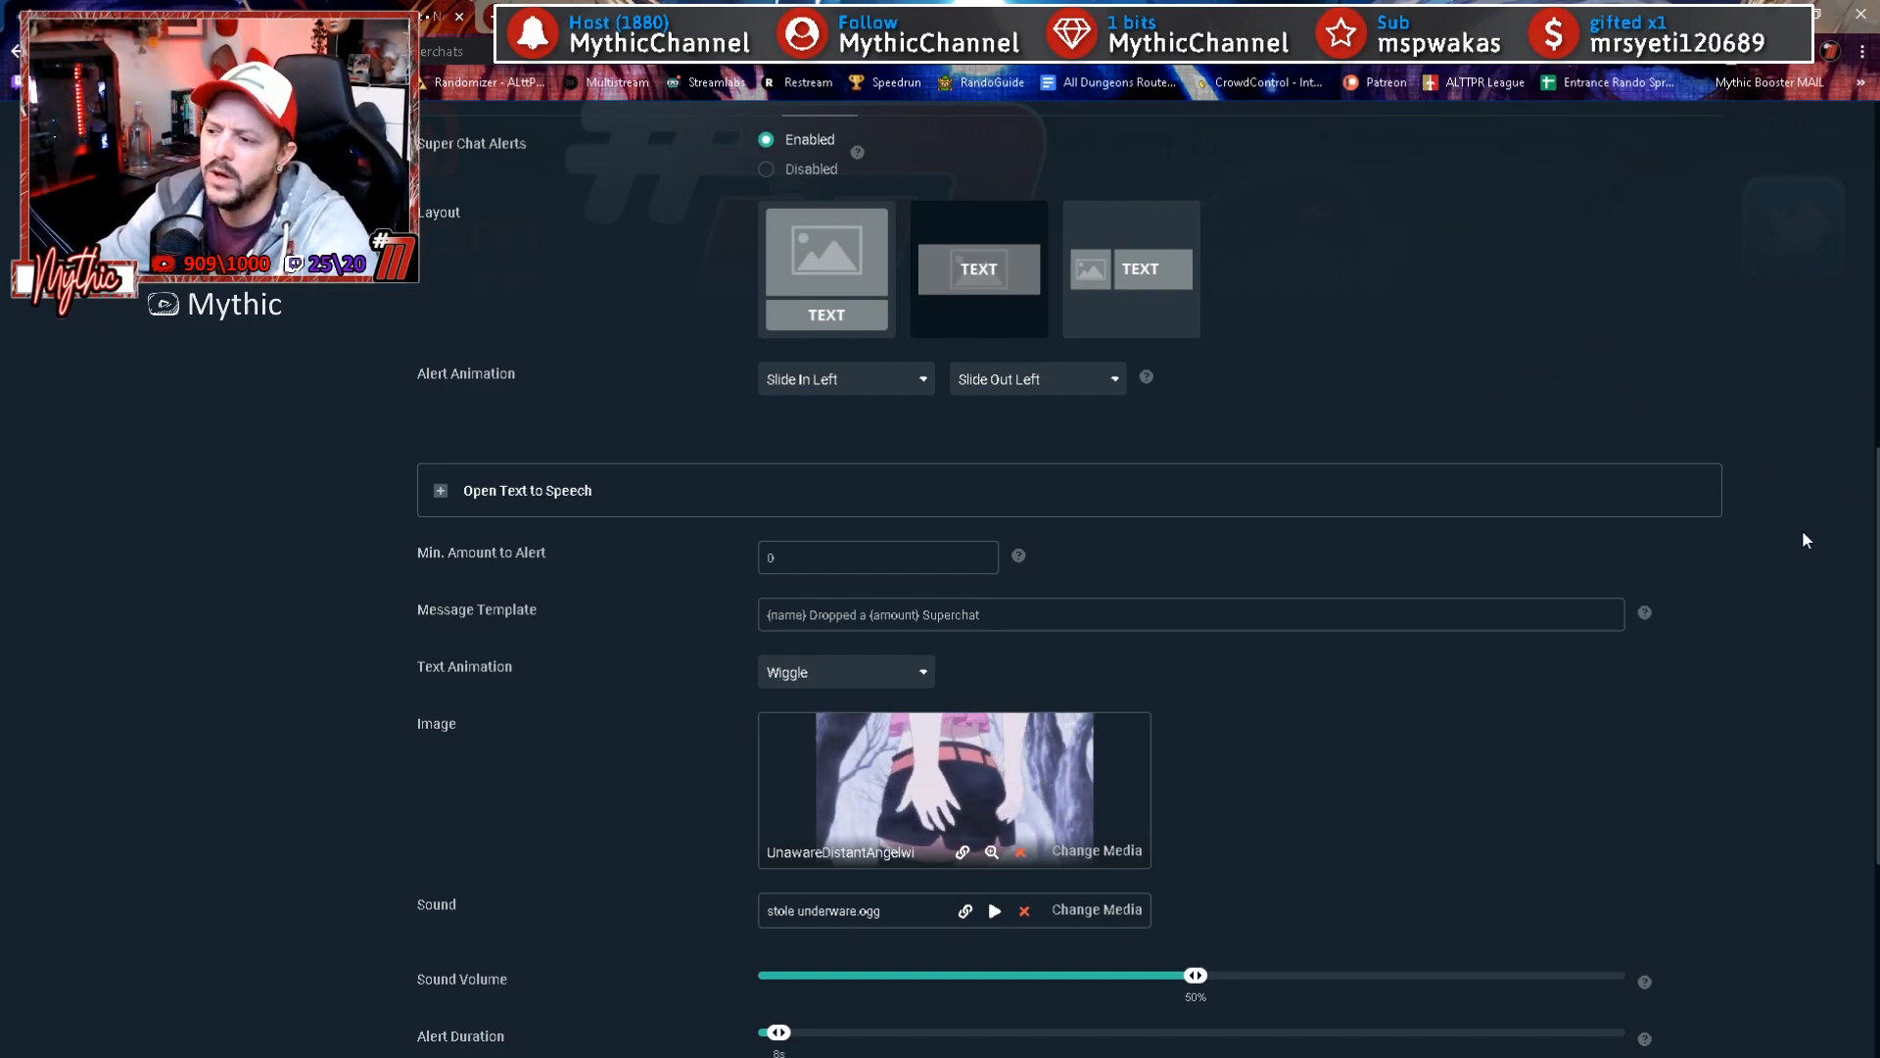
scroll(1800, 538, down, 2)
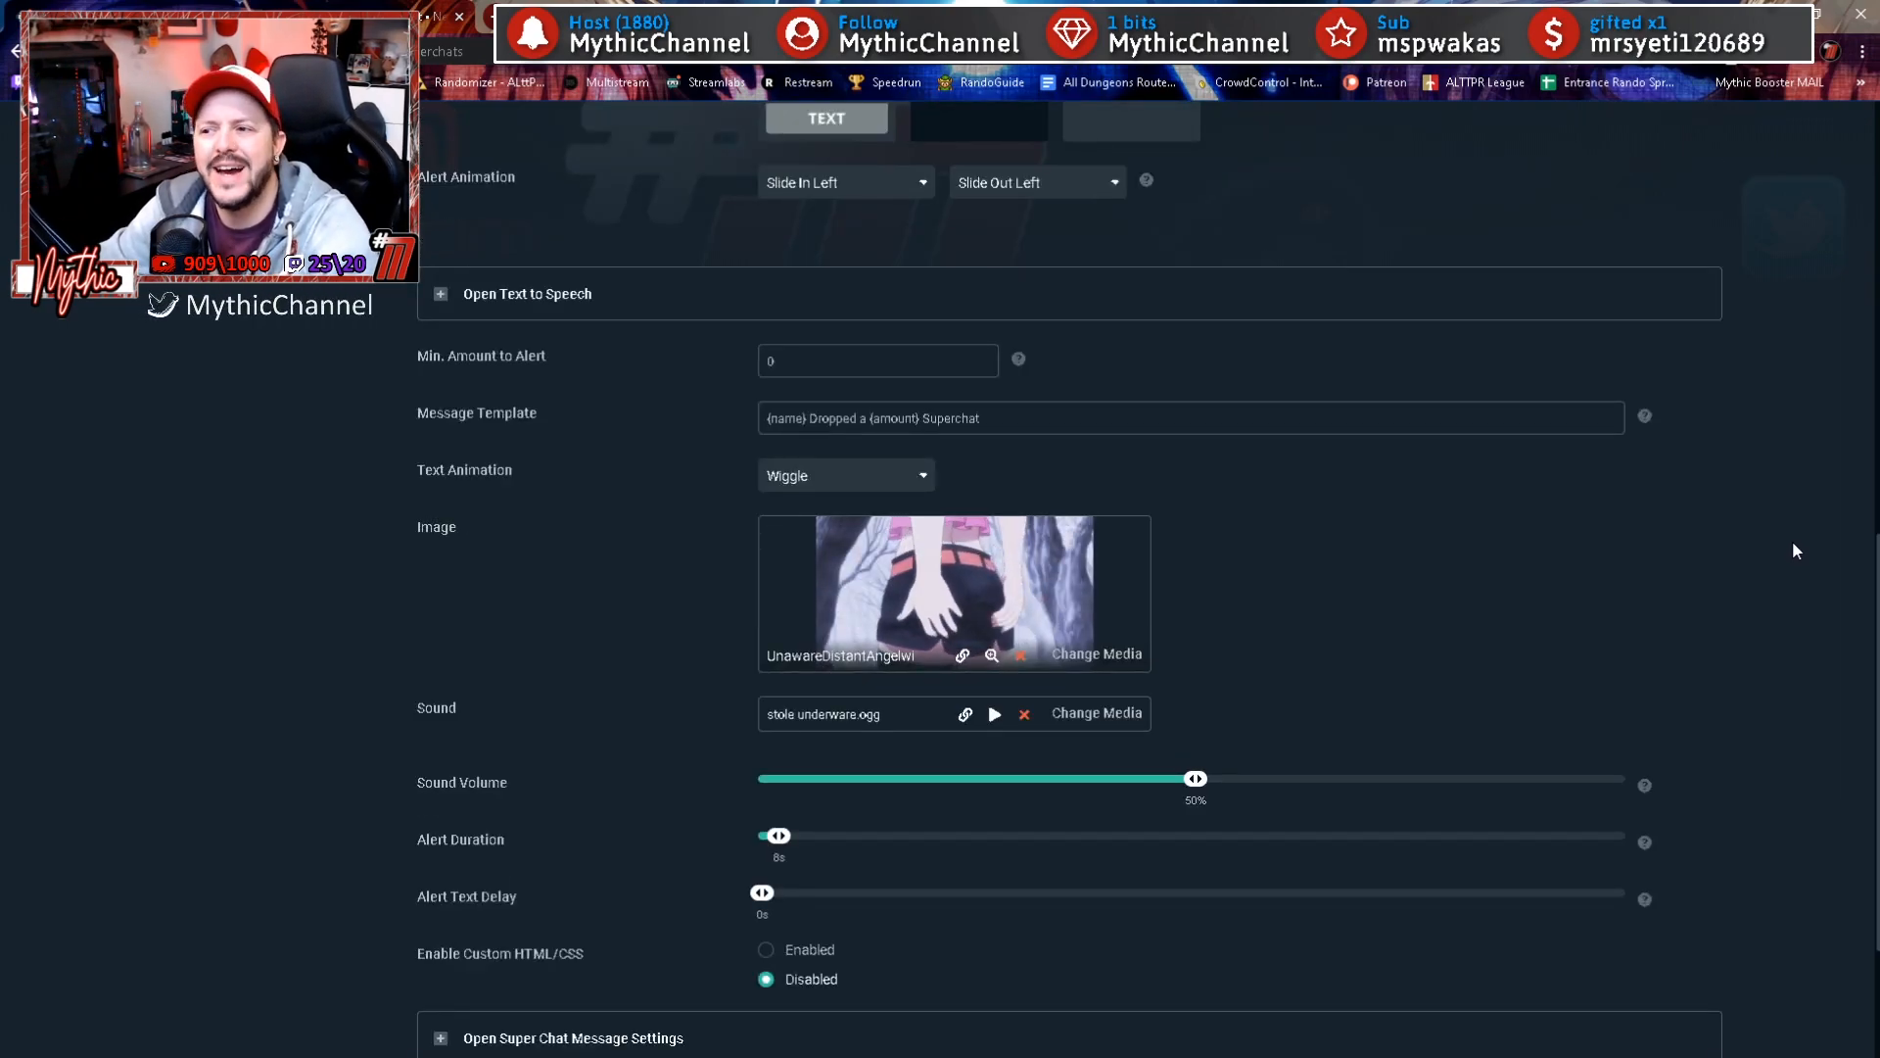
scroll(1795, 546, up, 5)
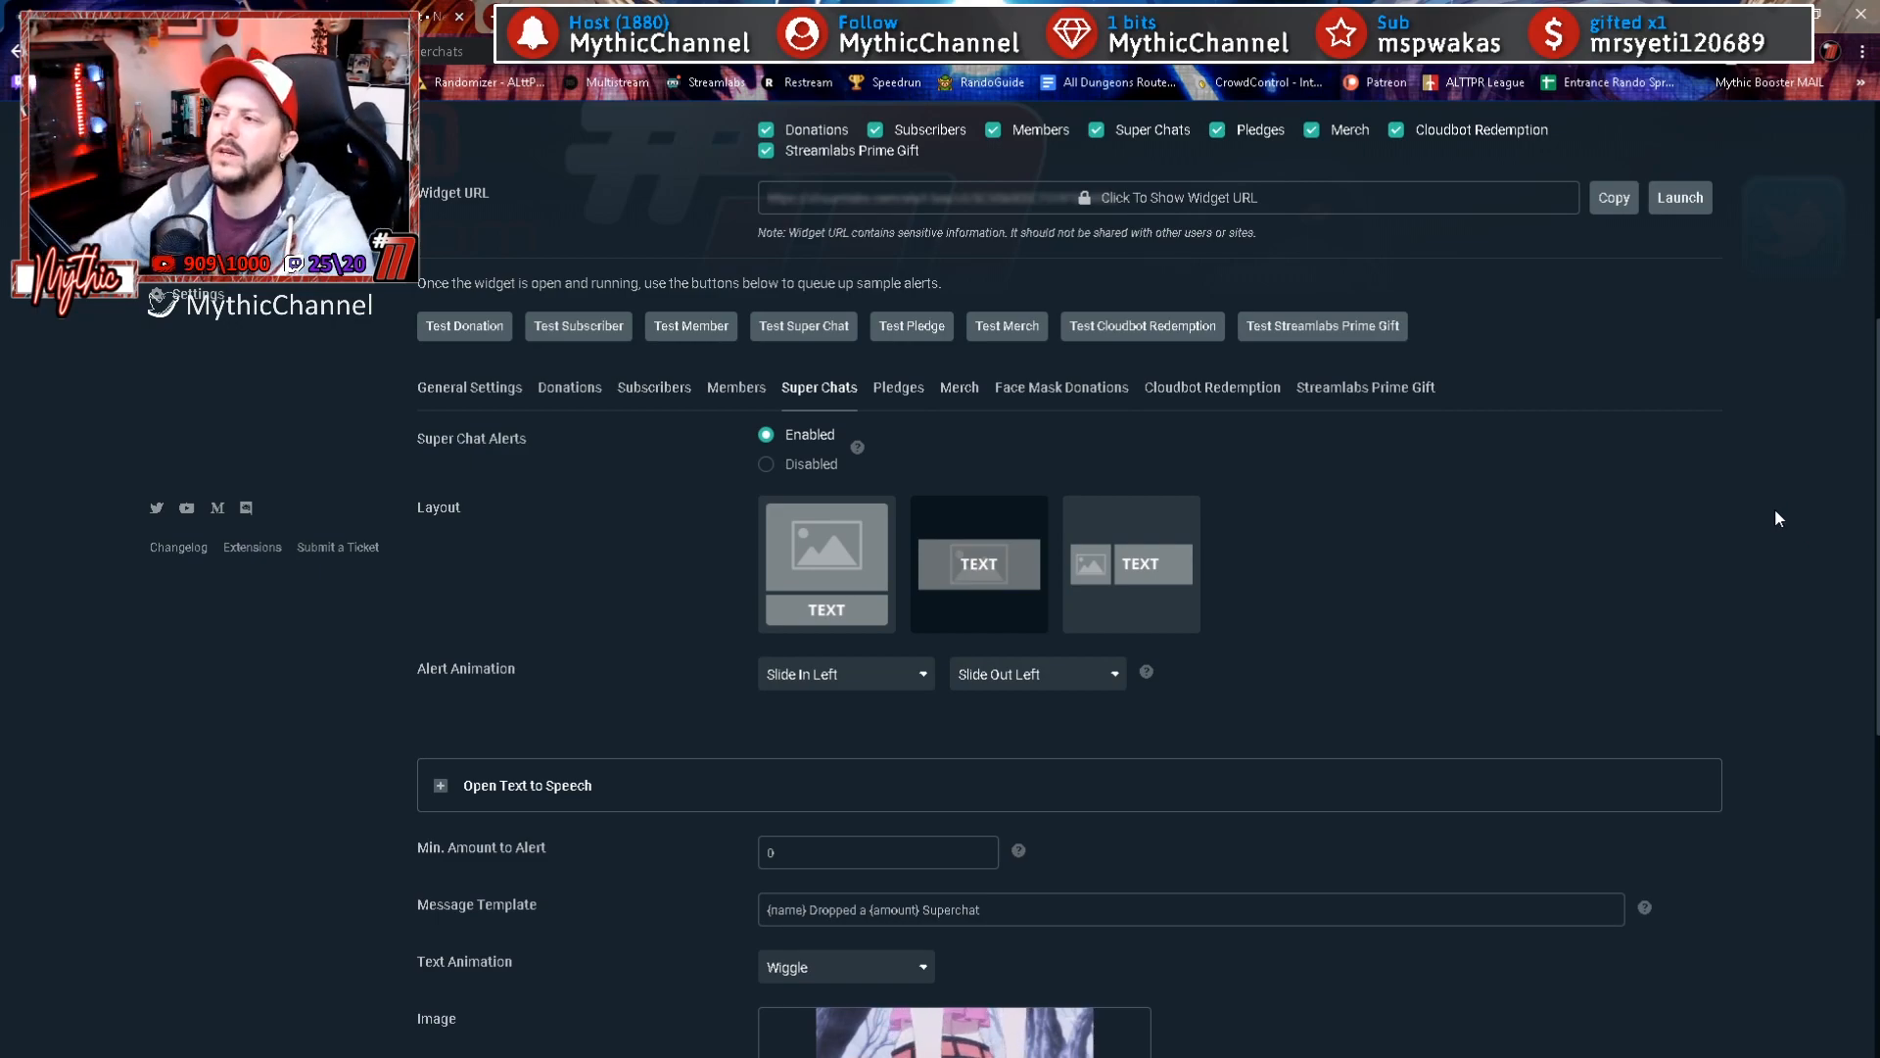
scroll(1702, 387, up, 1)
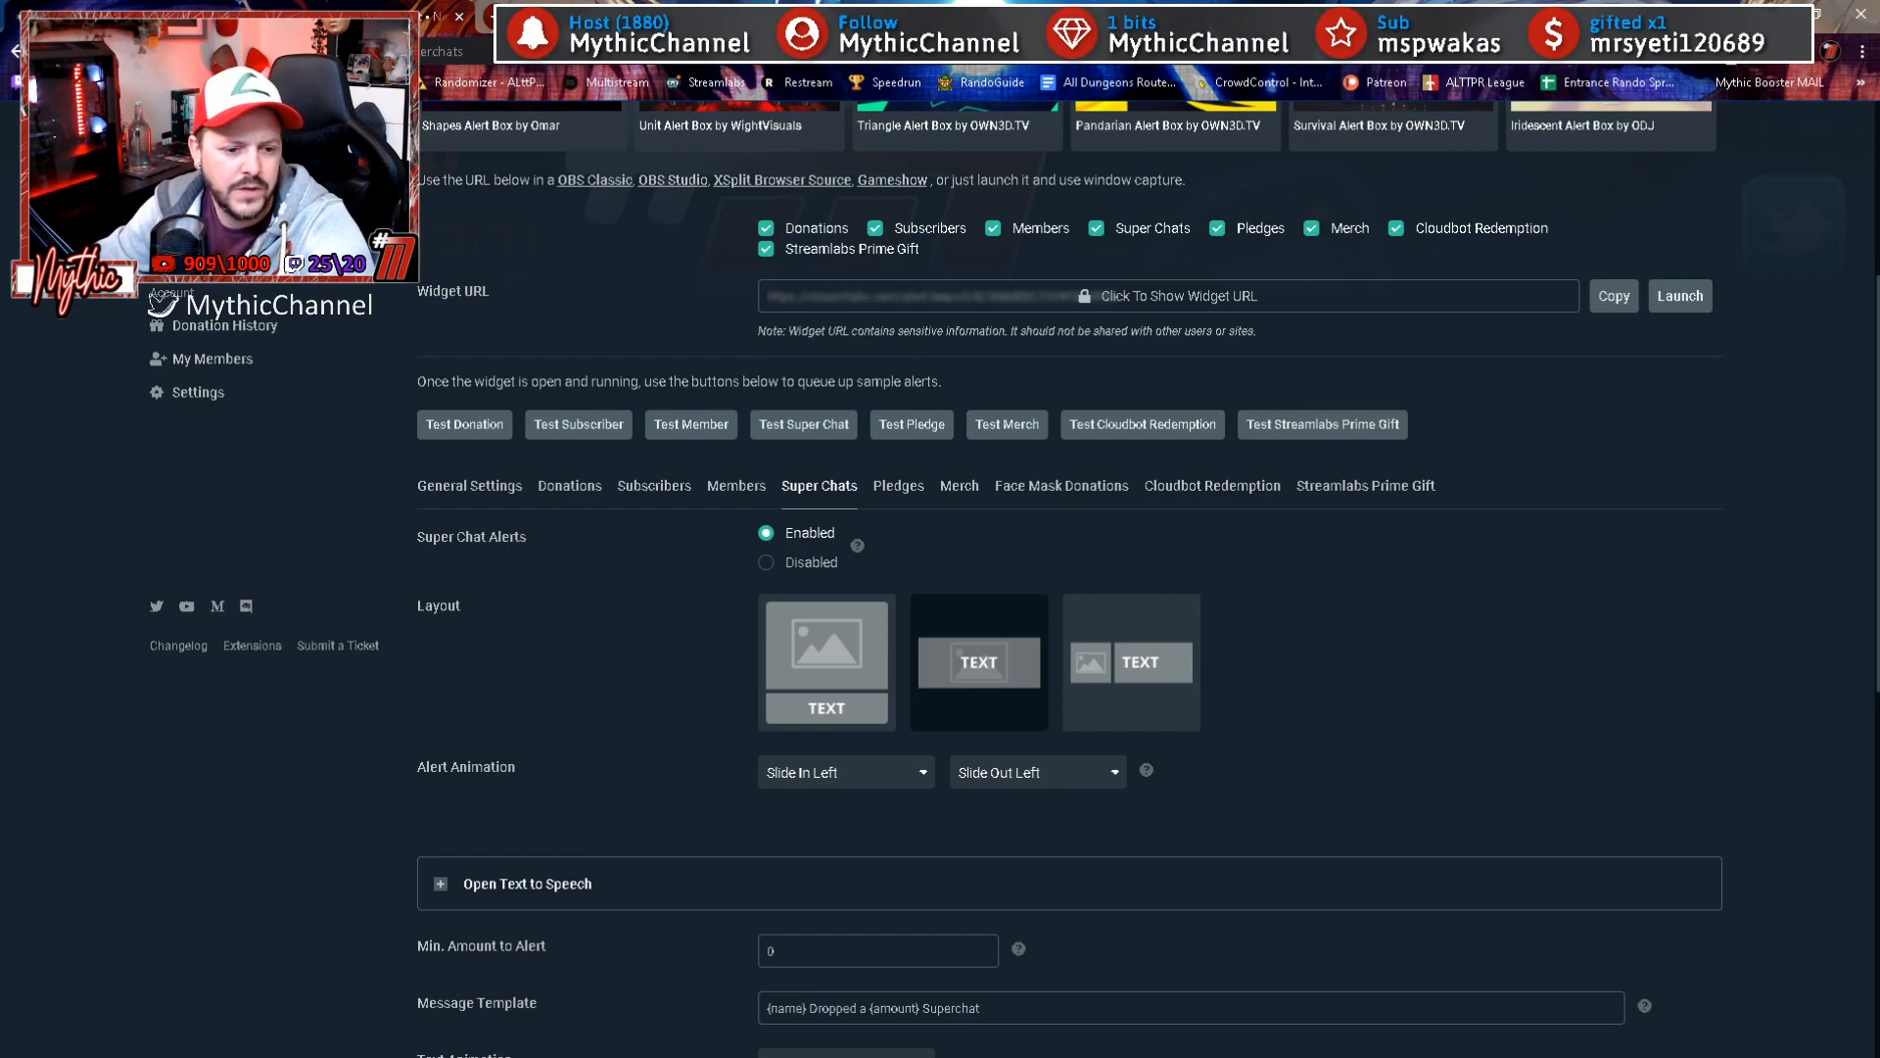
Step: Switch to Streamlabs OBS, inspect the ALERTS source's widget settings, close them without saving and deselect the source
key(alt+Tab)
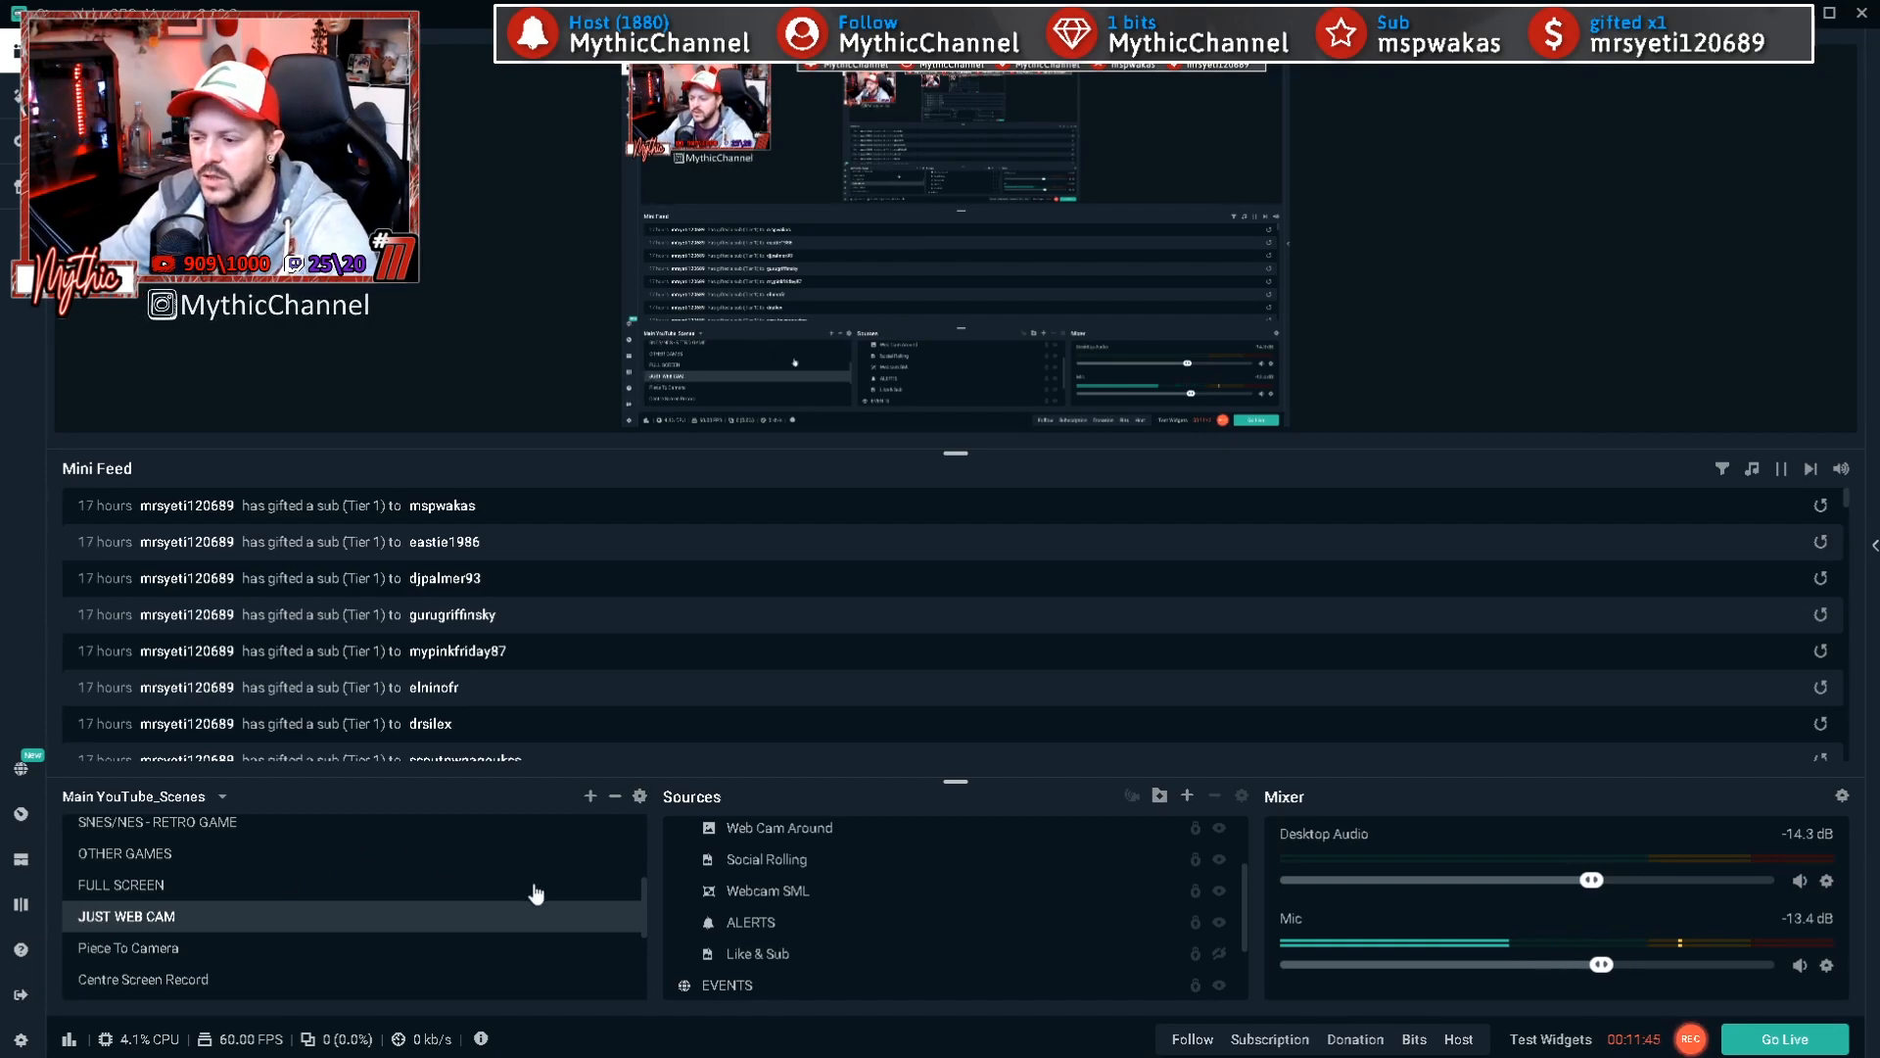
double_click(763, 921)
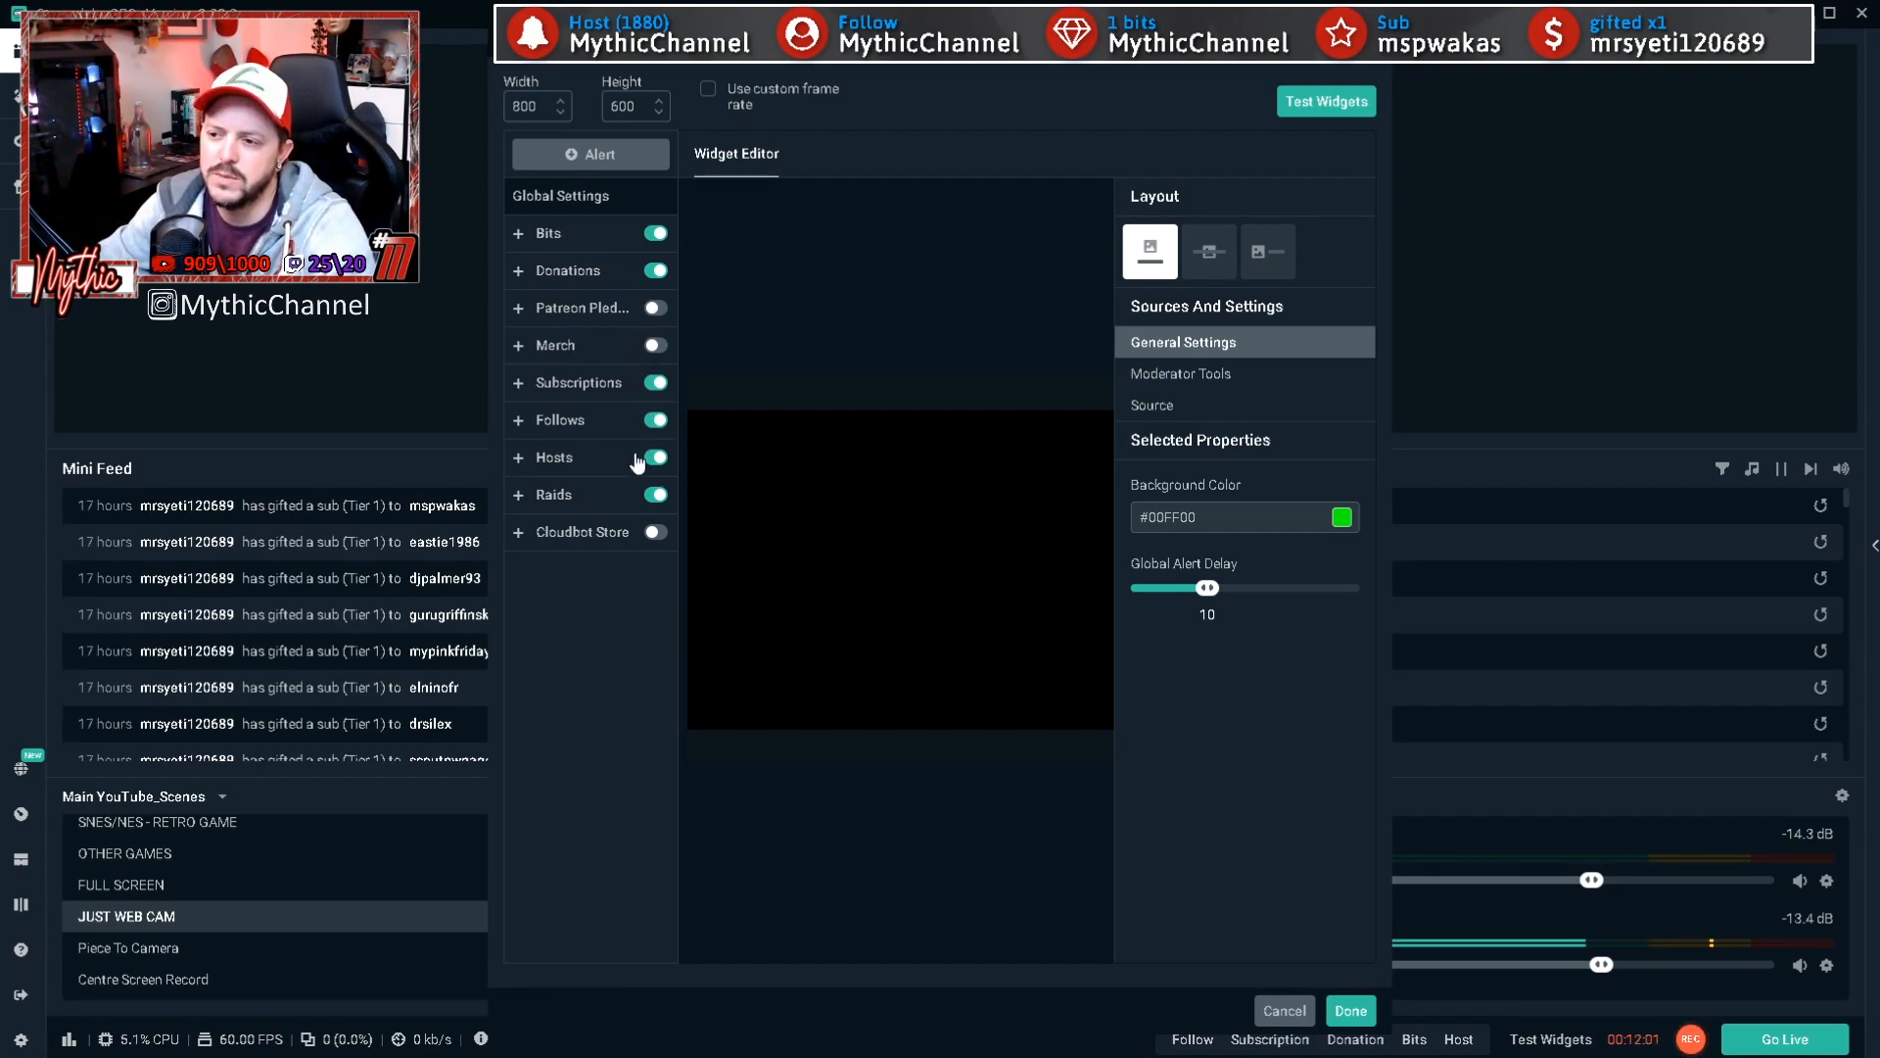
click(1284, 1008)
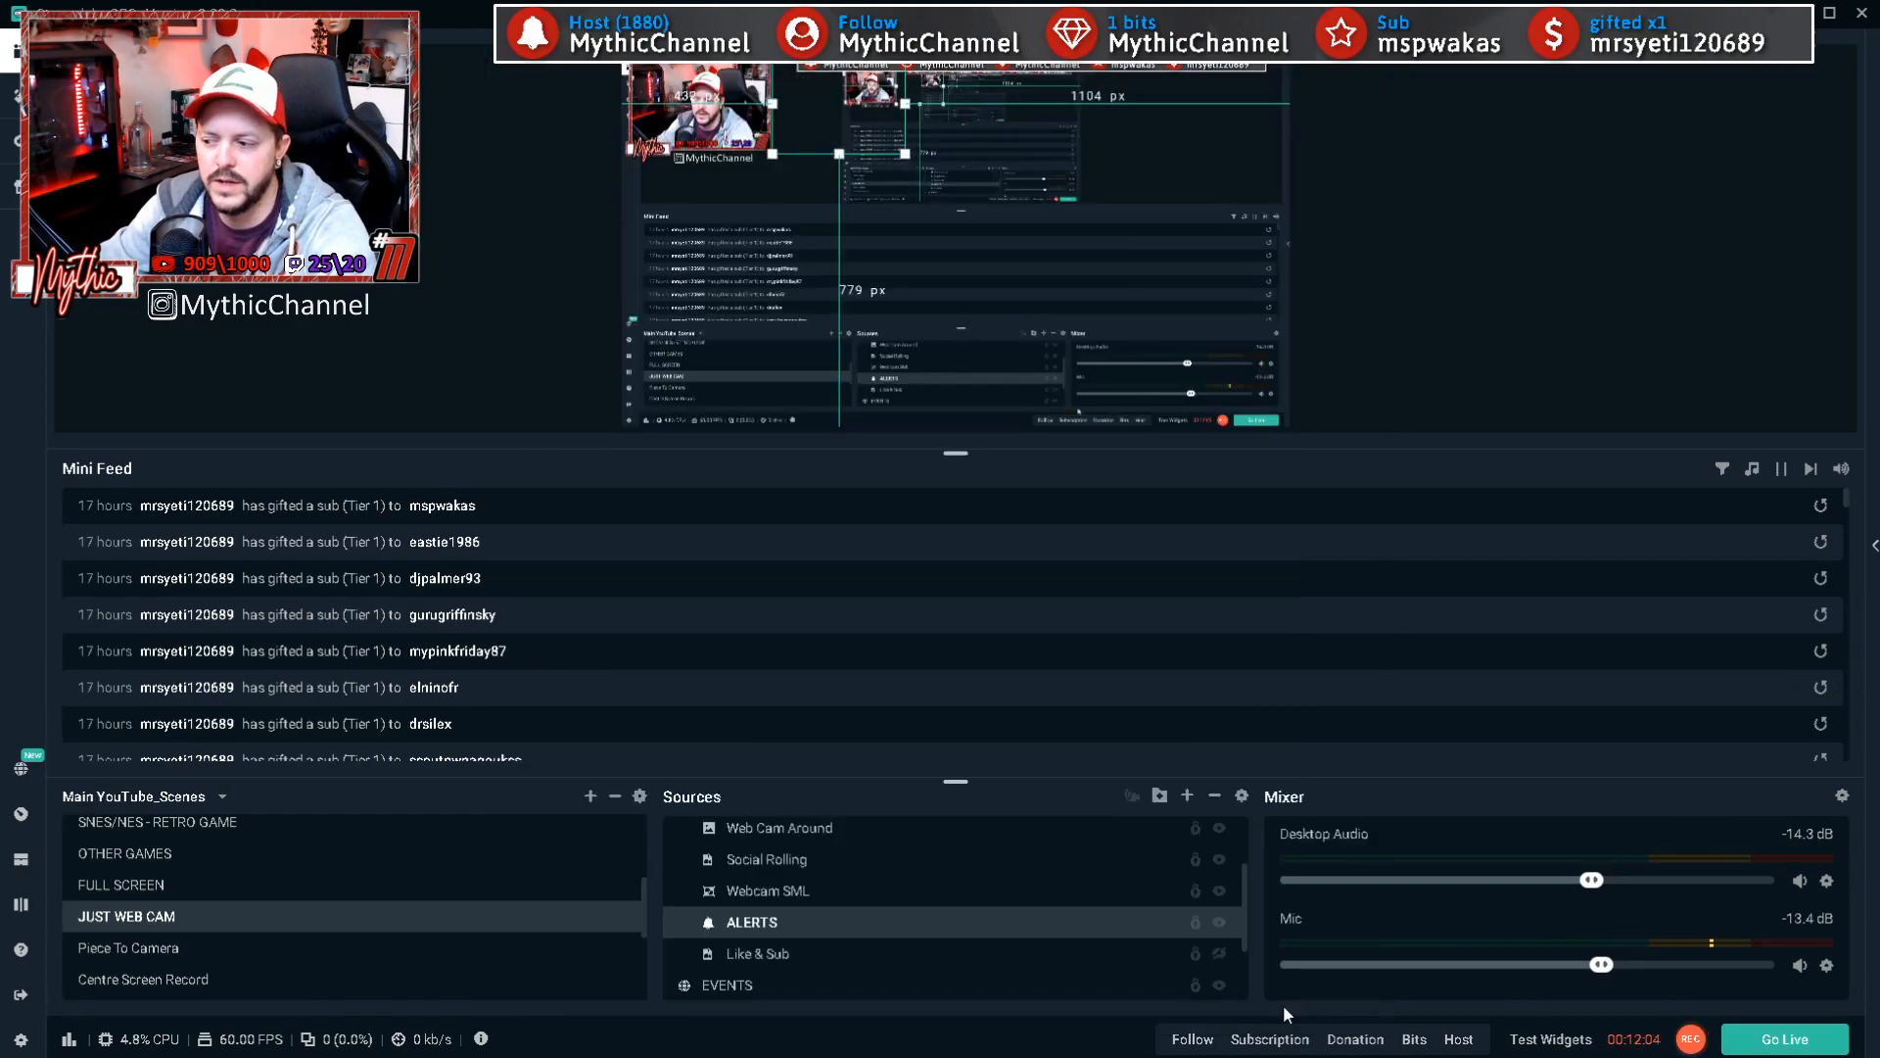
click(1572, 305)
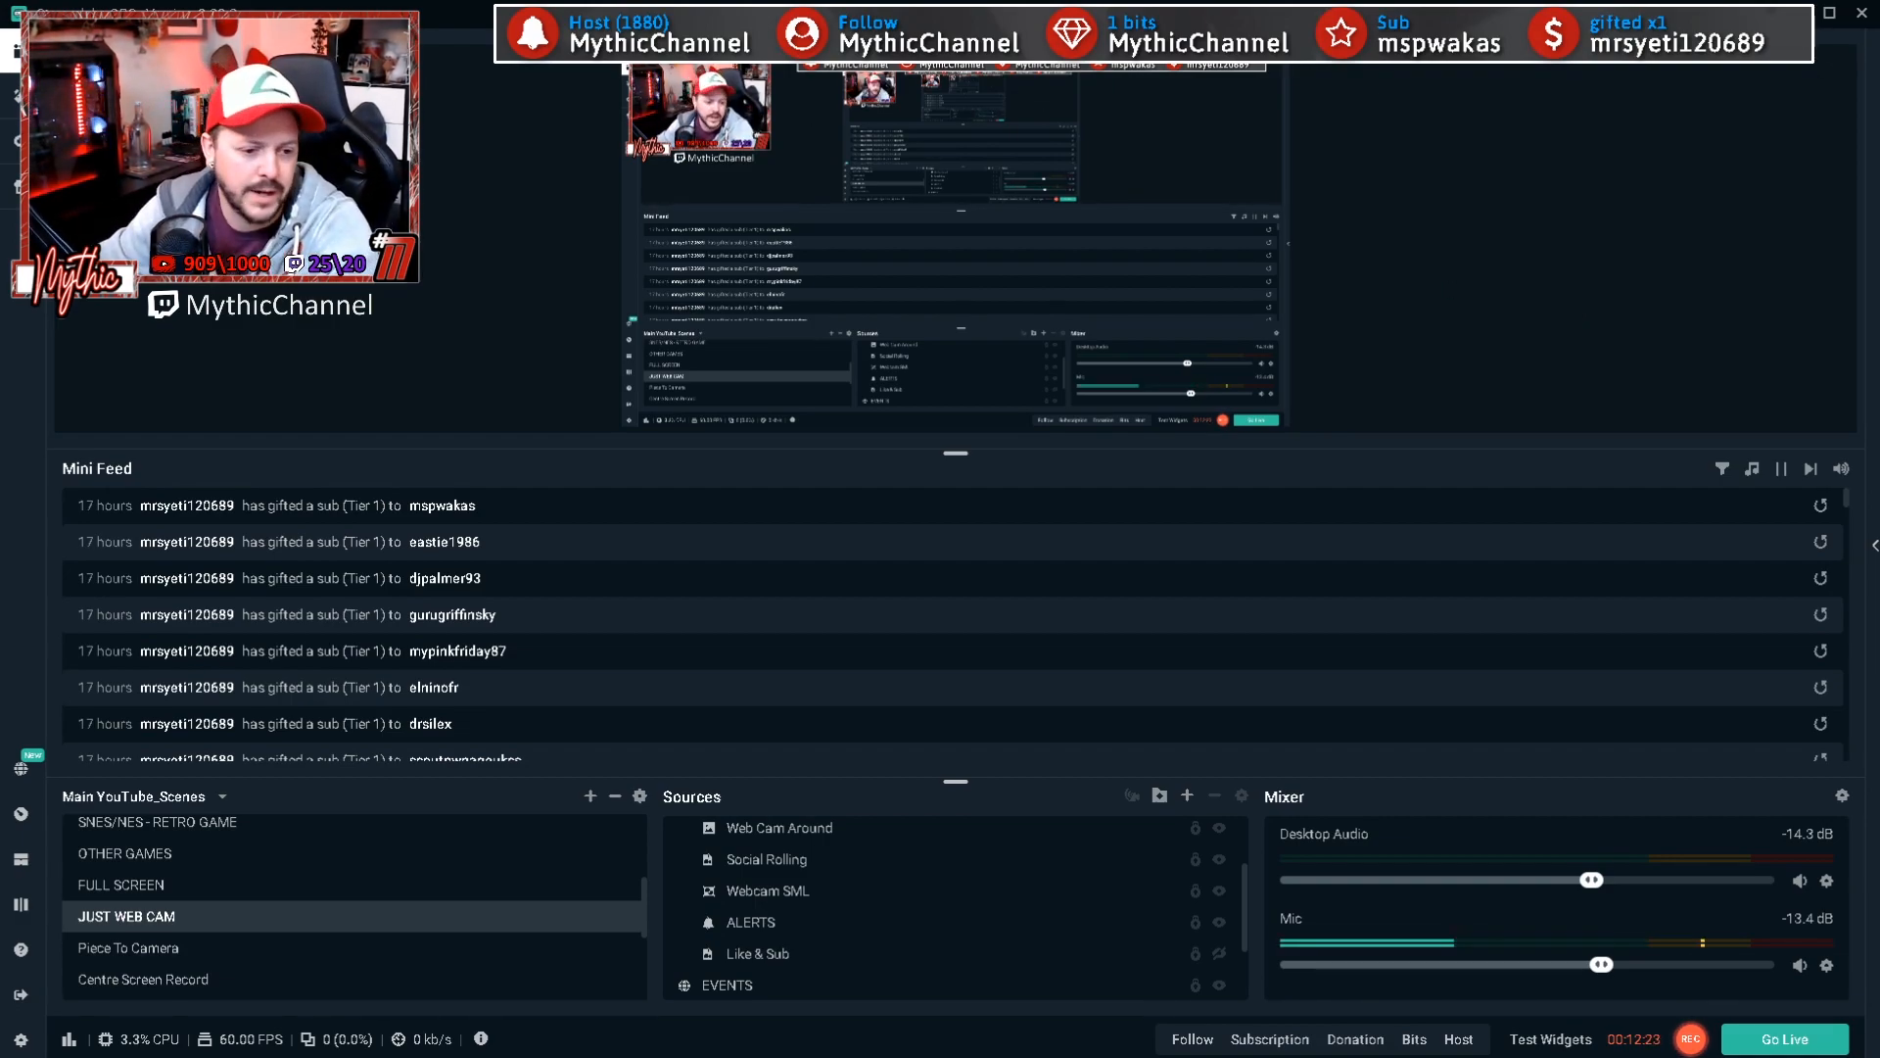
Step: Return to the browser, view the EventPop custom event list product page and go back to the Alert Box page
key(alt+Tab)
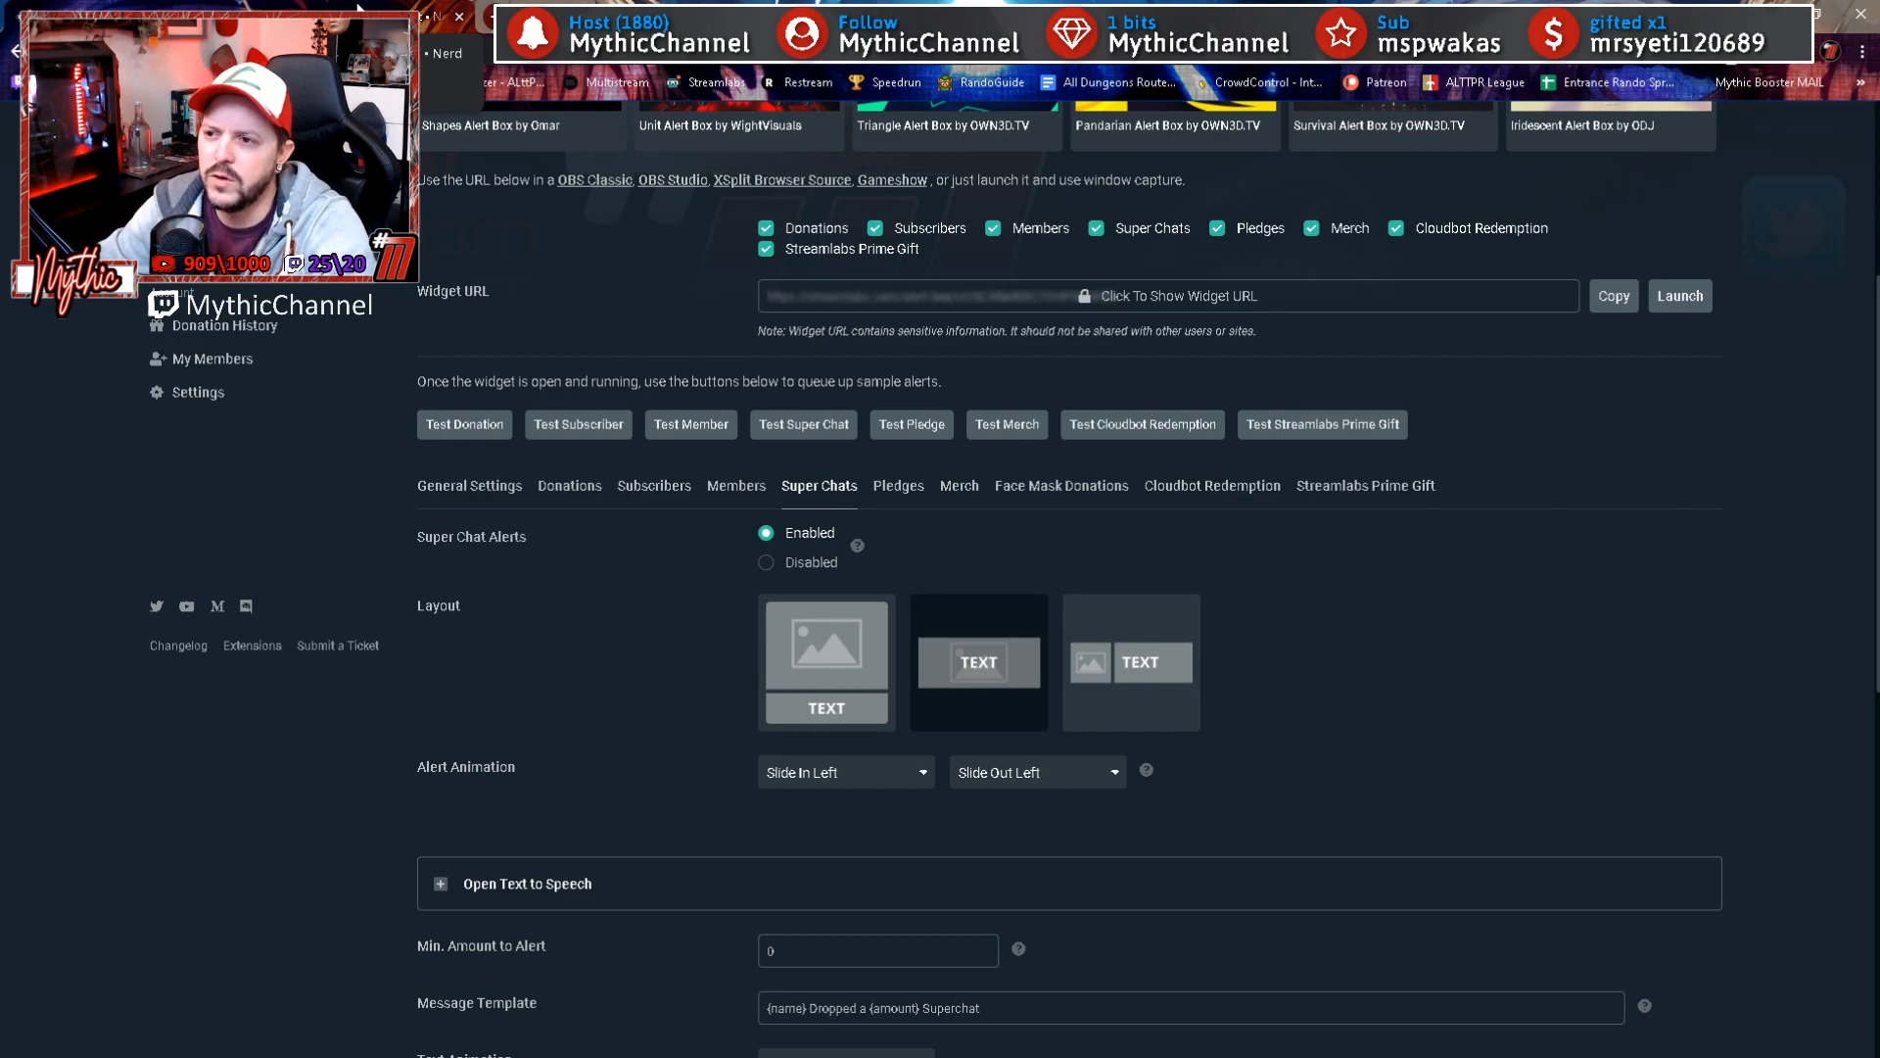
drag(470, 12, 820, 586)
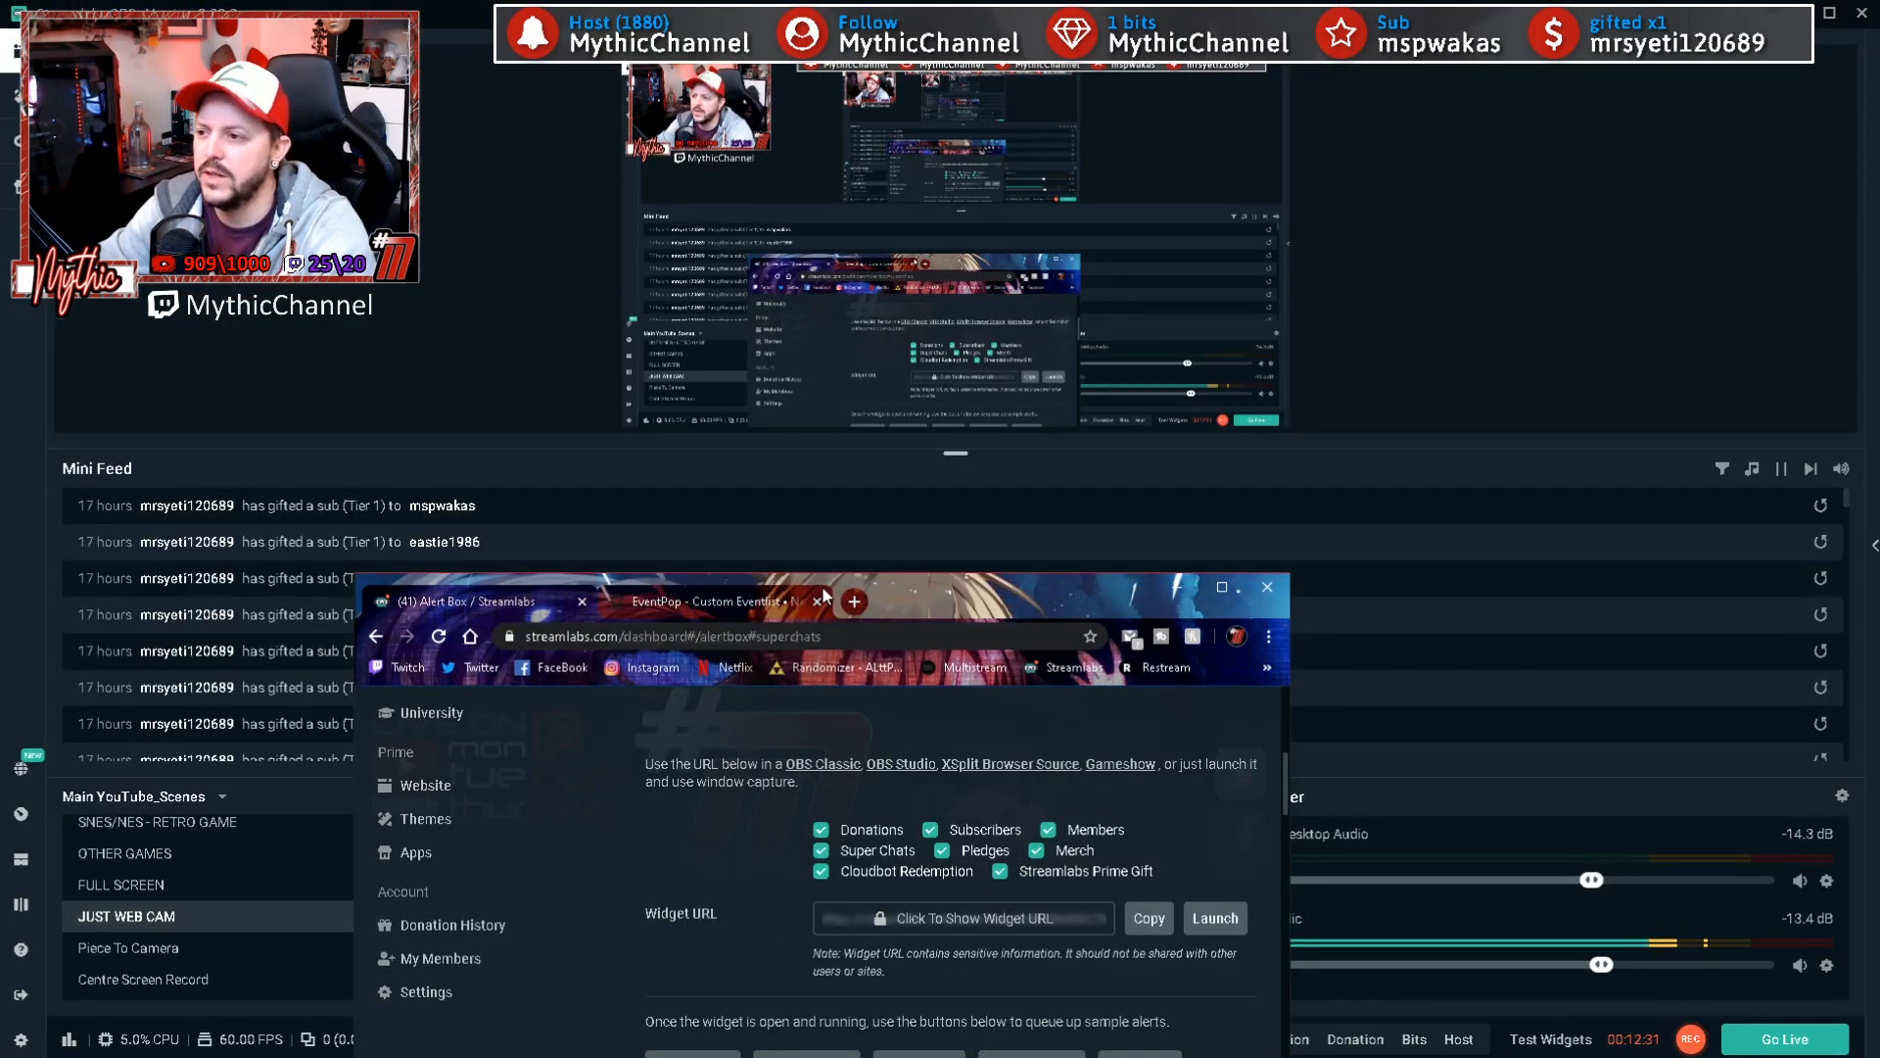
double_click(919, 586)
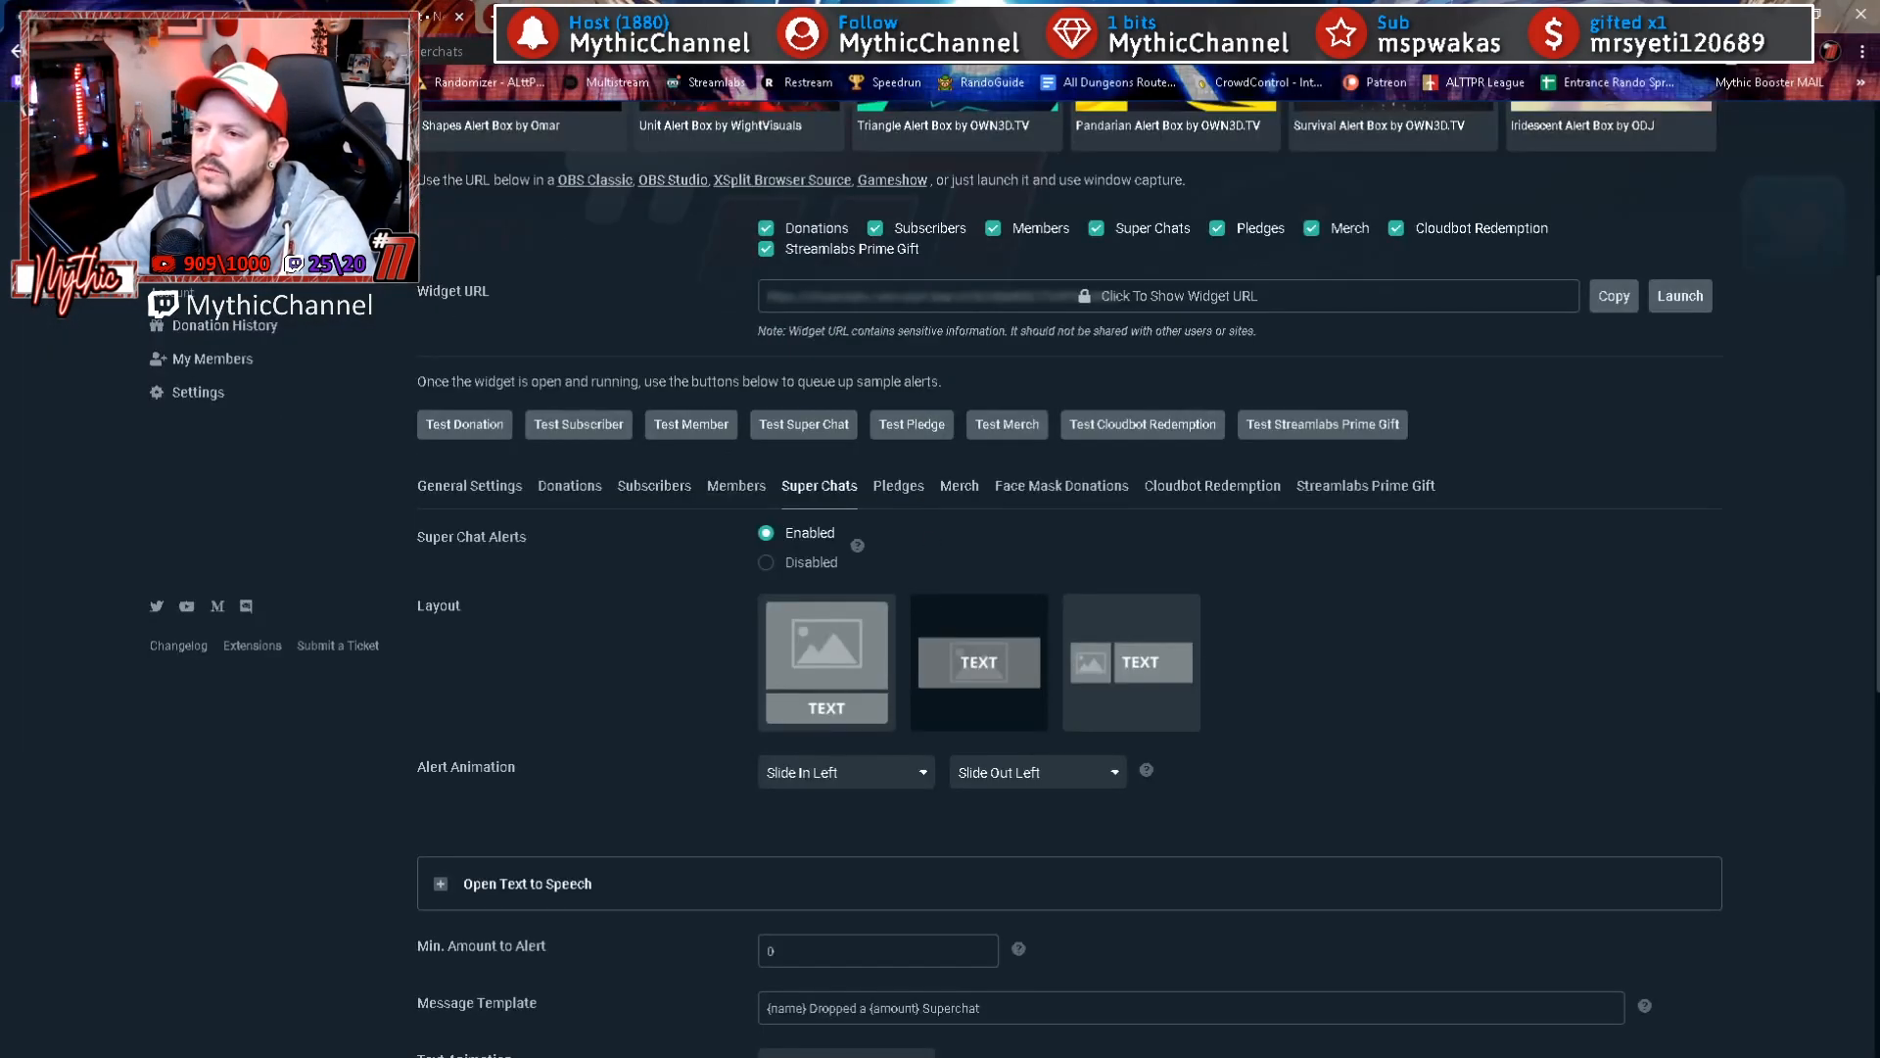
click(443, 16)
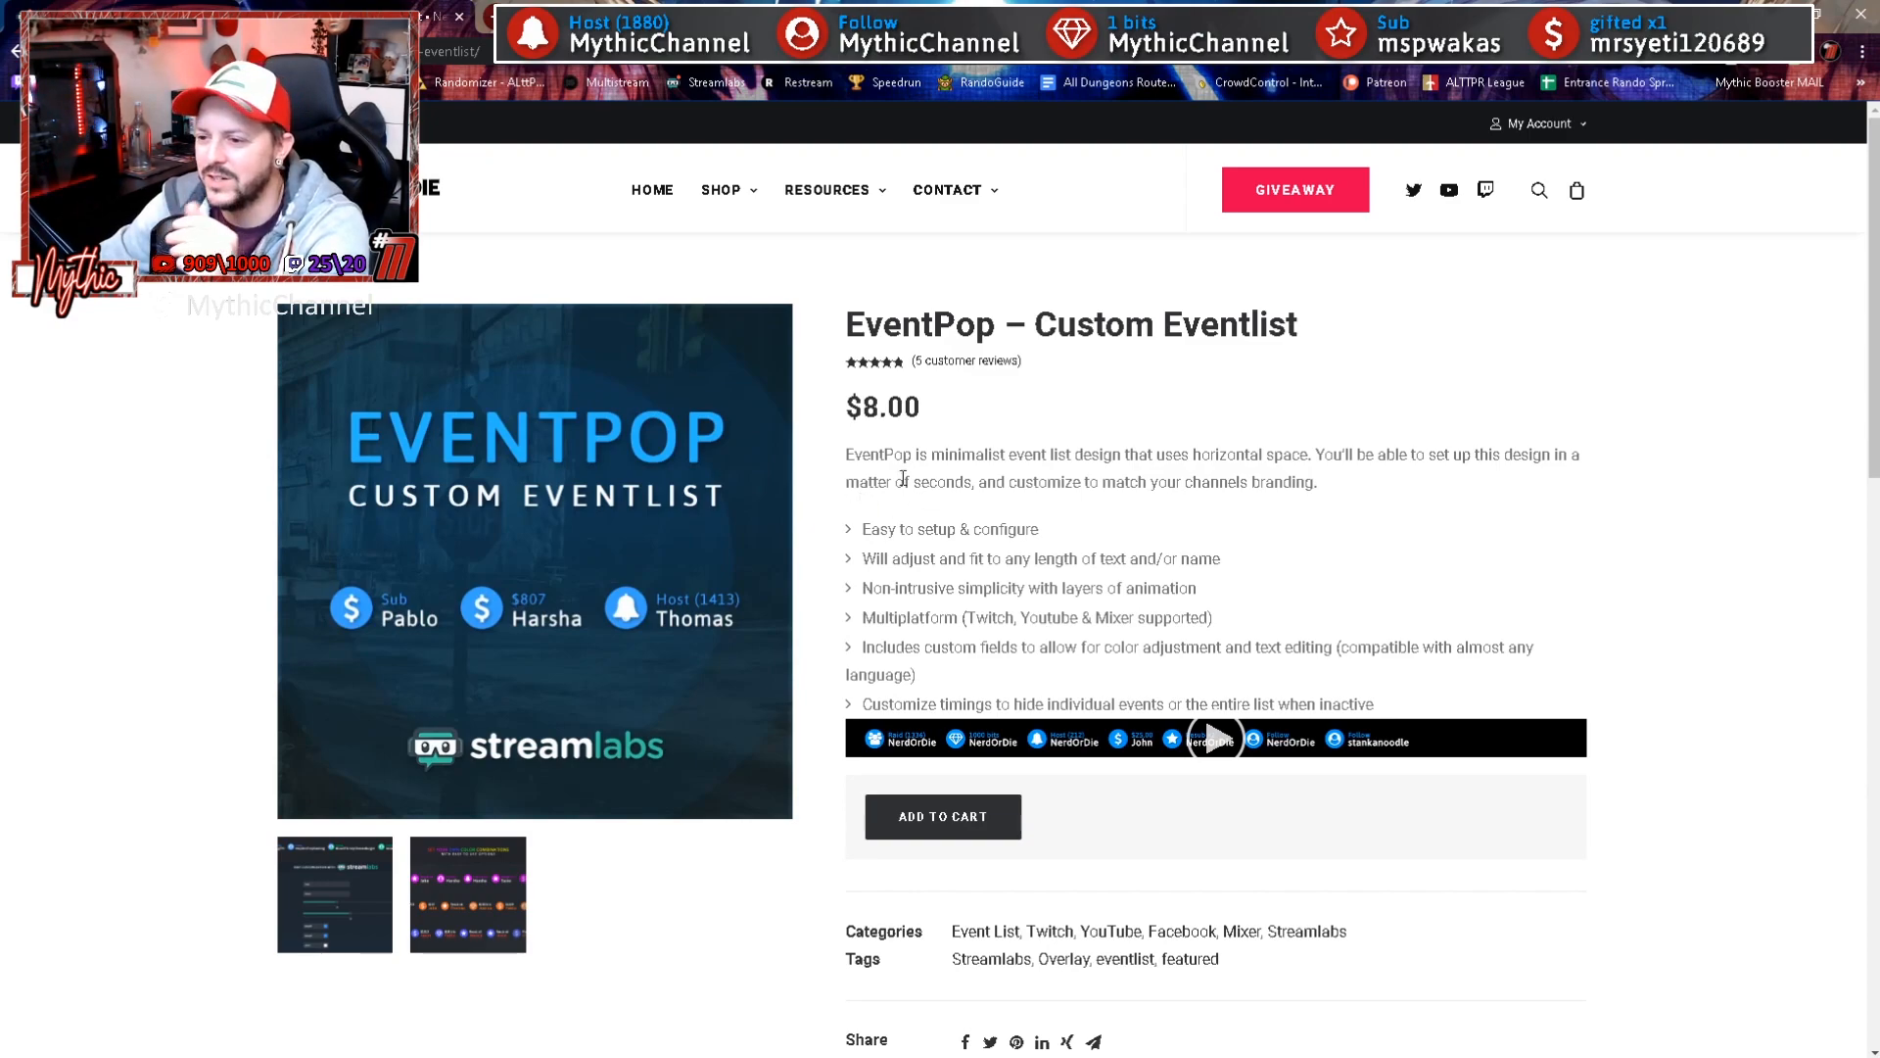
click(148, 6)
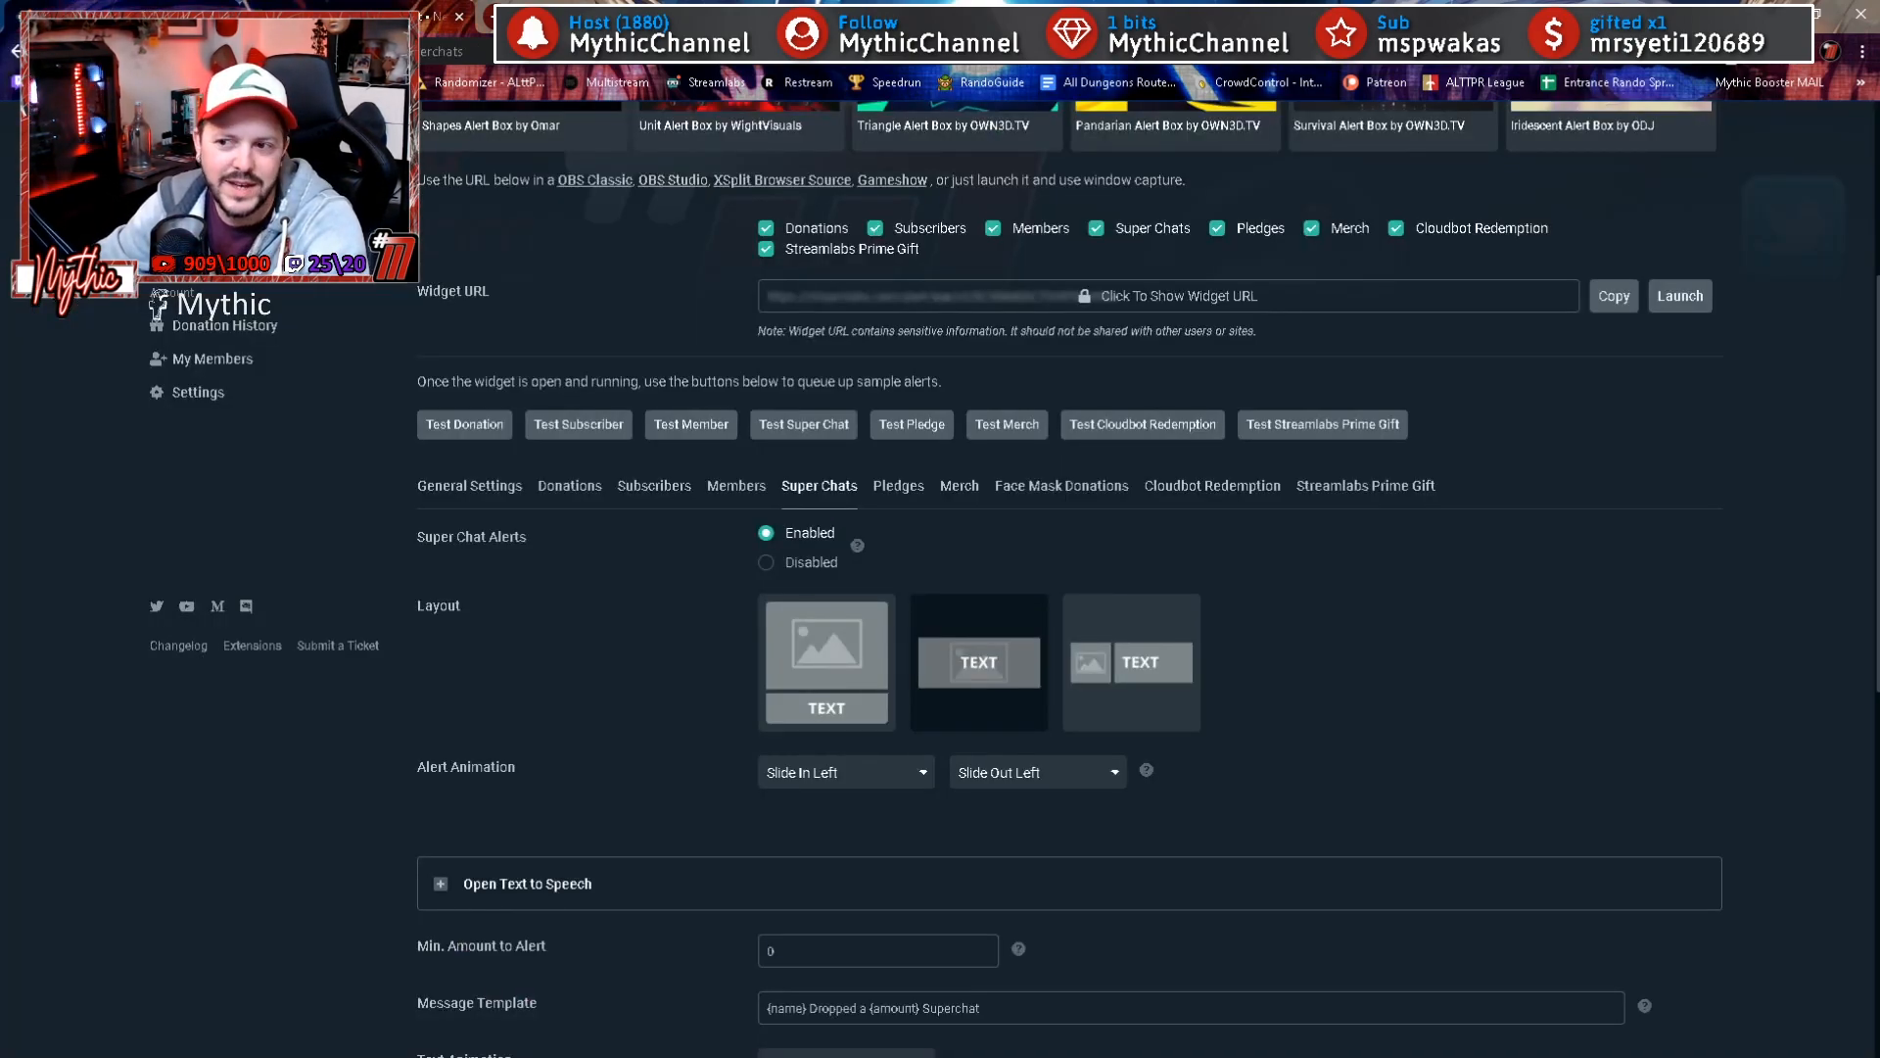
Step: Switch to Streamlabs OBS, collapse the DOES NOT MOVE source folder and clear the selection
key(alt+Tab)
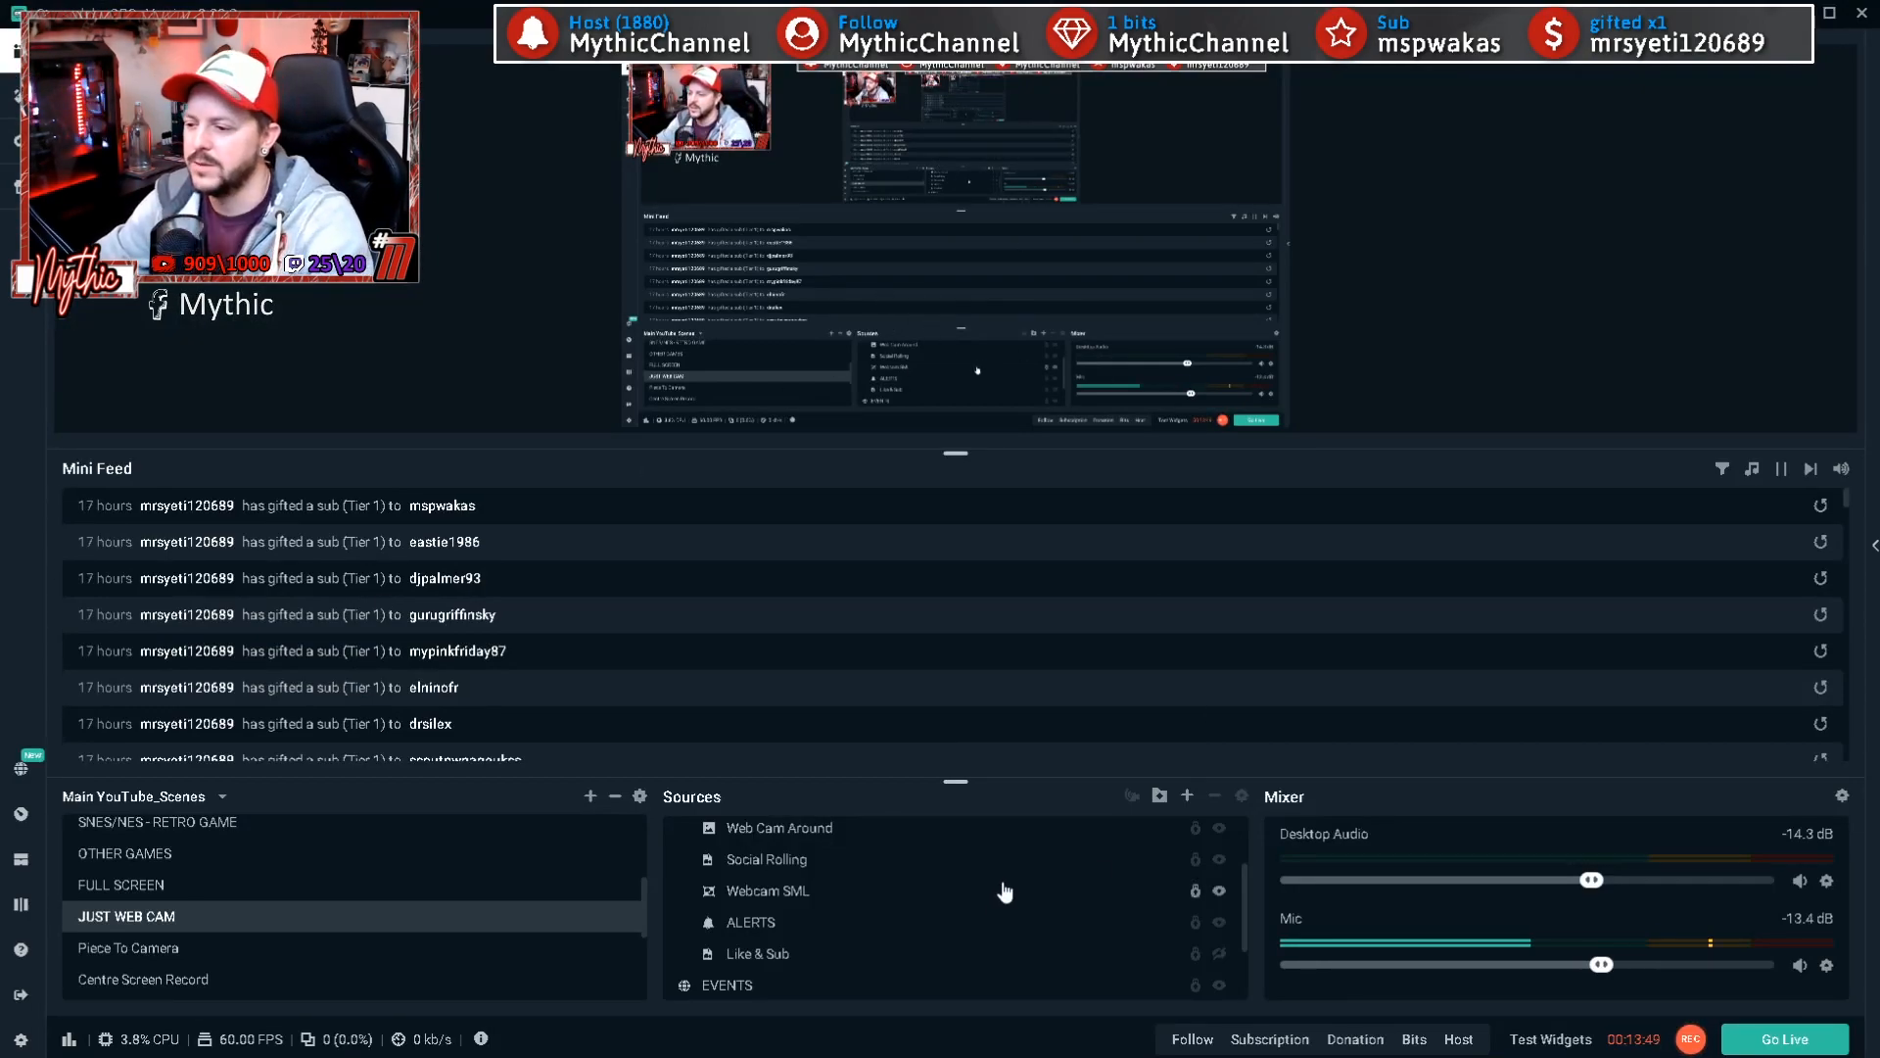
scroll(1003, 886, up, 2)
click(683, 831)
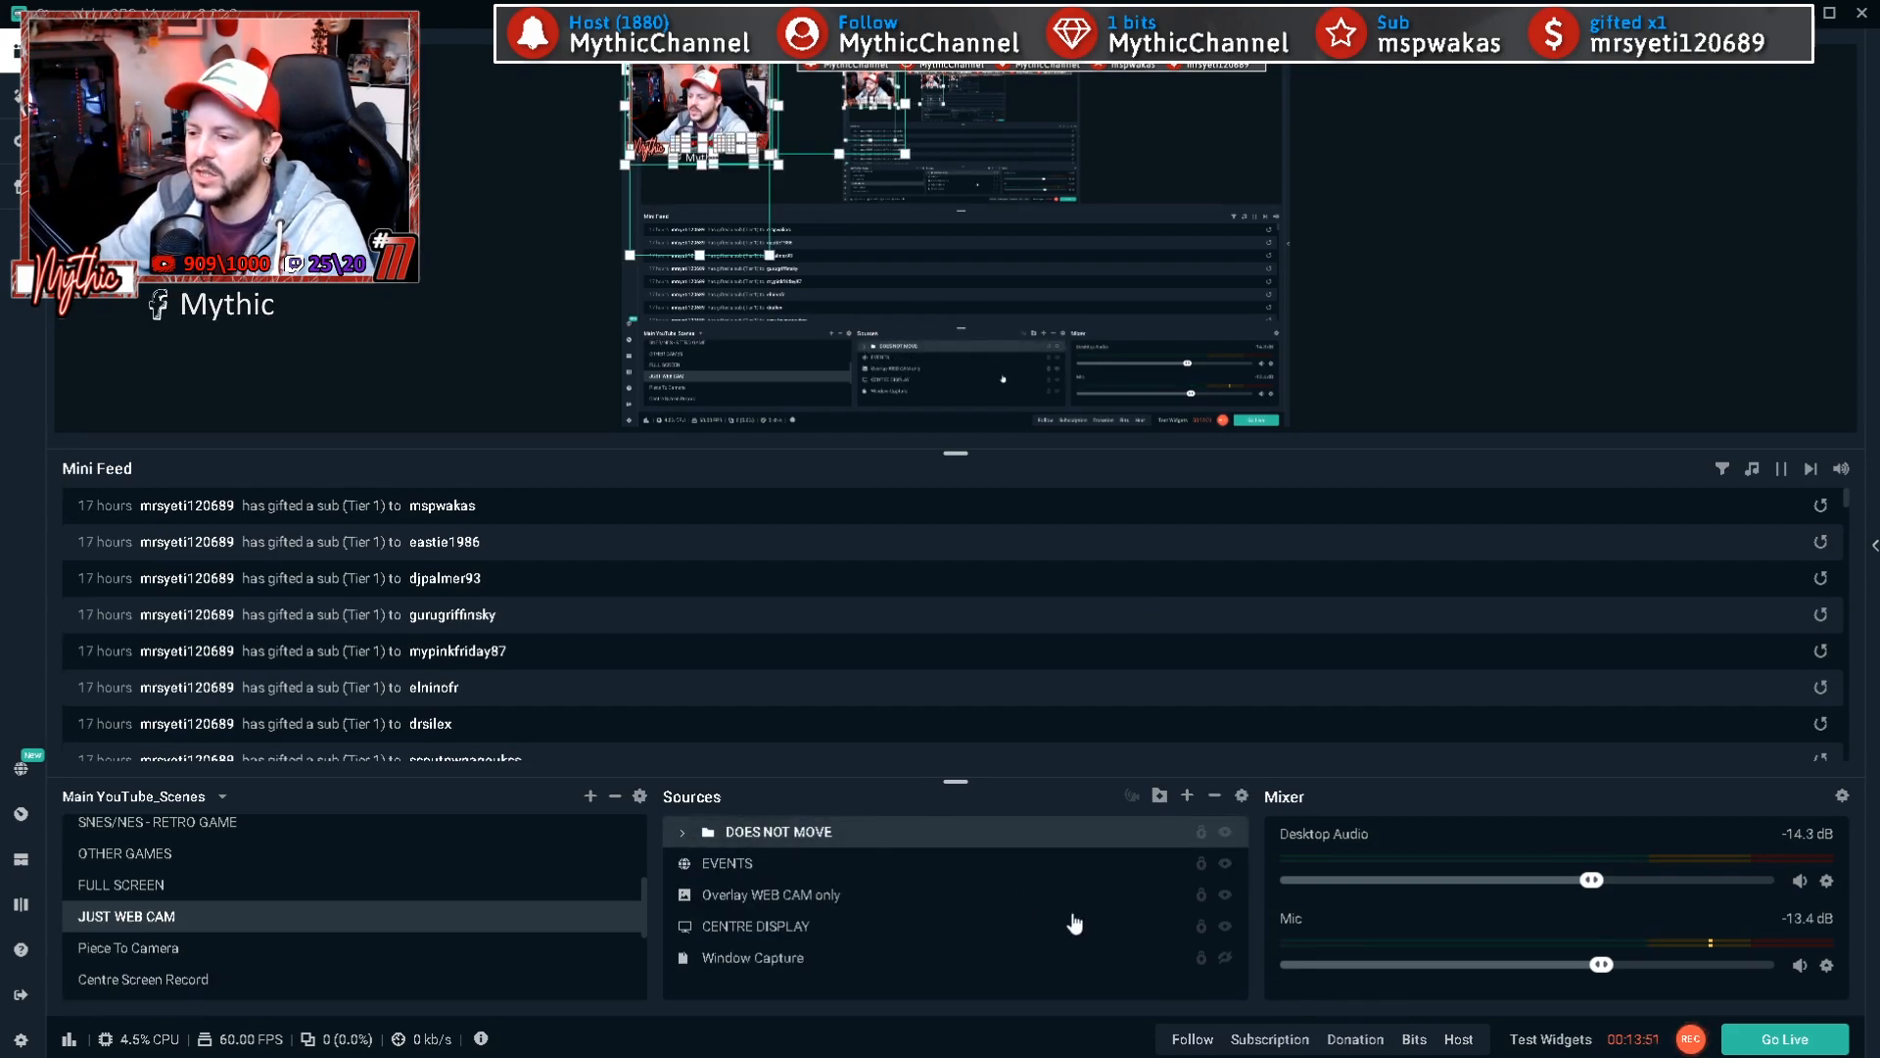
click(1537, 252)
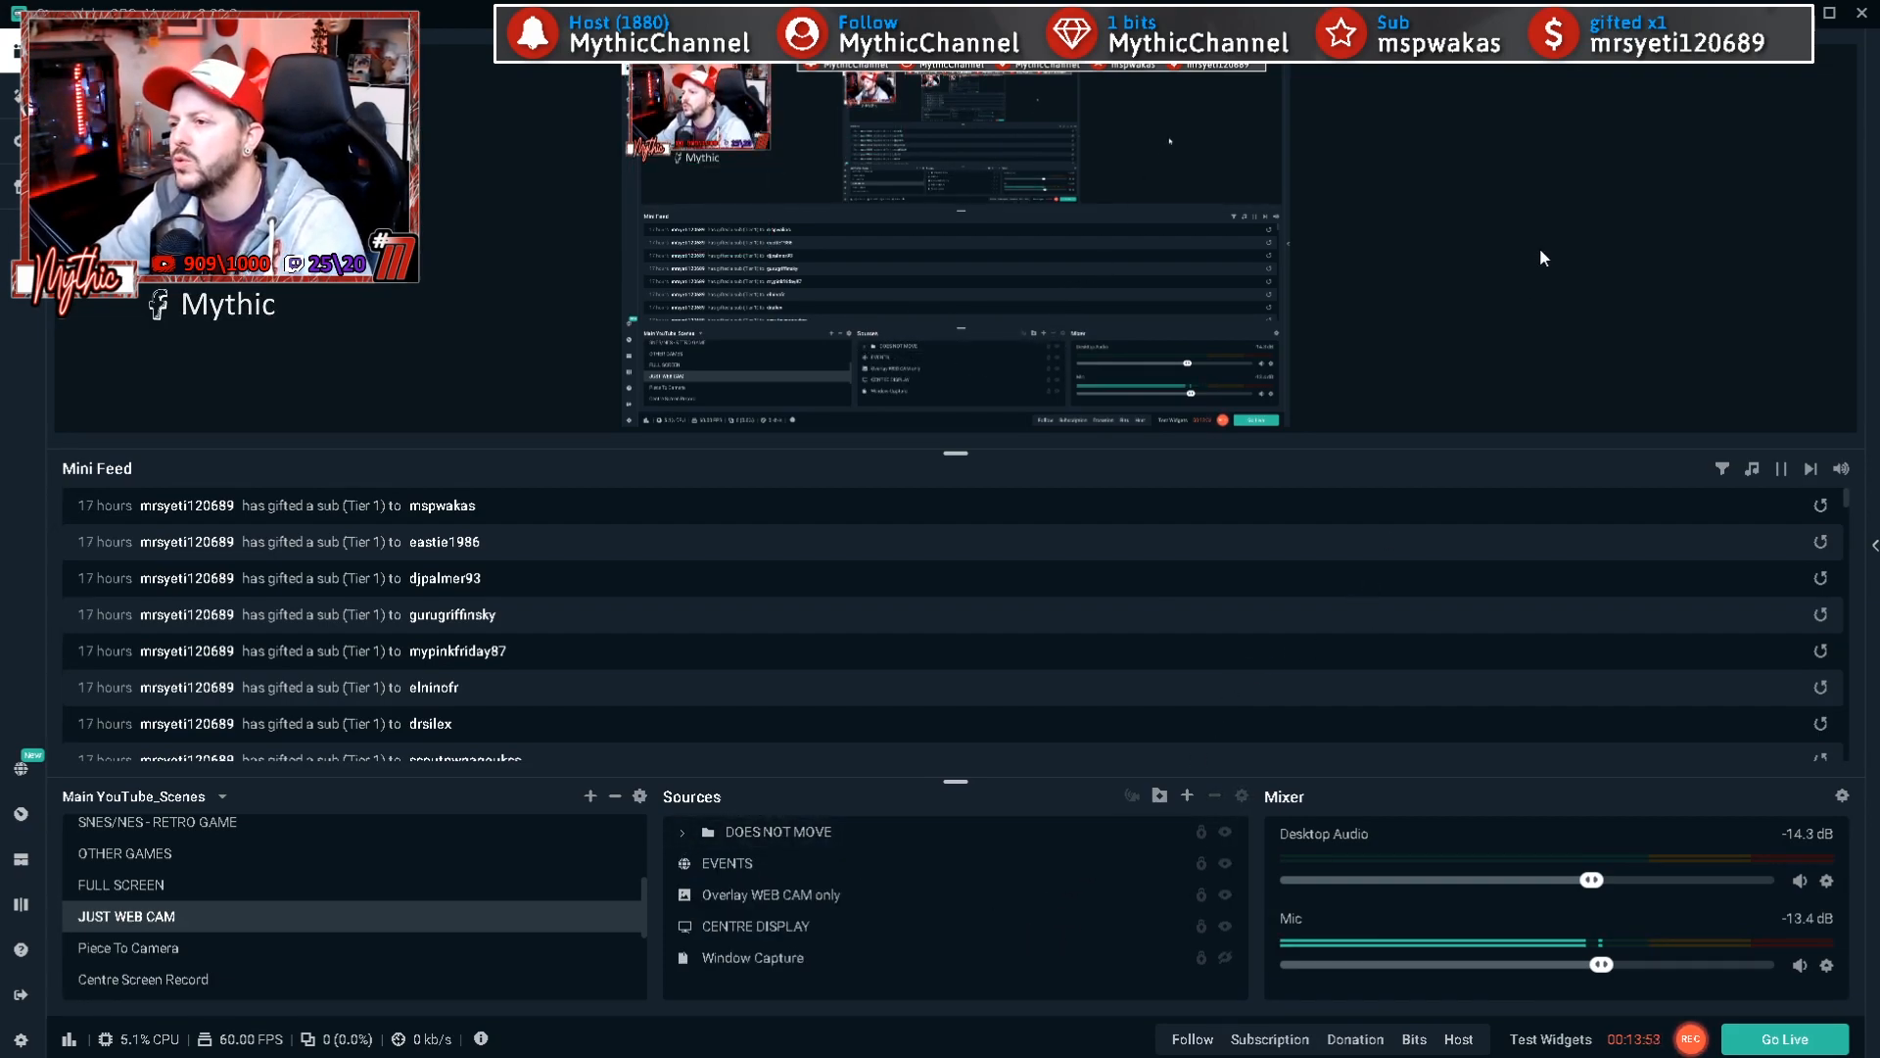
Step: Add the existing Twitch SUBS stream label to the JUST WEB CAM scene, previewing the other saved labels, and remove it again
click(1186, 796)
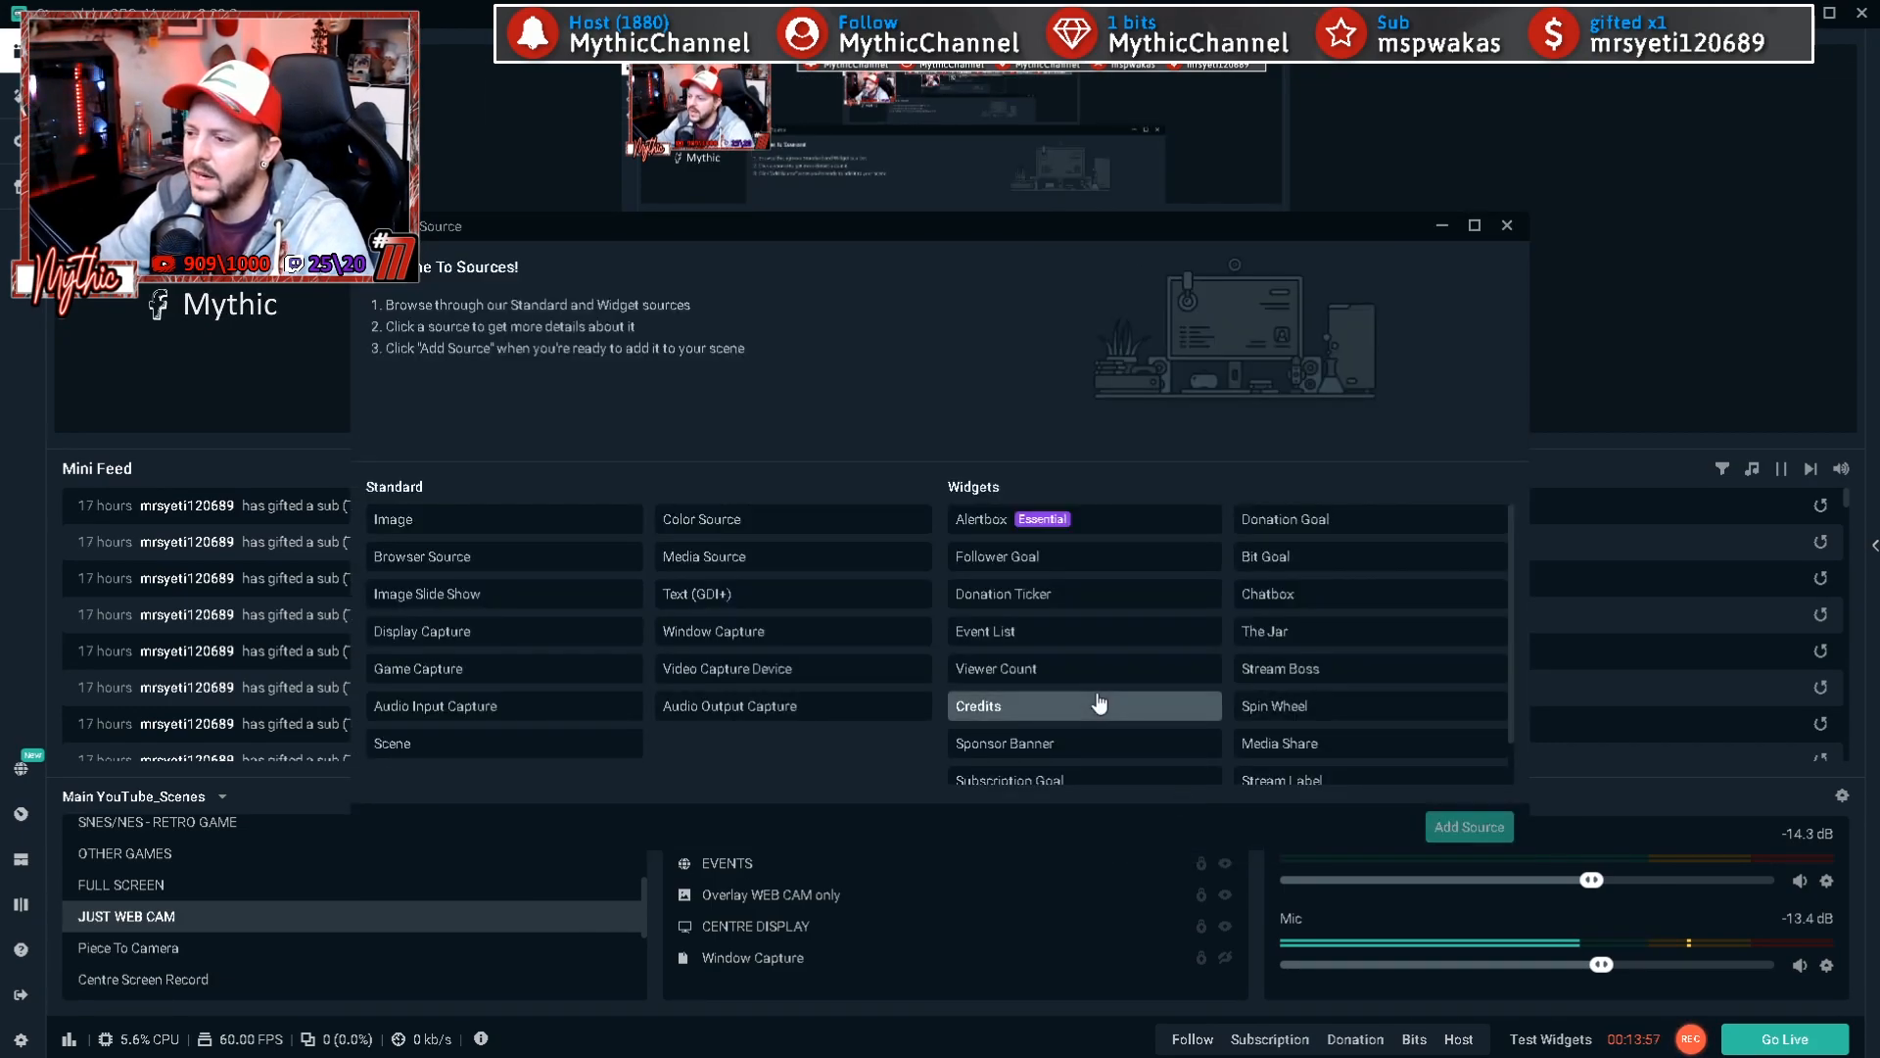
scroll(1107, 707, down, 1)
click(1280, 736)
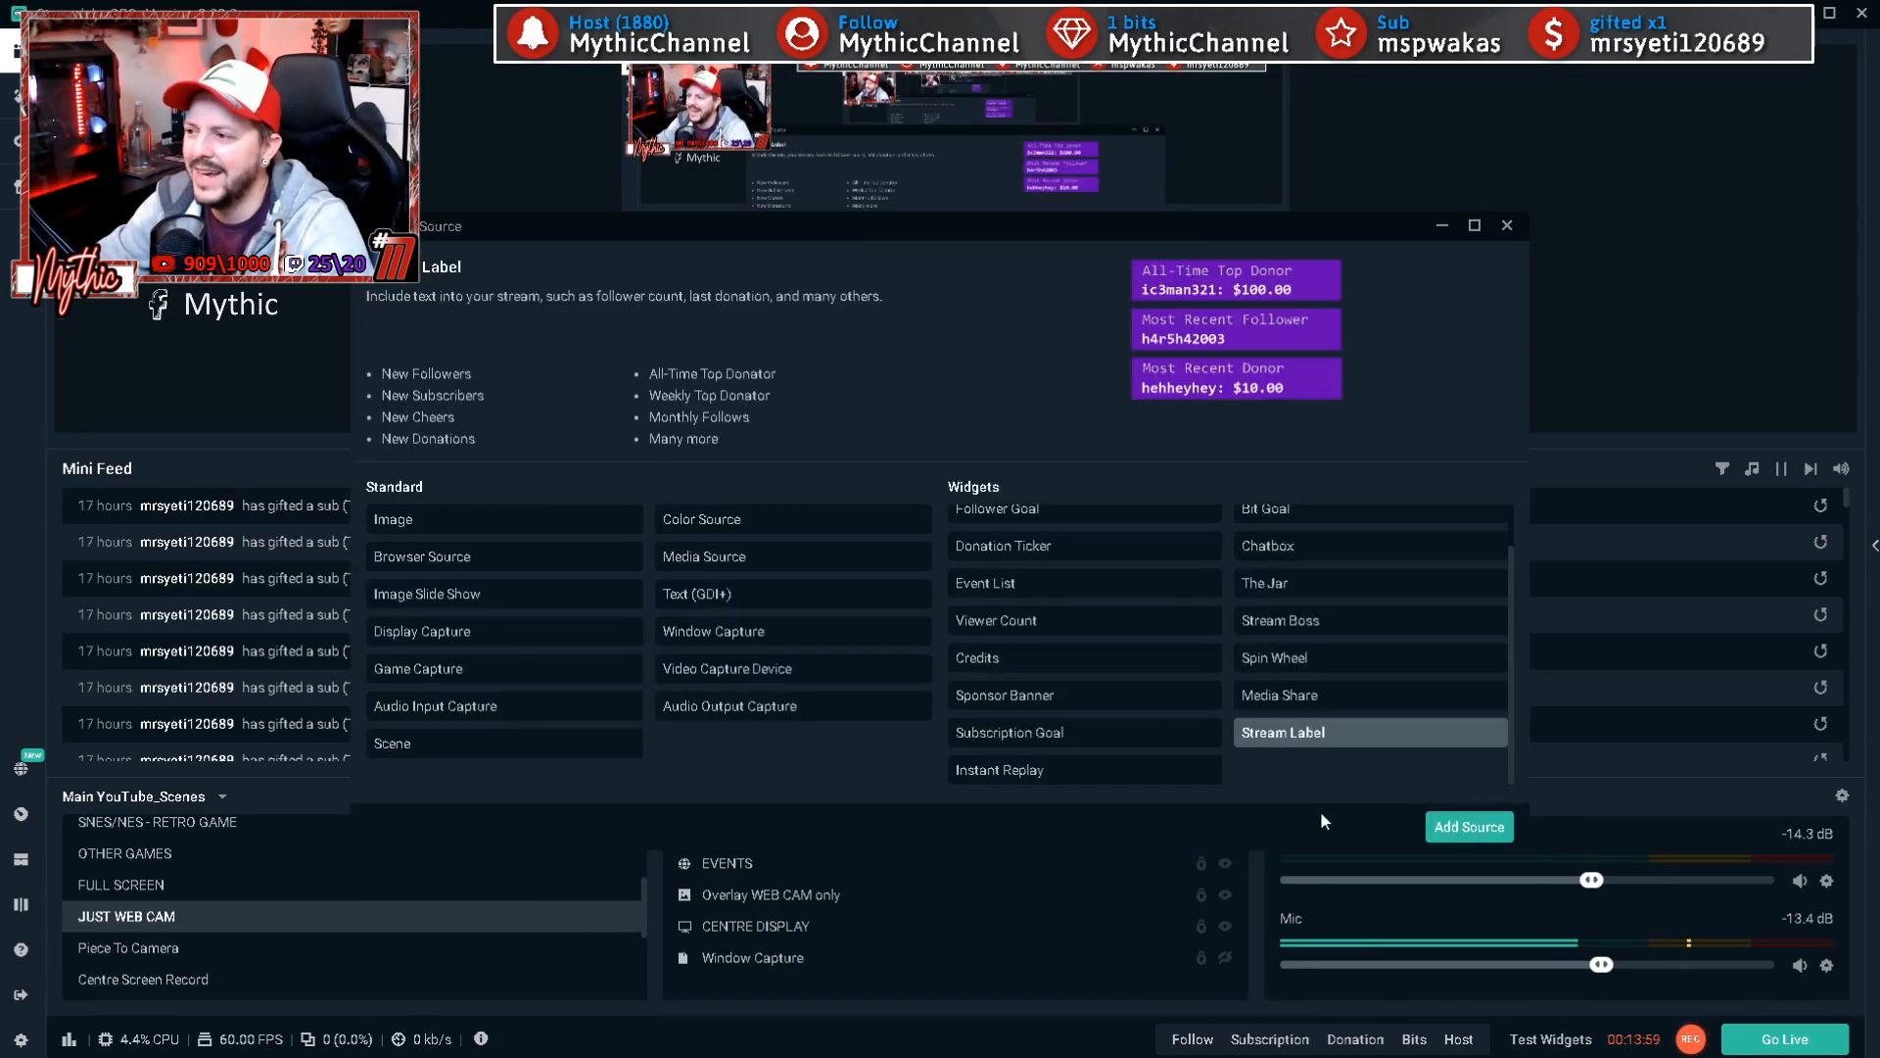
click(1481, 828)
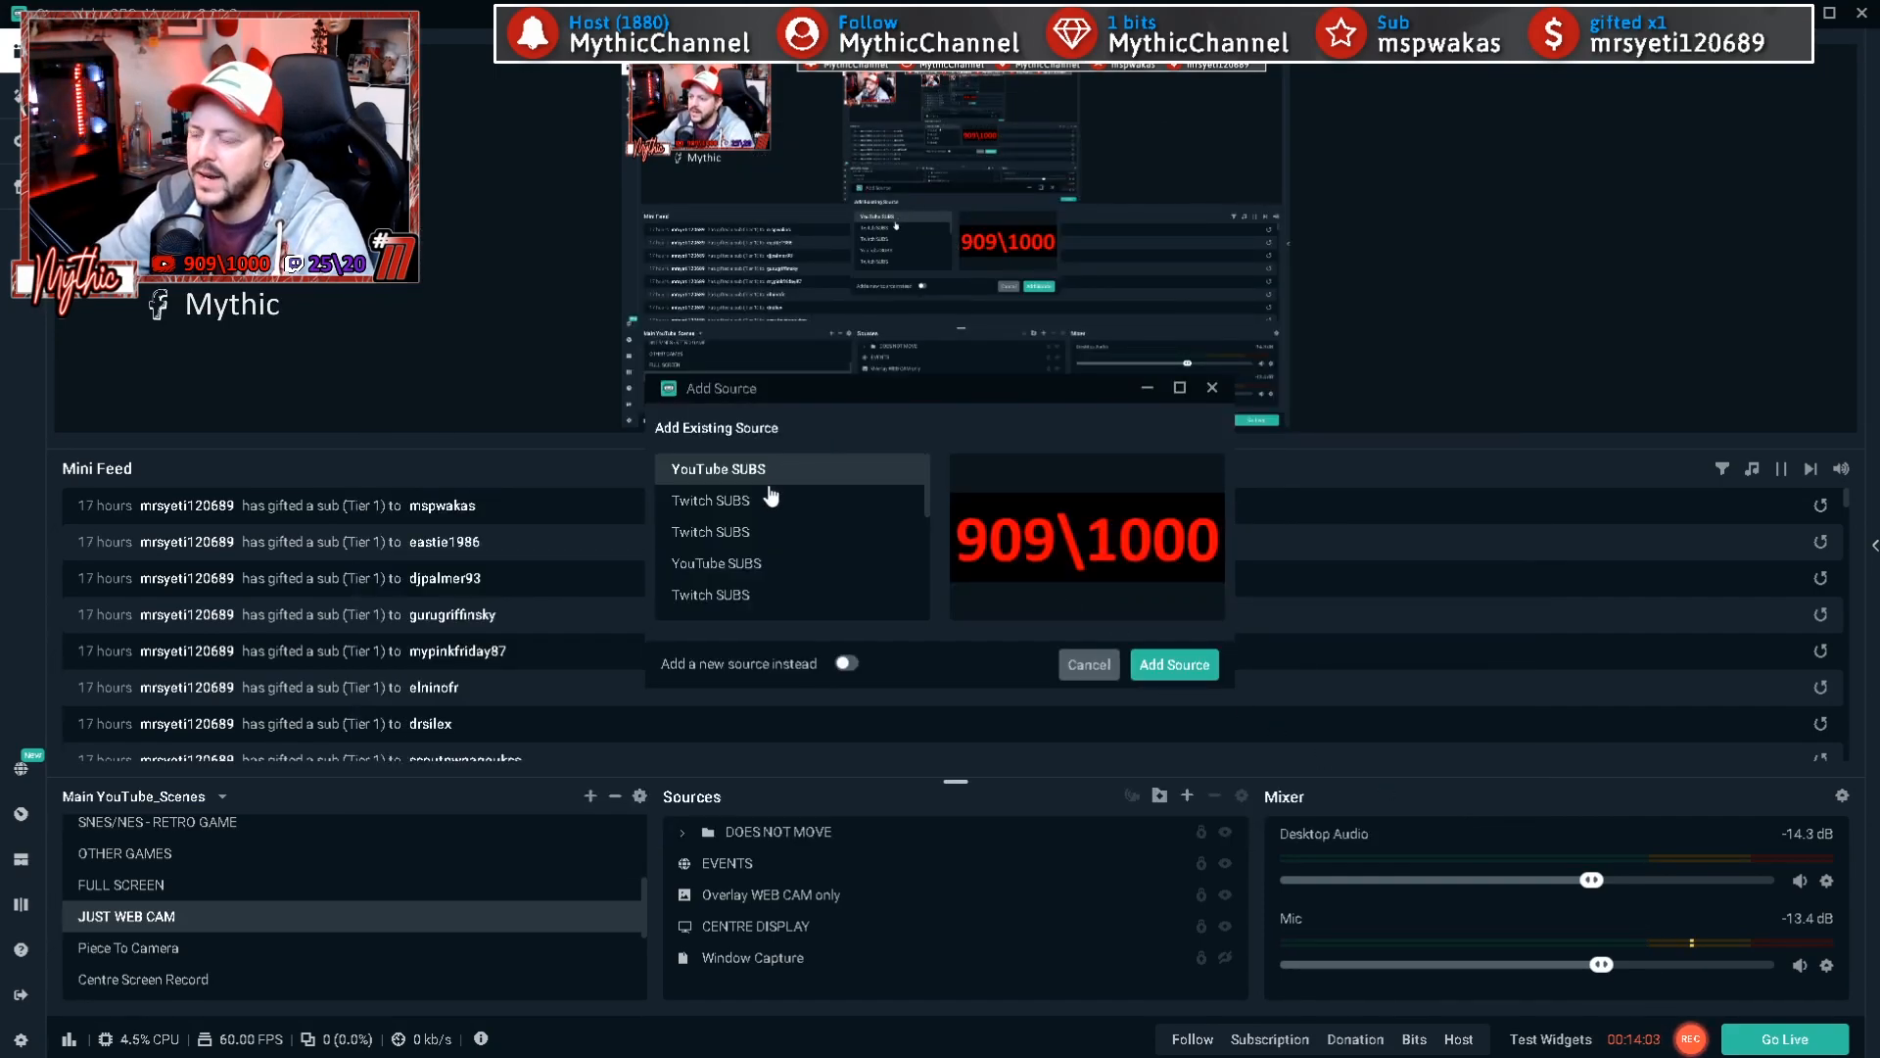
click(724, 501)
click(719, 530)
click(730, 562)
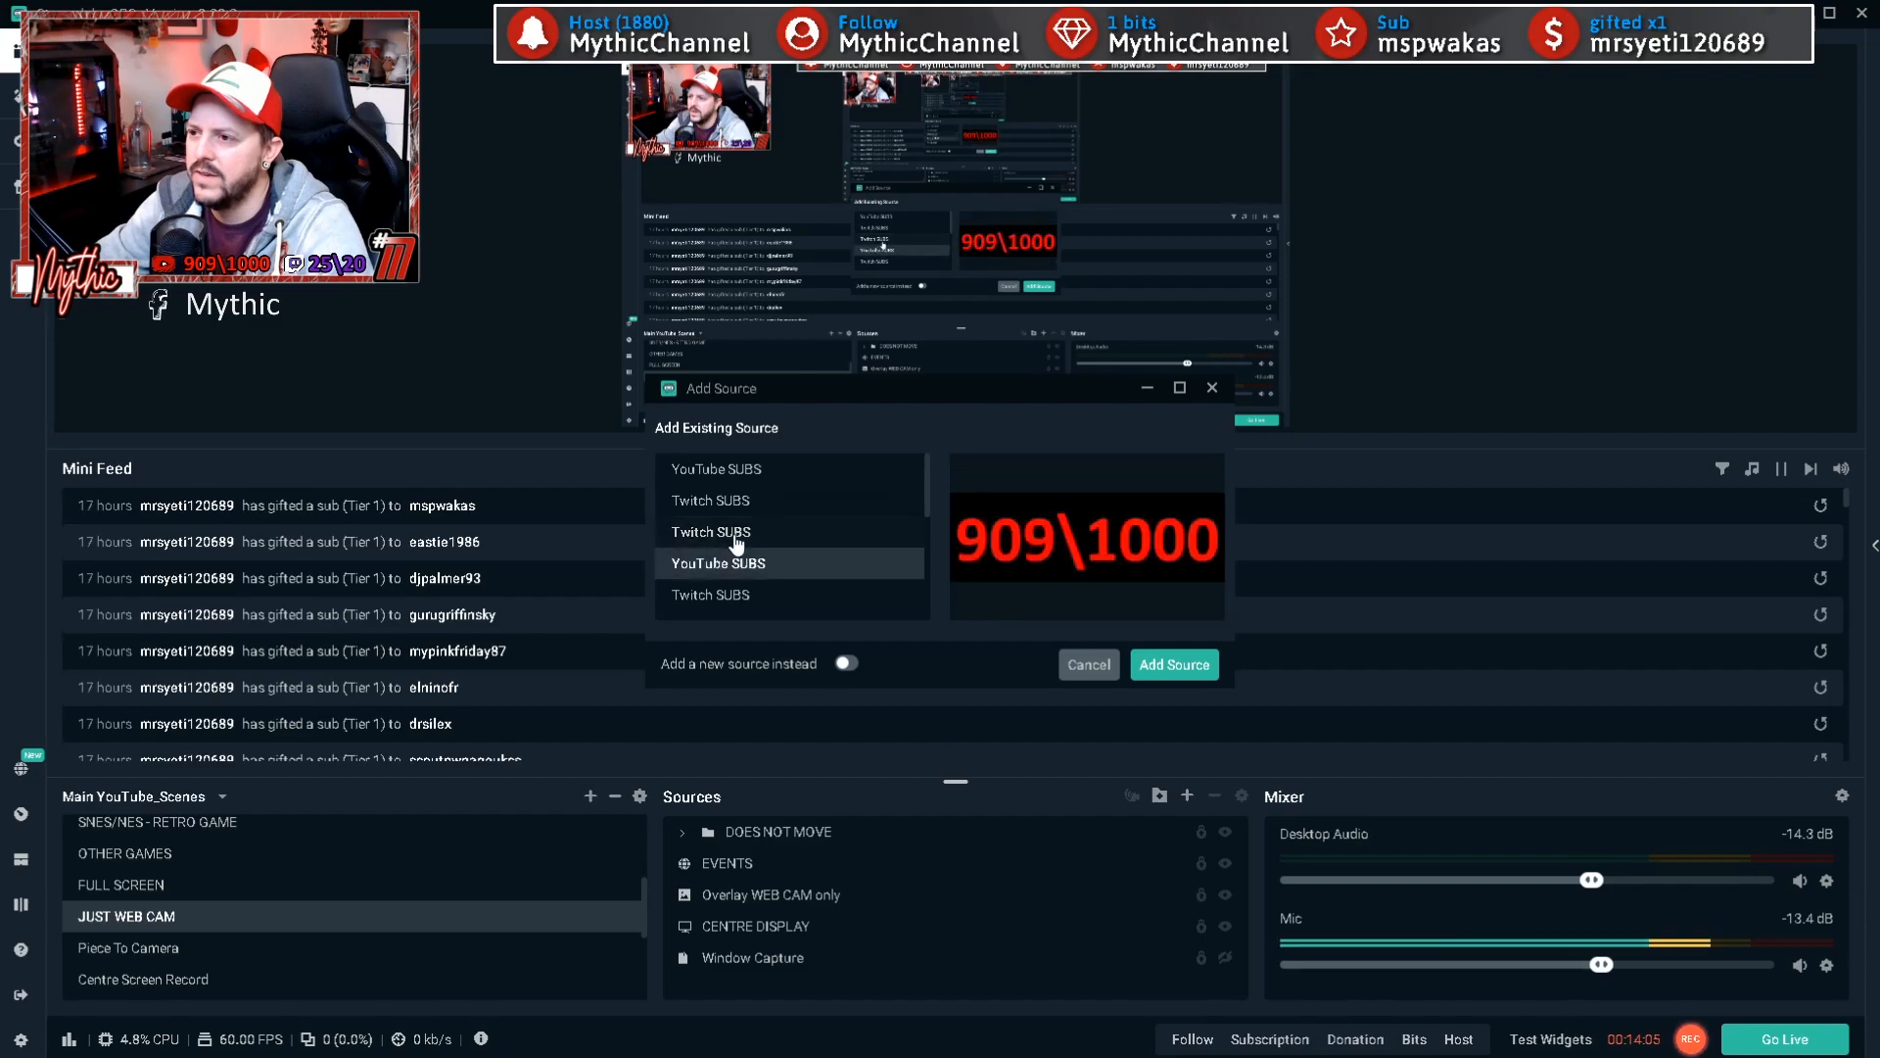
click(729, 500)
double_click(736, 499)
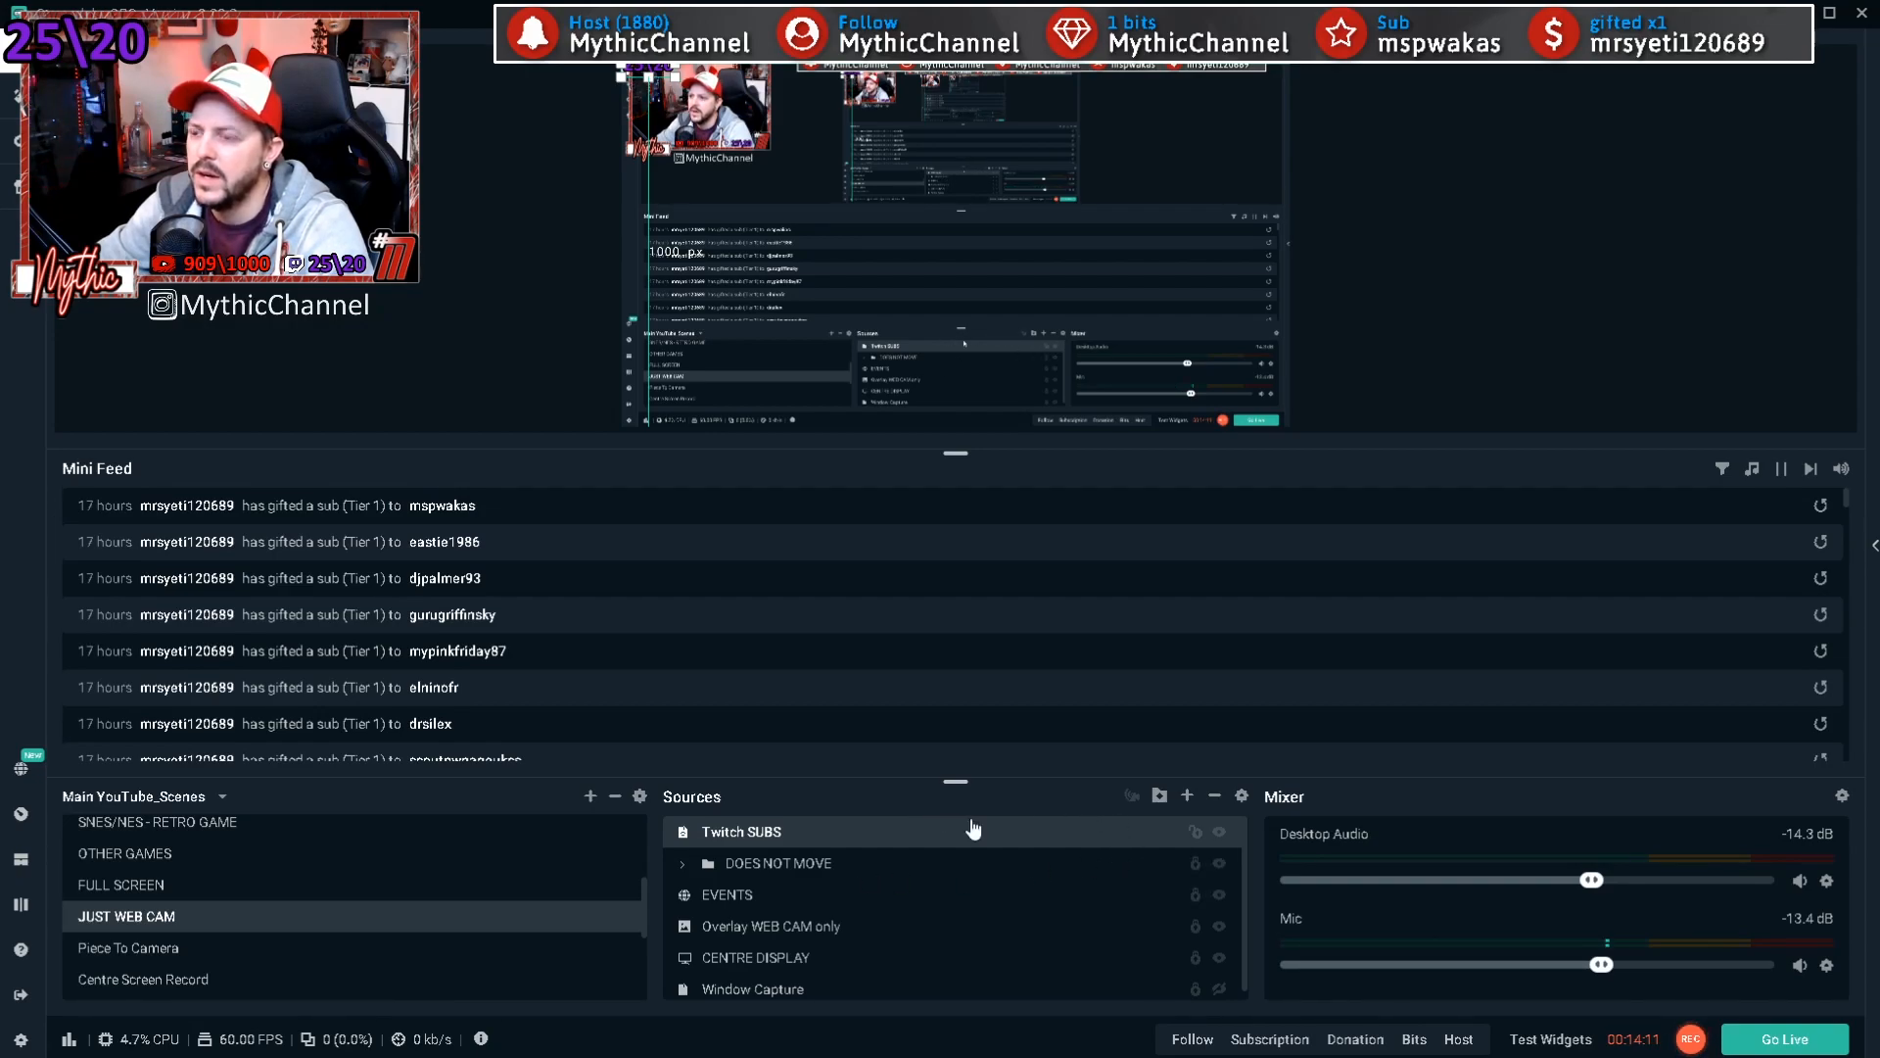
click(1214, 795)
click(999, 542)
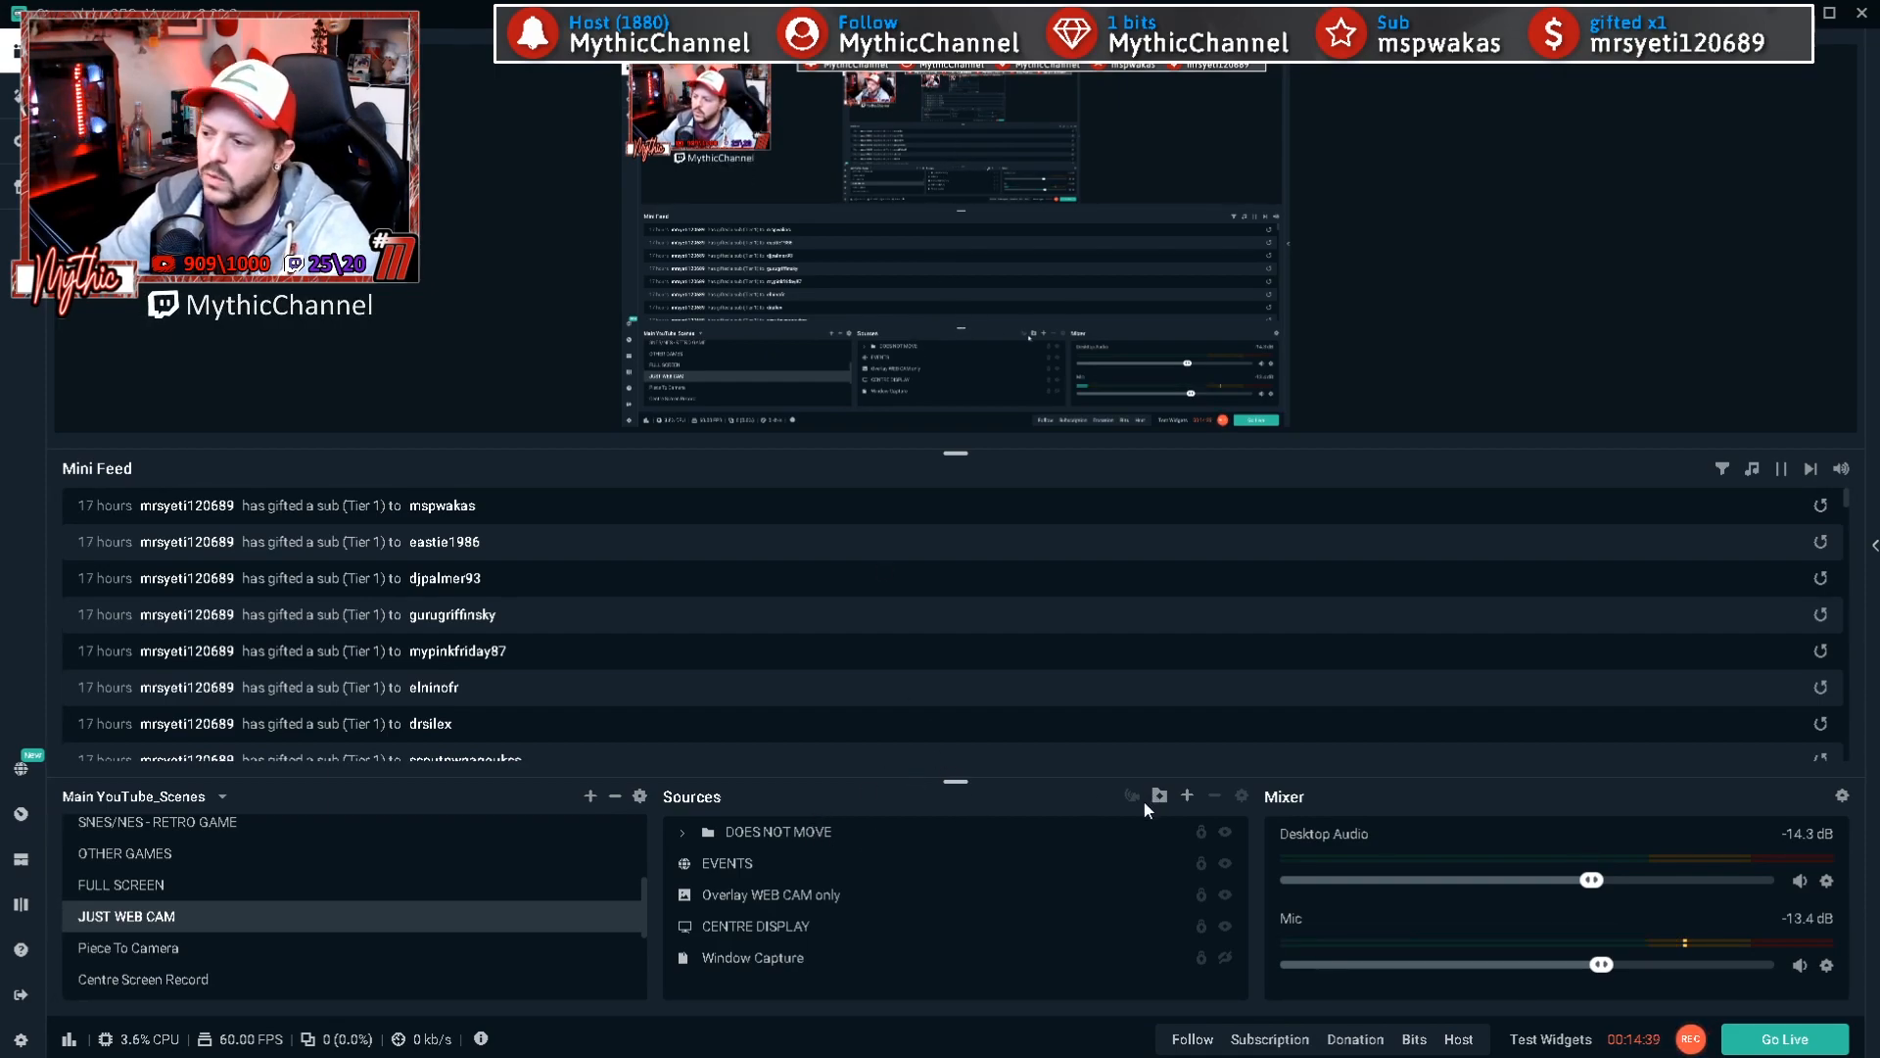
Step: Add a new Stream Label source named "test" to the JUST WEB CAM scene
click(1186, 801)
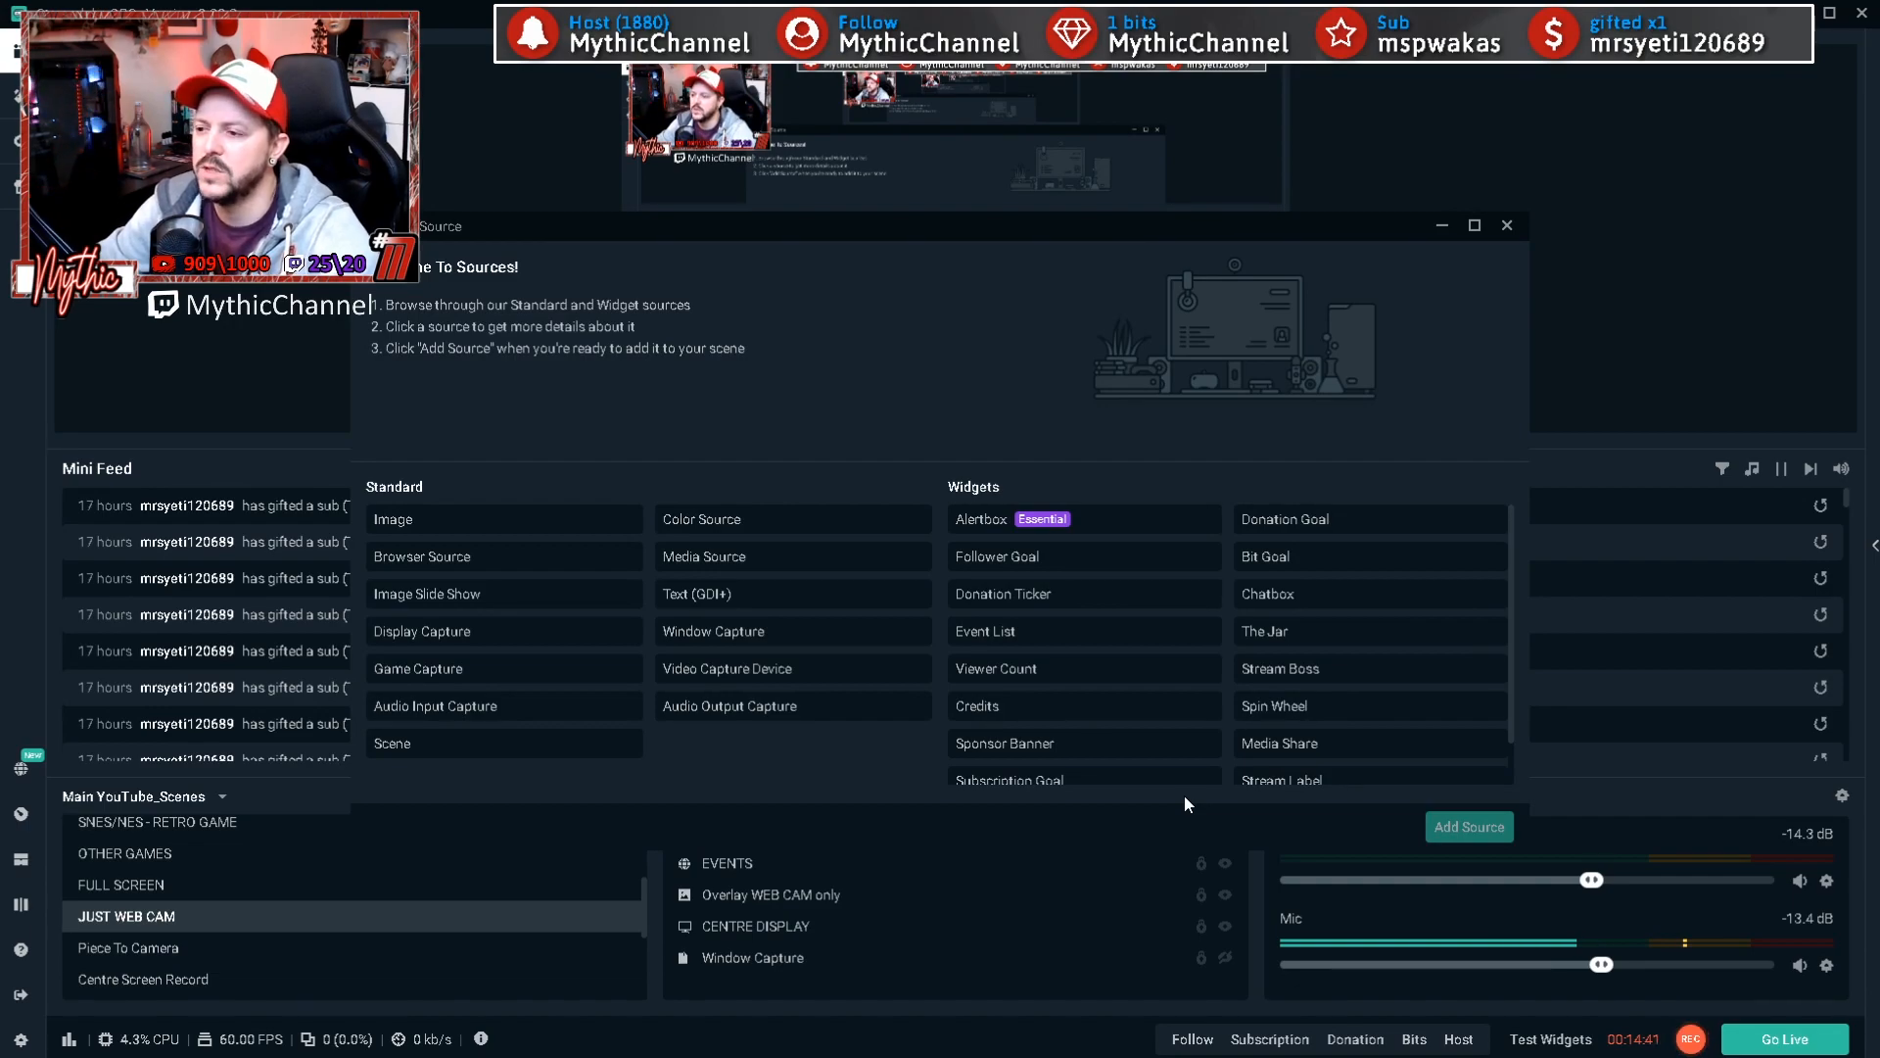
click(1263, 779)
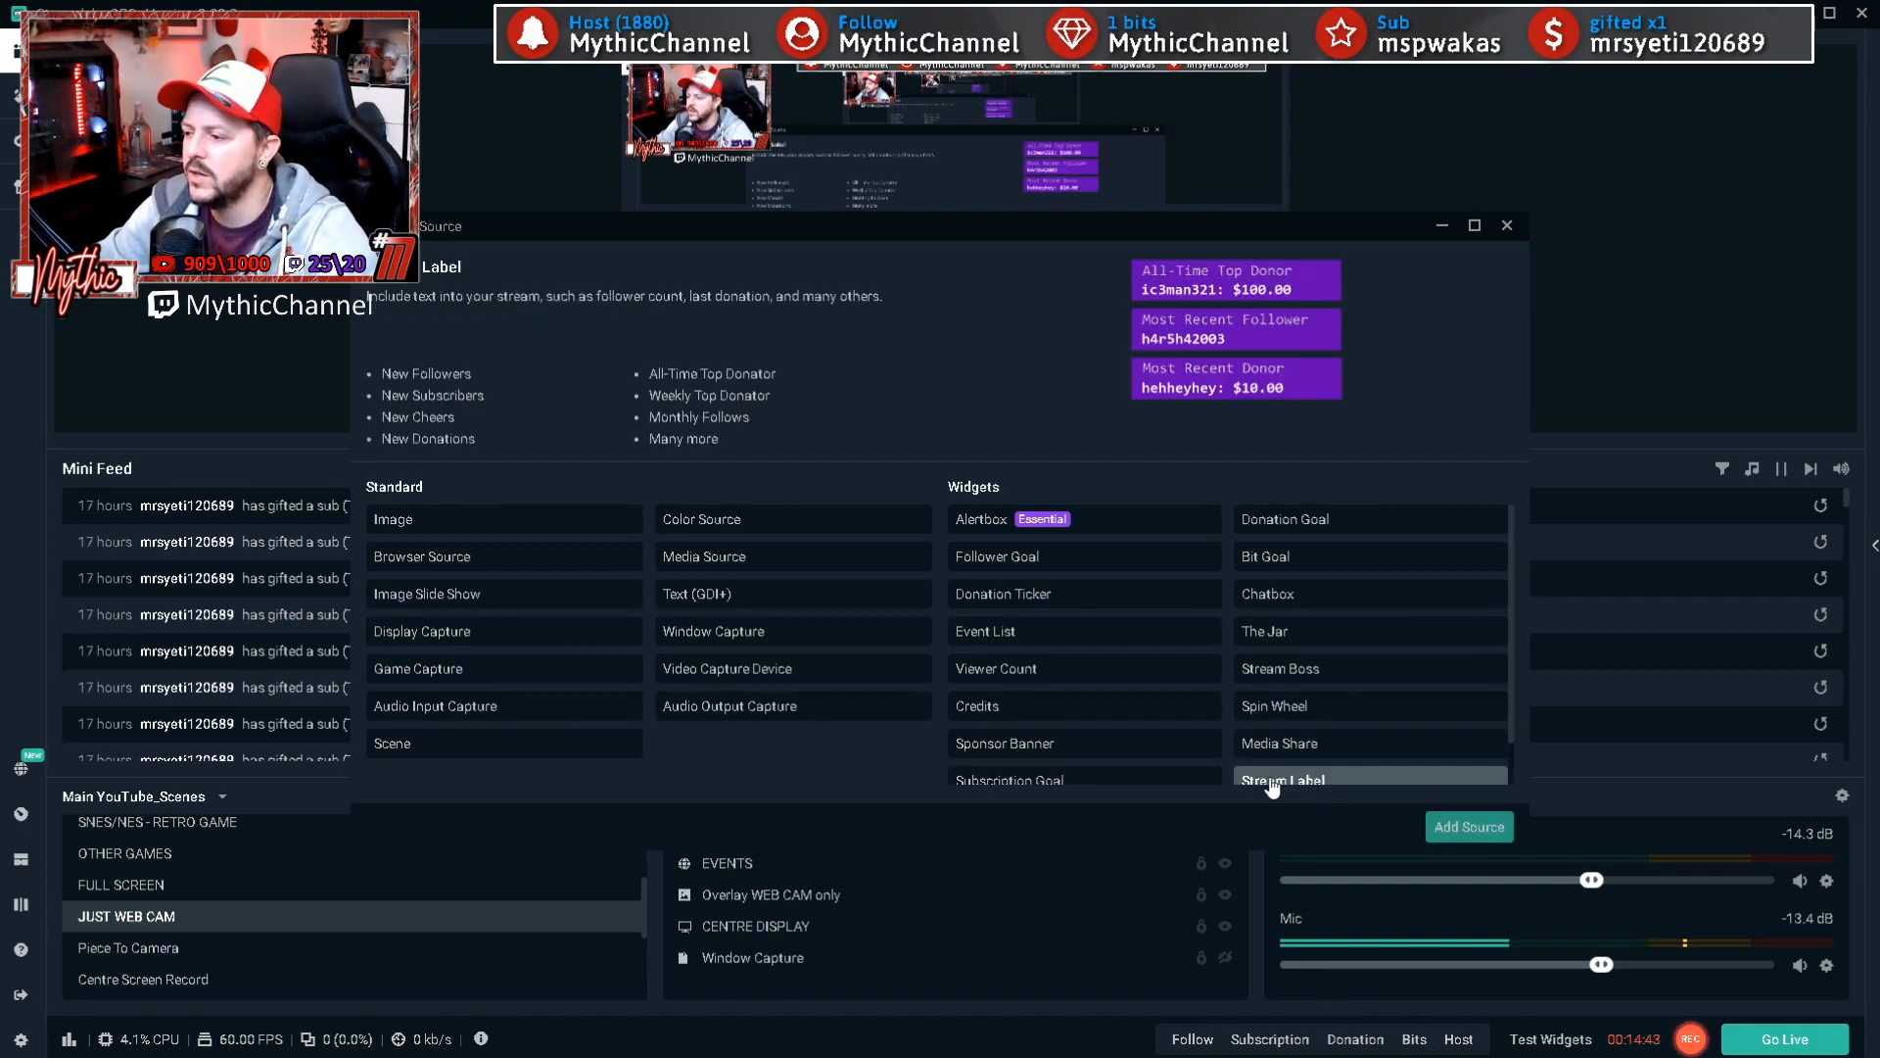
click(1437, 830)
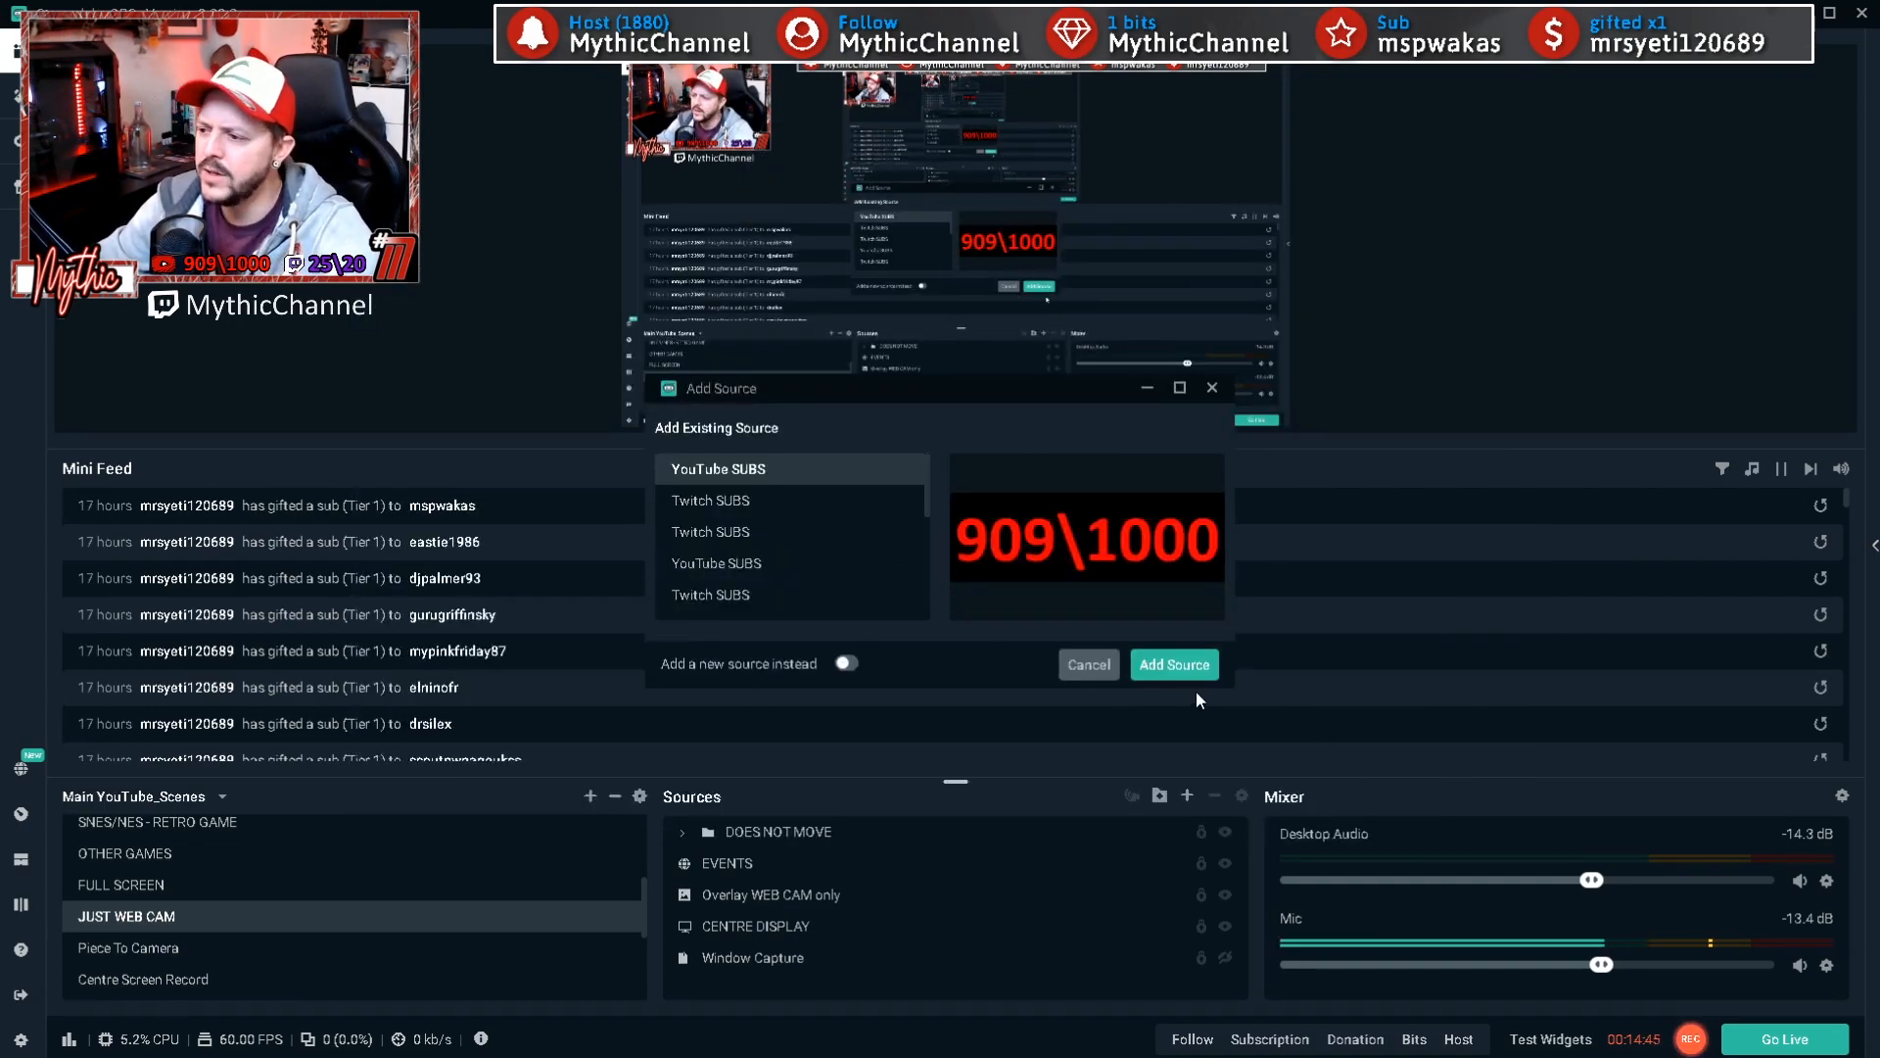
click(844, 663)
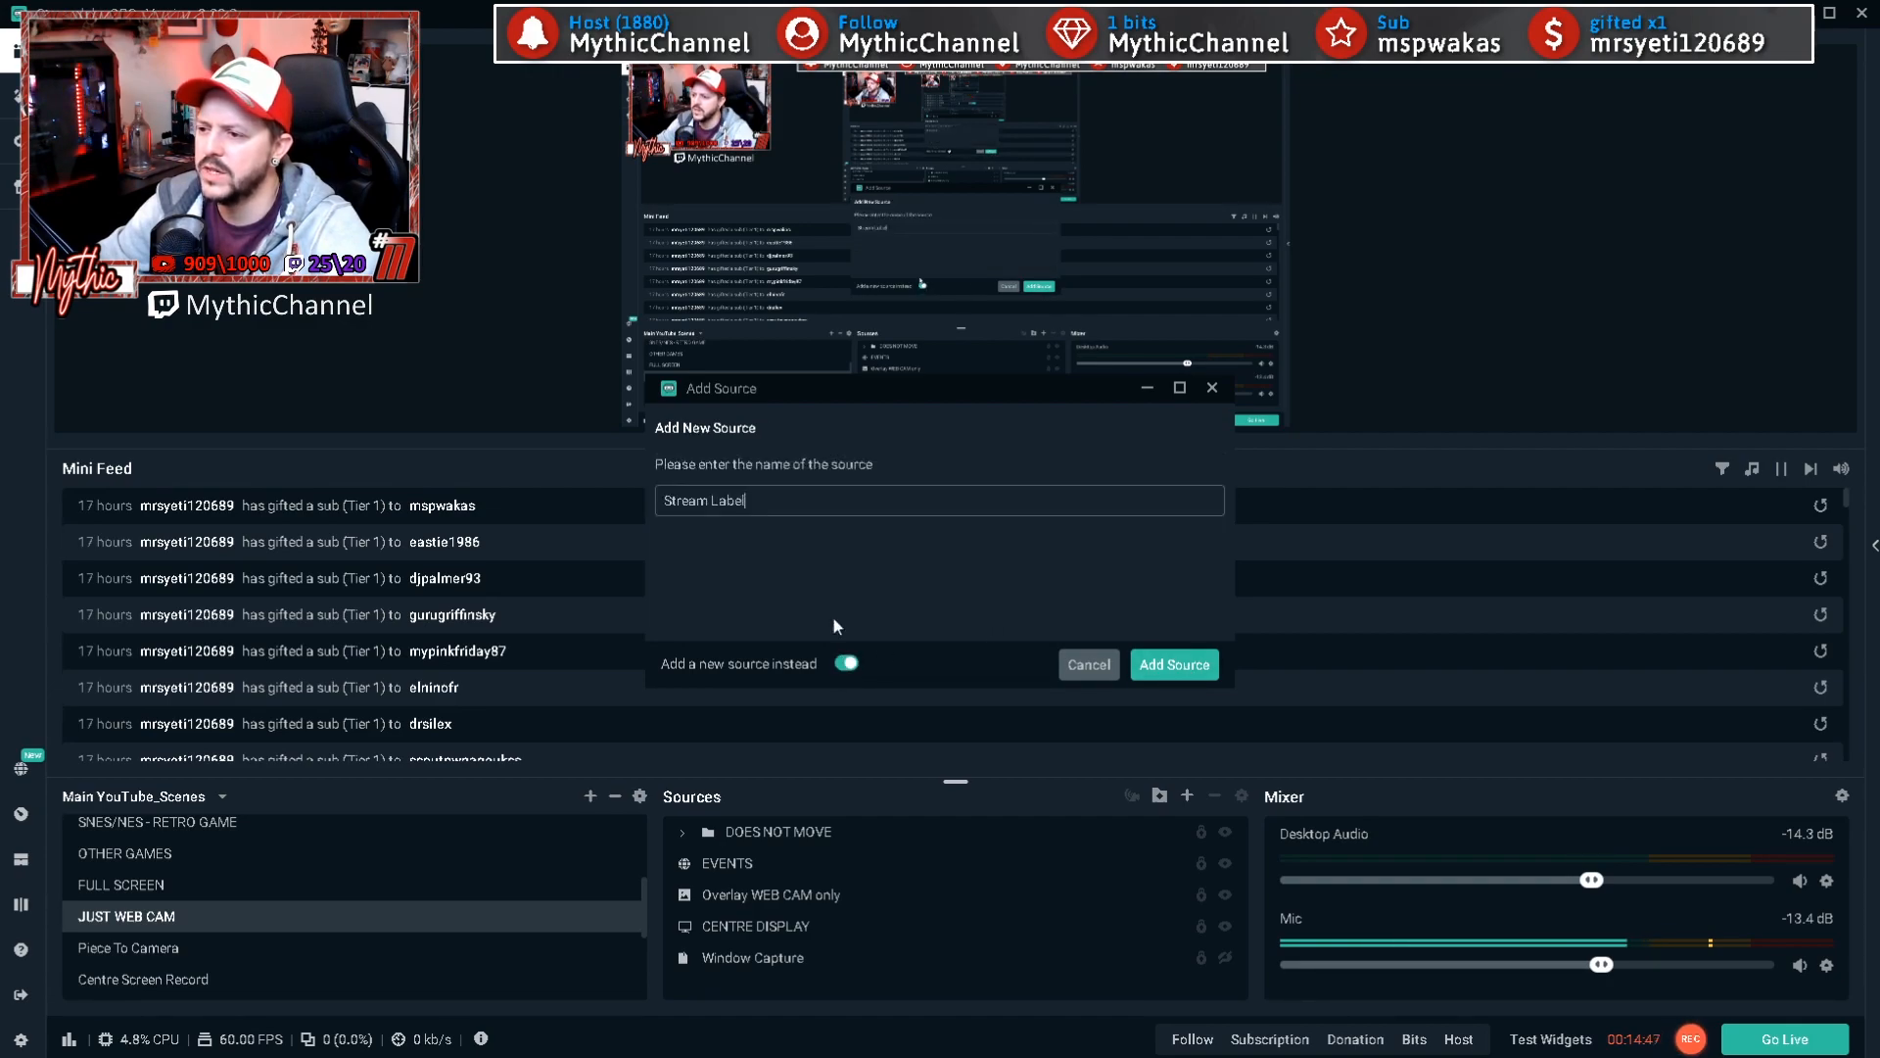
triple_click(799, 504)
text(test)
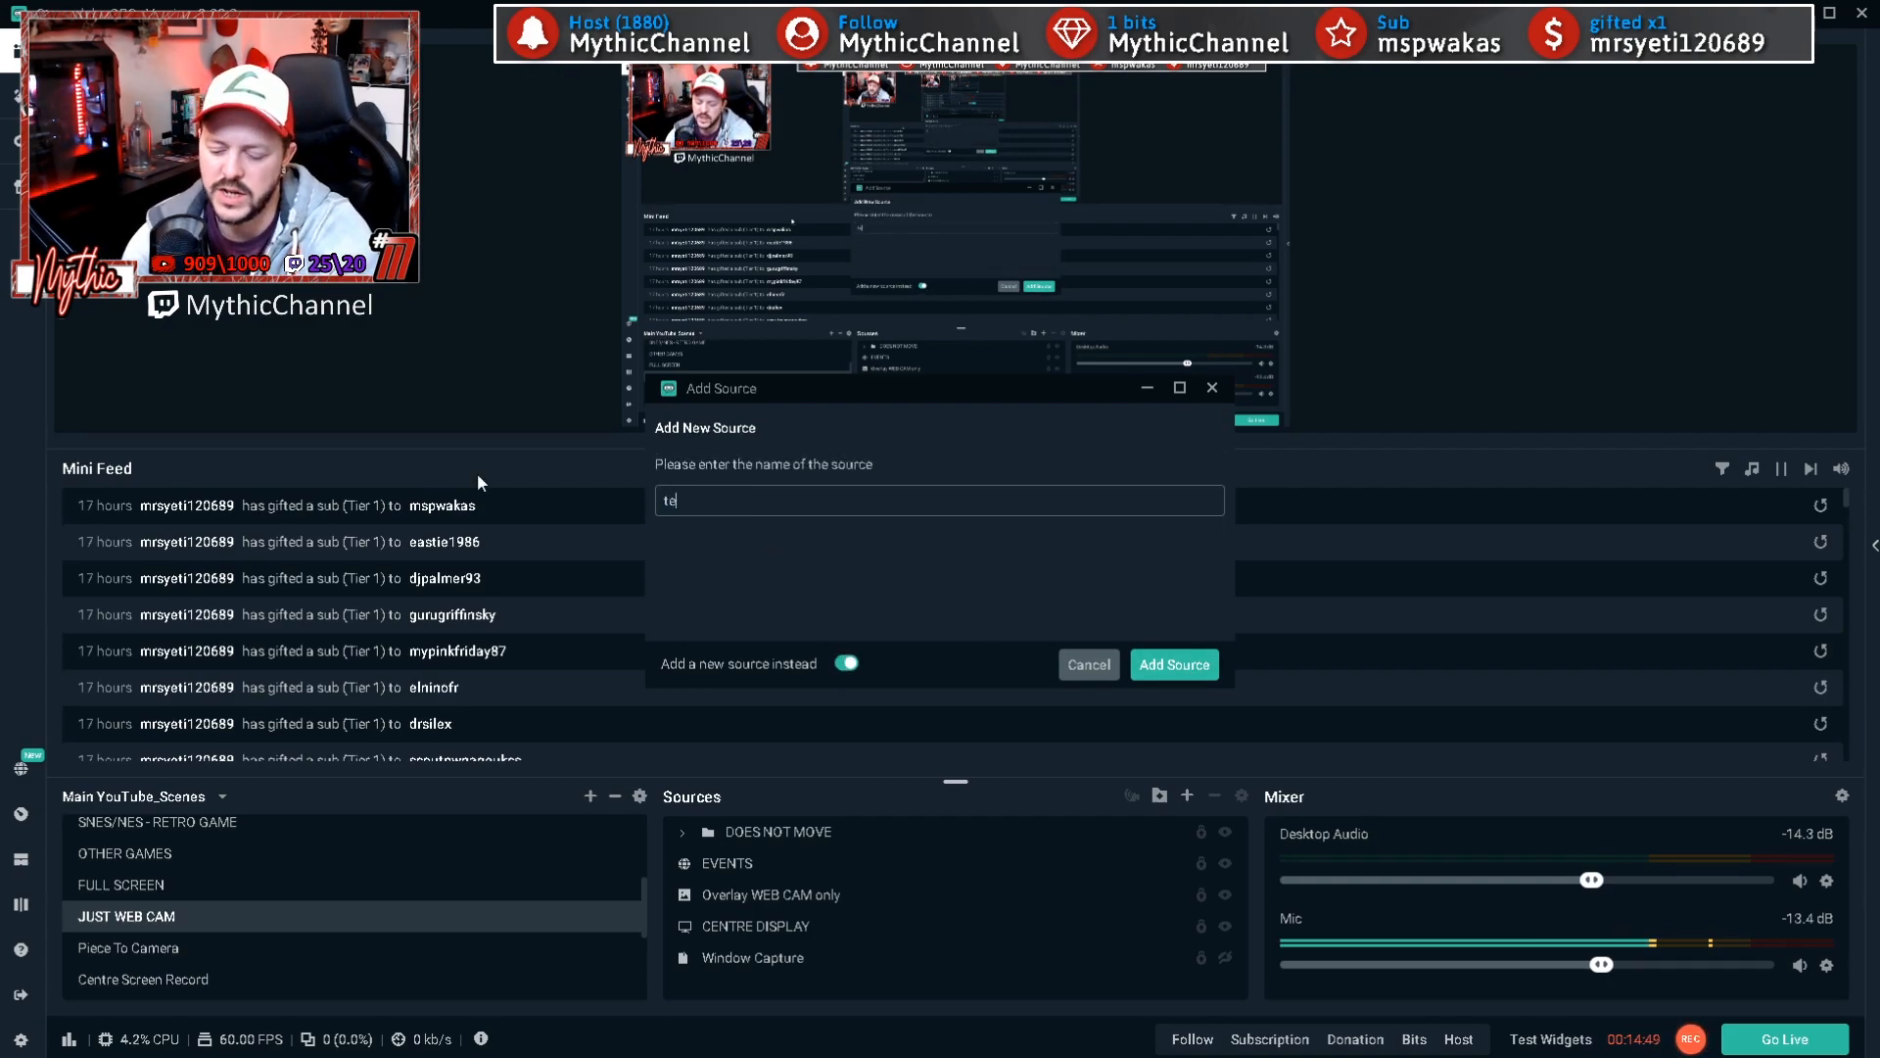
click(1169, 666)
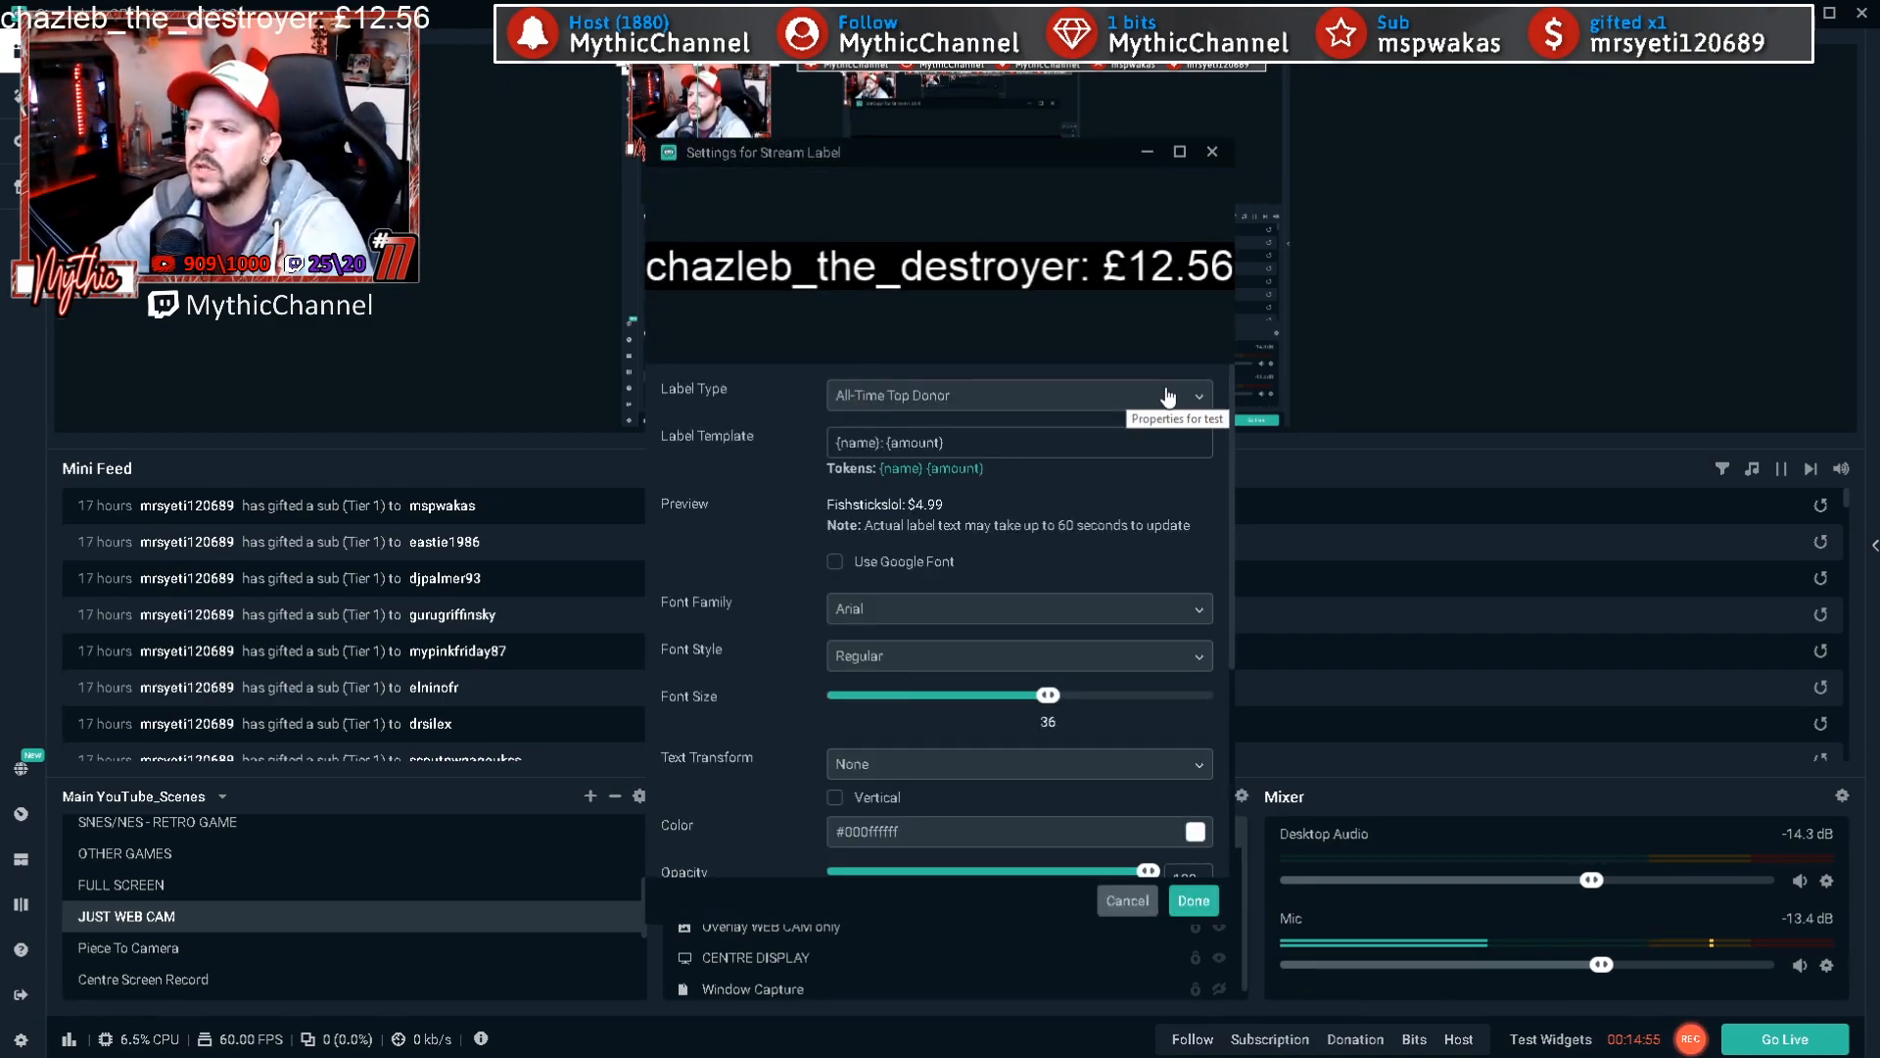
Step: Look through the available label types, set the test stream label to Most Recent Subscriber and accept its settings
click(1196, 396)
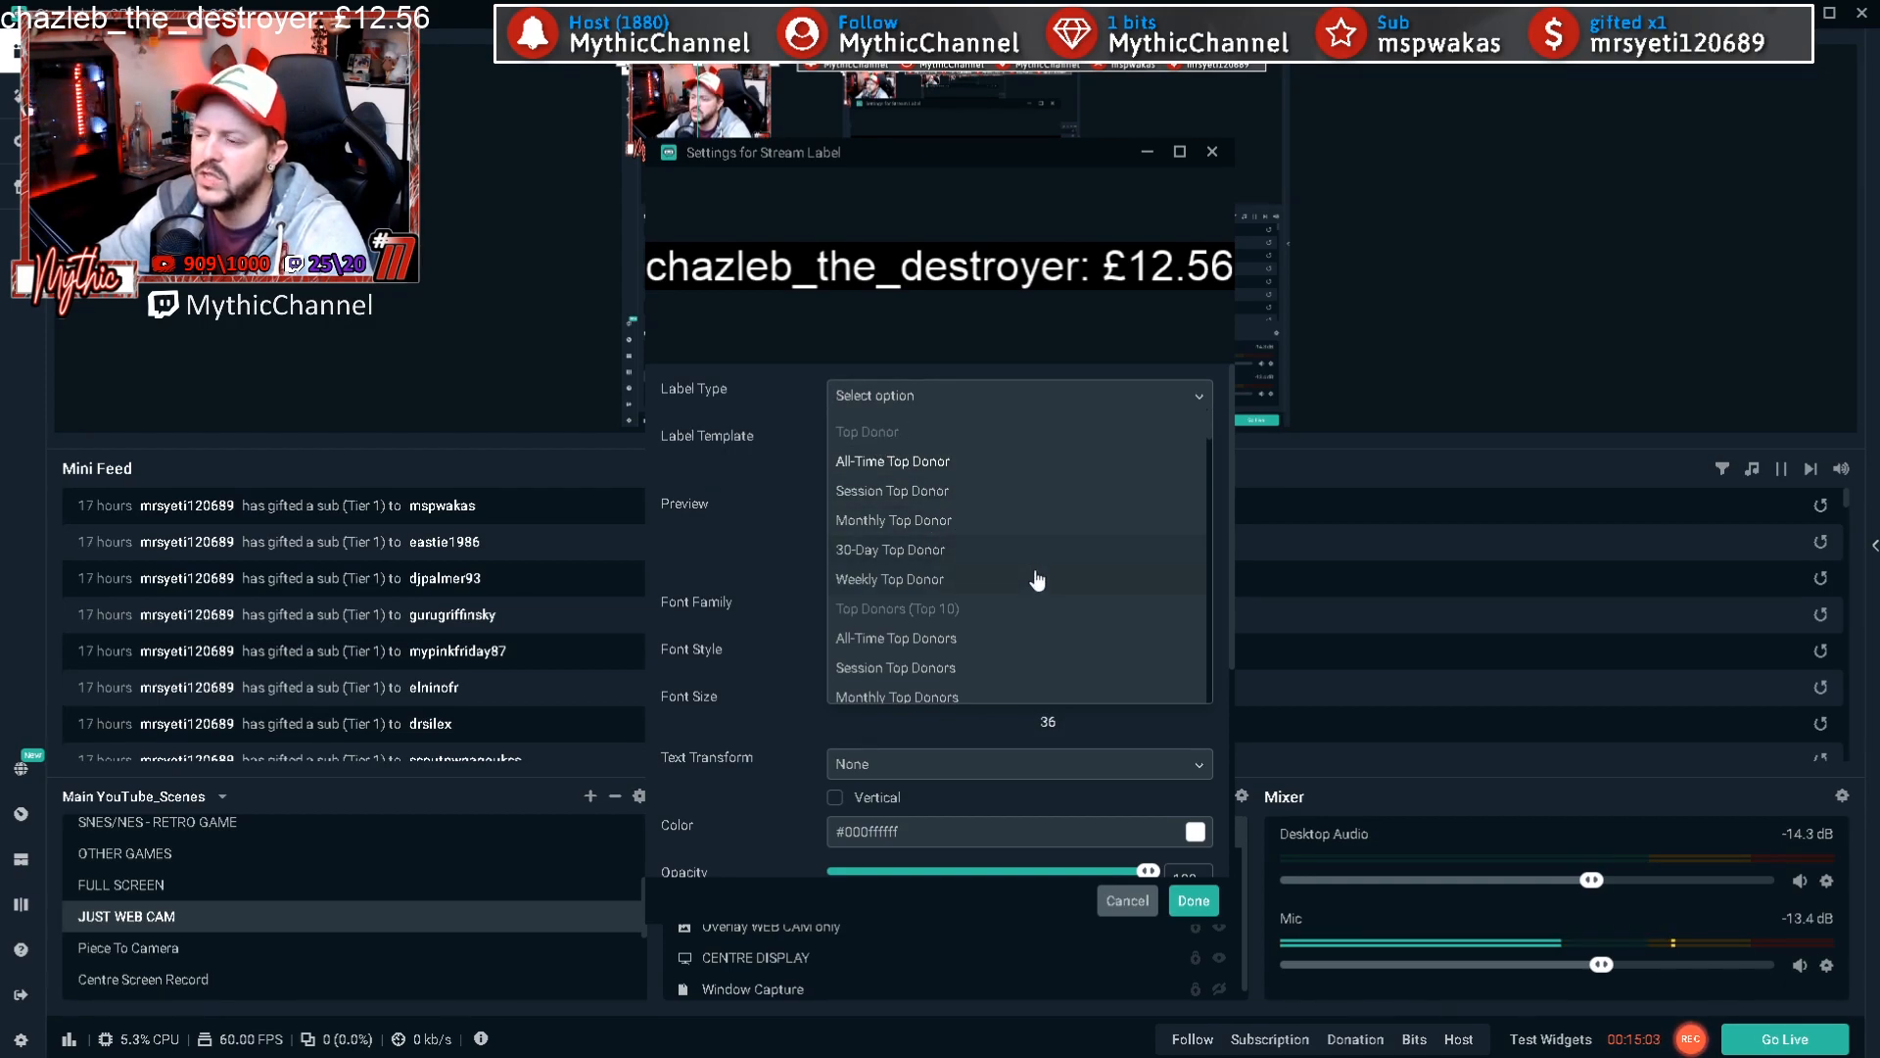
scroll(1033, 577, down, 1)
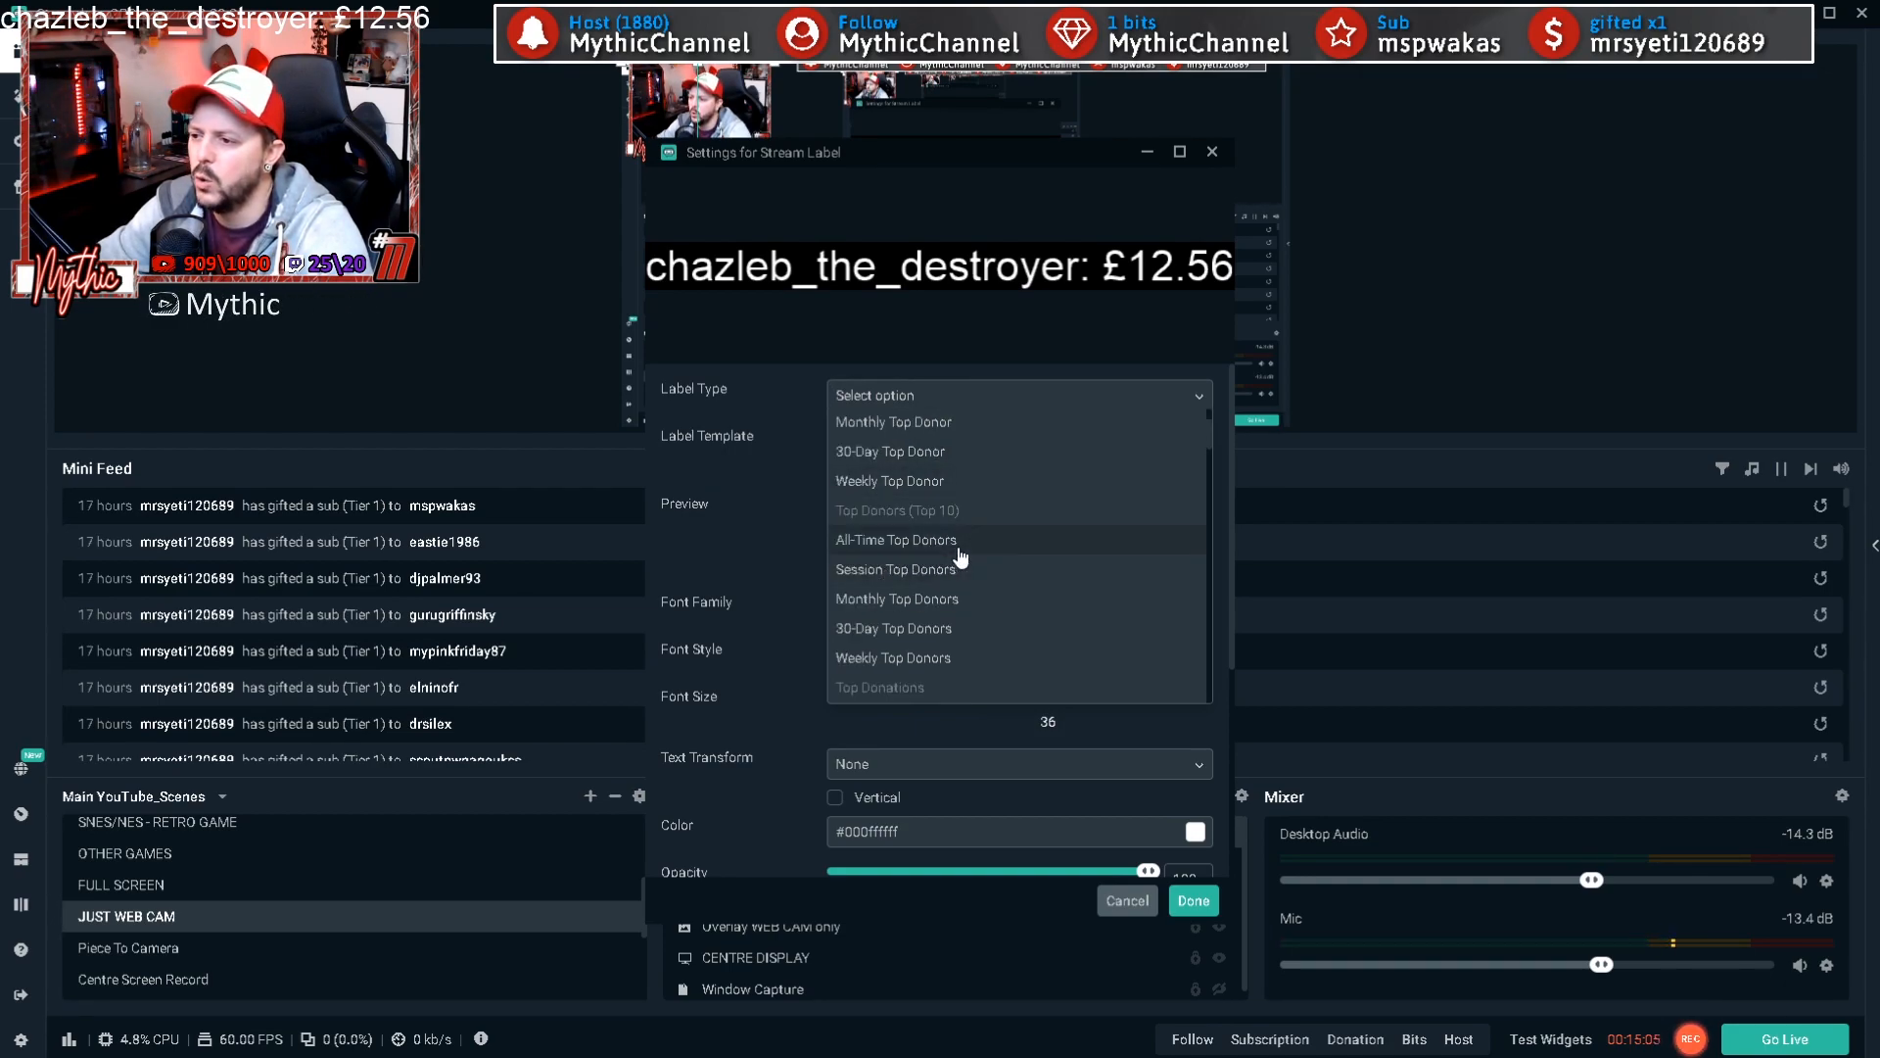
scroll(1082, 566, down, 1)
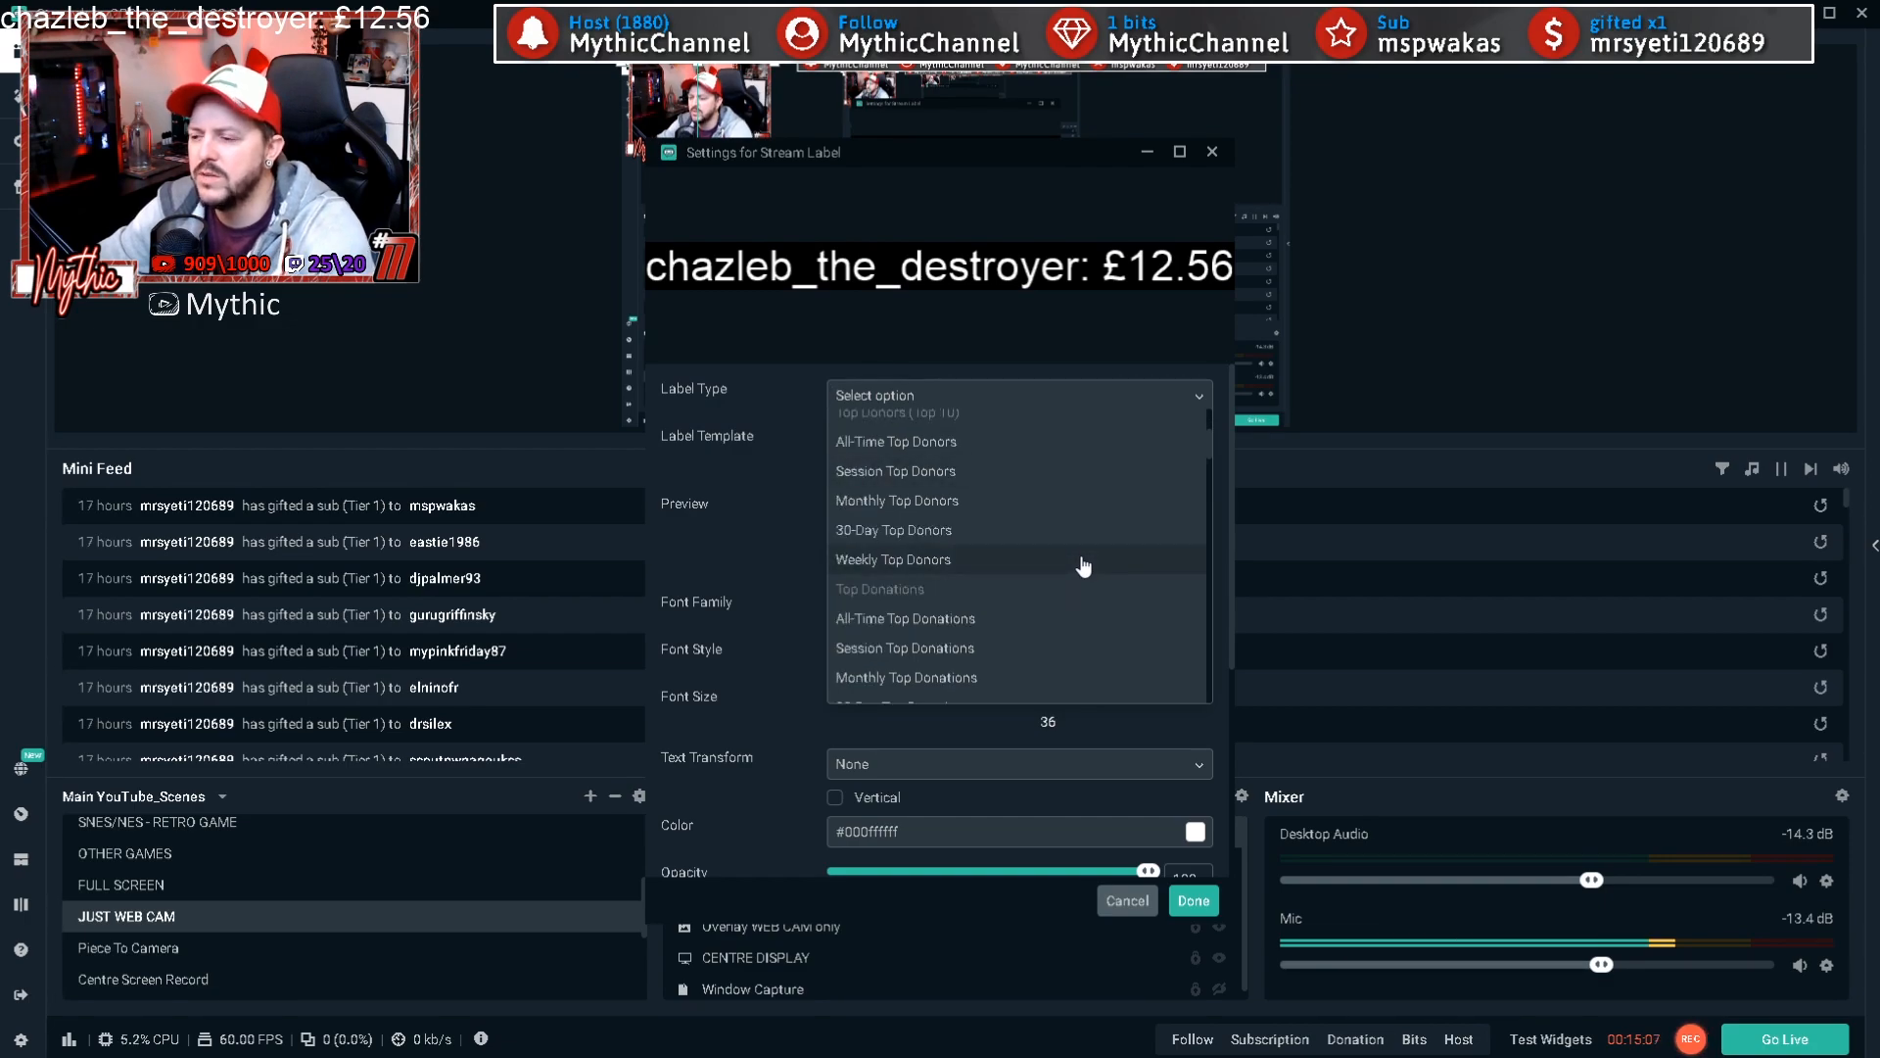
scroll(1083, 566, down, 2)
scroll(1083, 568, down, 3)
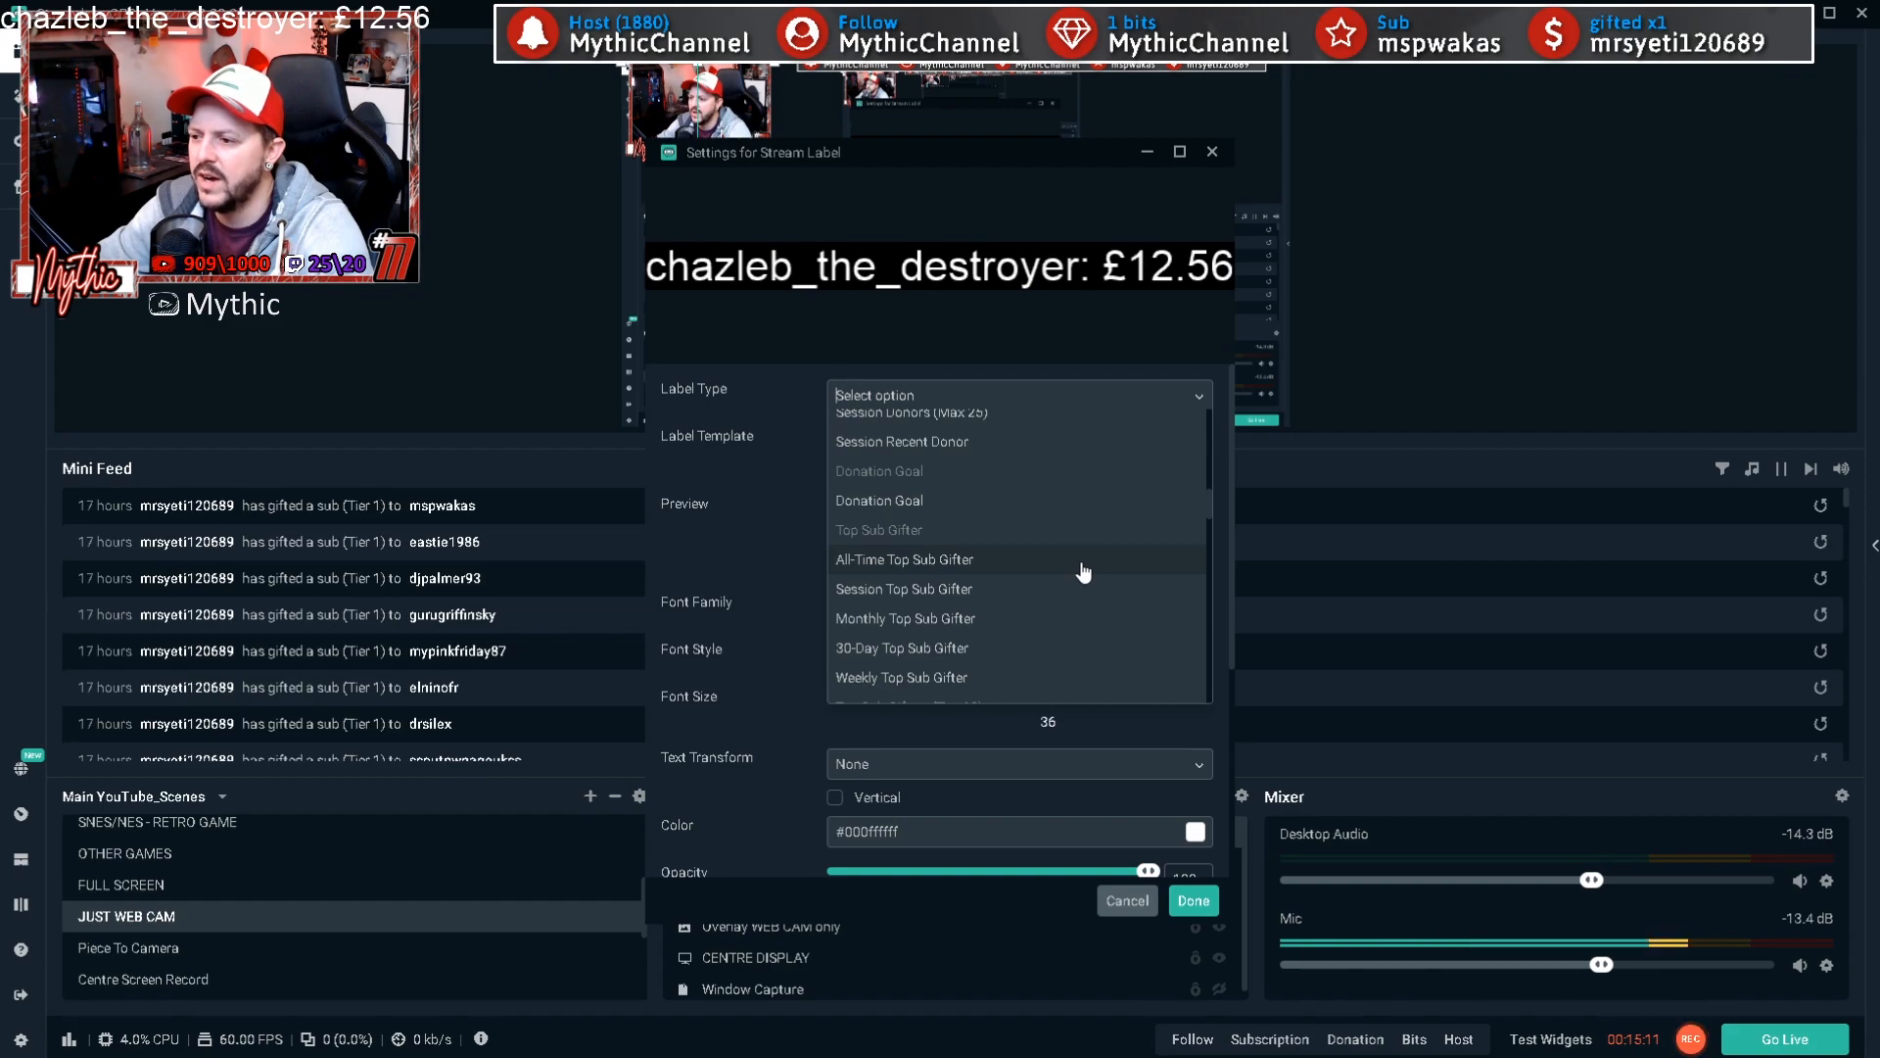
scroll(1112, 580, down, 4)
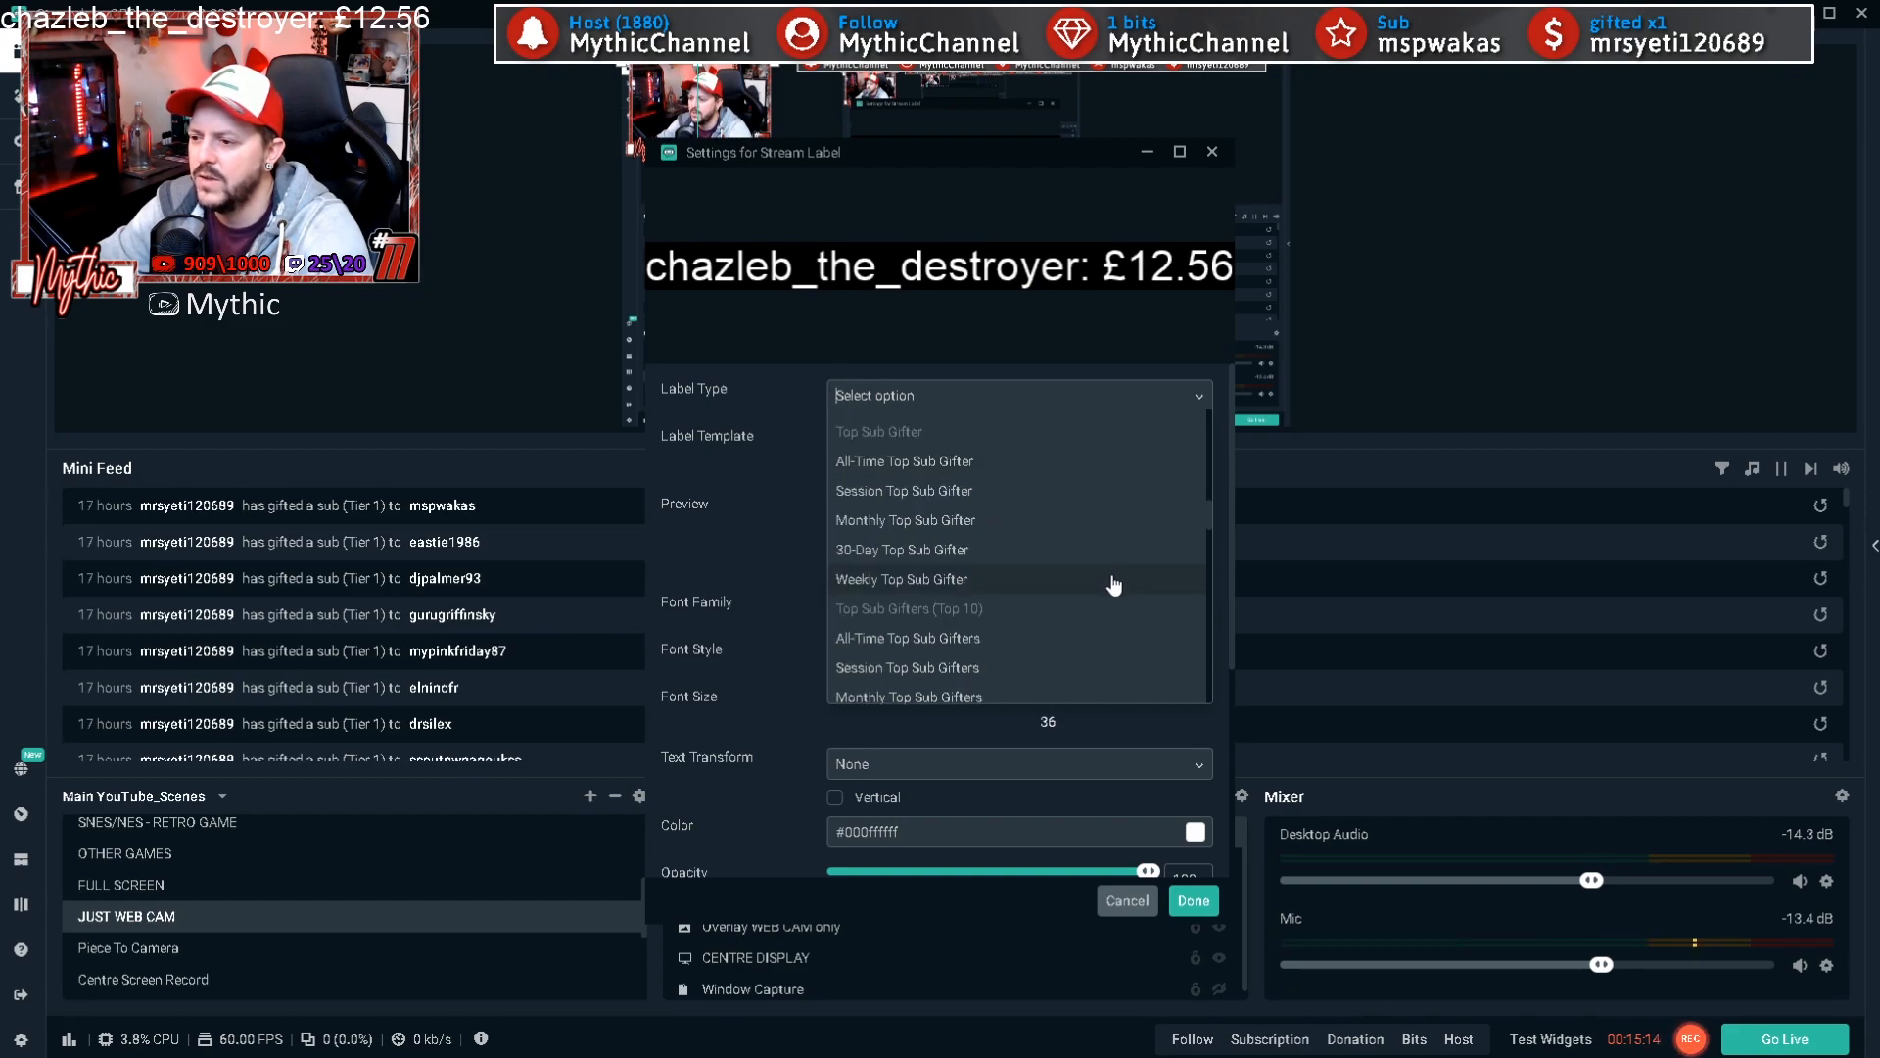
scroll(1103, 597, down, 4)
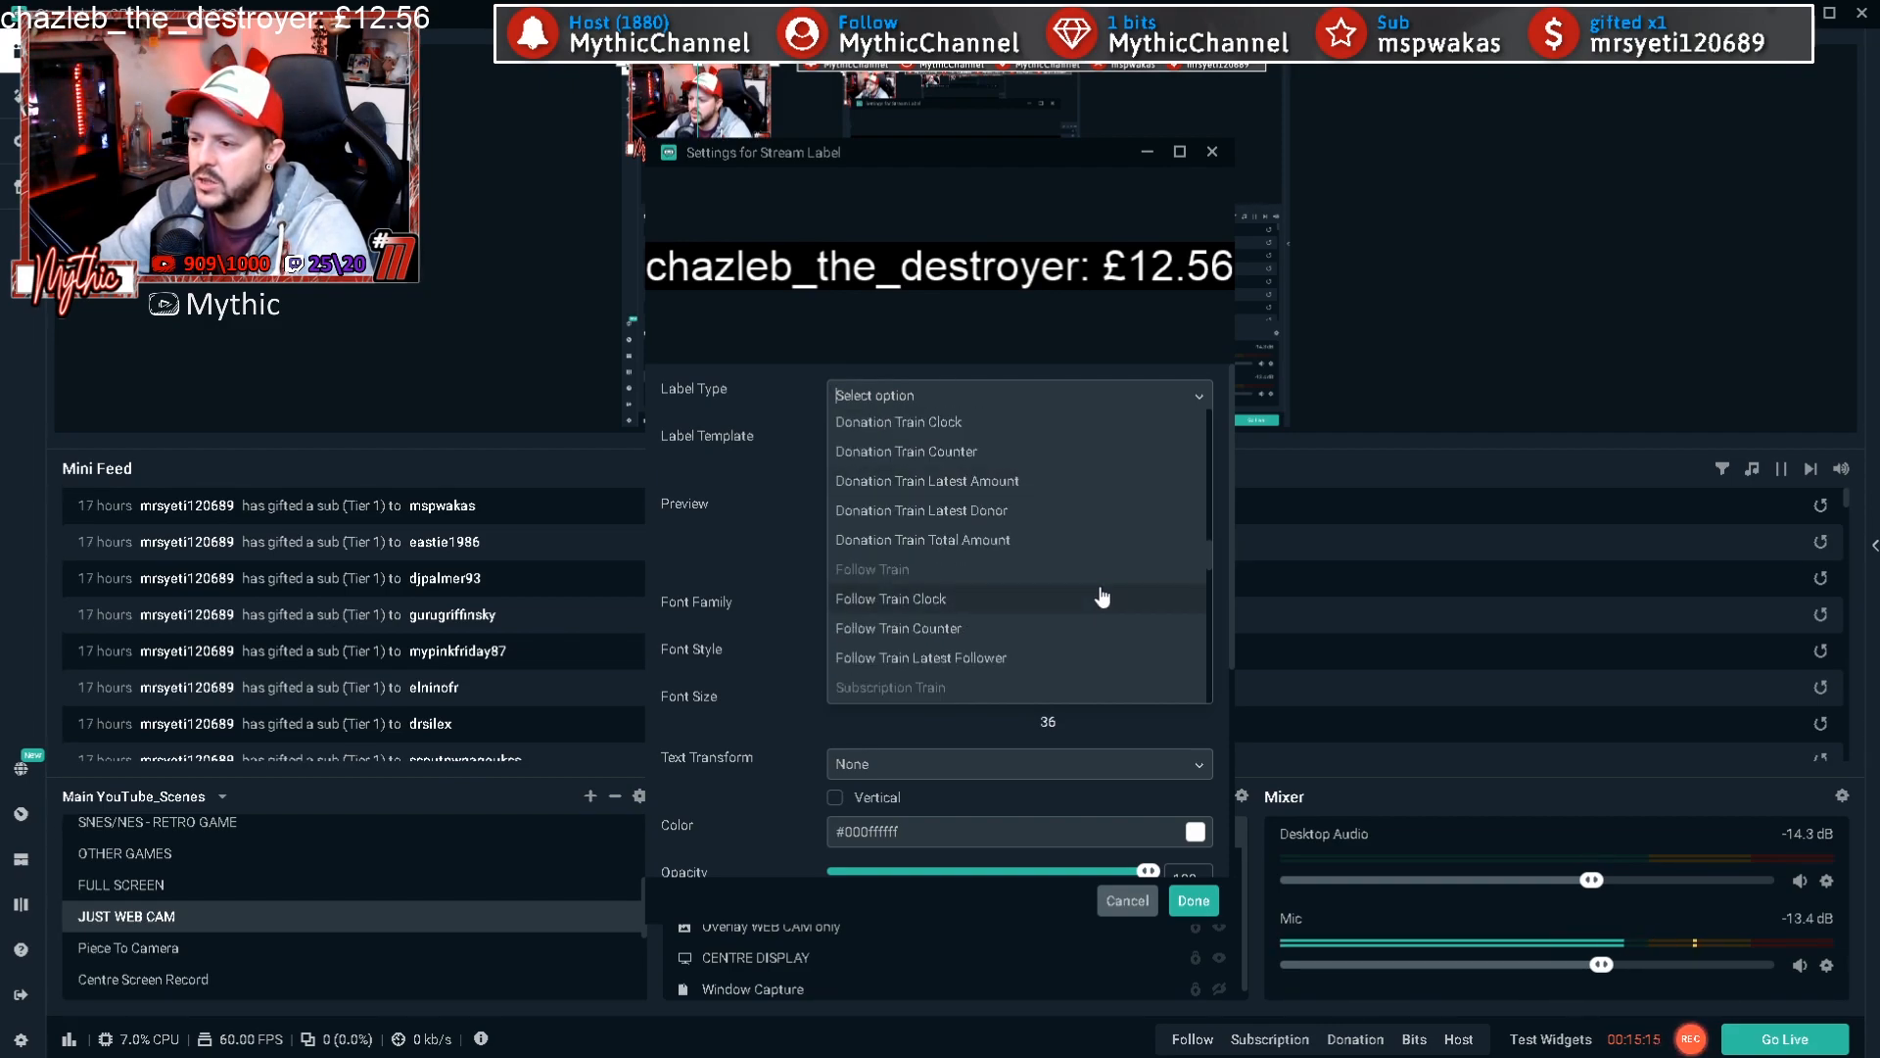
scroll(1009, 555, down, 5)
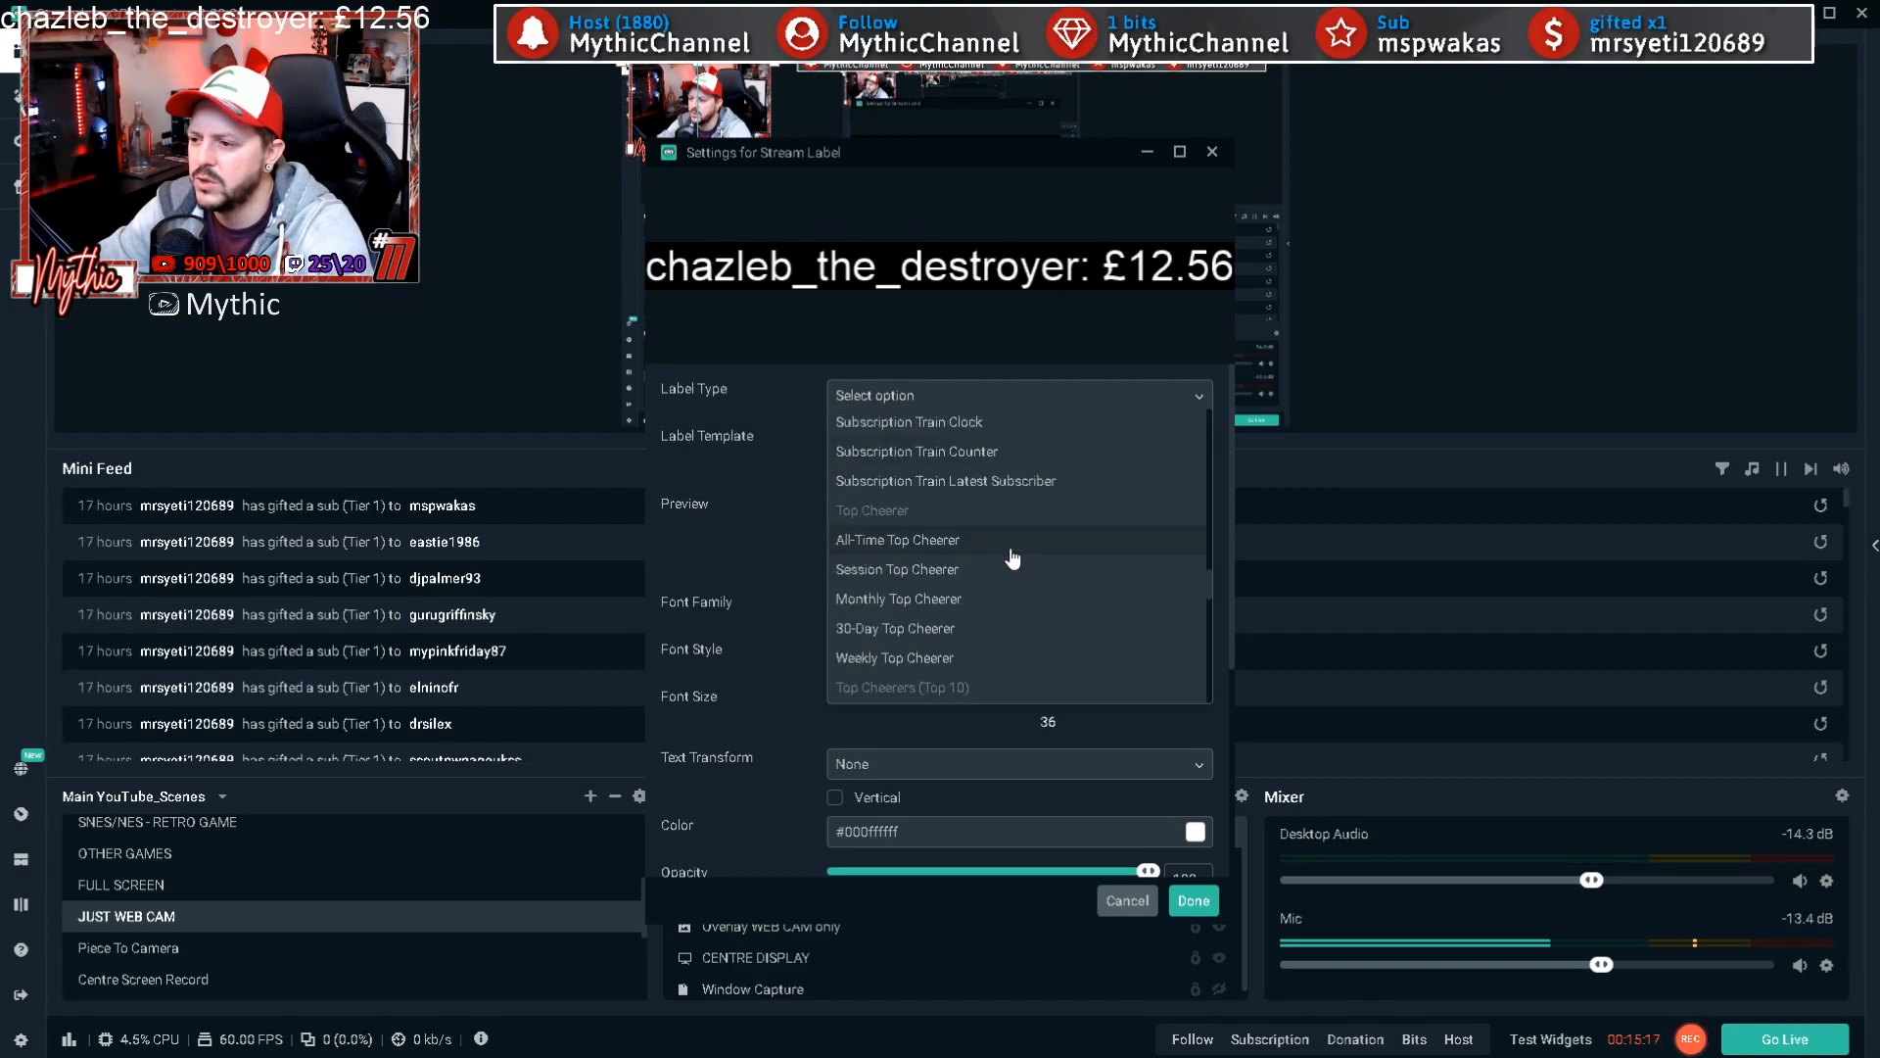
scroll(1026, 570, down, 5)
scroll(1026, 570, down, 5)
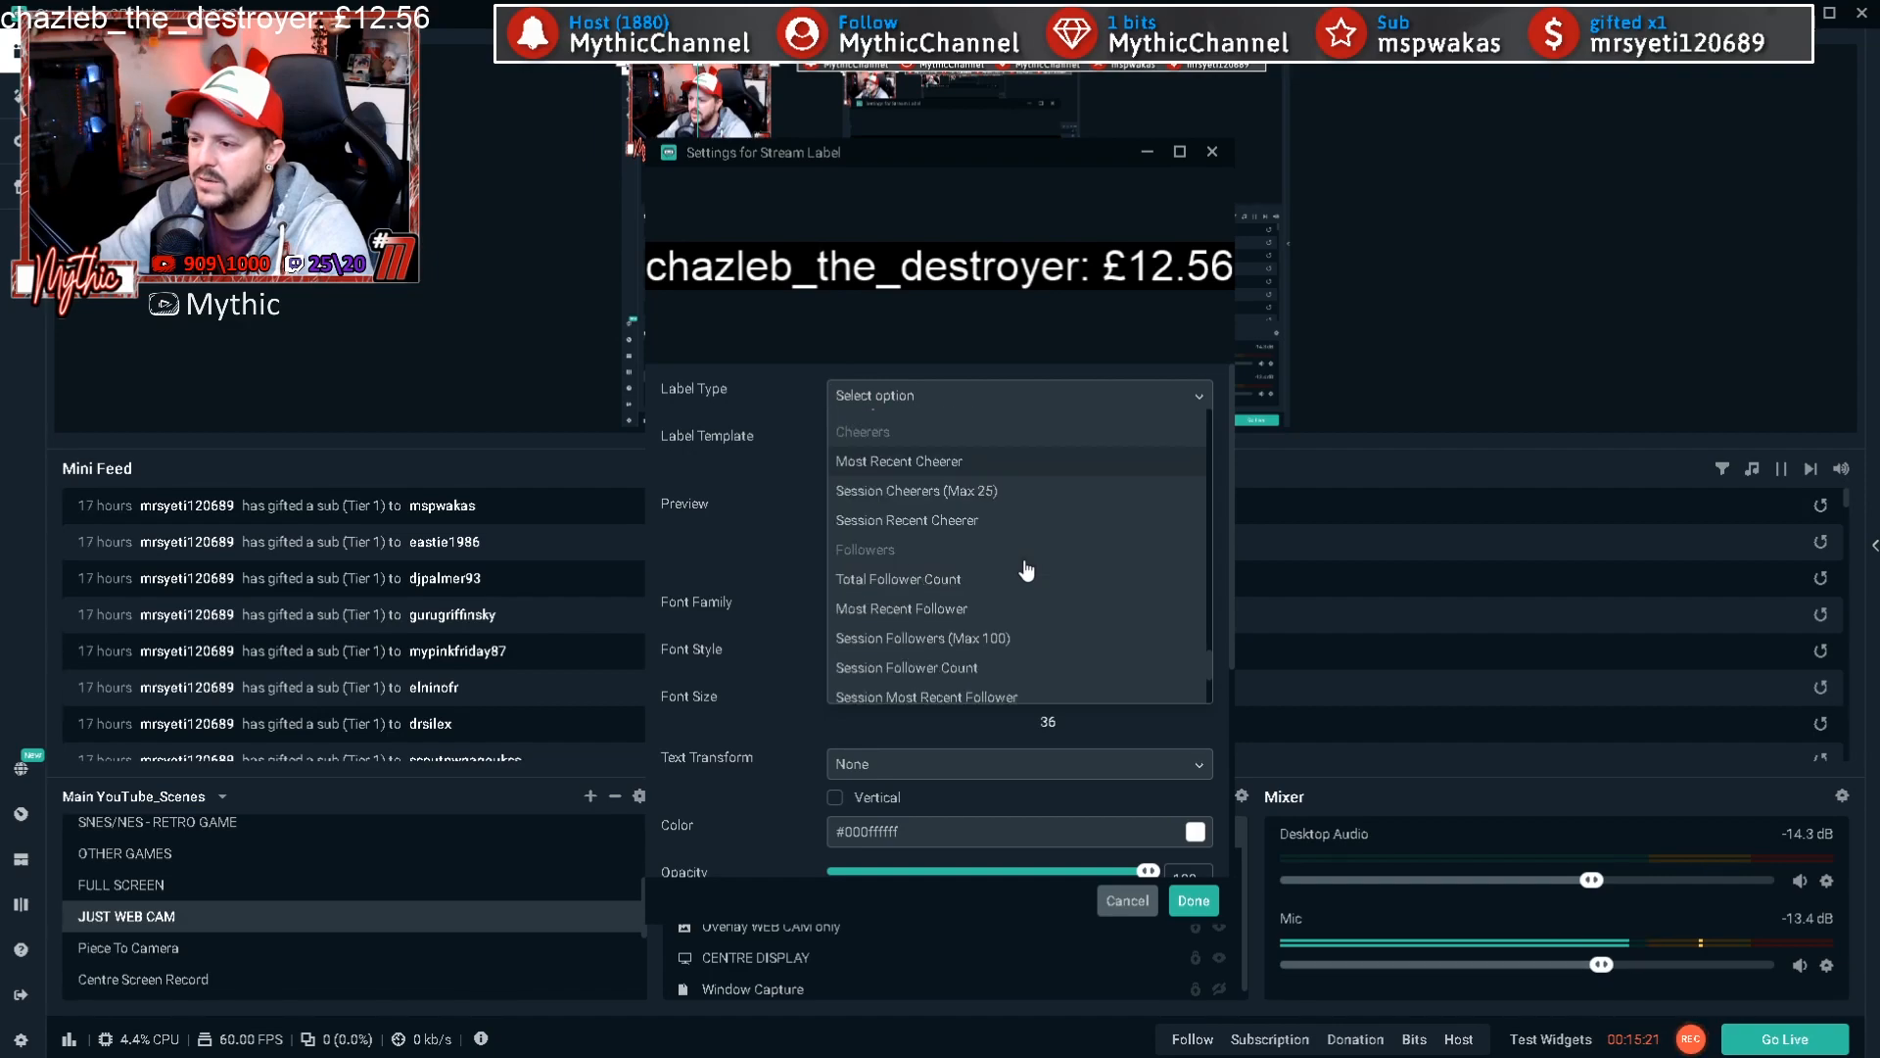
scroll(1026, 570, down, 1)
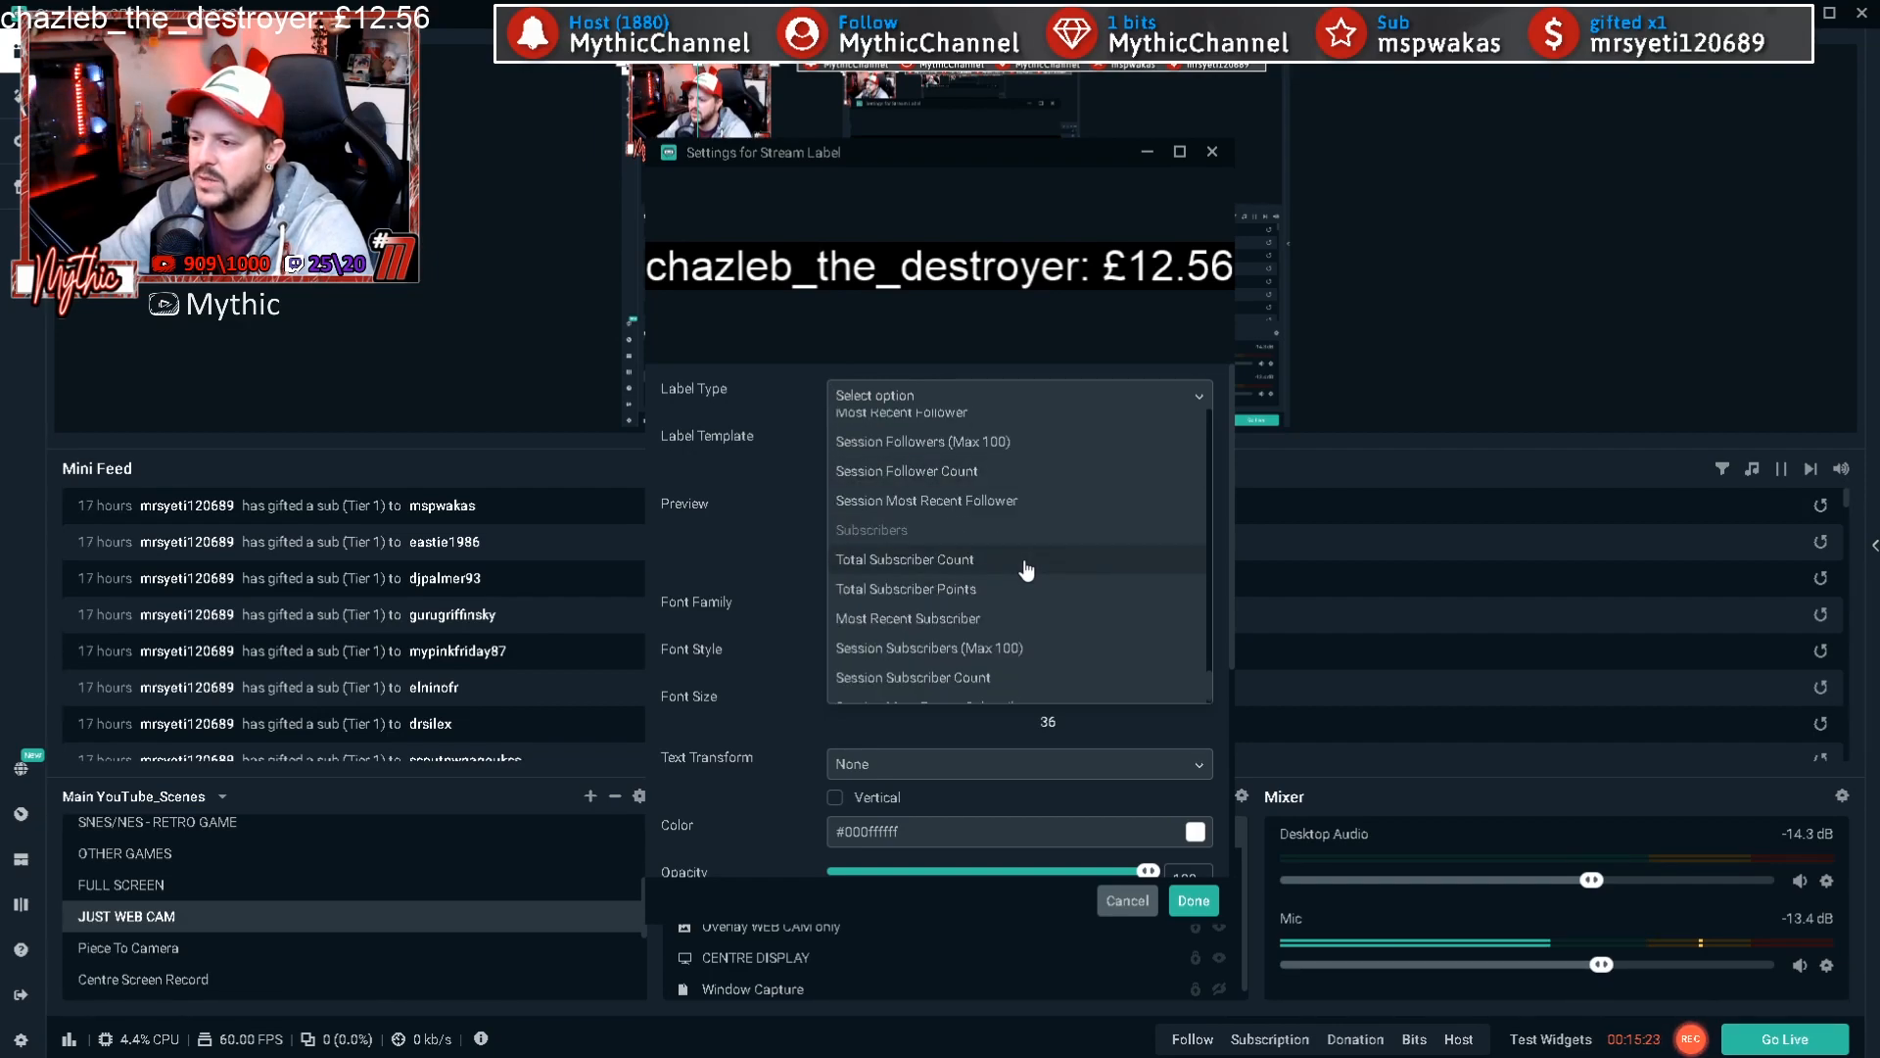
scroll(1067, 632, down, 1)
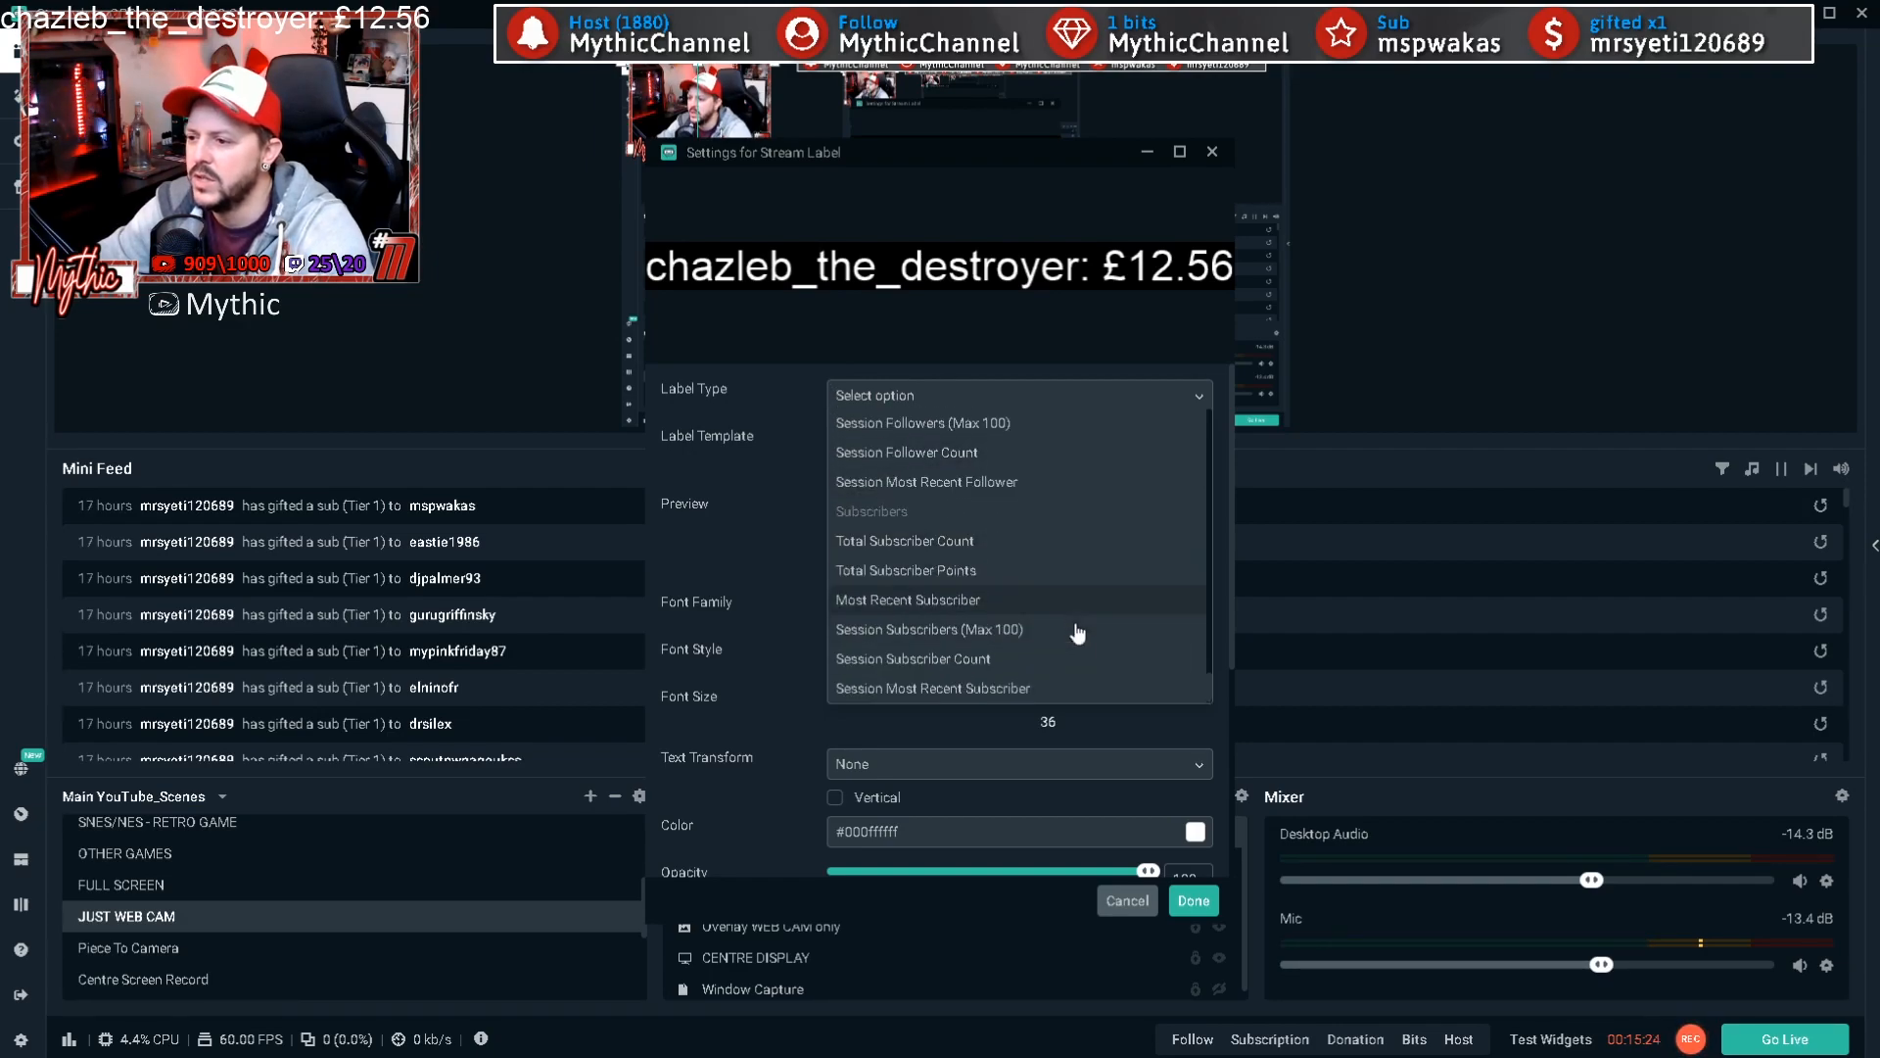
click(966, 601)
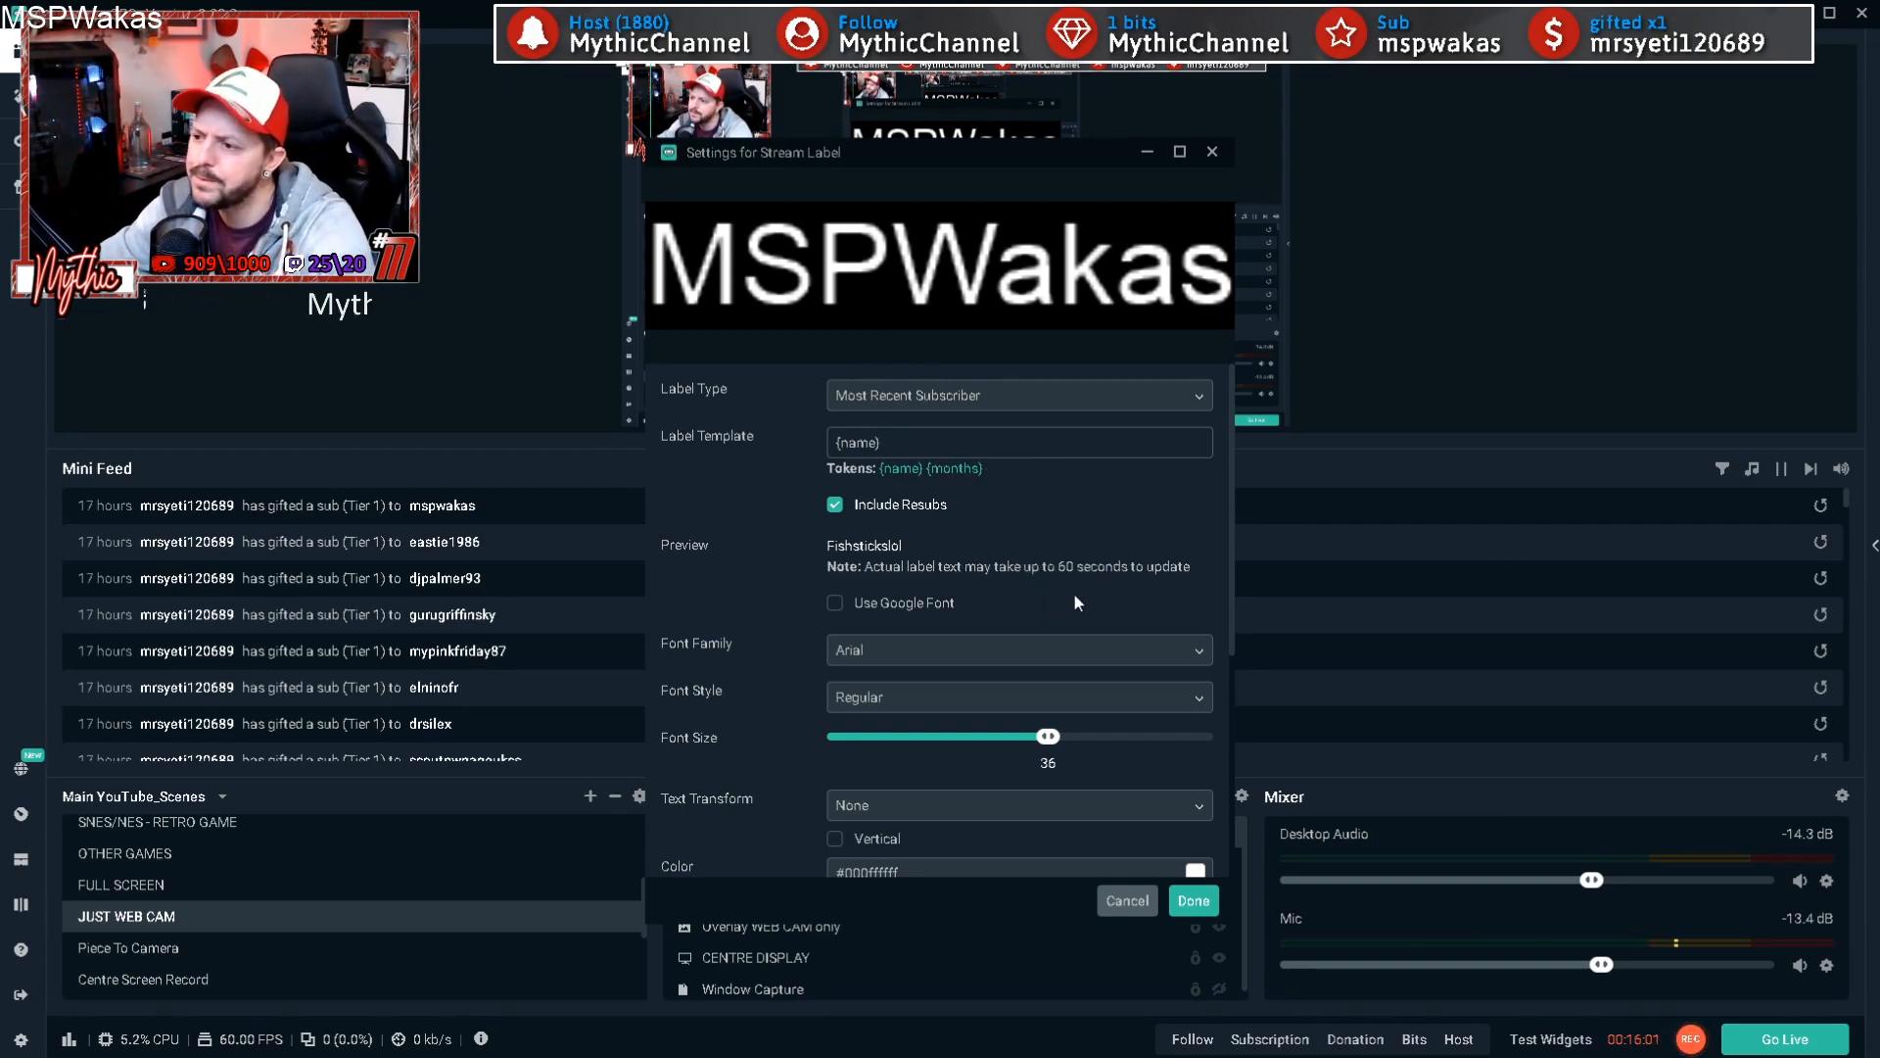
scroll(1058, 582, down, 1)
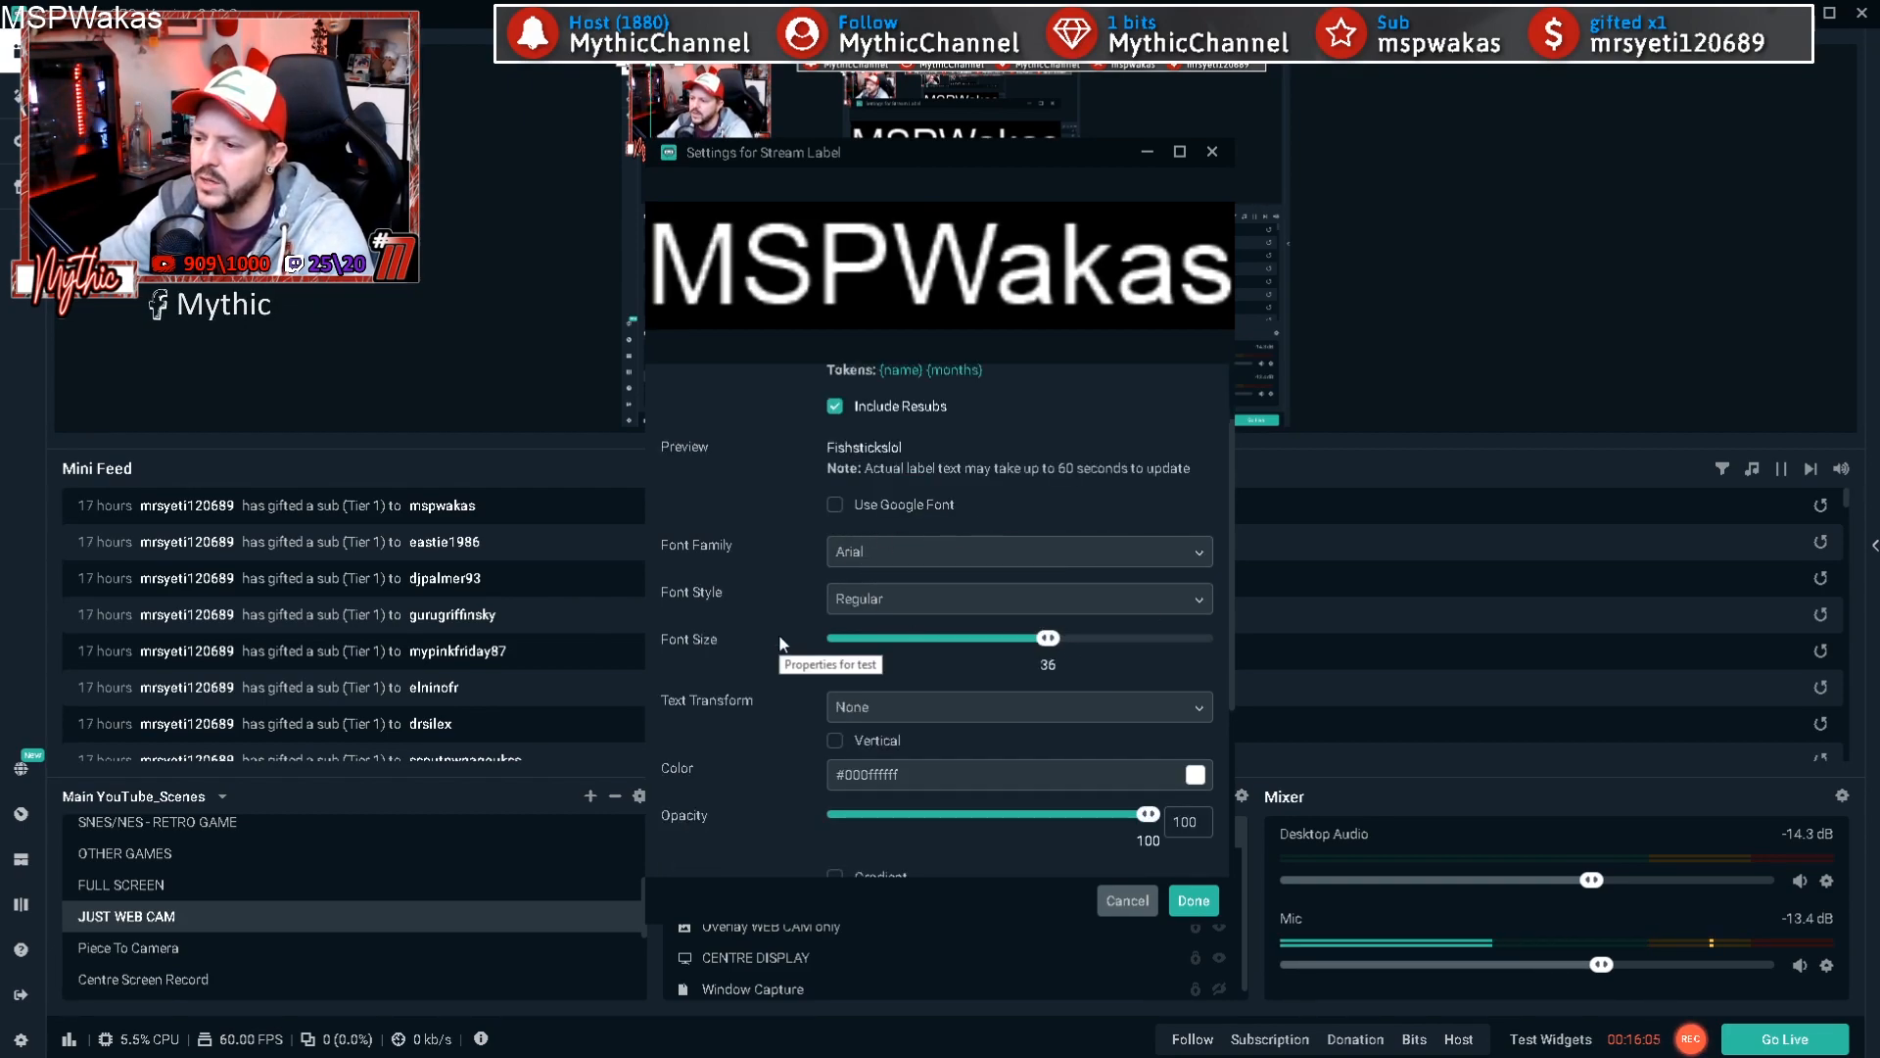
scroll(781, 642, down, 3)
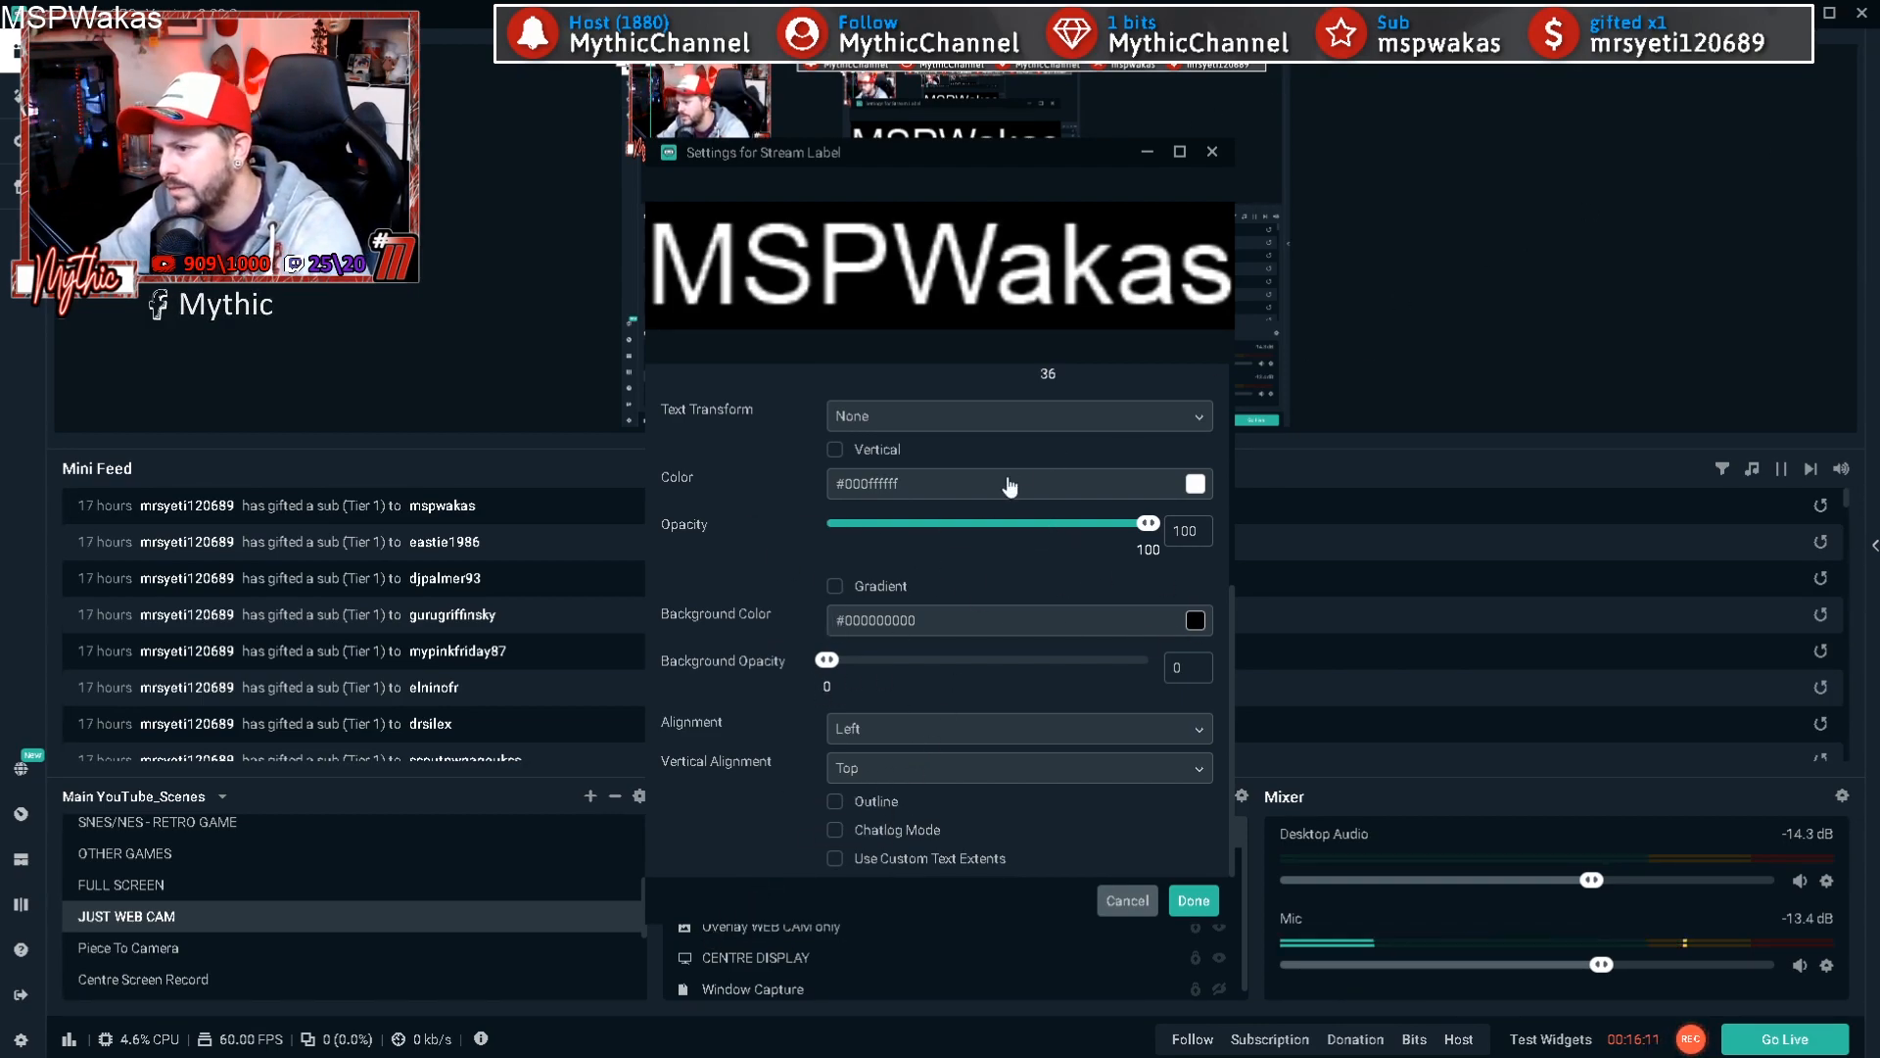
click(1185, 902)
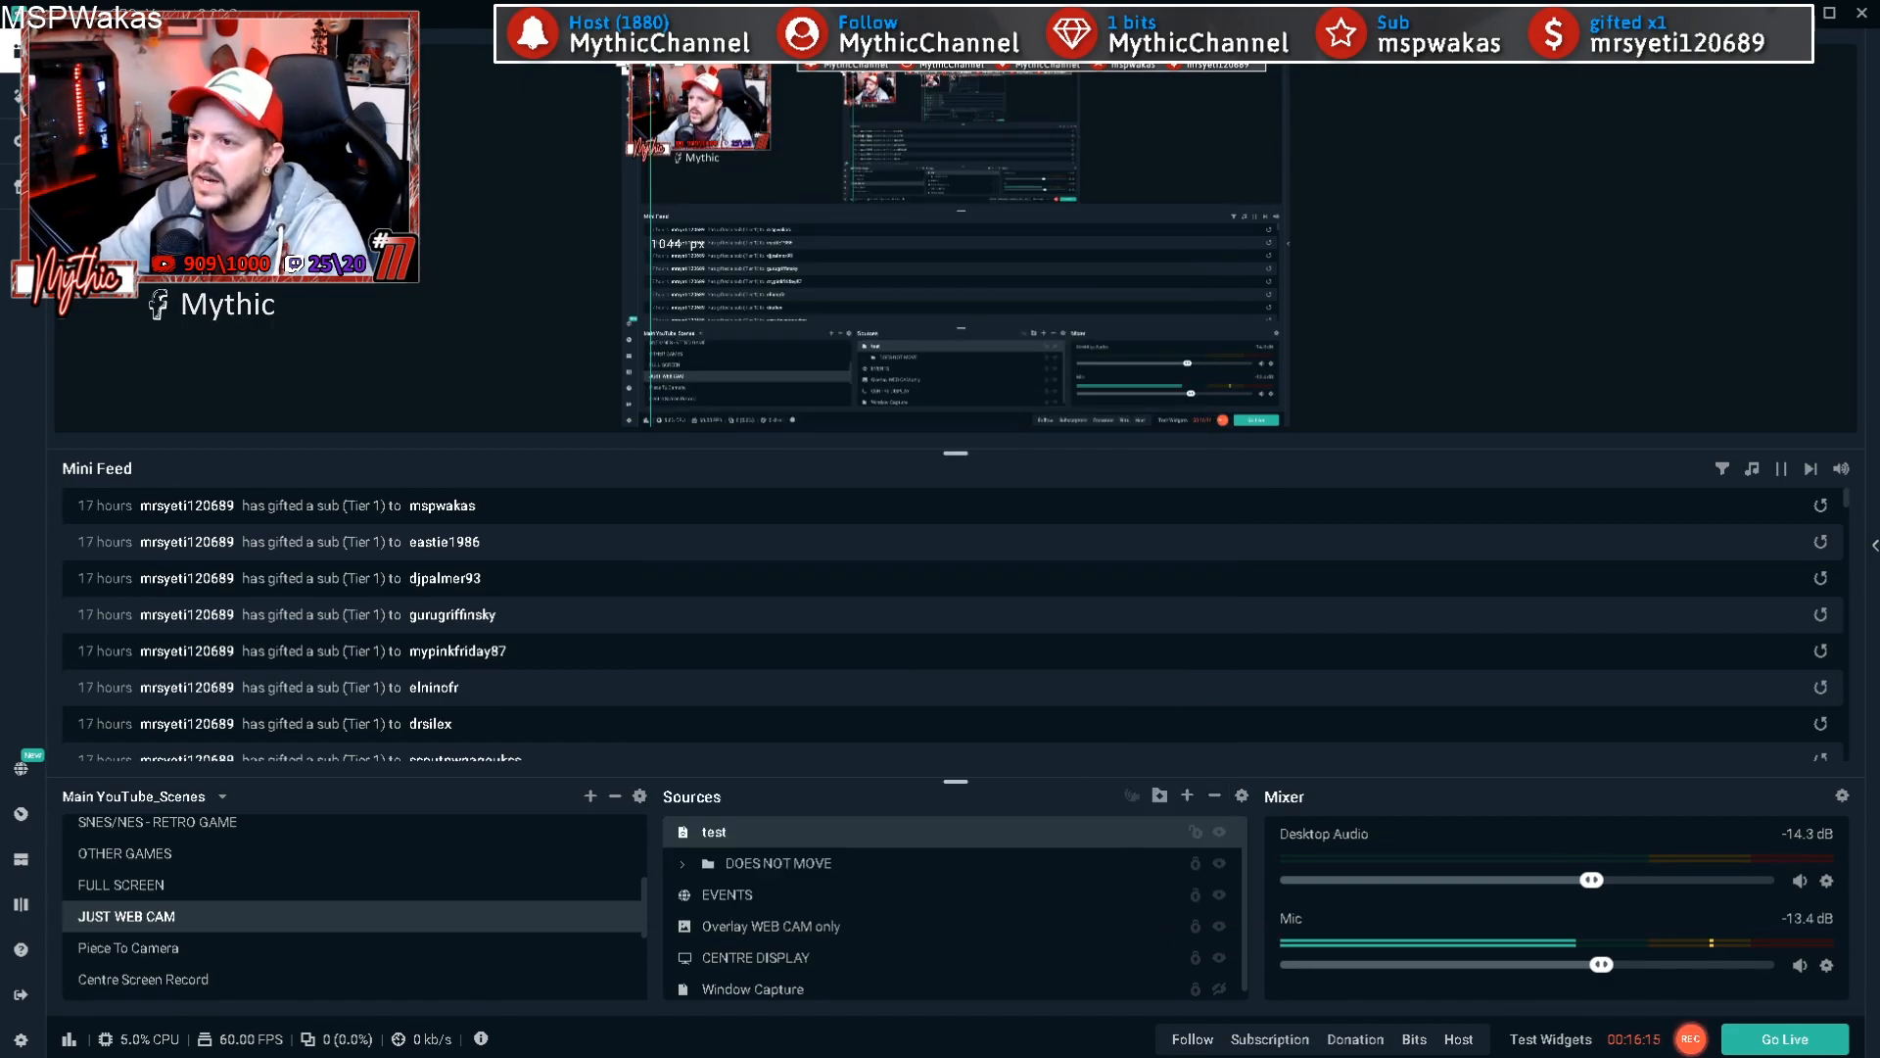
Step: Enlarge the test label, place it near the middle of the JUST WEB CAM canvas and clear the selection
drag(643, 66, 989, 272)
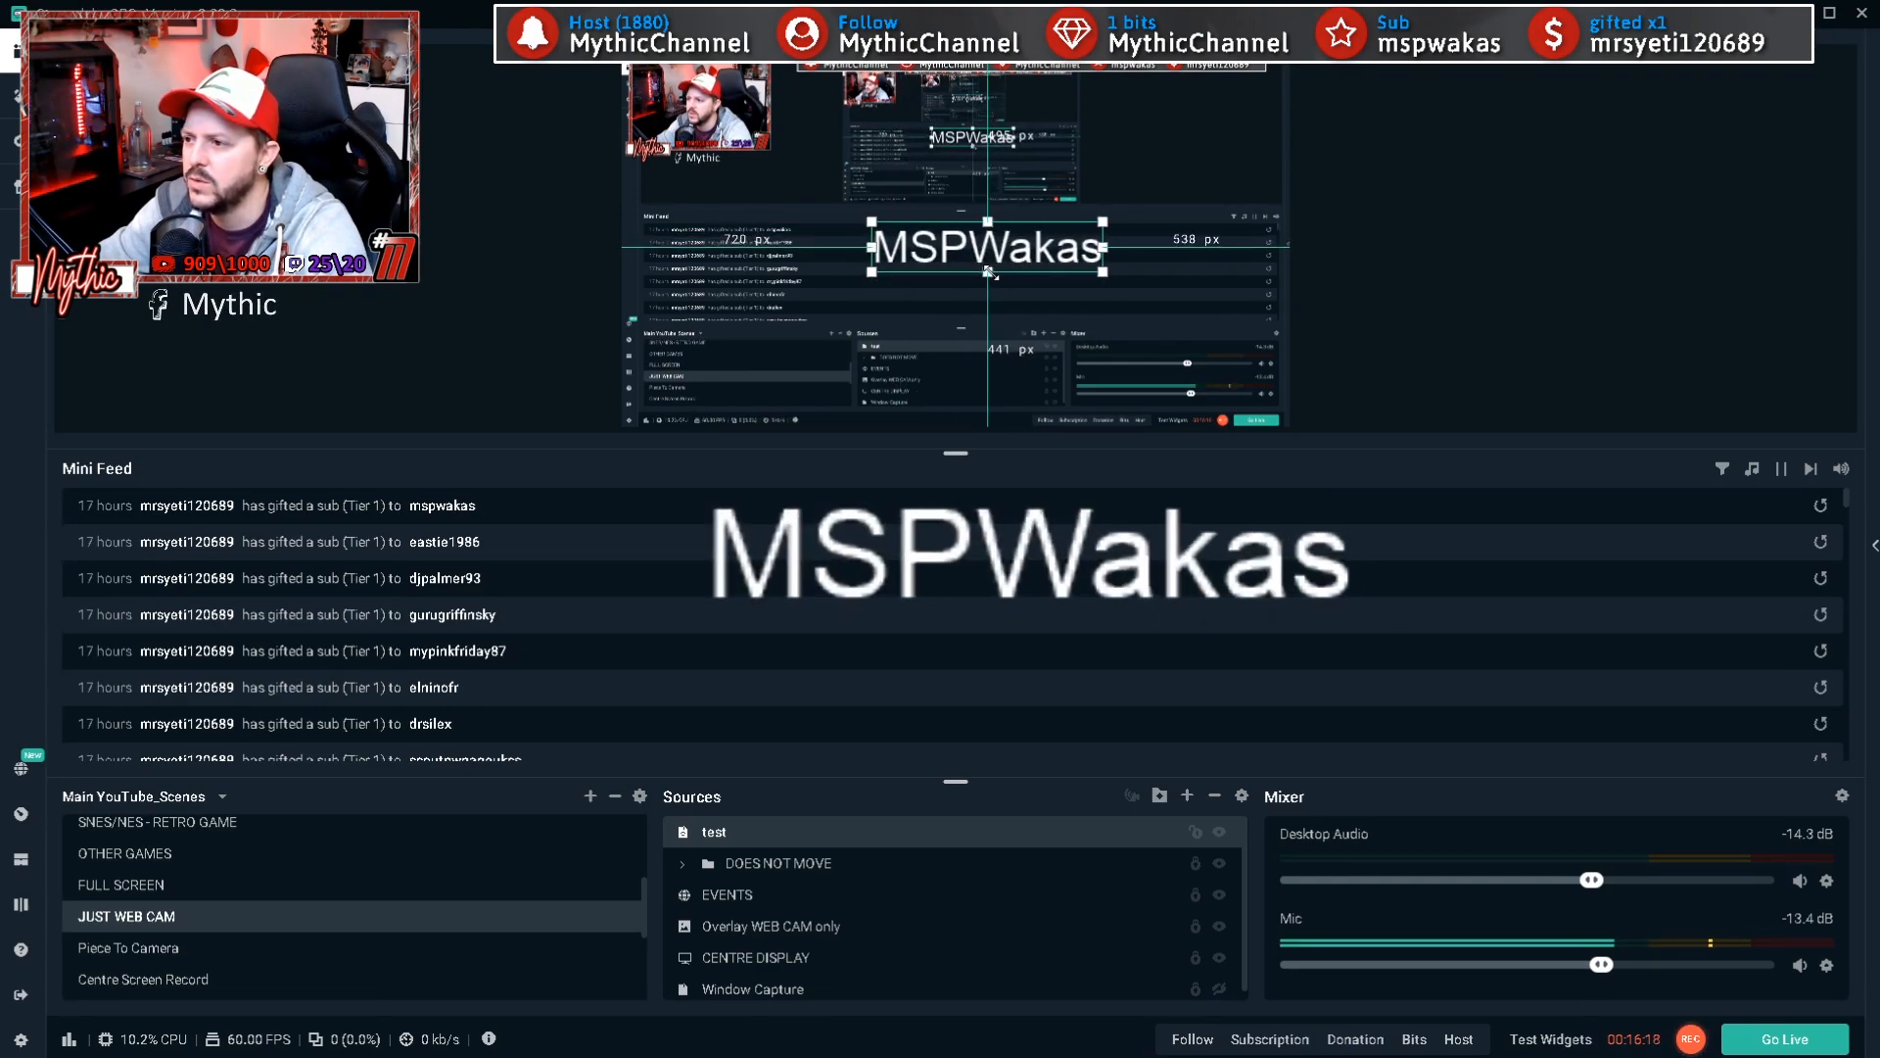
click(1367, 238)
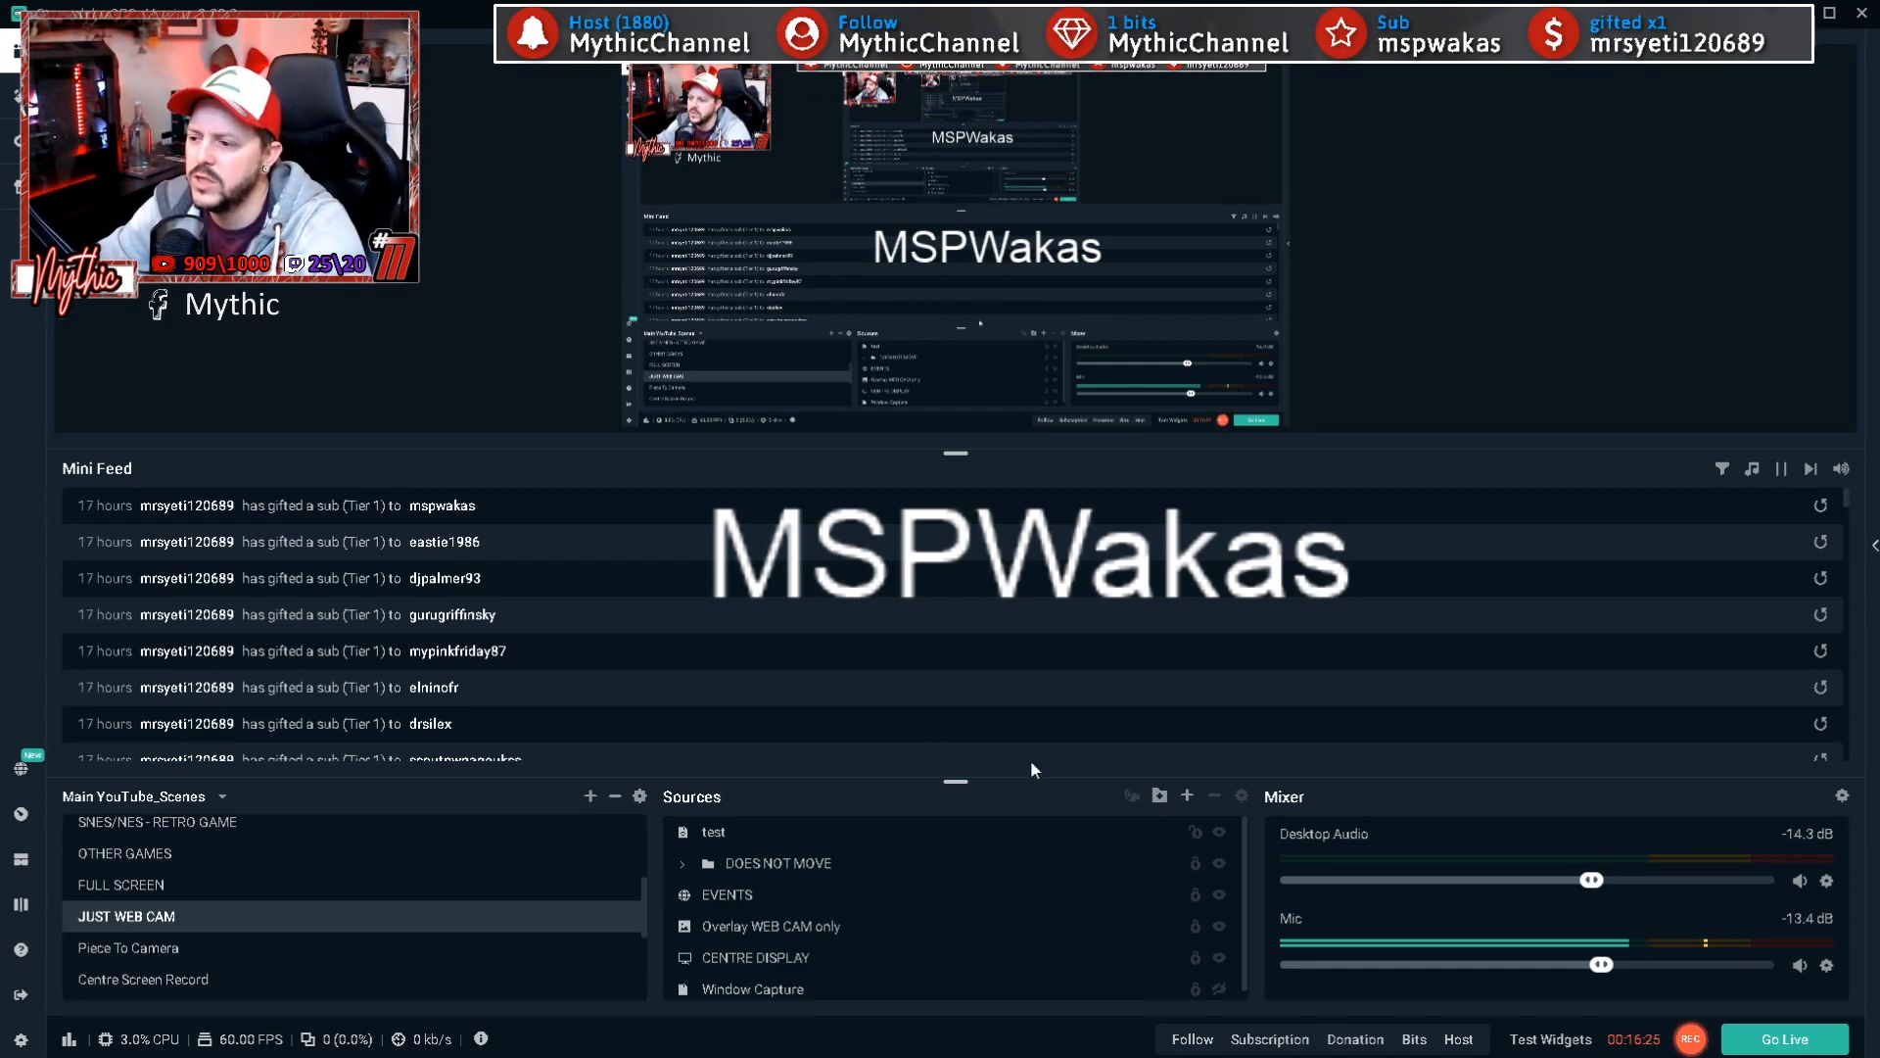
Step: Hide the Overlay WEB CAM only source to view the event list without its banner, and show it again
click(1219, 926)
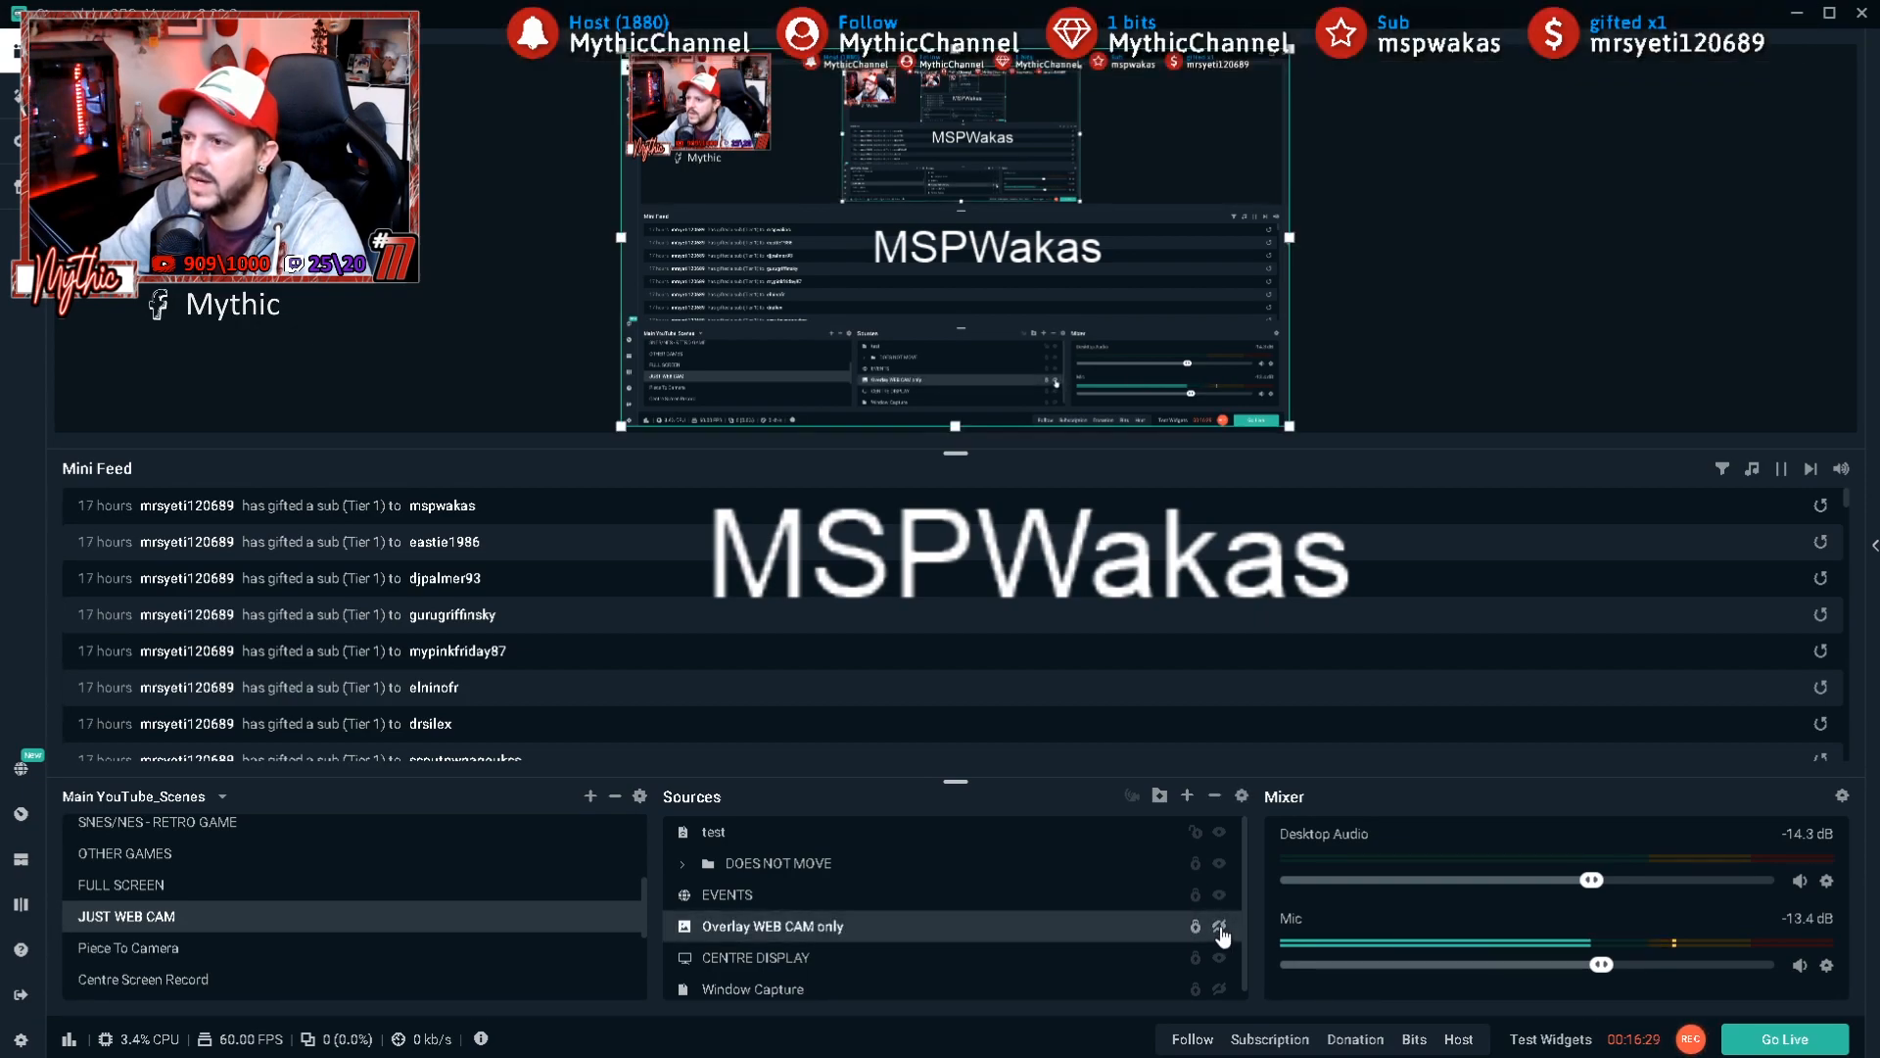
click(1618, 180)
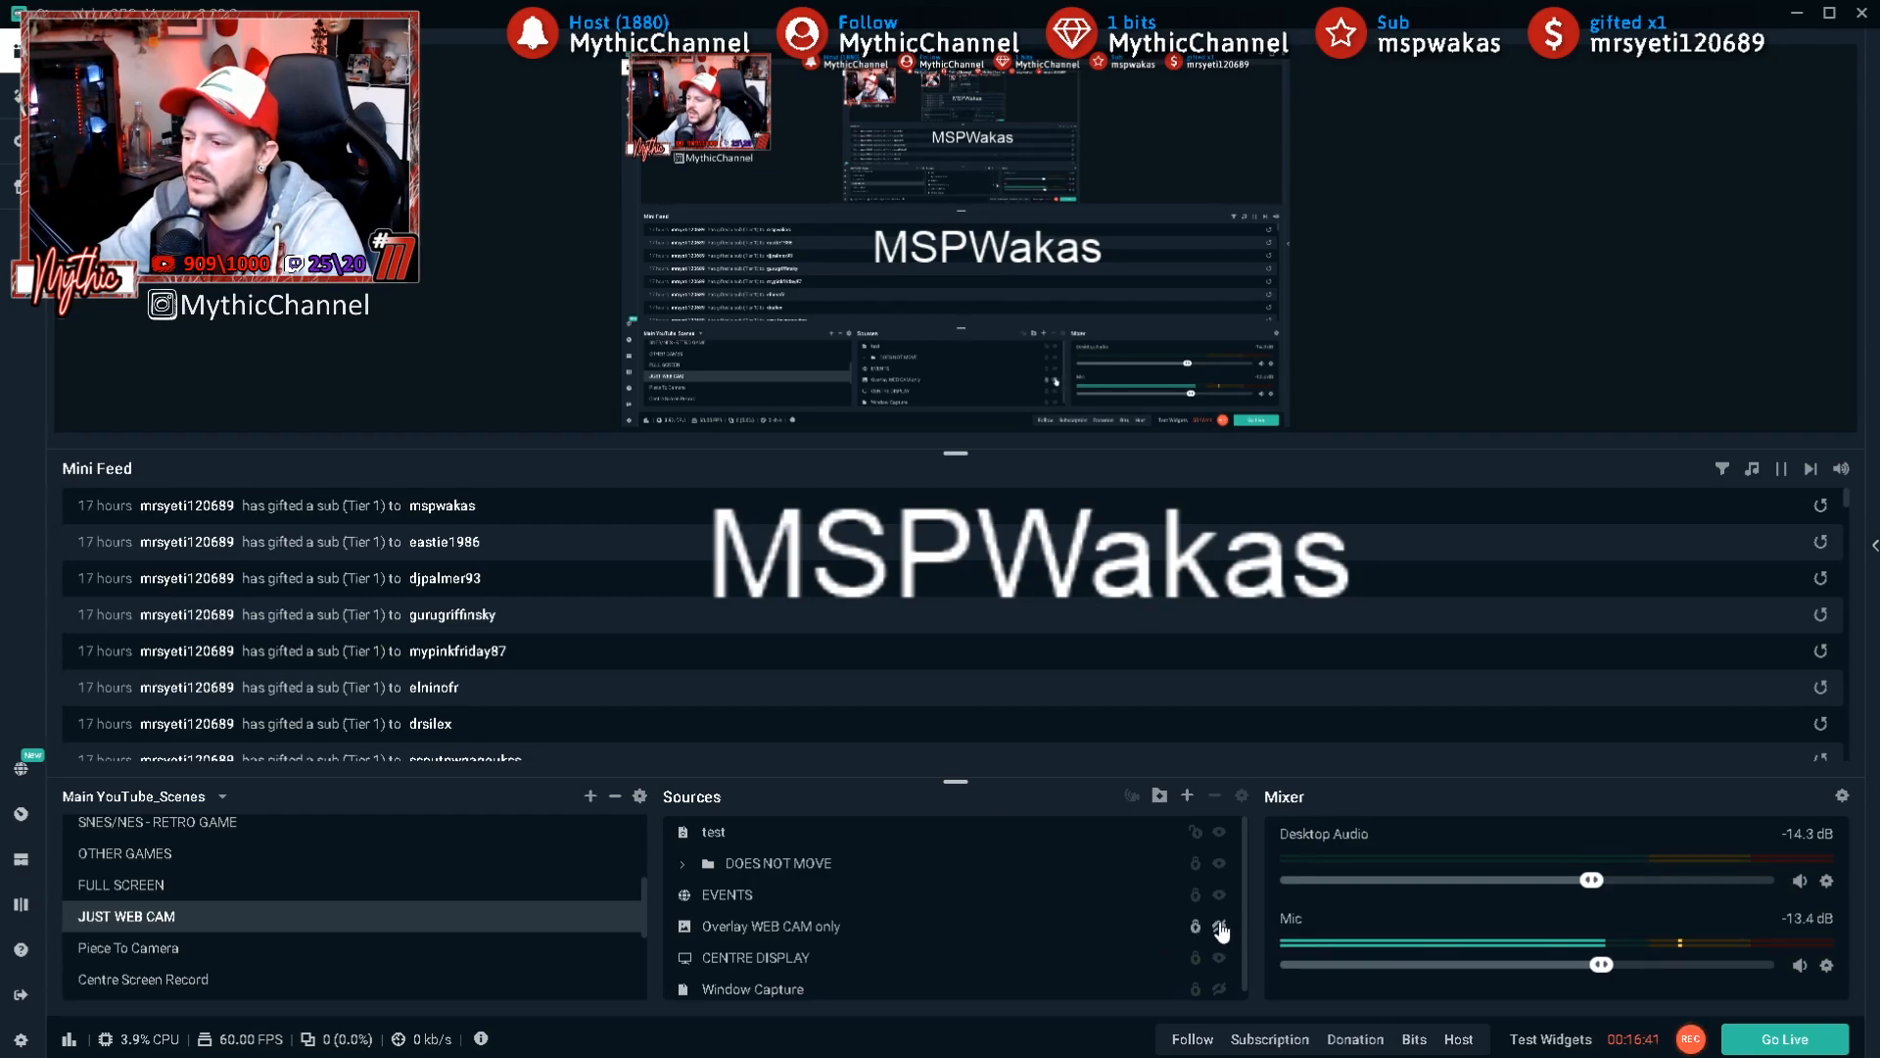
click(1259, 65)
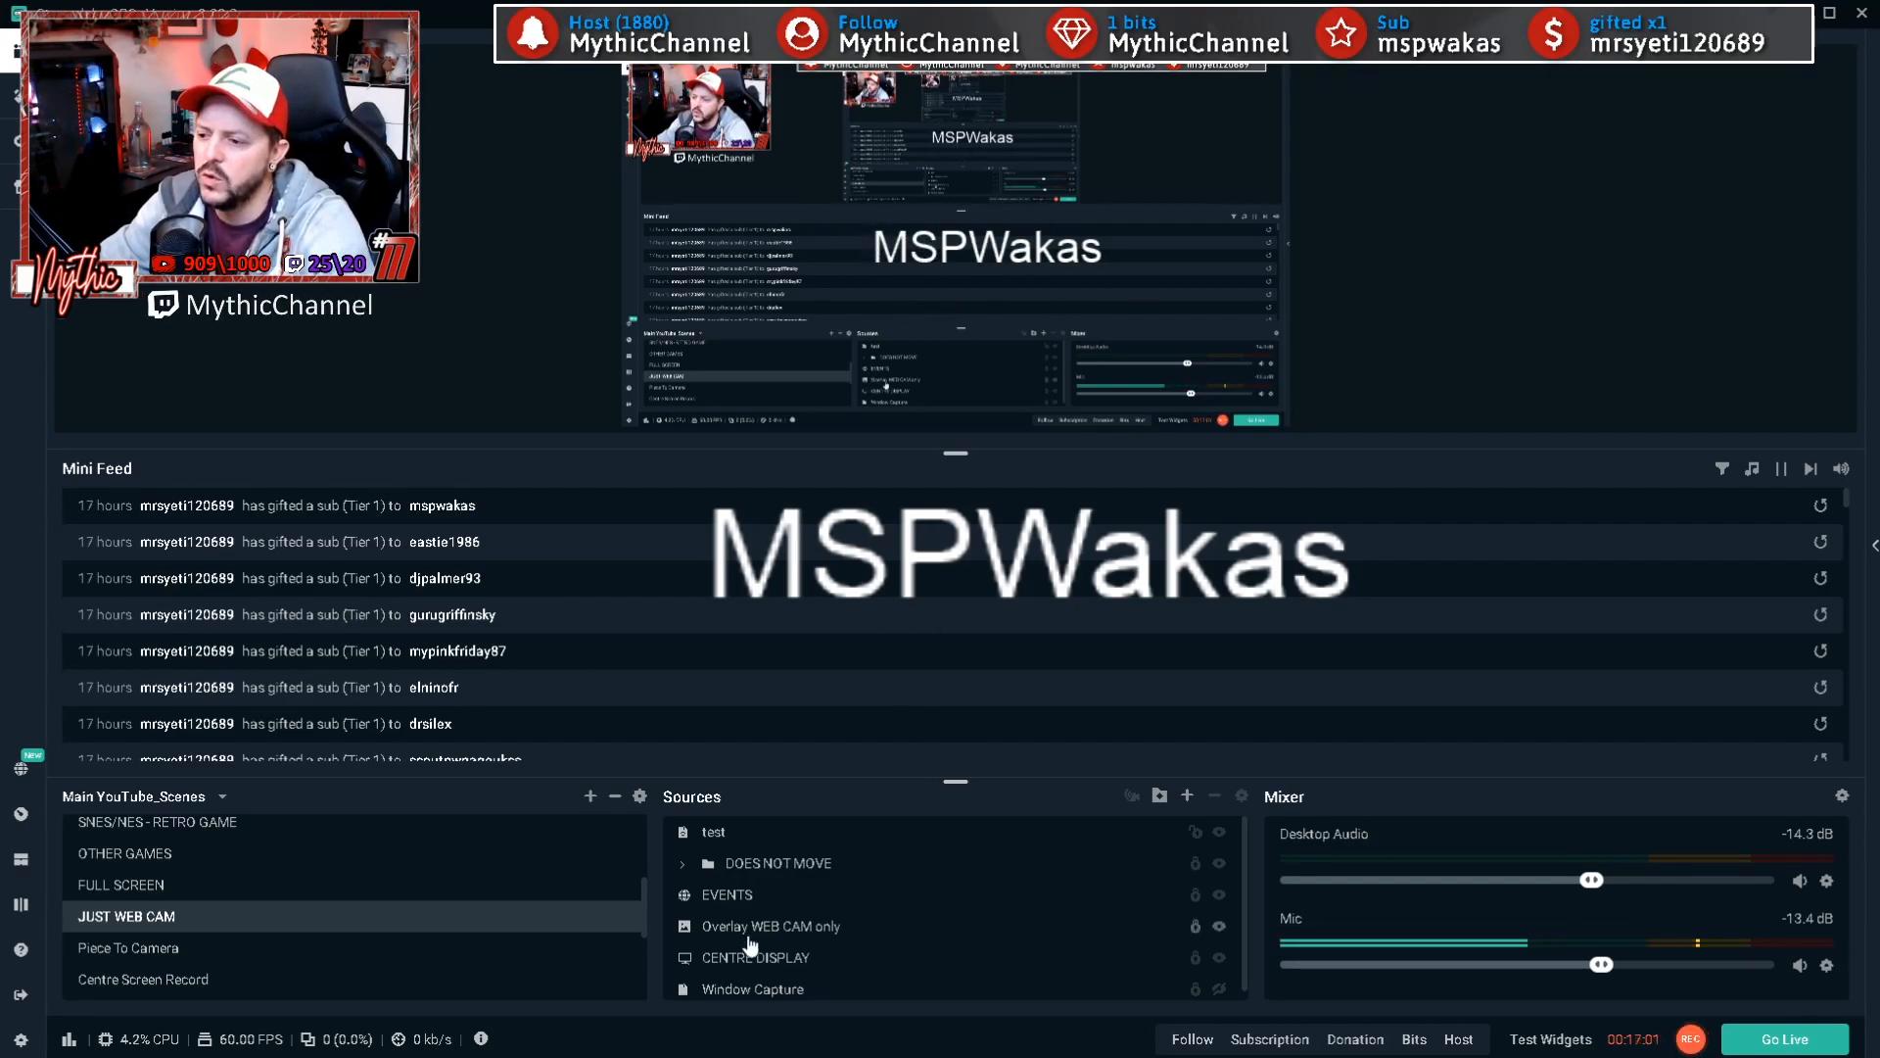
Step: Add a Scroll filter to the test stream label source
click(715, 833)
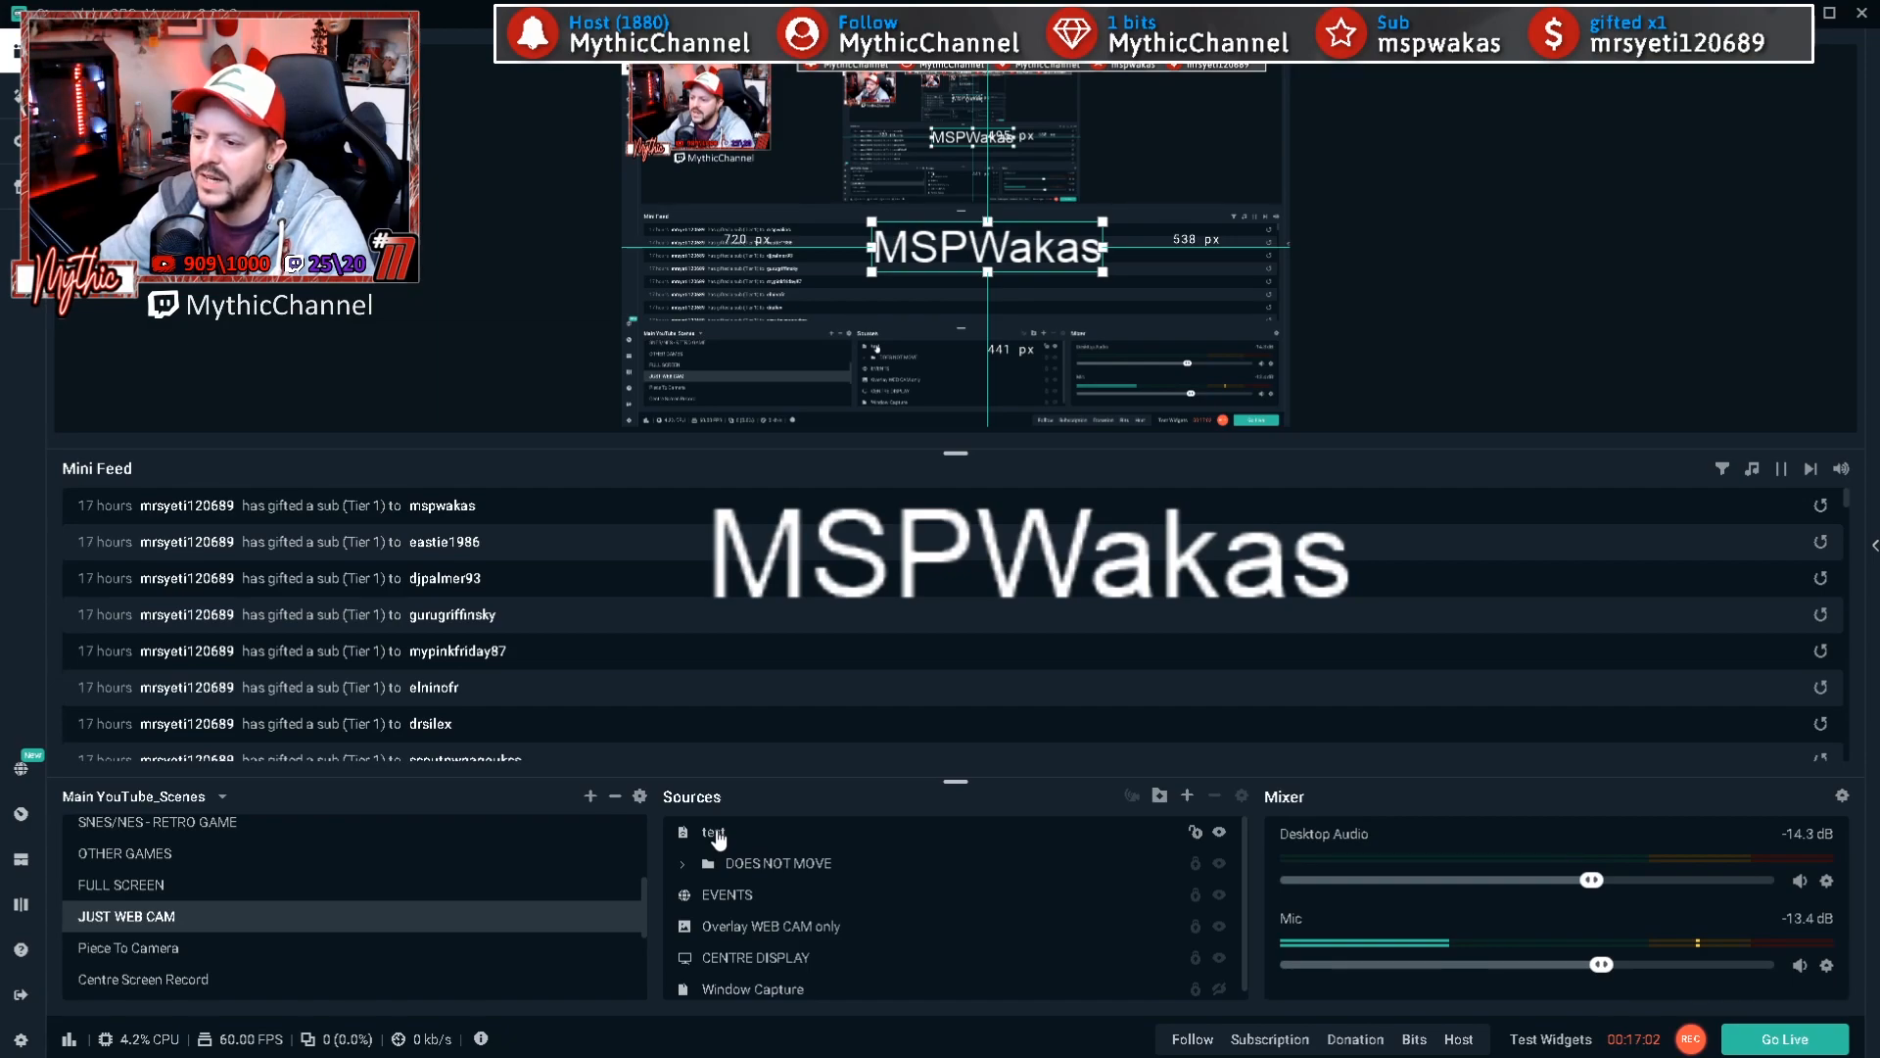
right_click(715, 832)
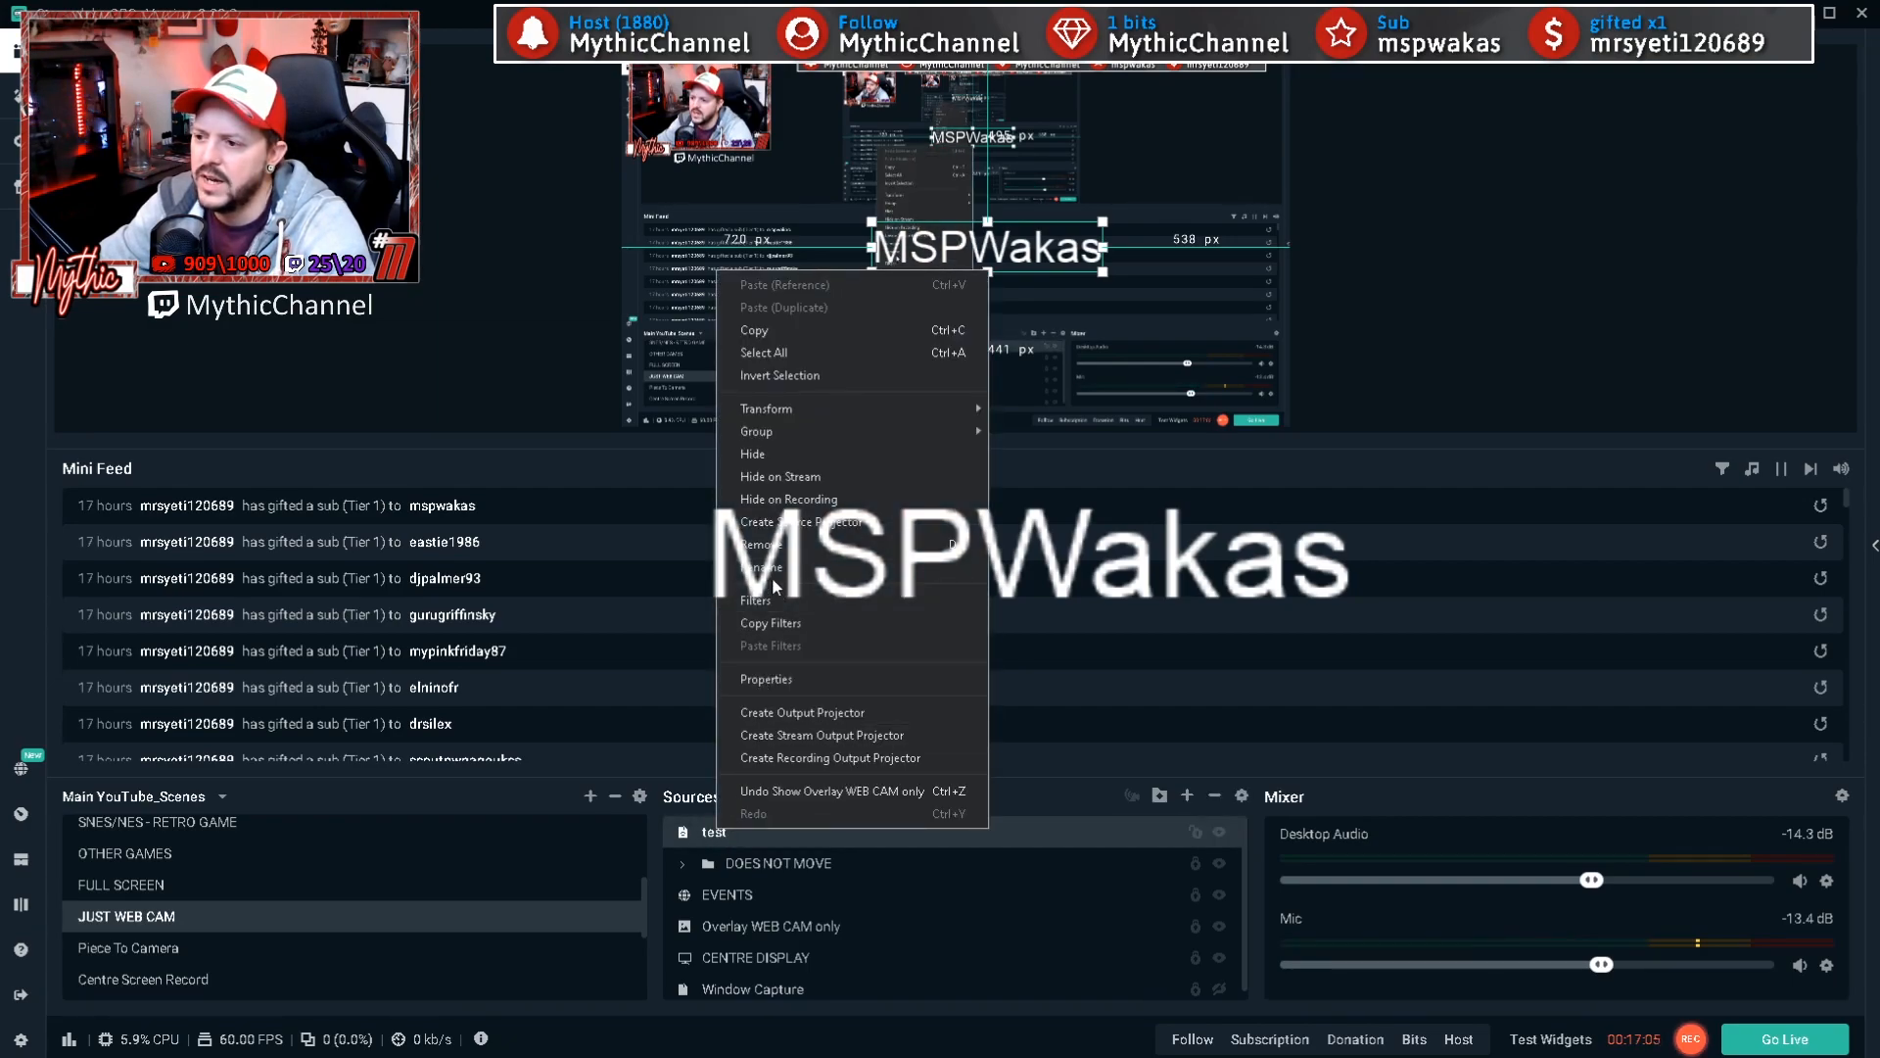
click(787, 601)
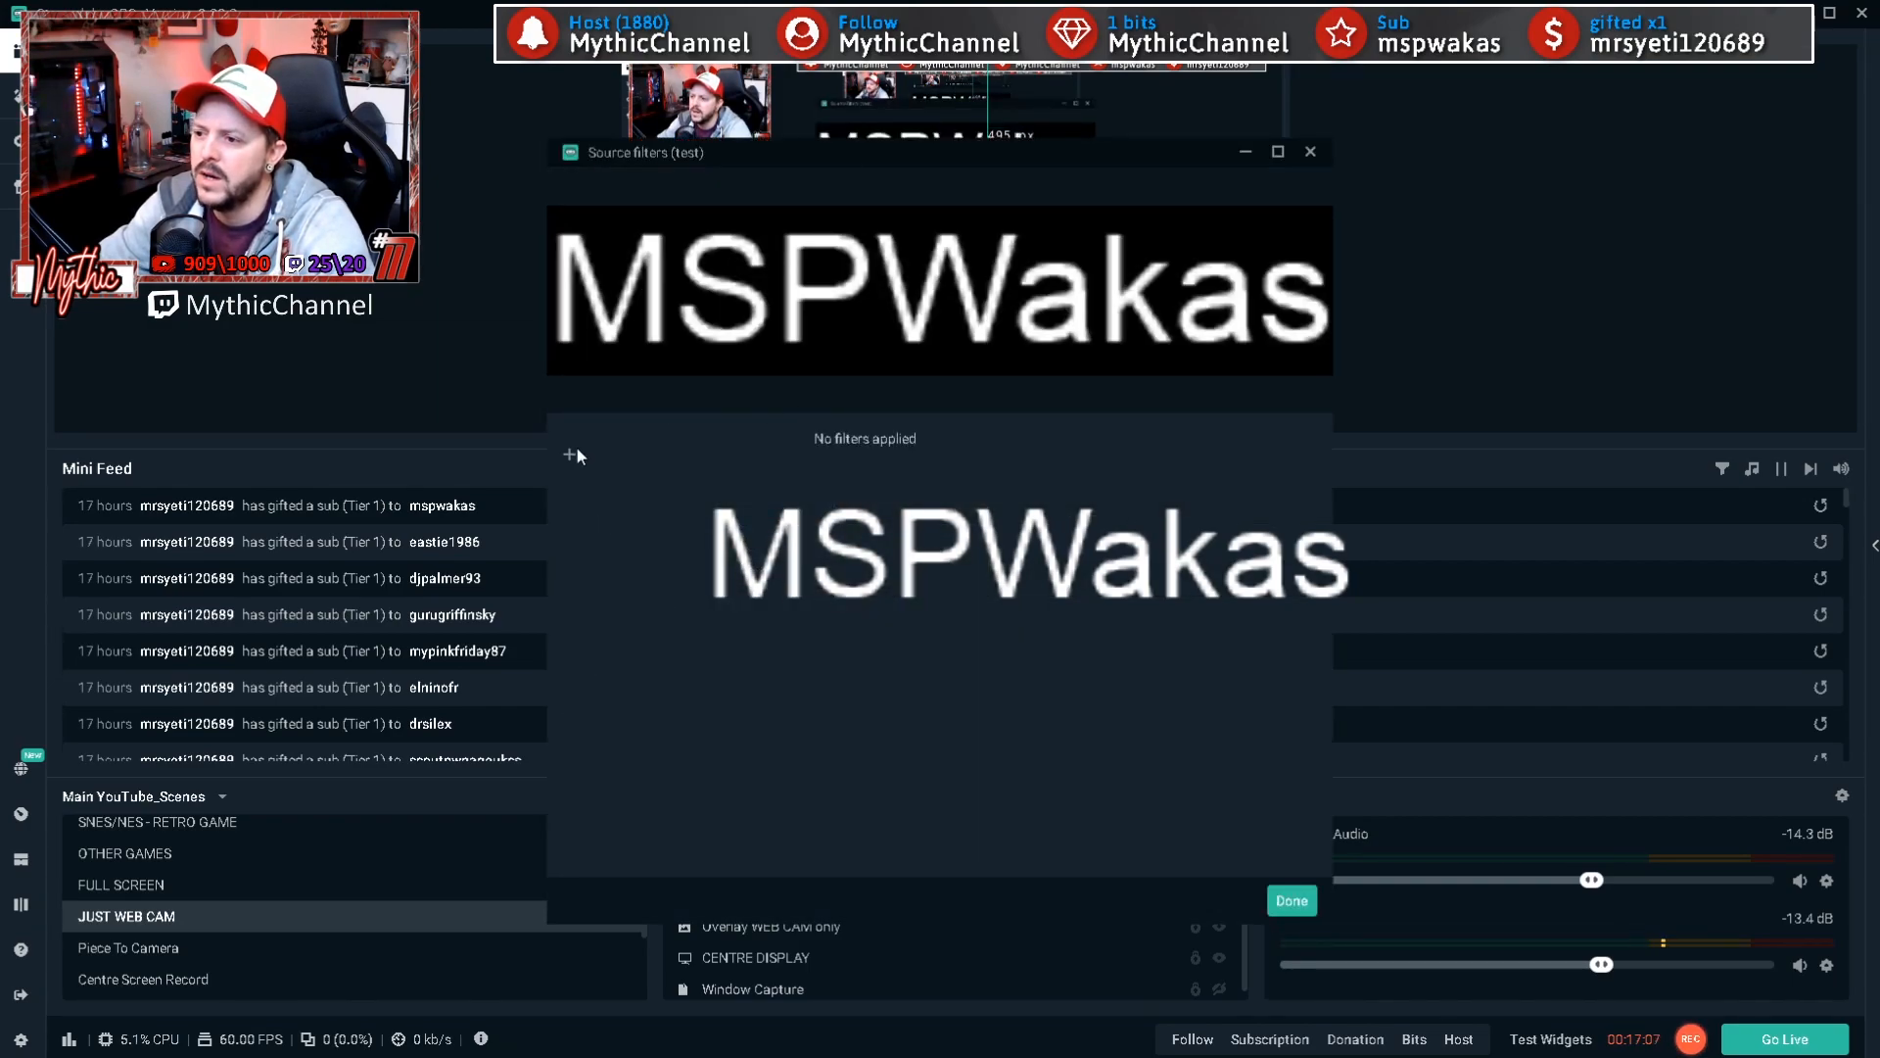
click(569, 456)
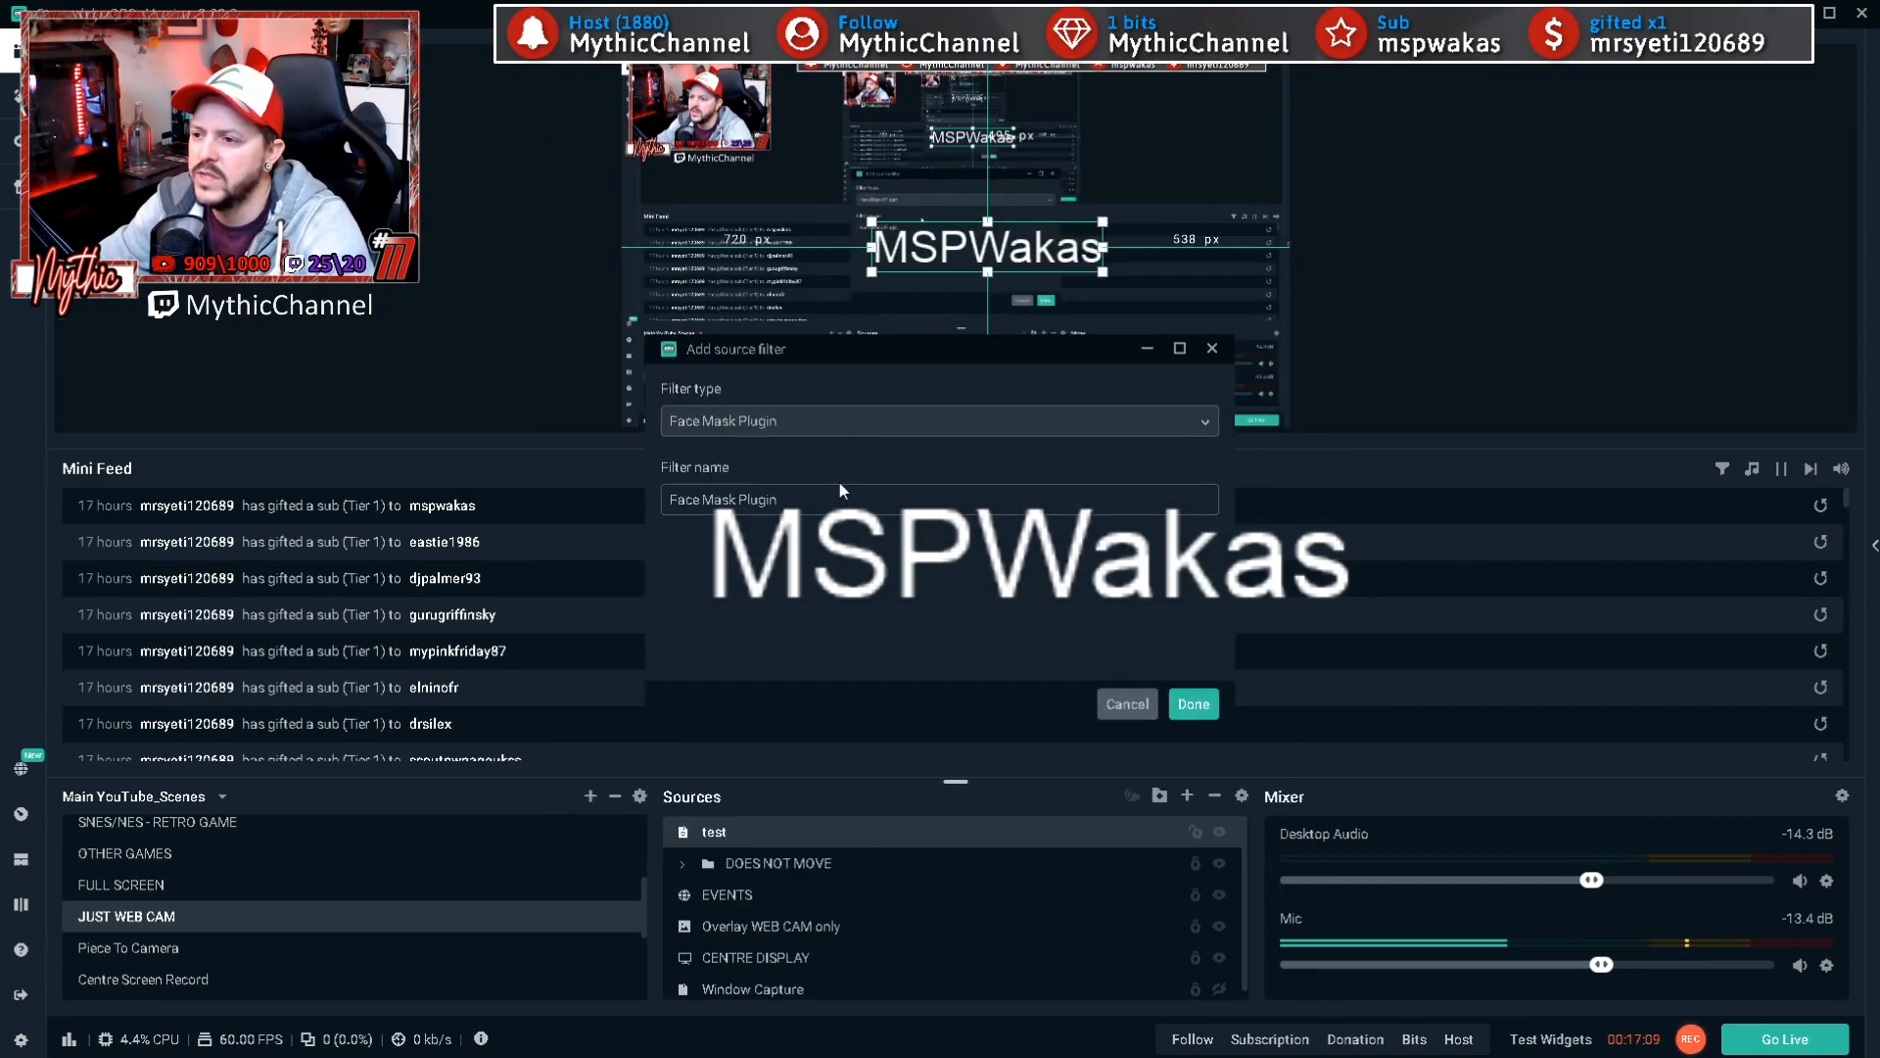
click(848, 426)
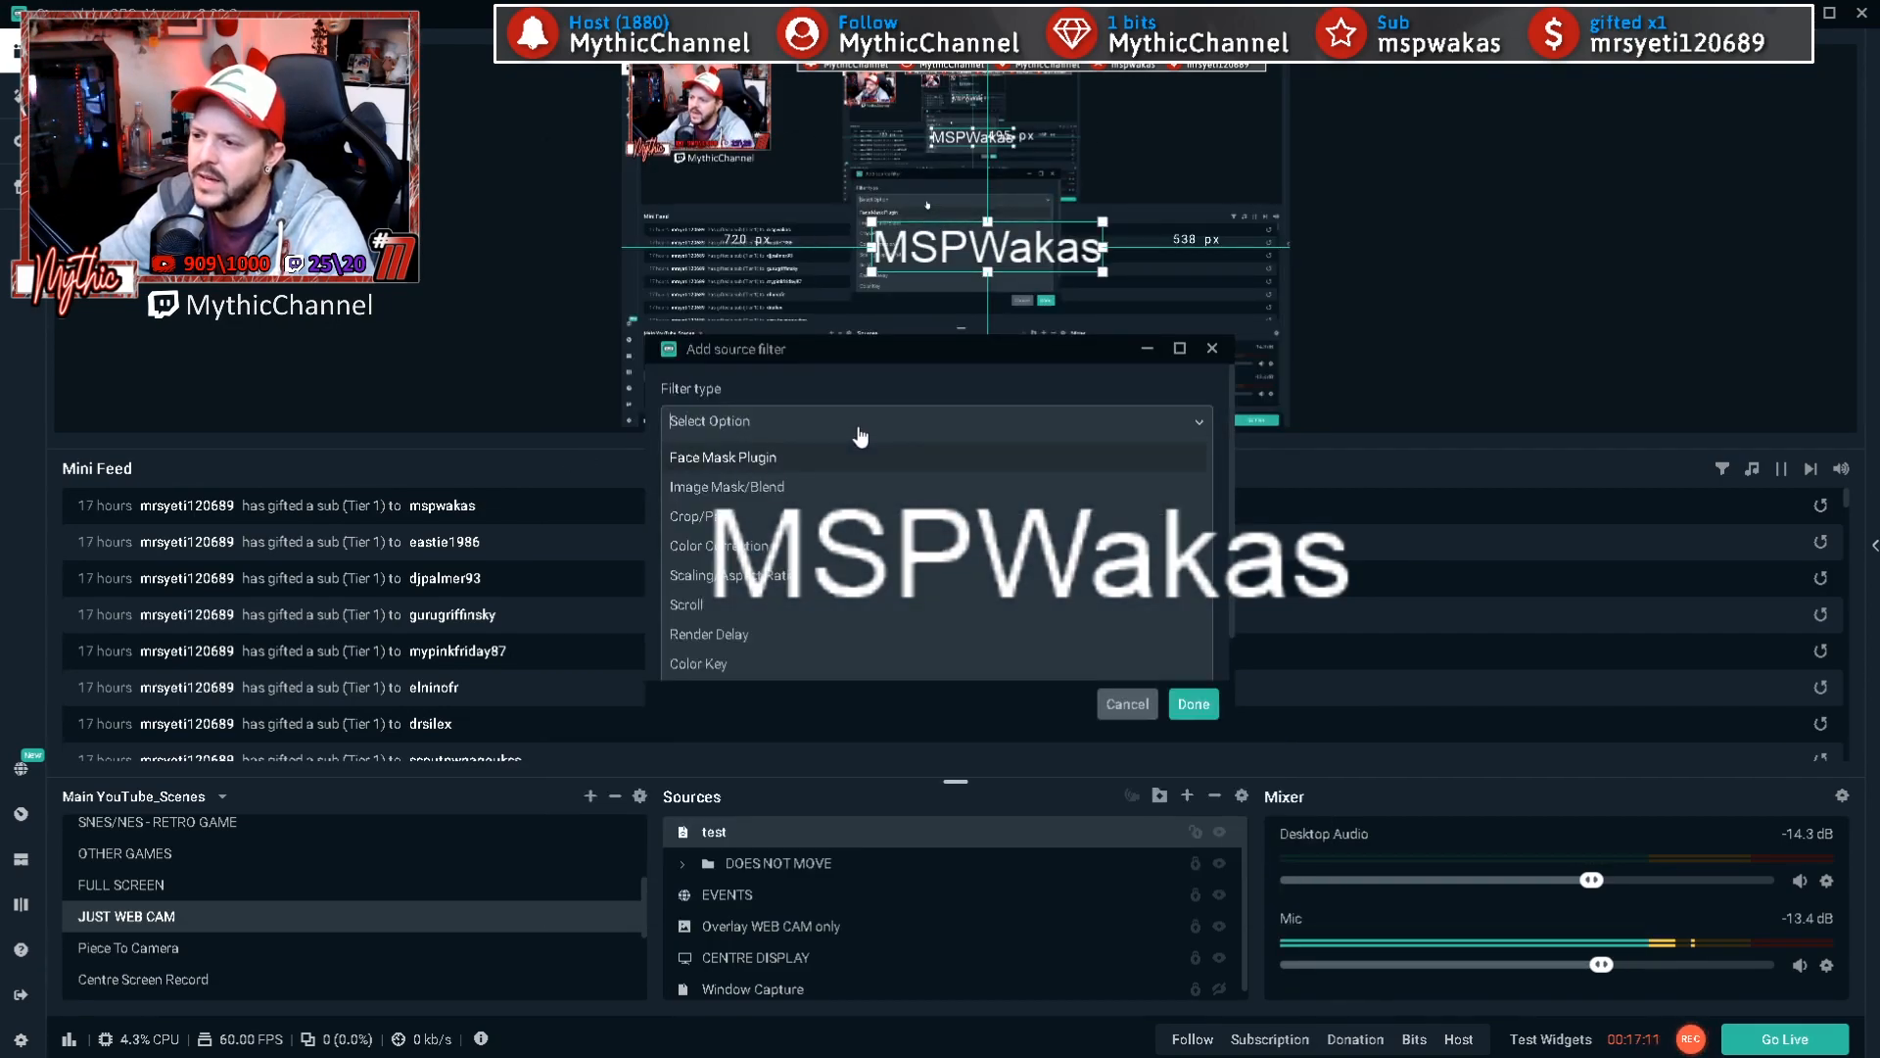
click(759, 605)
click(1193, 703)
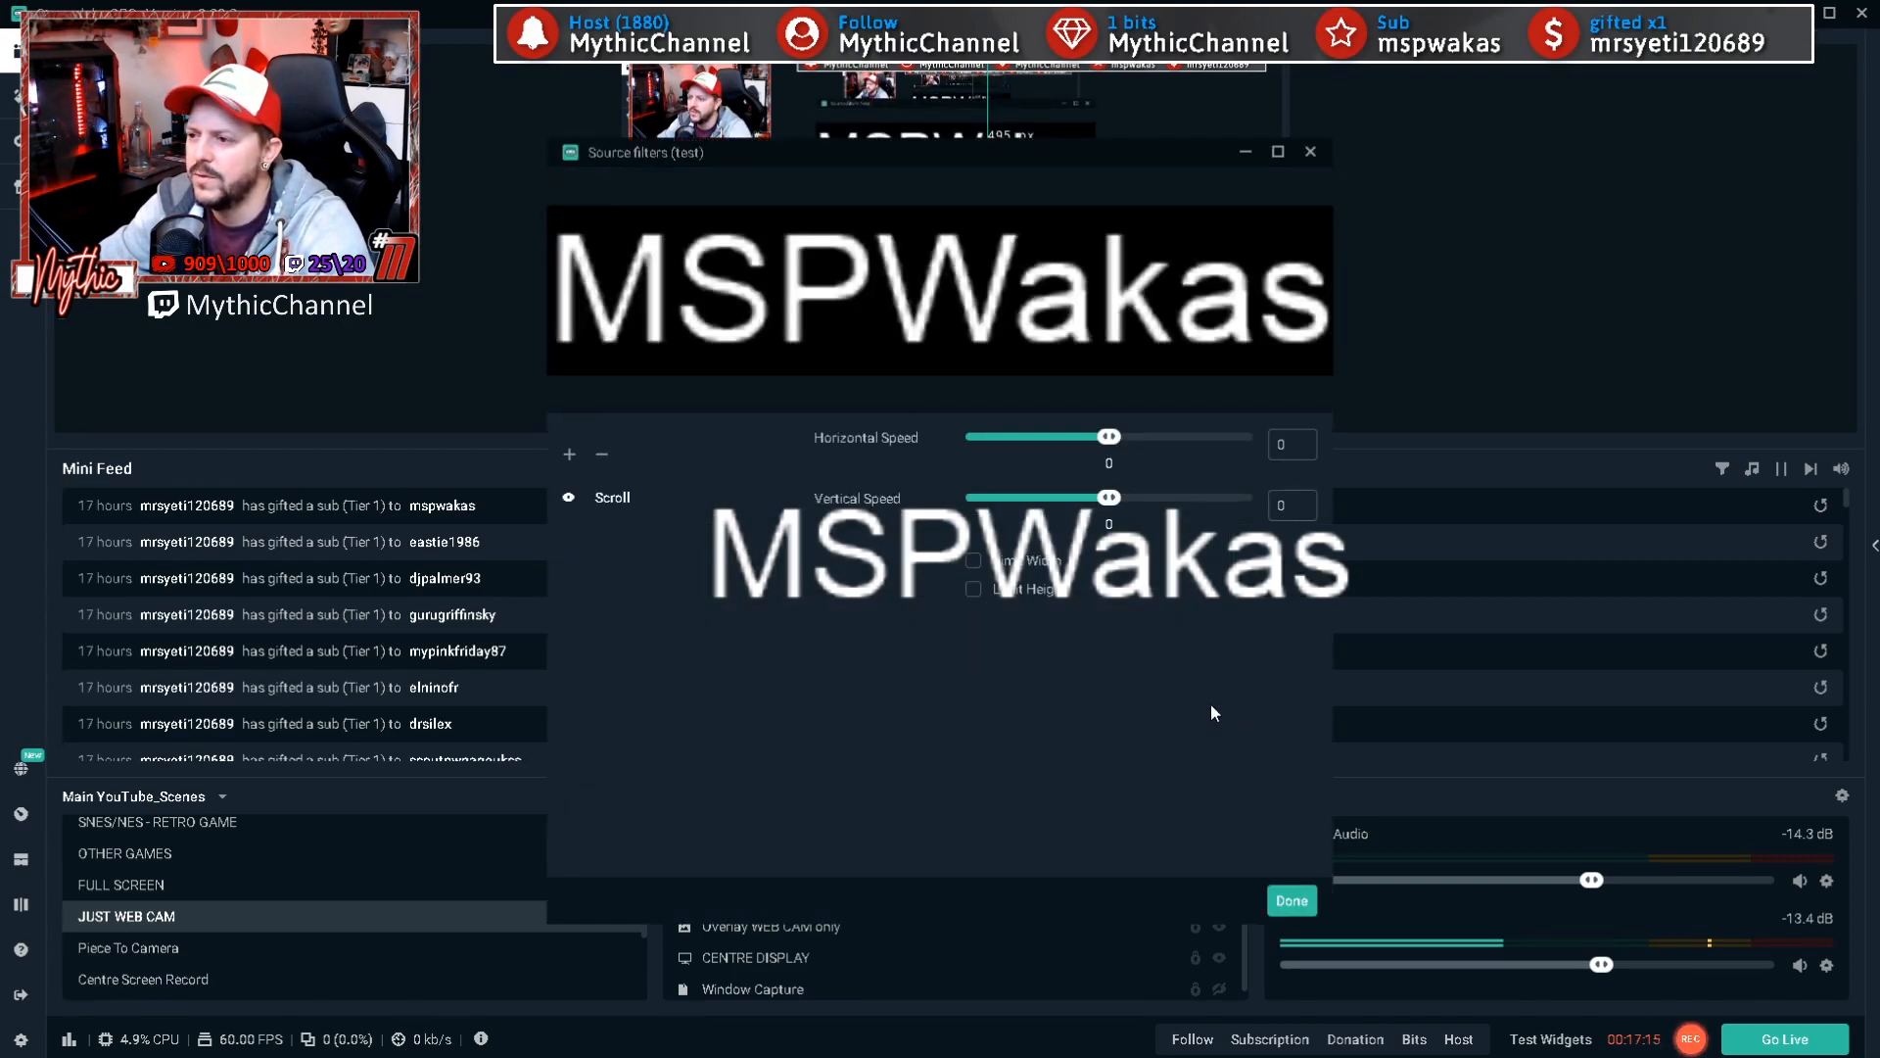
Step: Set the Scroll filter's horizontal speed to 10 and close the source filters
drag(725, 154, 1065, 353)
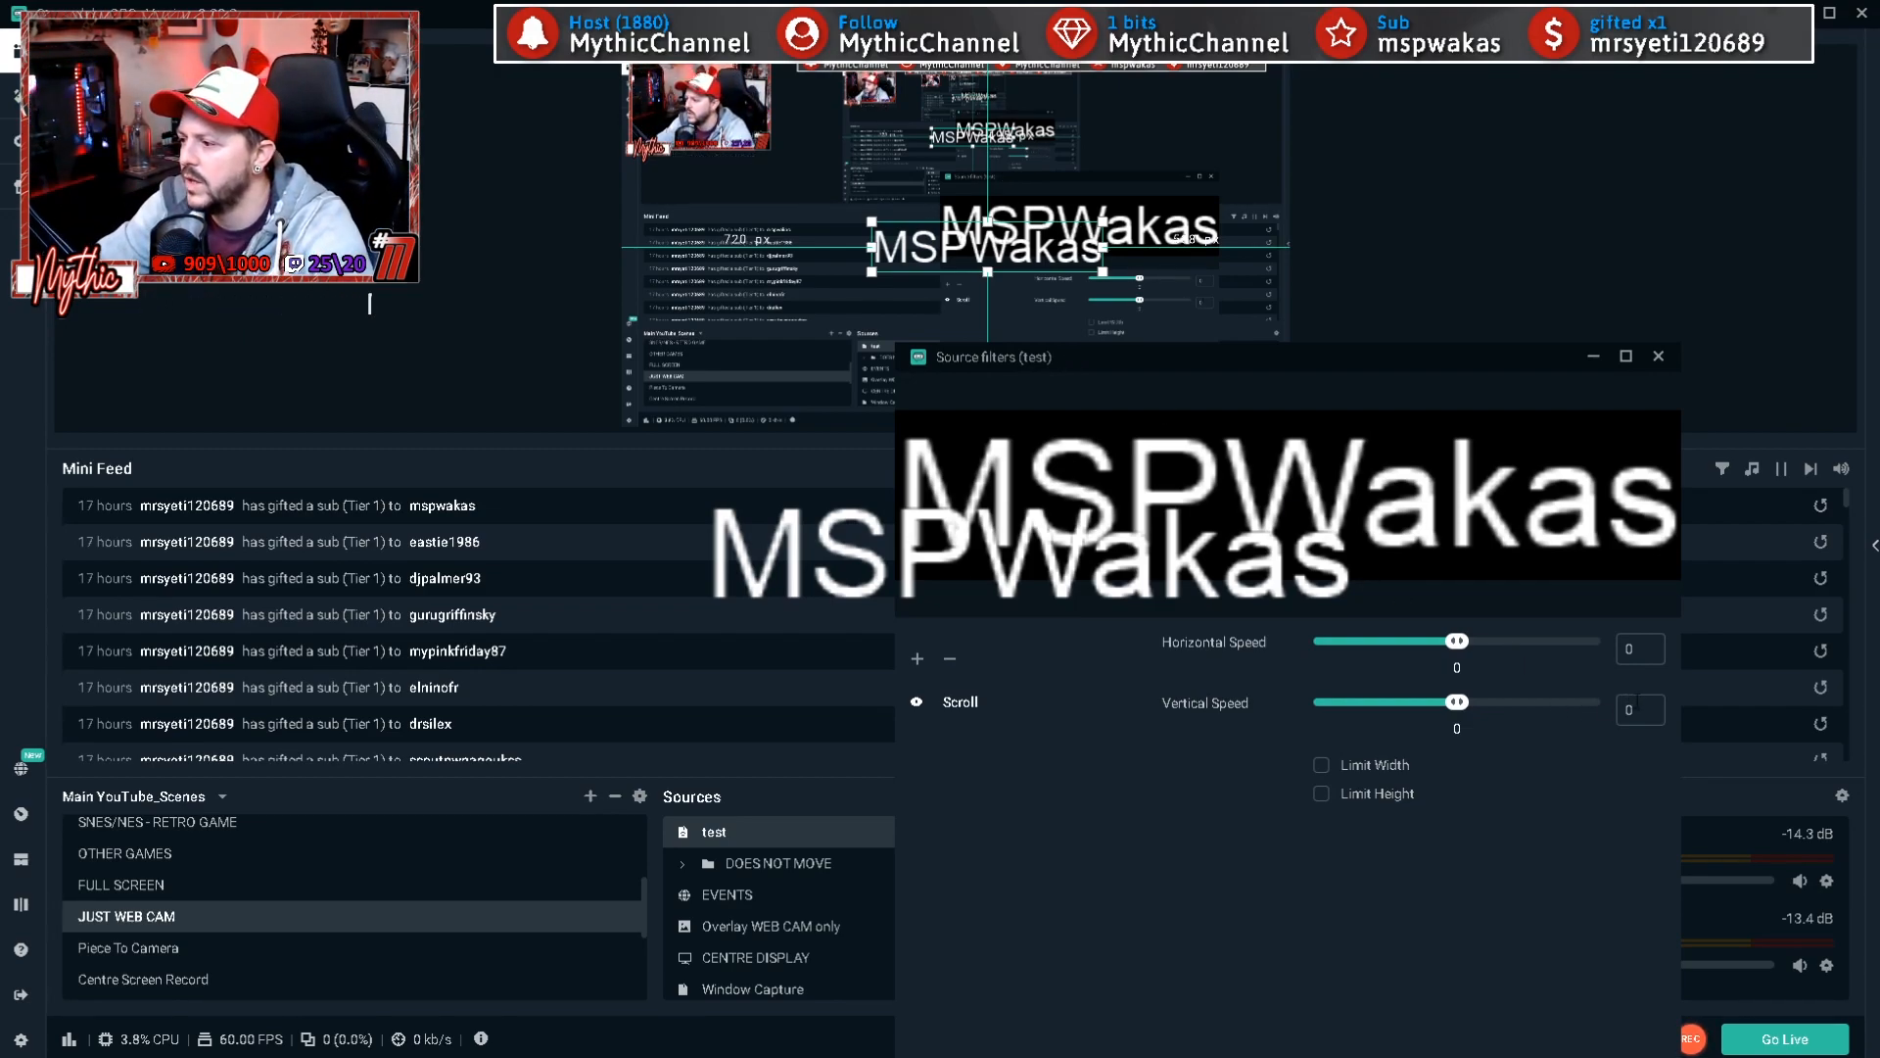
text(10)
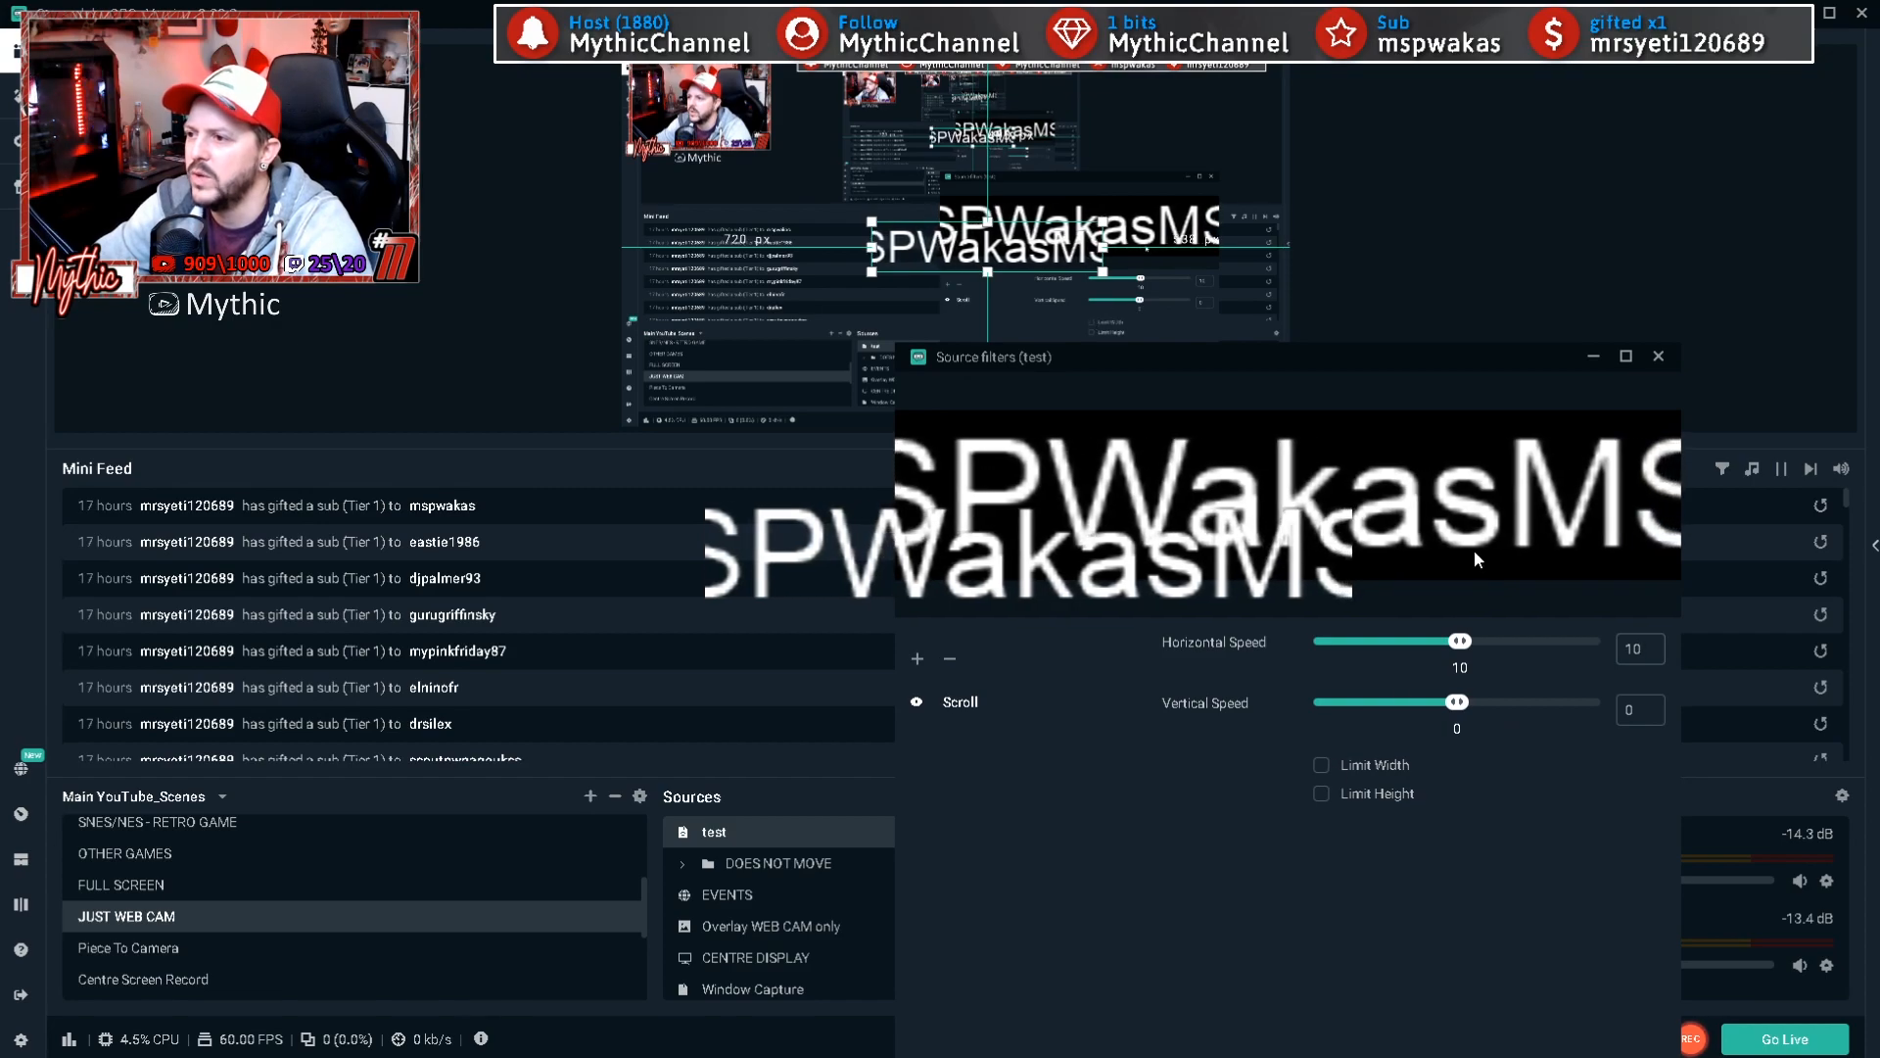
drag(1449, 382, 1422, 157)
click(1540, 186)
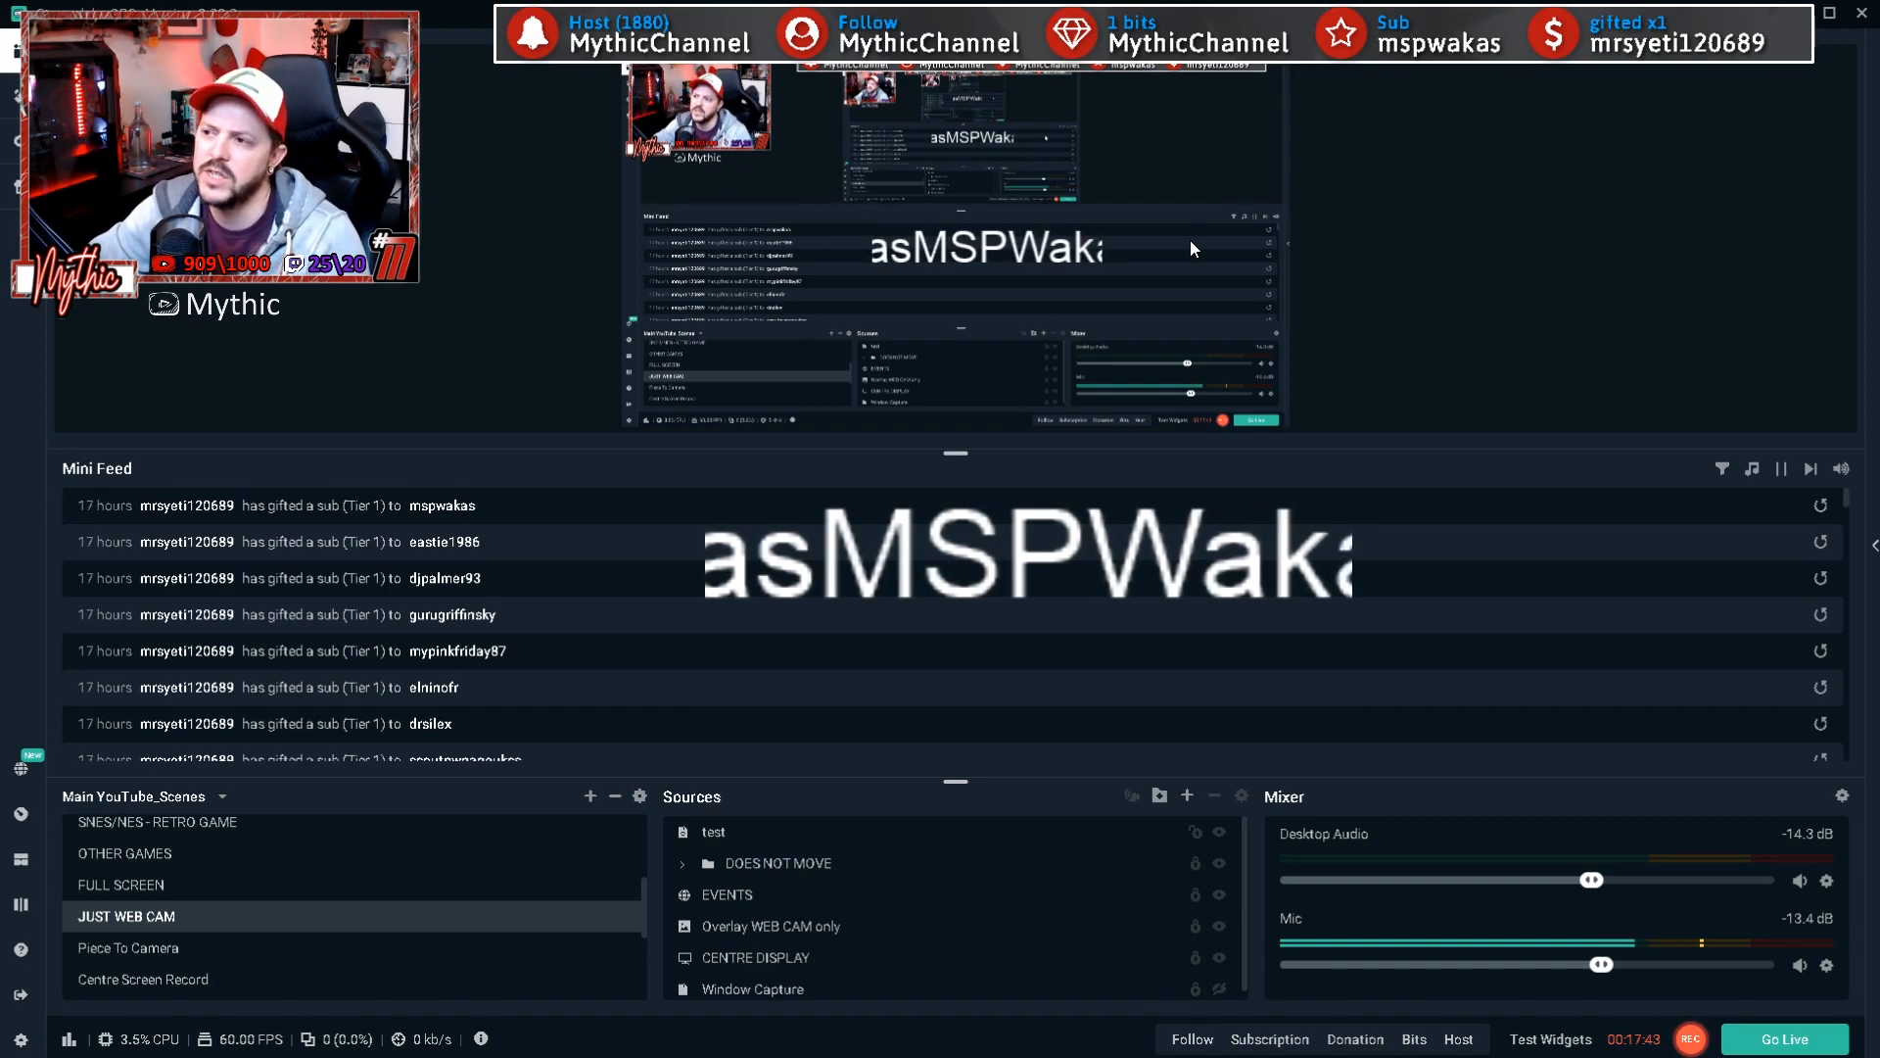
Step: Shrink the scrolling test label on the canvas and hide the EVENTS source
click(1038, 245)
drag(1110, 268, 998, 252)
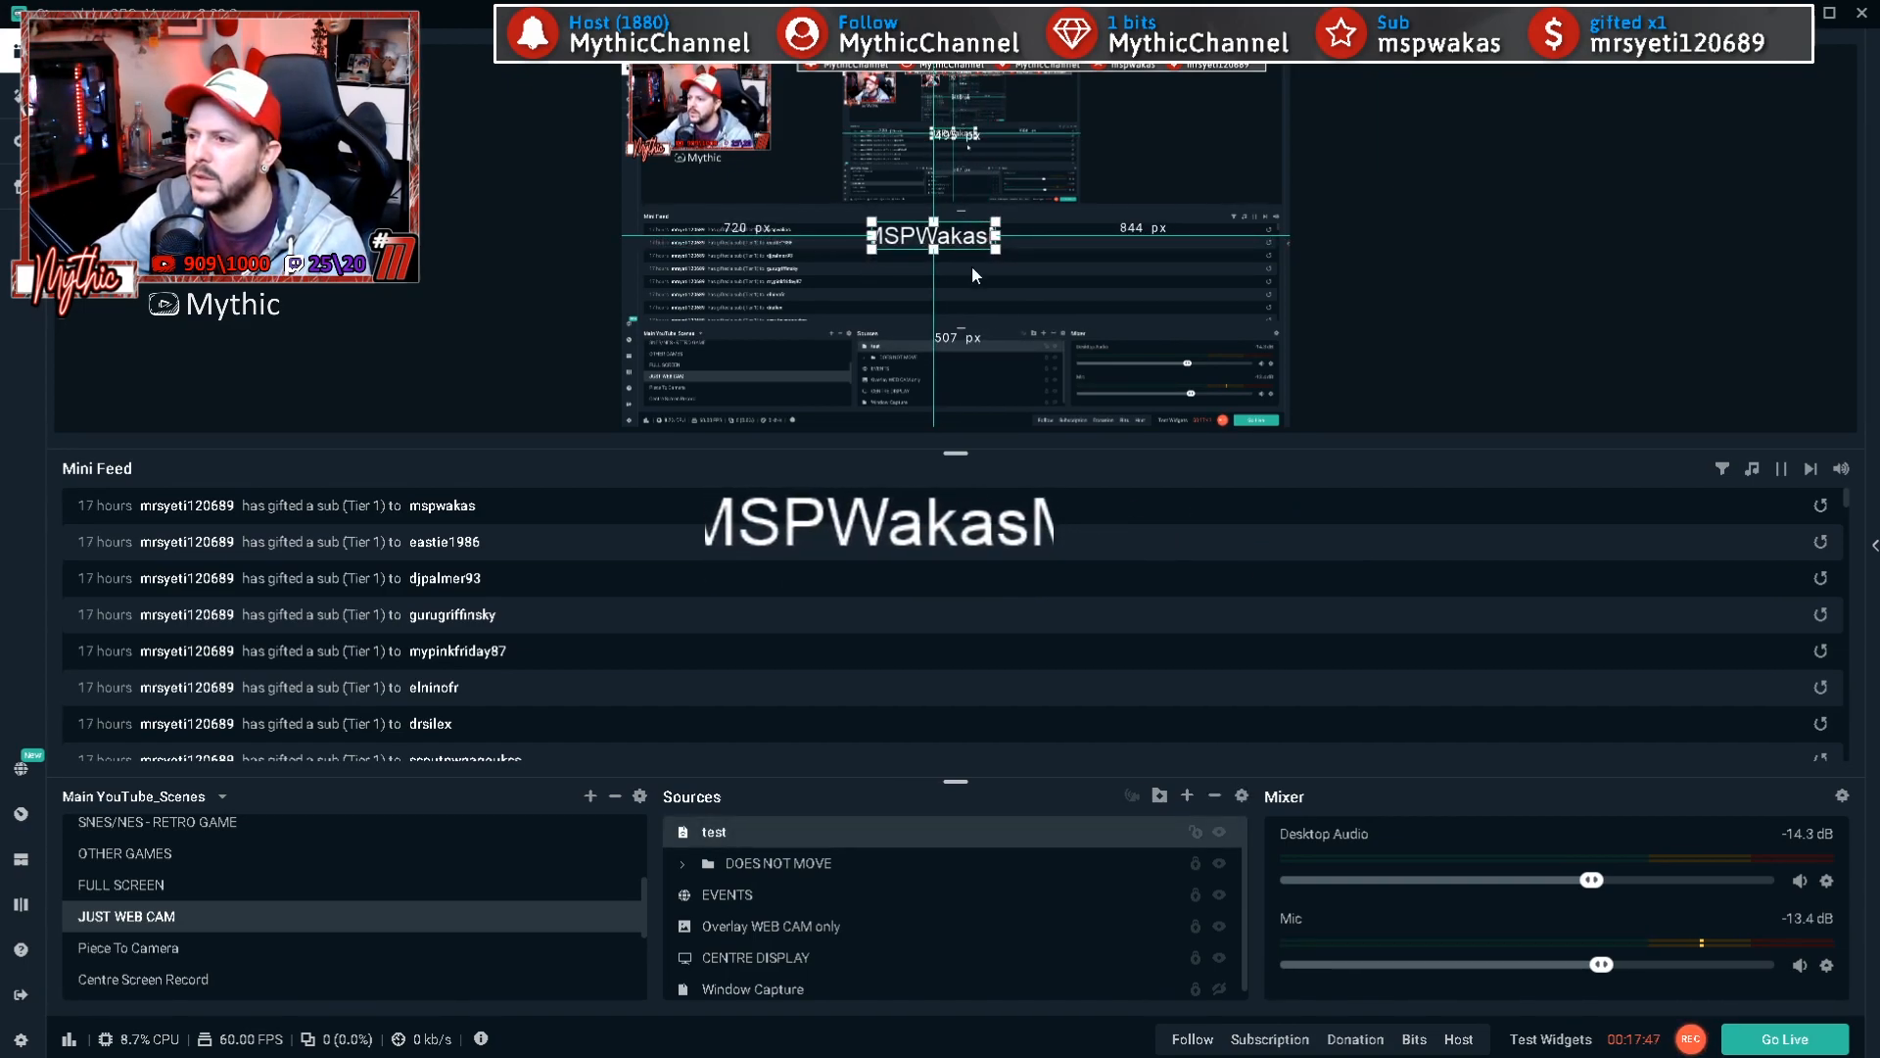
click(1220, 895)
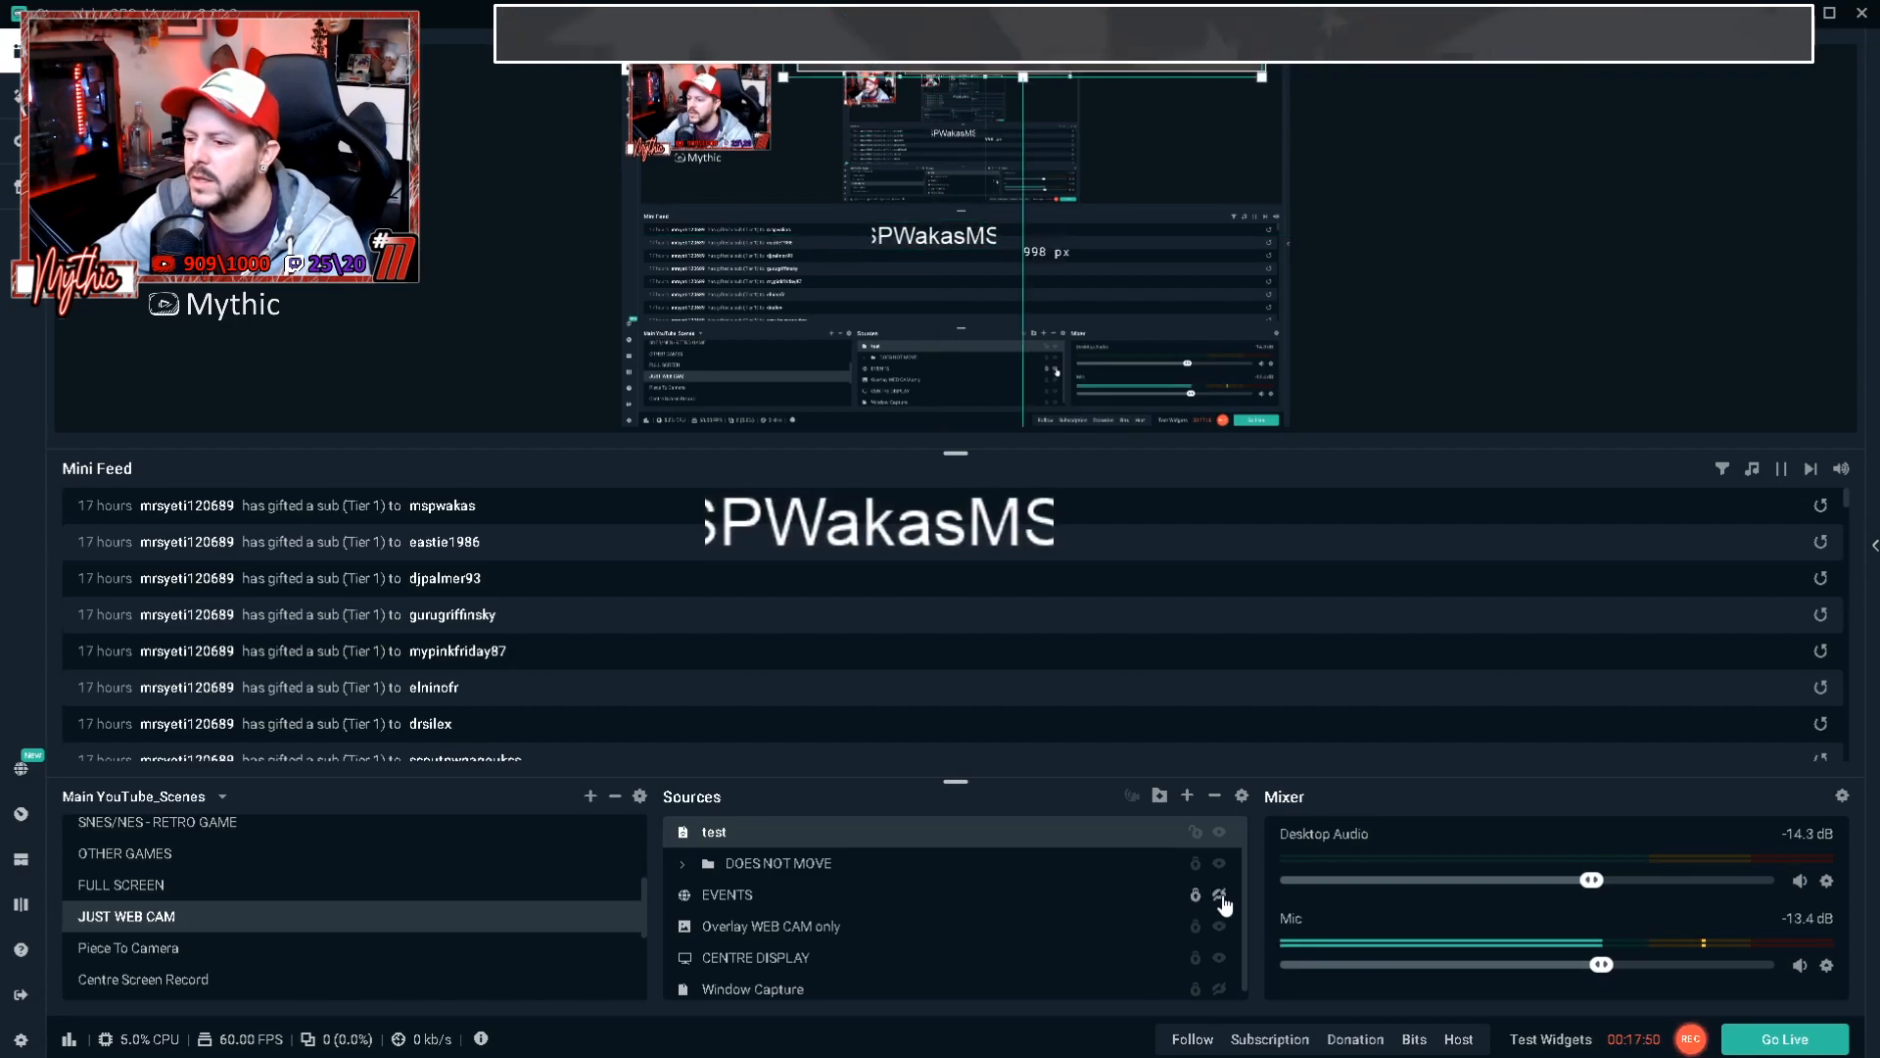
Step: Scale the test label down further and fit it inside the left end of the overlay's empty banner
click(938, 235)
drag(998, 250, 865, 65)
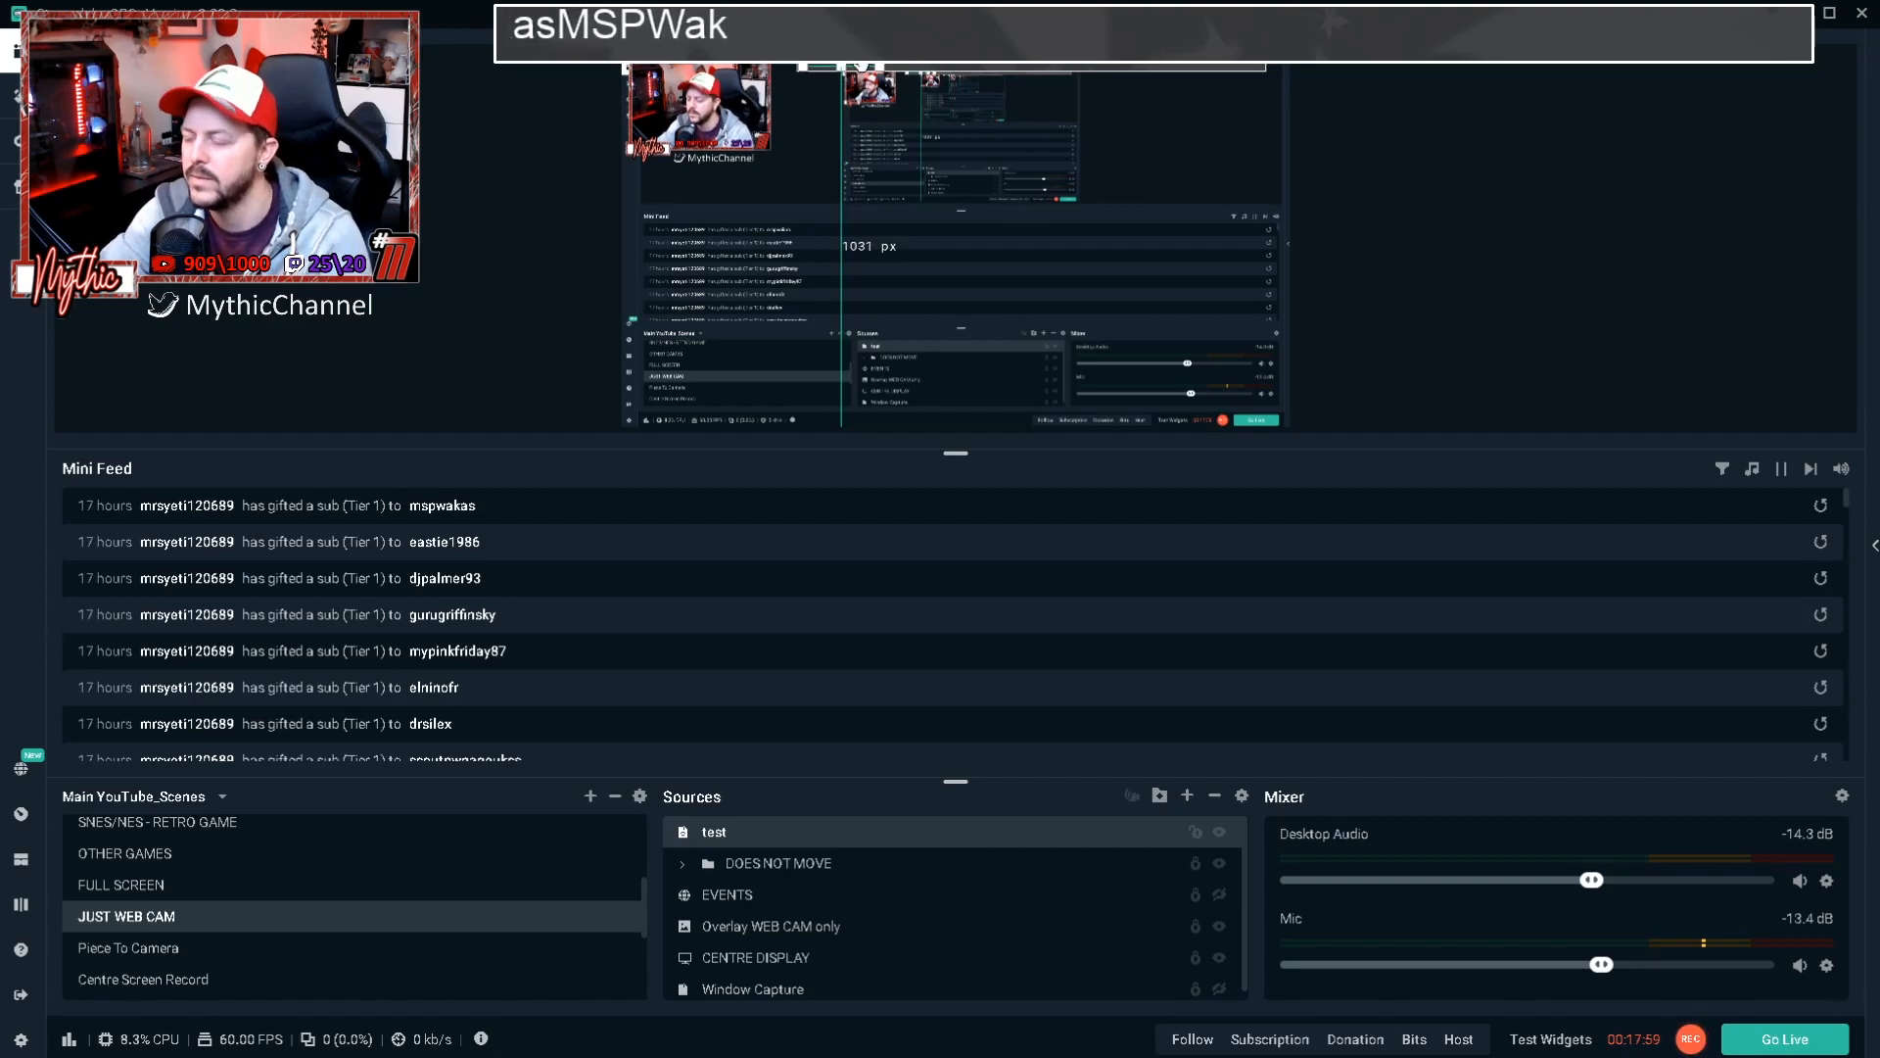
key(Down)
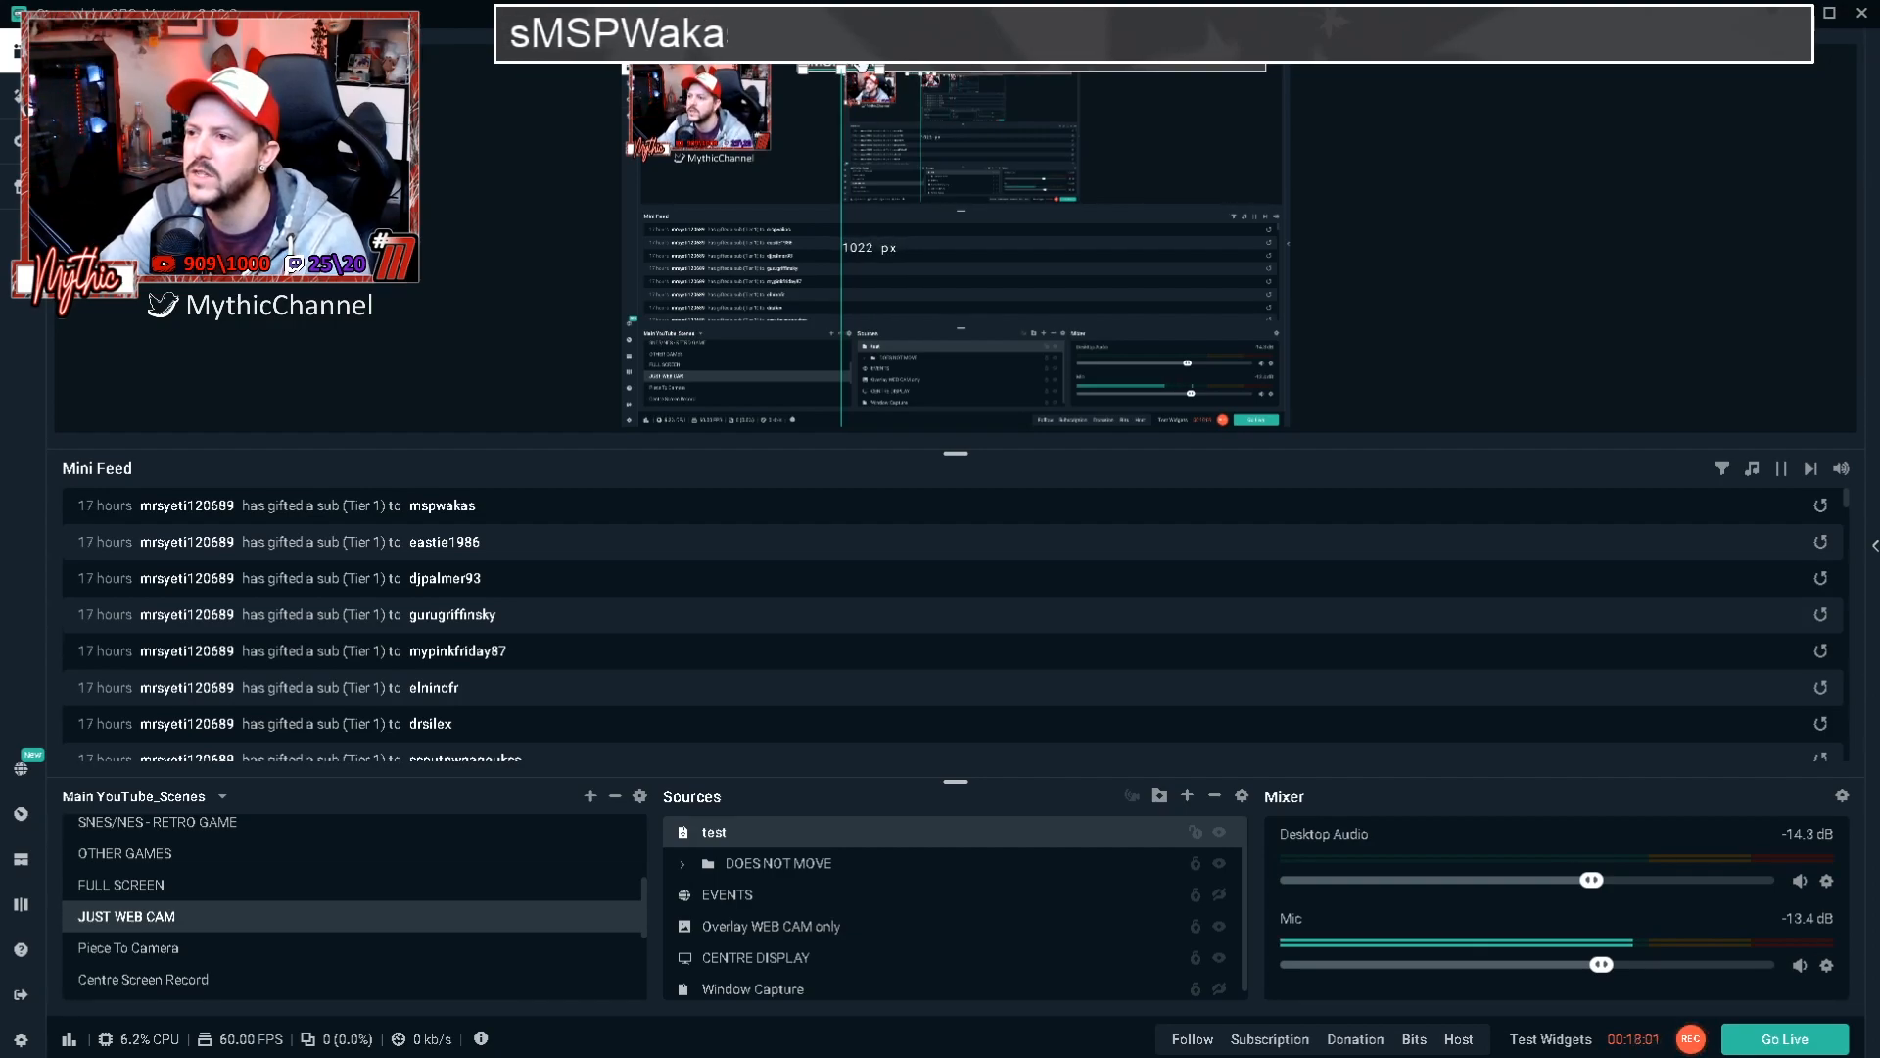
click(1423, 170)
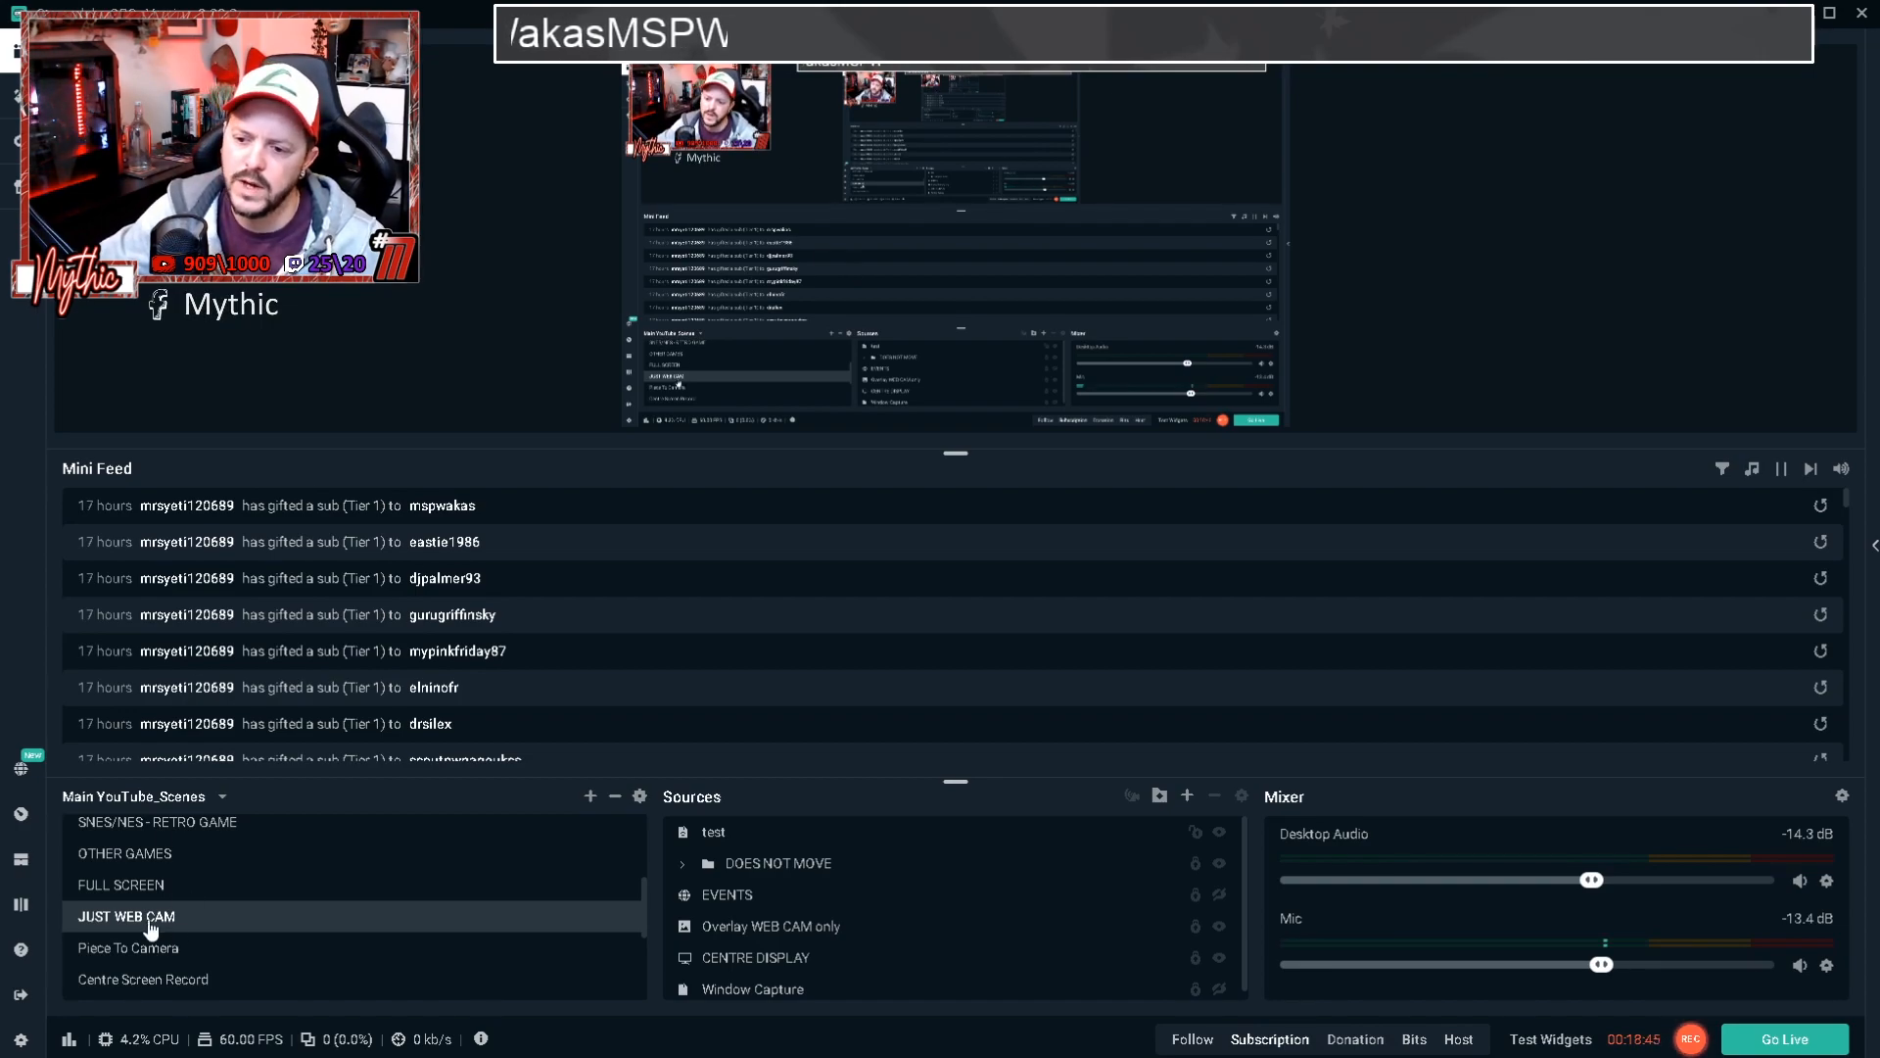
Step: Switch to the Piece To Camera scene
click(138, 948)
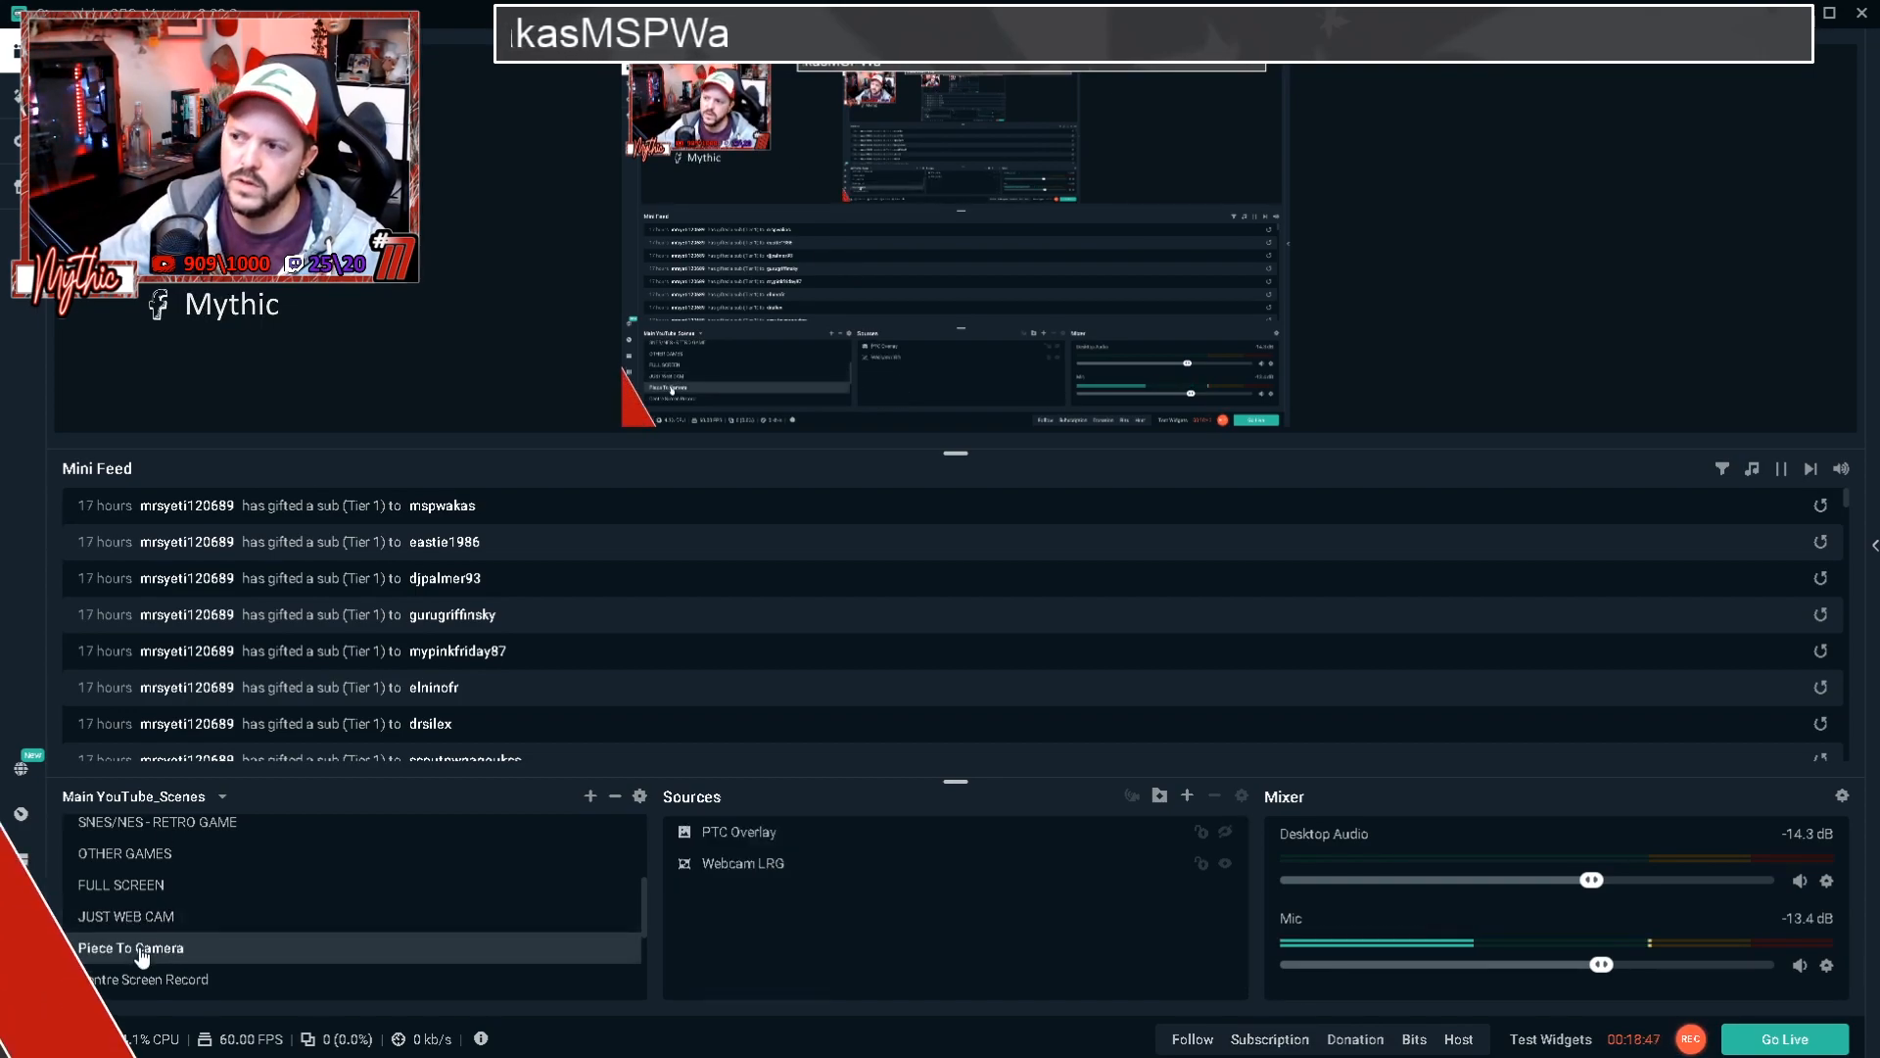